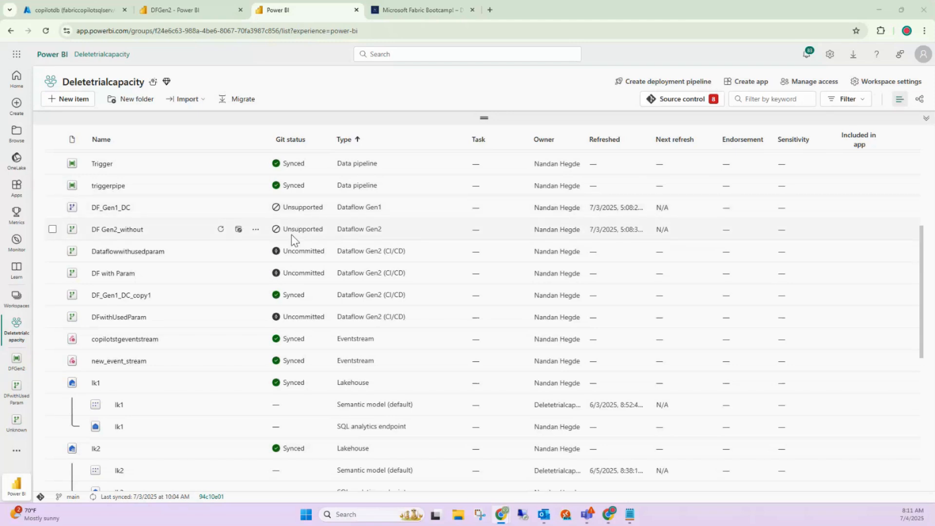
- Compare the available actions of the DF Gen2_without, DF_Gen1_DC and Dataflowwithusedparam dataflows in the workspace
left_click(255, 229)
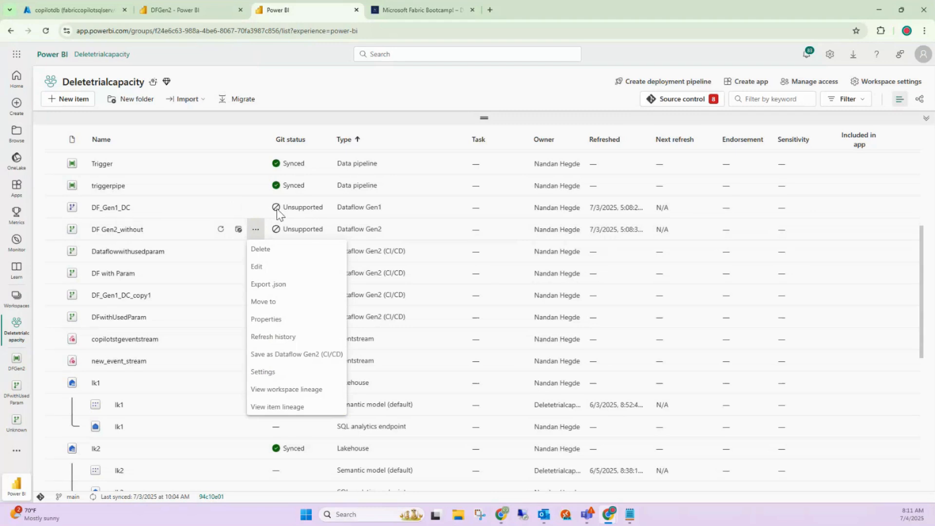
left_click(253, 206)
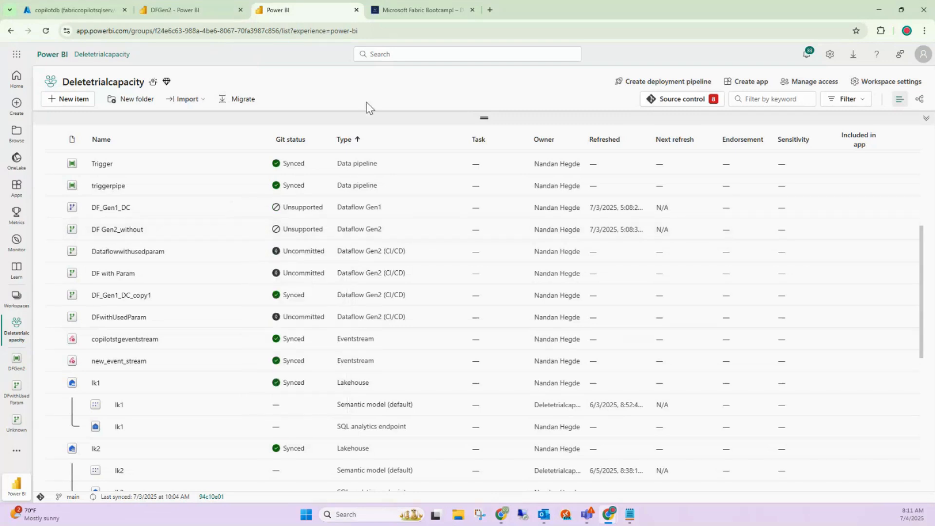
left_click(256, 207)
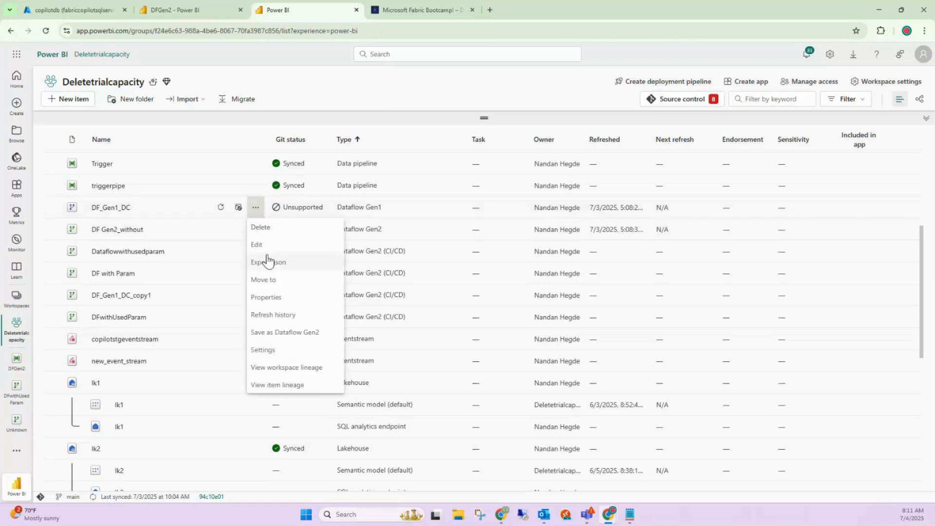
left_click(462, 83)
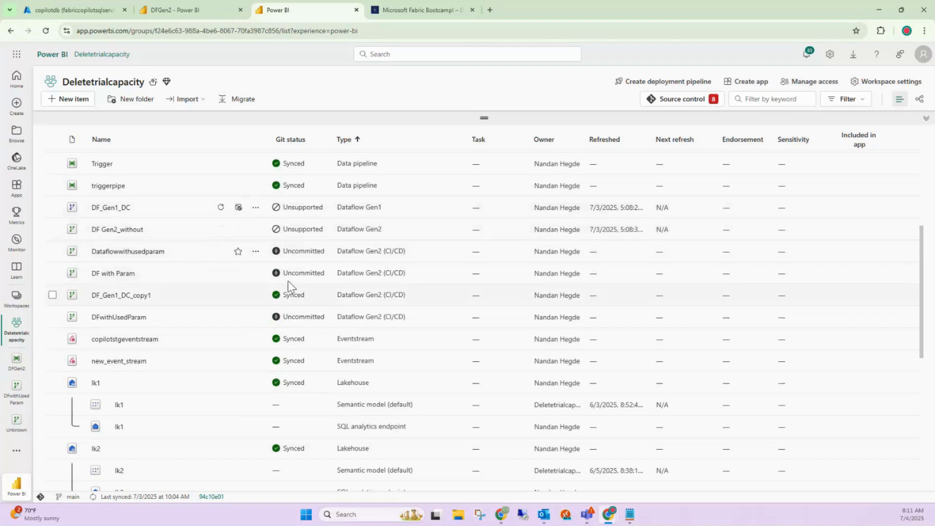
left_click(256, 251)
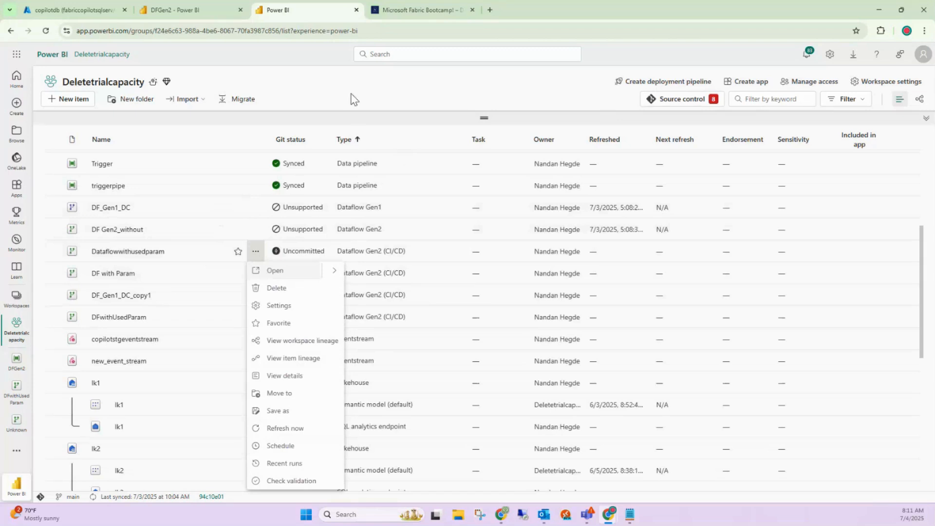
key("Escape")
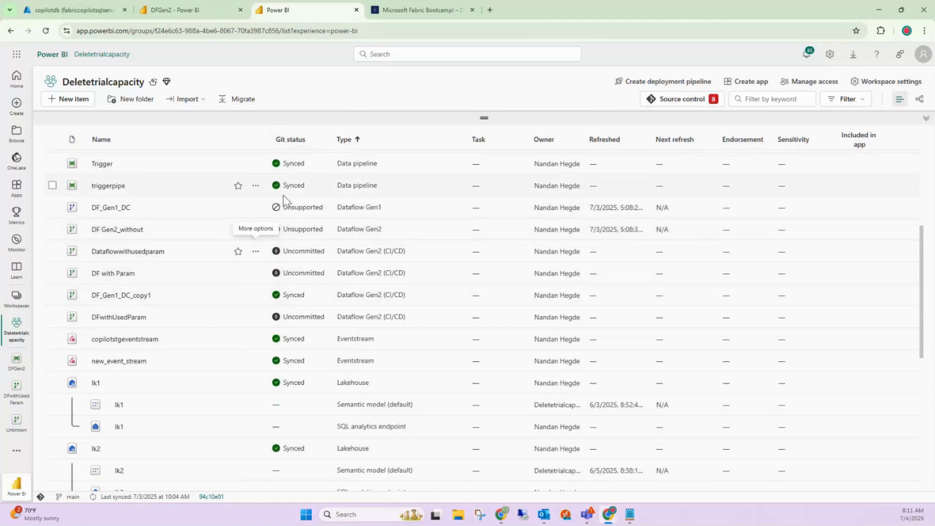
- Review the types and Git status of the items in the Deletetrialcapacity workspace, ending at the dataflows
scroll(330, 244, "down", 3)
scroll(330, 244, "down", 5)
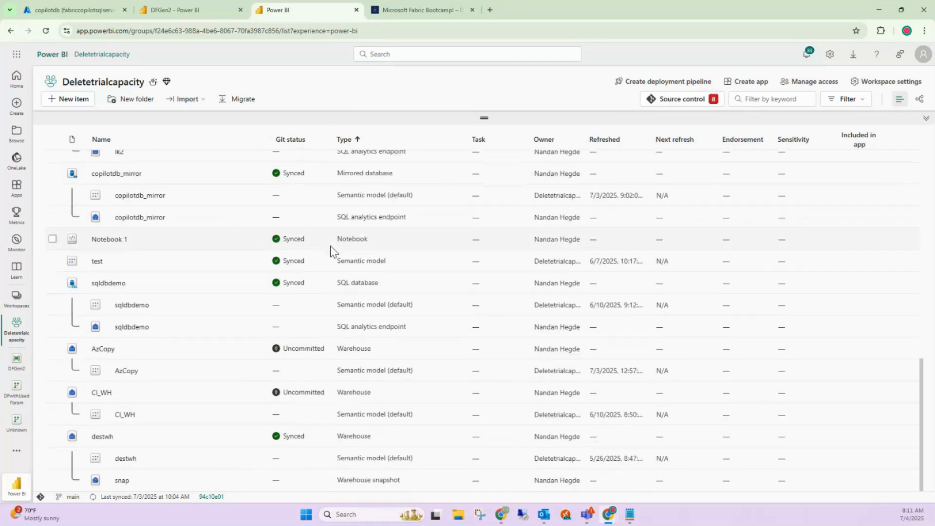
scroll(339, 392, "up", 8)
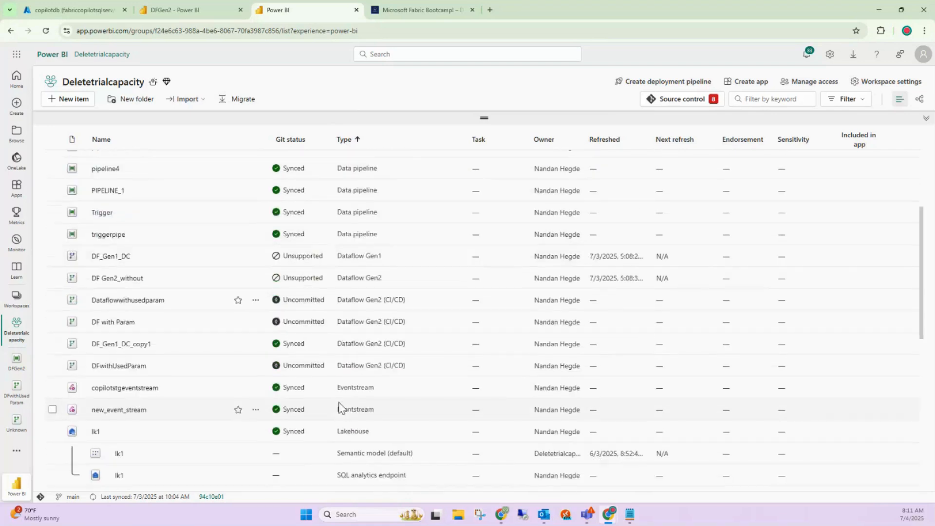
scroll(339, 407, "up", 3)
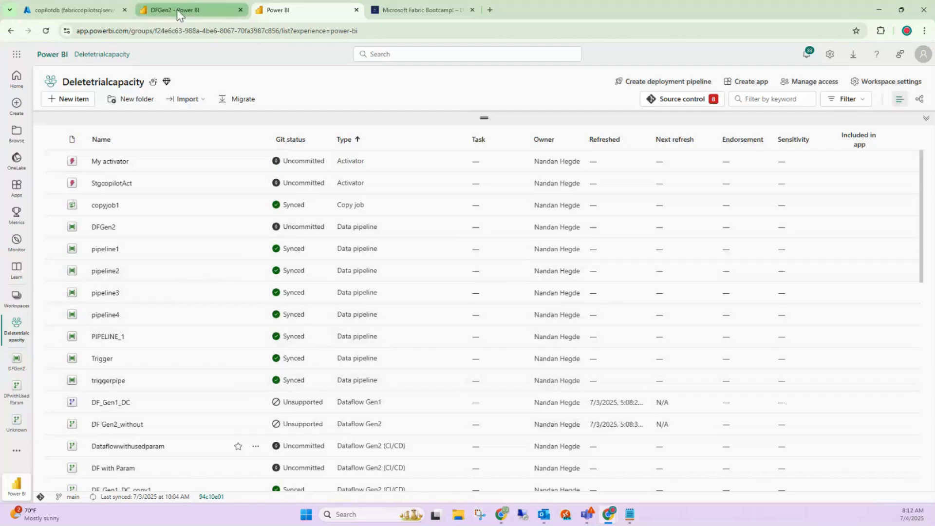
scroll(292, 384, "down", 4)
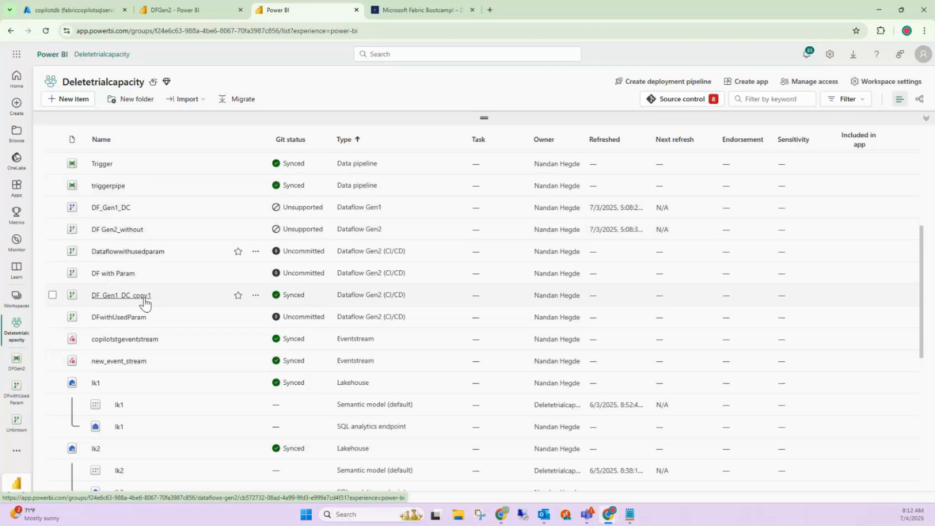
- Switch to the DFGen2 pipeline and show the settings of its Gen1 dataflow activity in an enlarged pane
left_click(210, 1)
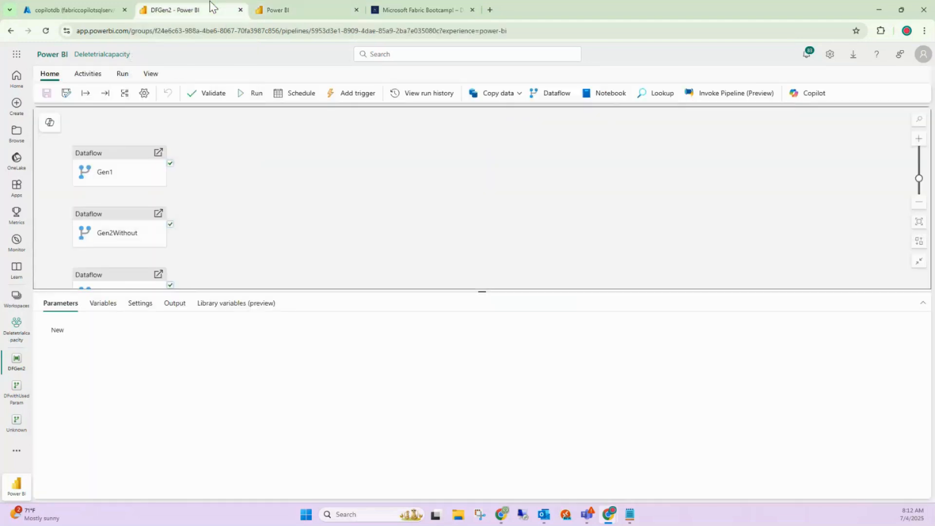
left_click_drag(316, 184, 348, 157)
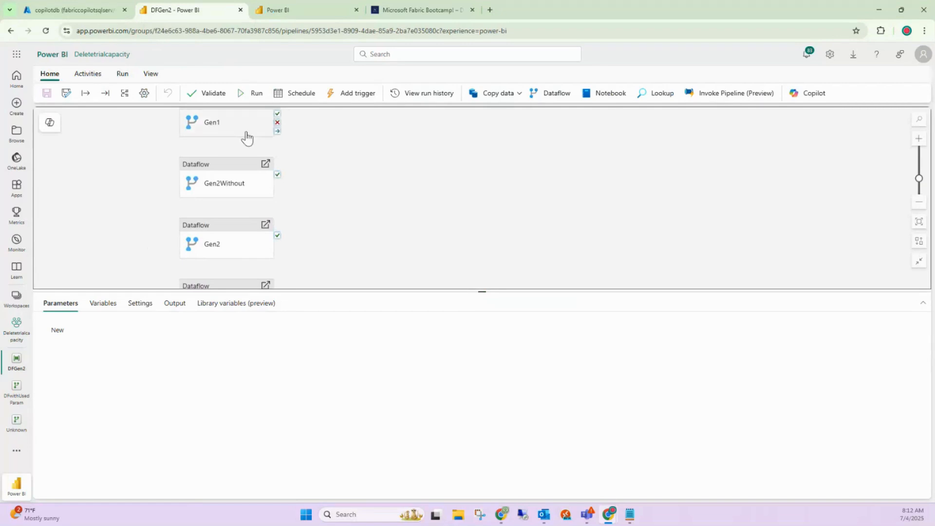
left_click(87, 73)
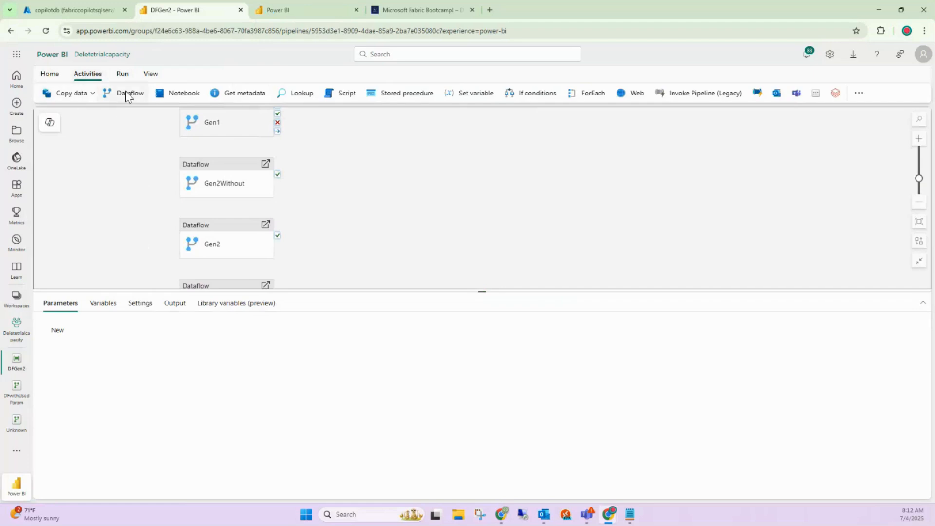
left_click(234, 129)
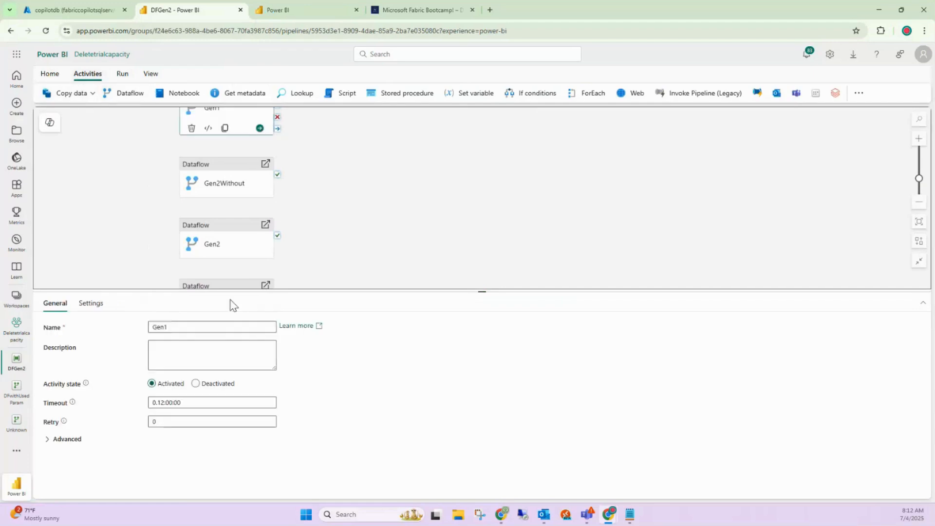
left_click(90, 303)
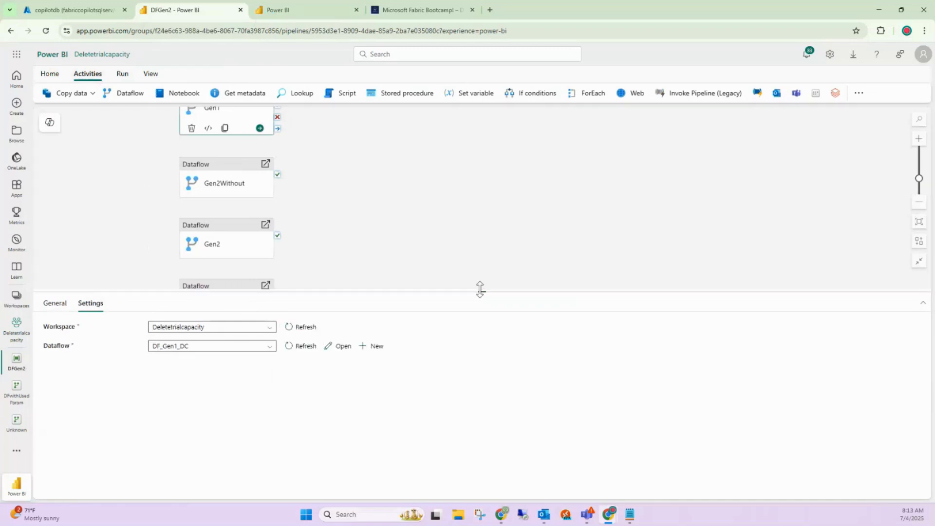
left_click_drag(480, 289, 480, 225)
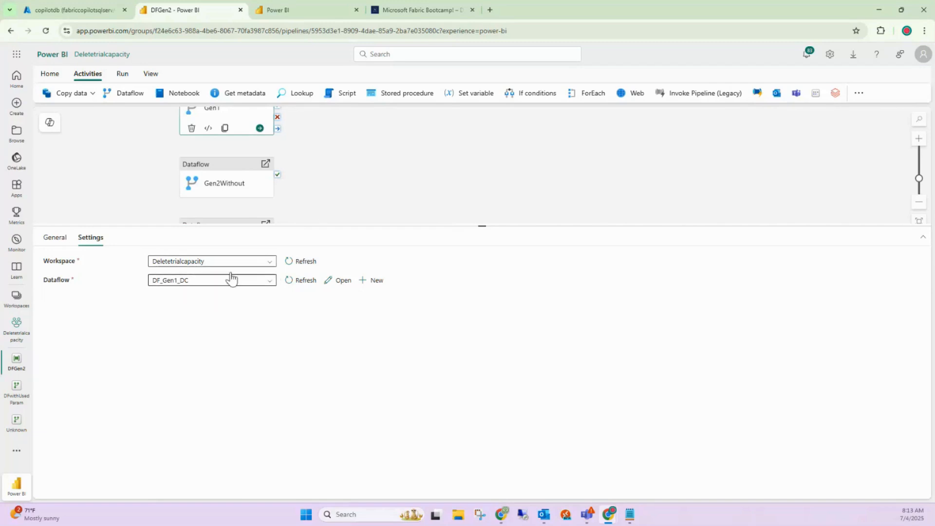
- Compare the dataflows selectable in the Gen1 activity with those in the workspace, keeping DF_Gen1_DC, and deselect the activity
left_click(282, 15)
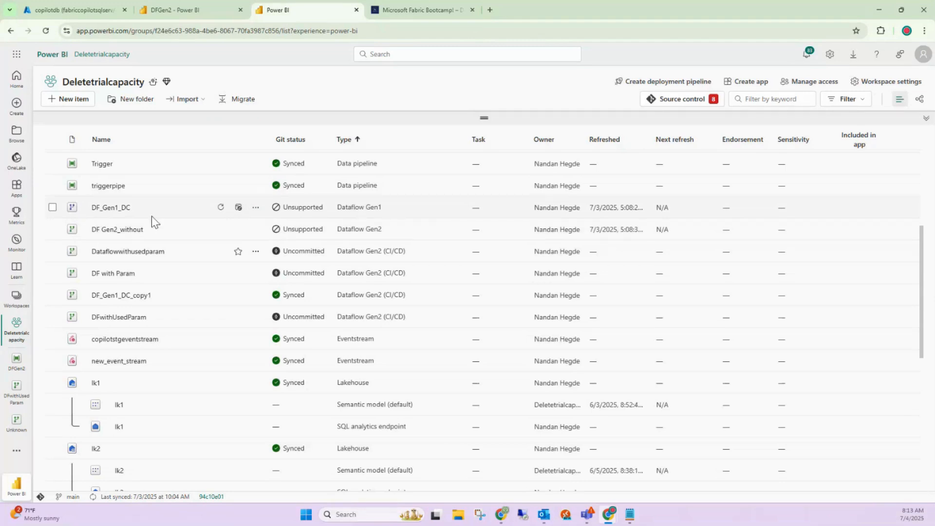
left_click(206, 6)
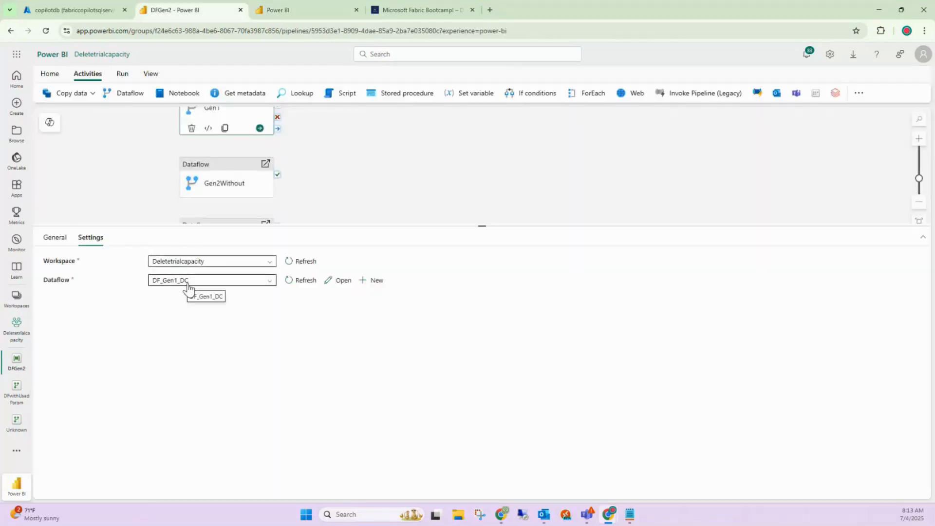
left_click(268, 283)
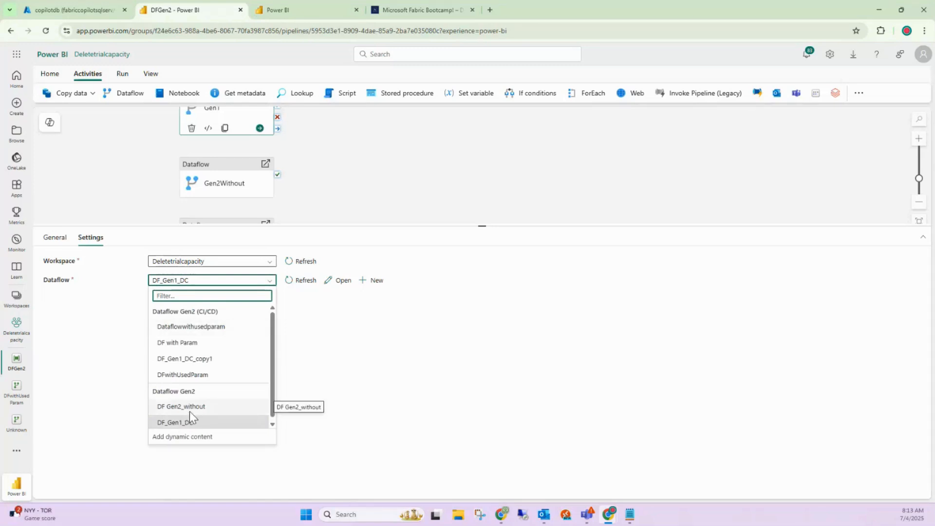
scroll(212, 406, "down", 1)
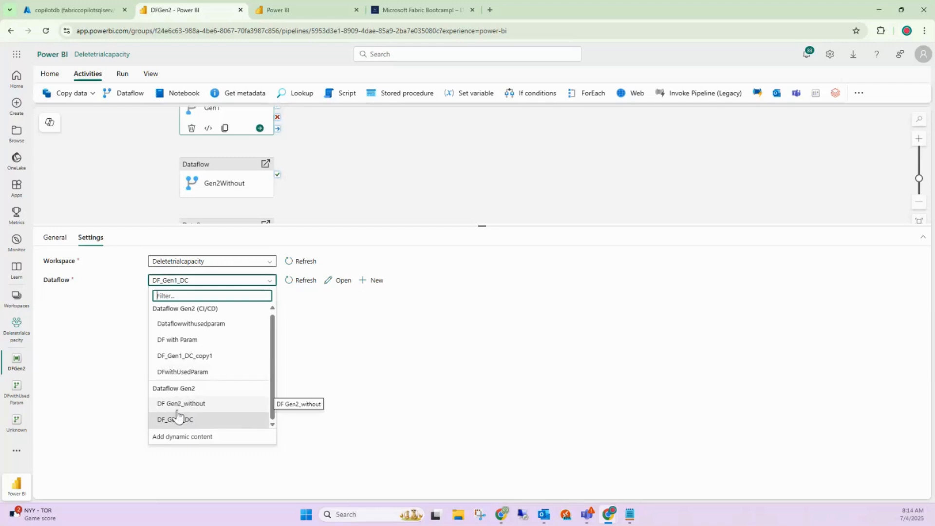
left_click(316, 9)
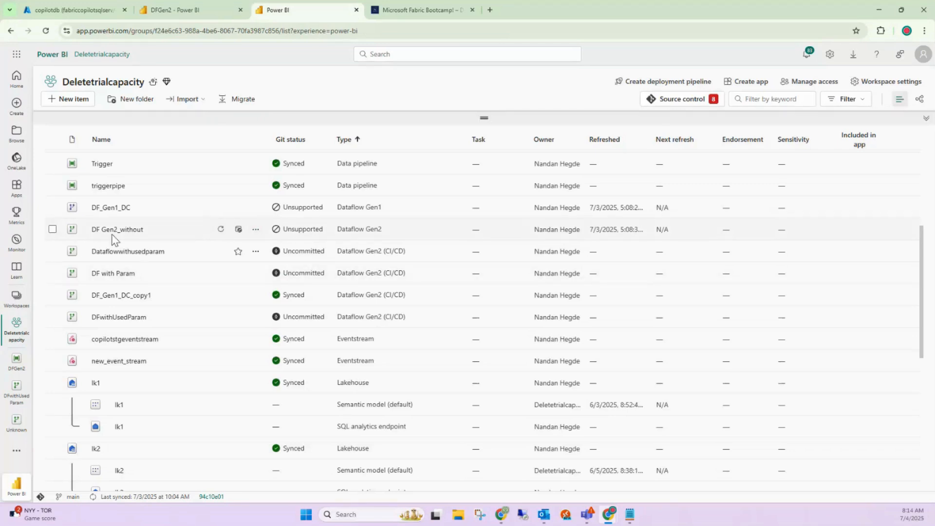
left_click(200, 1)
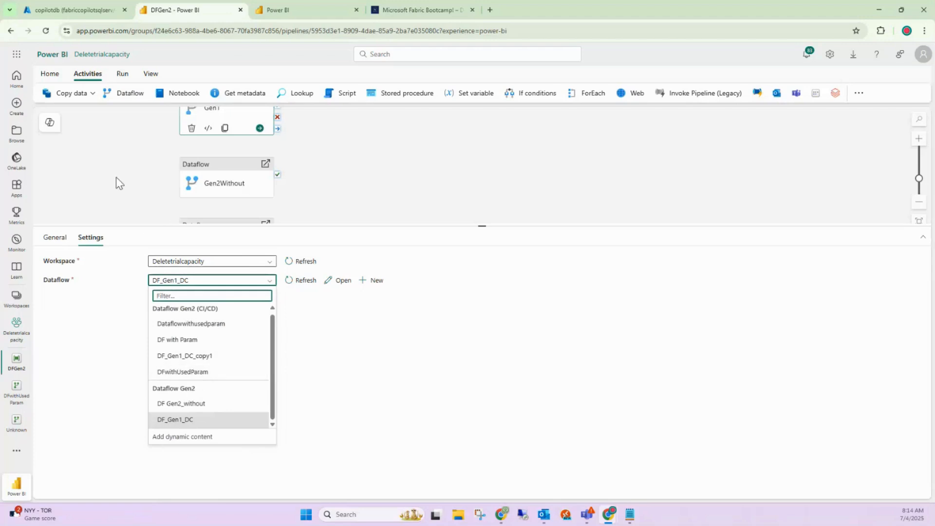
left_click(118, 134)
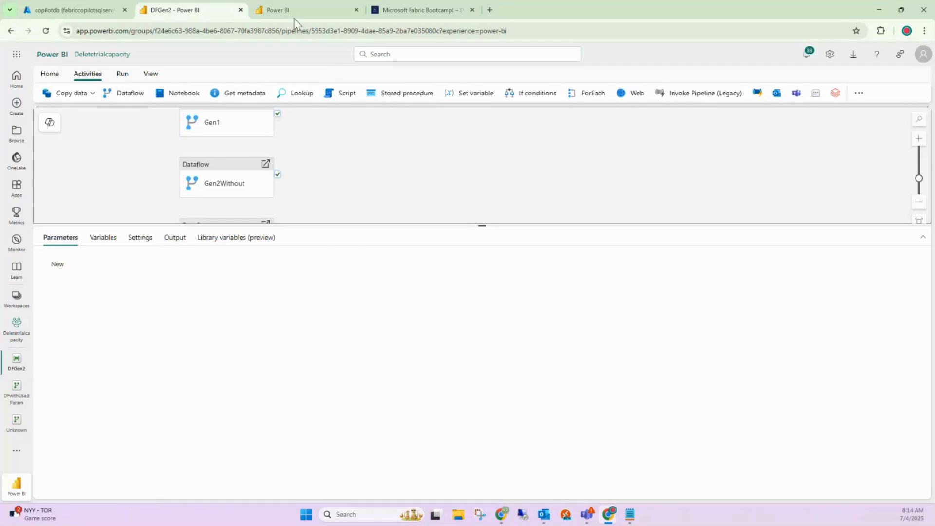
- Return to the workspace and look through its items from the dataflows down to the warehouses
left_click(307, 11)
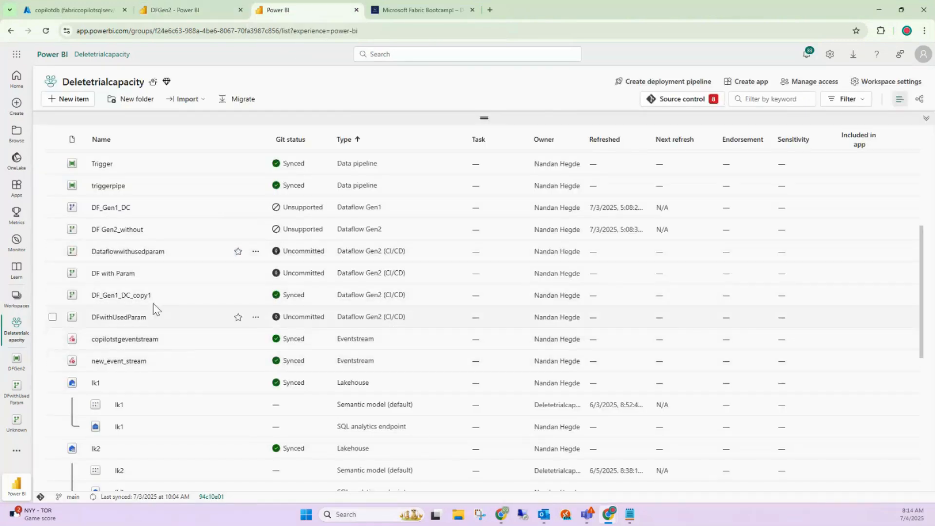
scroll(321, 371, "down", 1)
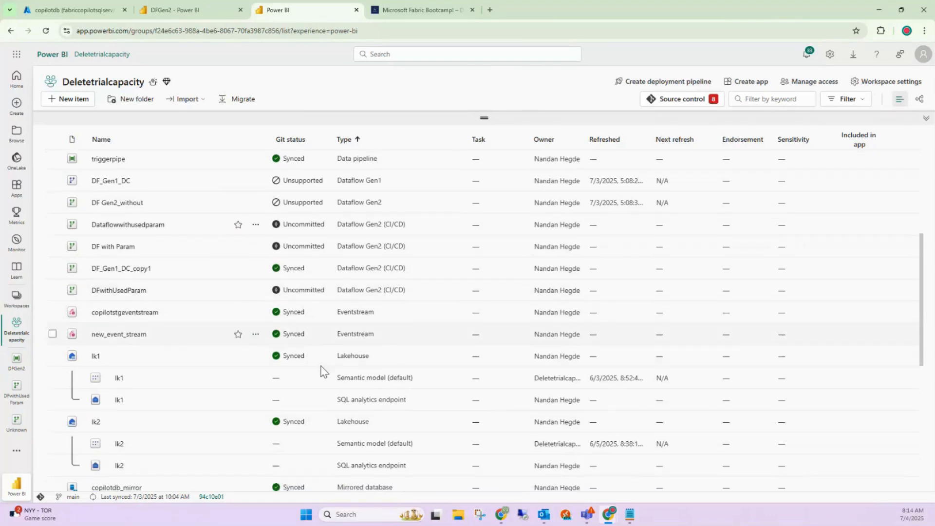
scroll(322, 370, "down", 4)
scroll(243, 475, "down", 3)
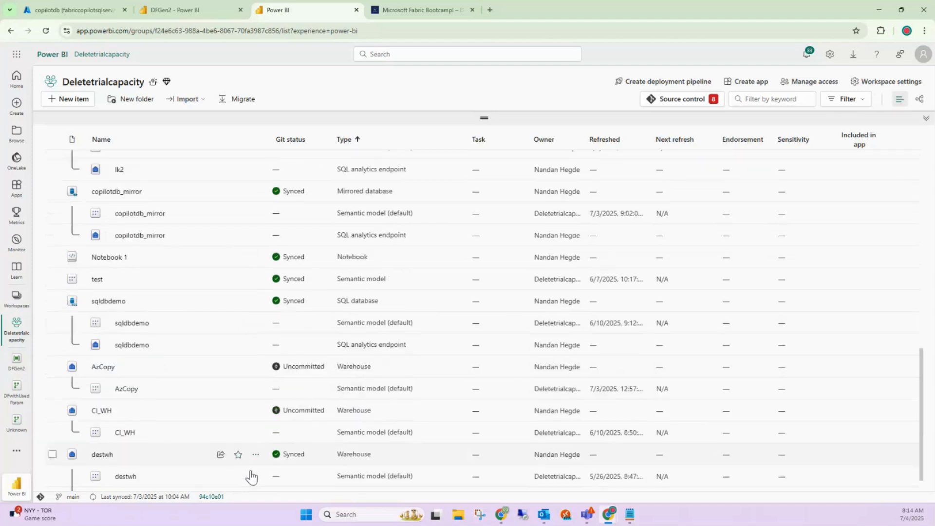
scroll(239, 255, "up", 3)
scroll(239, 255, "up", 5)
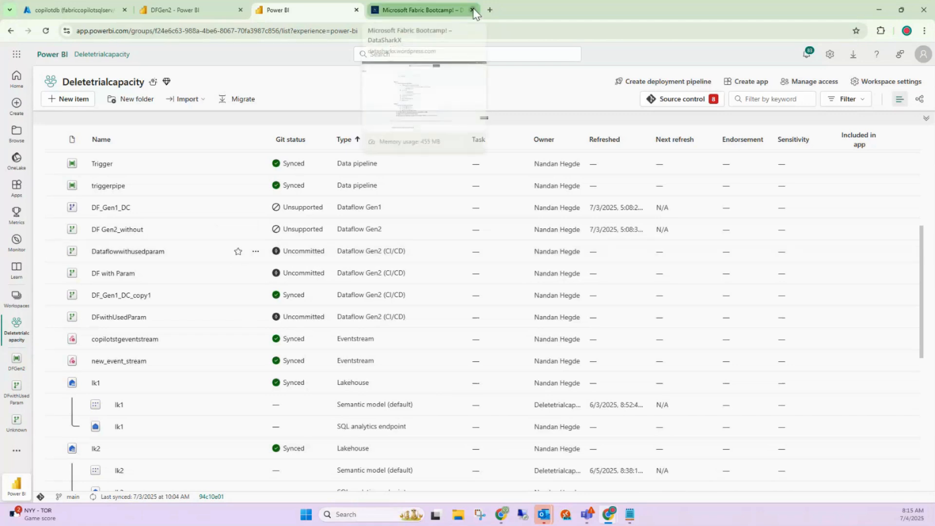
- Close the Microsoft Fabric Bootcamp page and create a Dataflow Gen2 named newdataflowwithreqparam with Git integration enabled
left_click(472, 10)
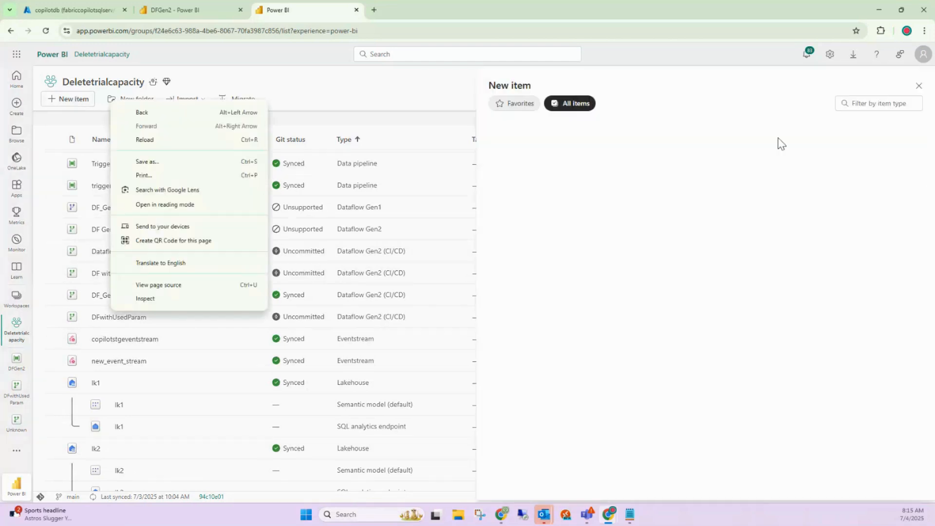
left_click(863, 102)
type("dataf")
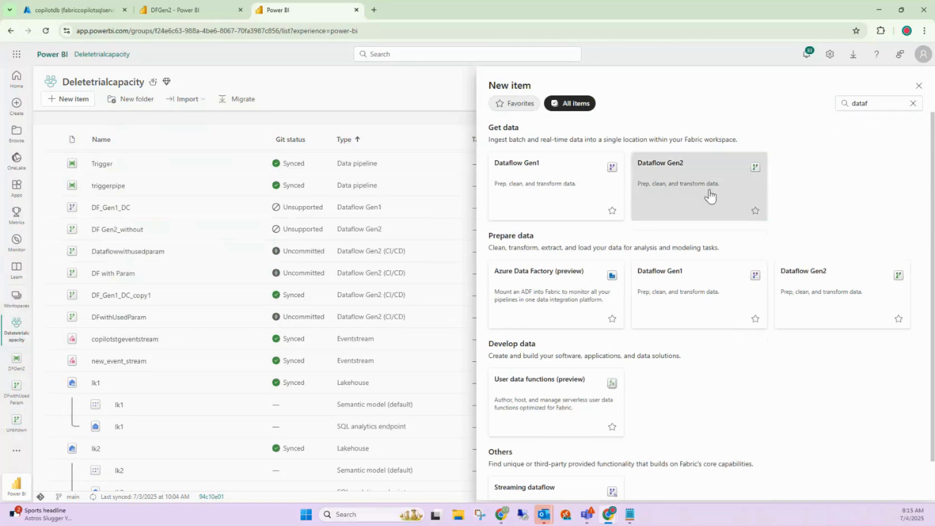
left_click(710, 195)
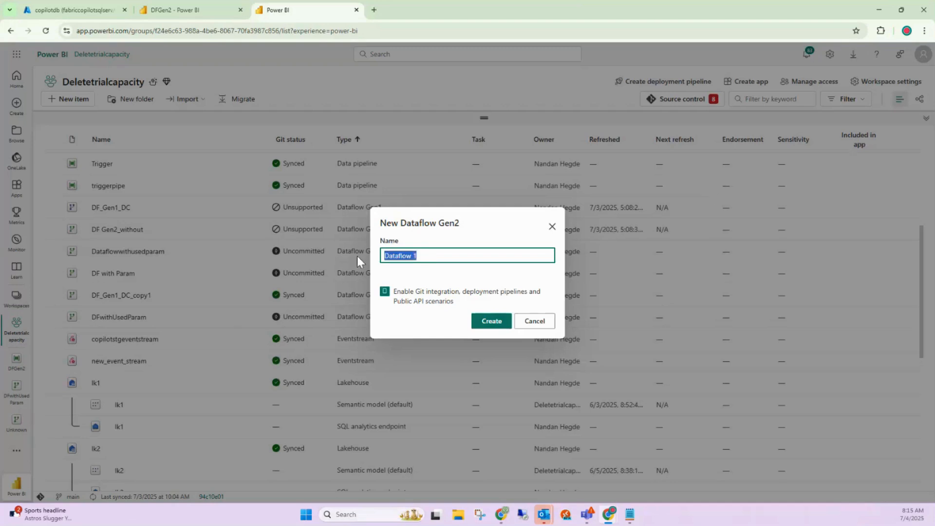
type("newdataflowwith")
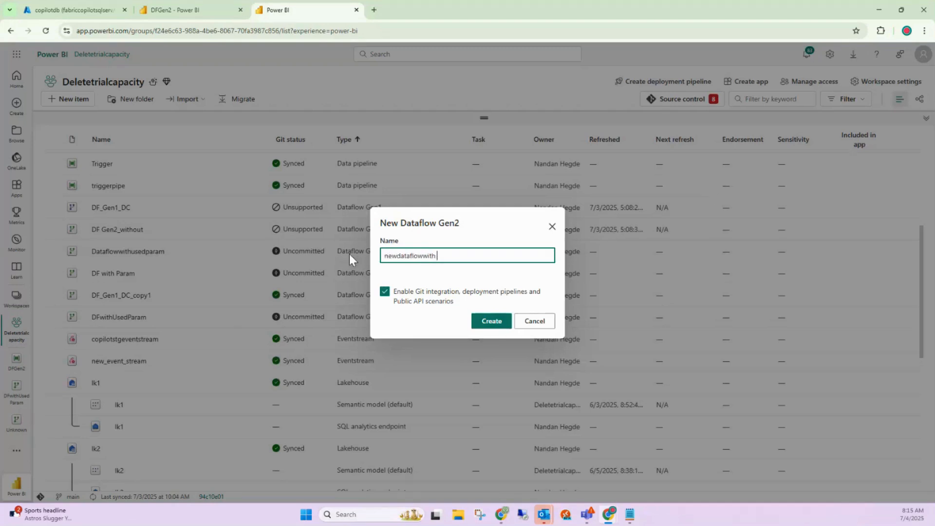
type("reqparam")
left_click(492, 321)
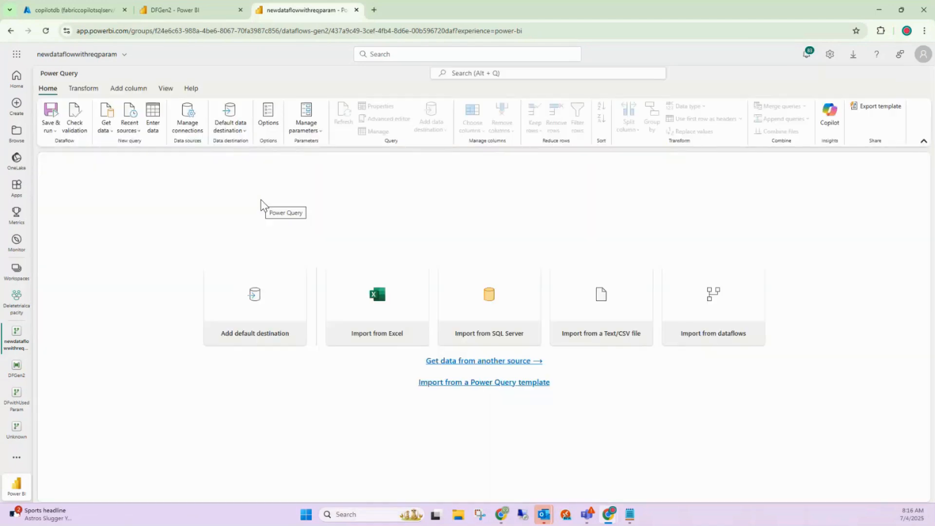
- Browse the OneLake catalog among the data sources, sorted by location with a wider name column, down to the Deletetrialcapacity items
left_click(108, 132)
left_click(122, 249)
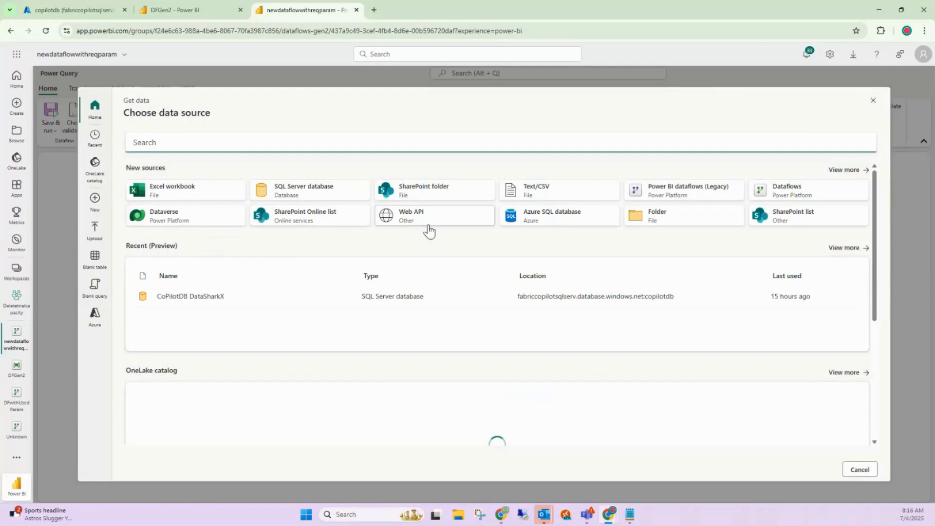
scroll(428, 236, "down", 2)
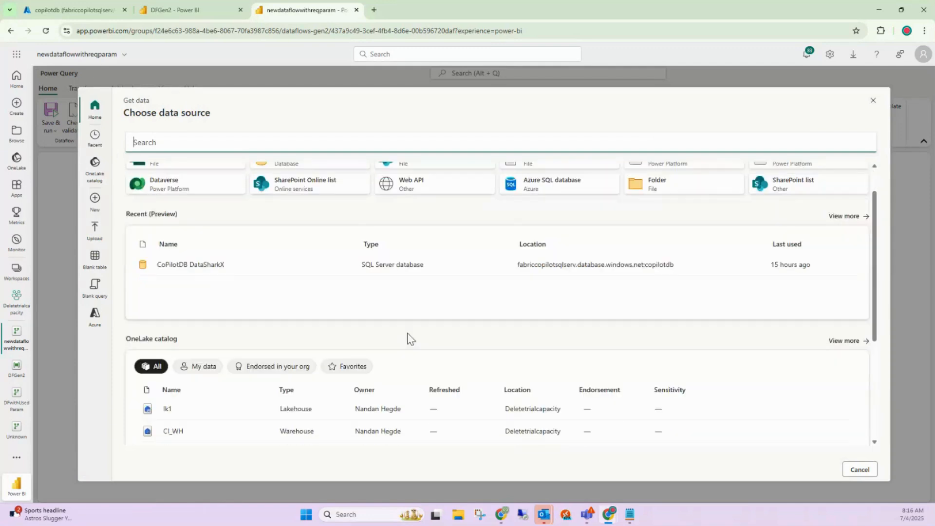
scroll(401, 341, "up", 2)
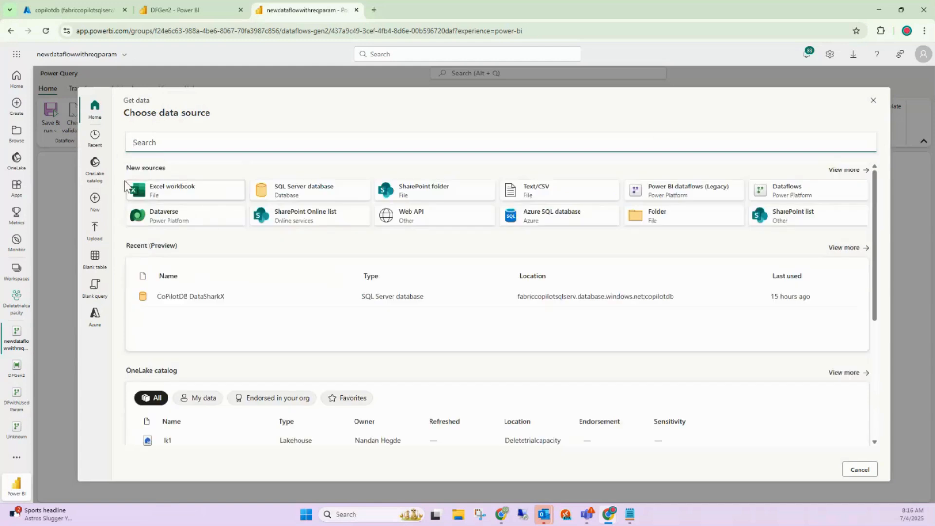
left_click(89, 178)
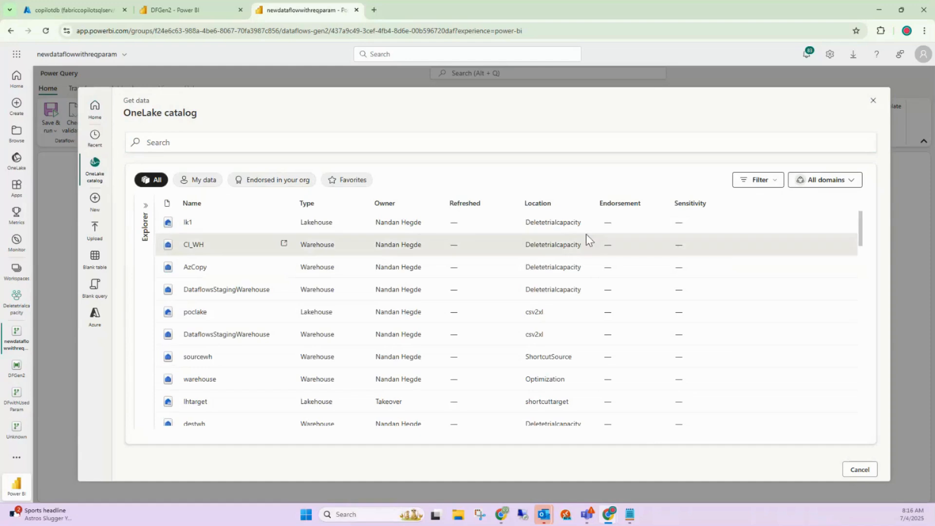
left_click(551, 208)
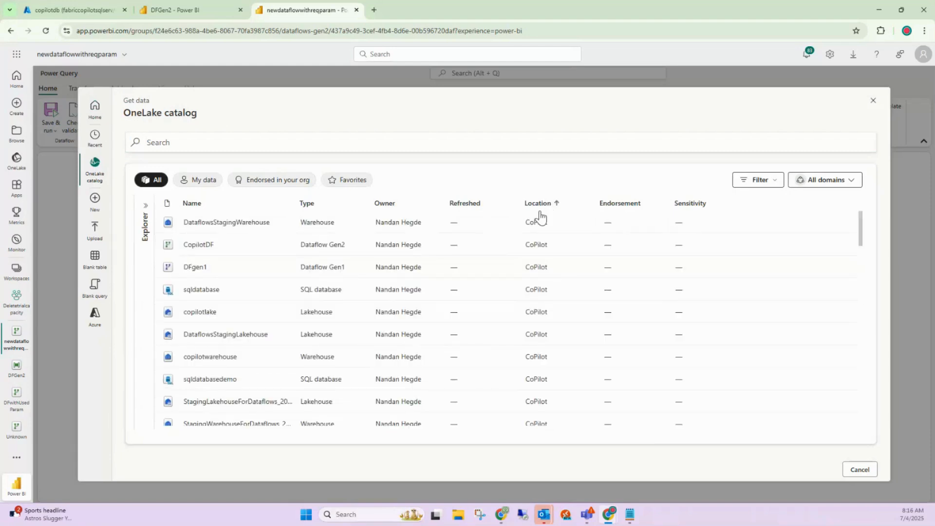
scroll(545, 248, "down", 10)
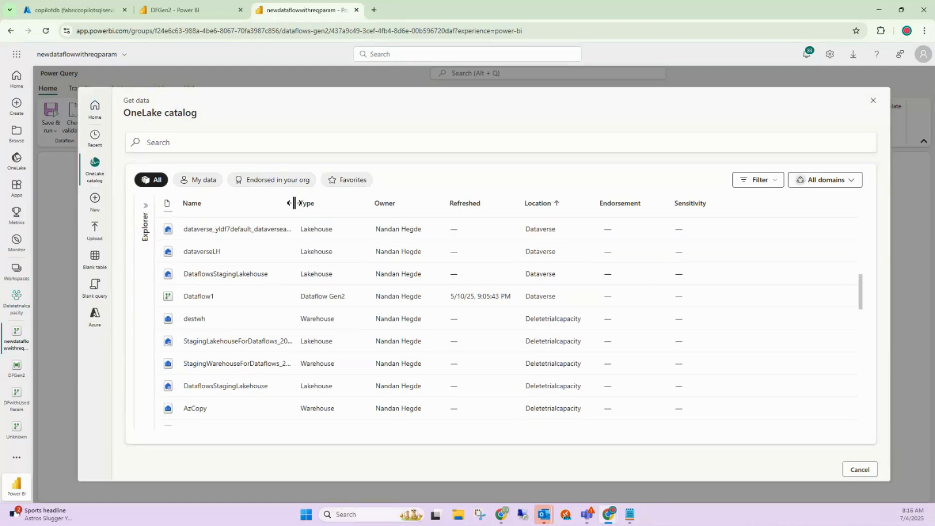
left_click_drag(294, 203, 351, 203)
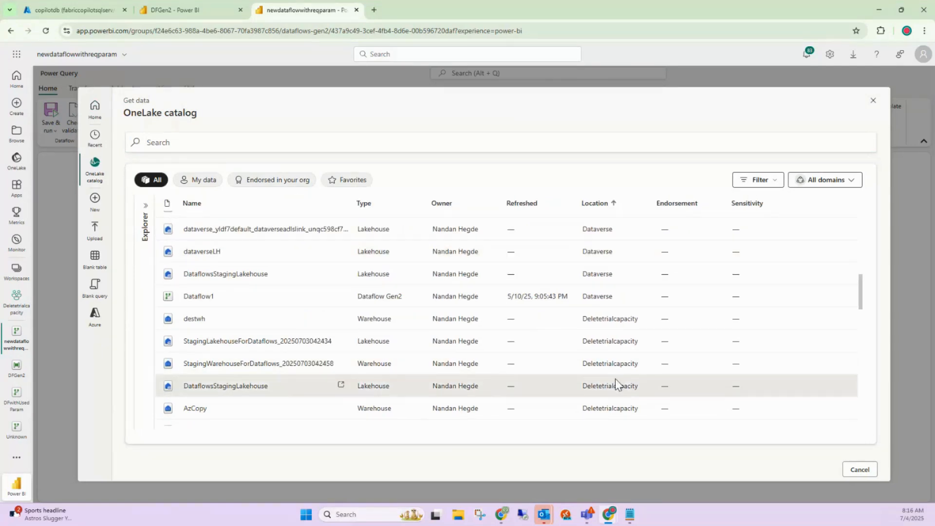
scroll(615, 378, "down", 1)
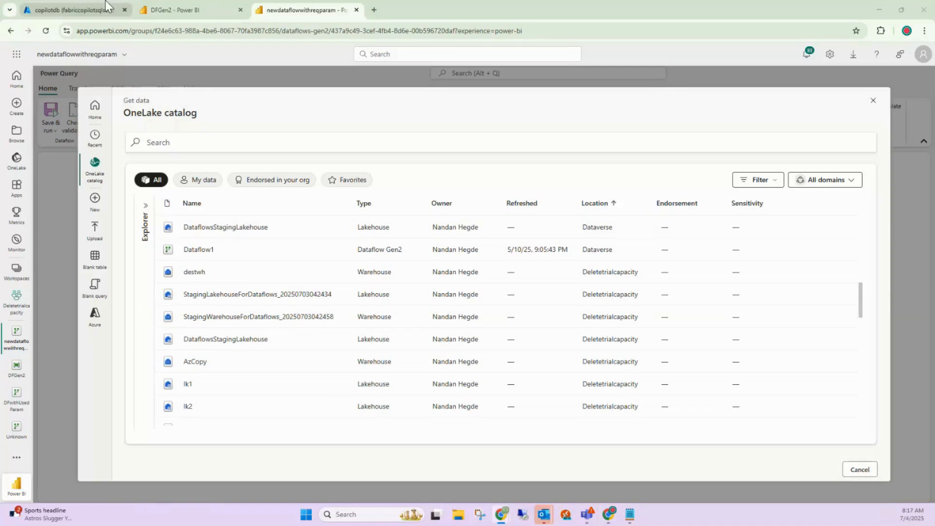
- Return to the Deletetrialcapacity workspace, sort its items by type, and look through them from the dataflows down to the warehouses
left_click(170, 7)
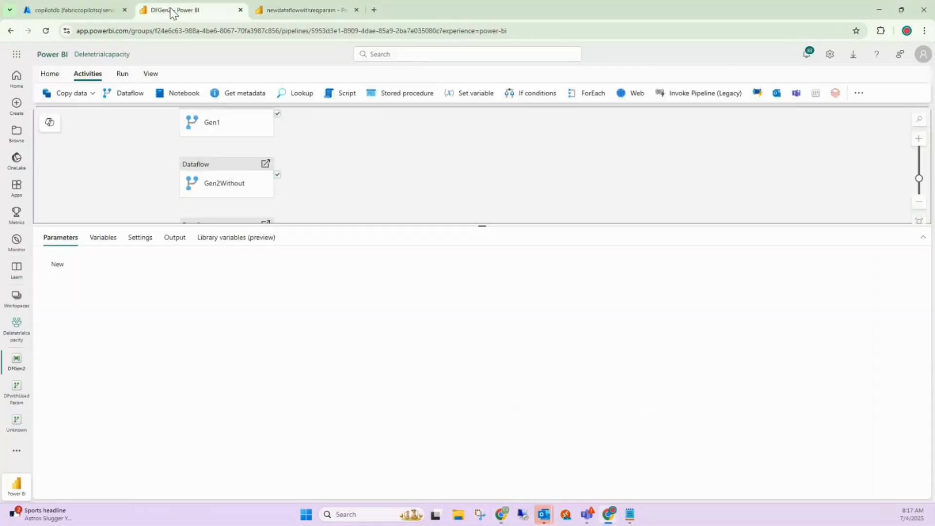
right_click(170, 10)
left_click(16, 324)
left_click(16, 327)
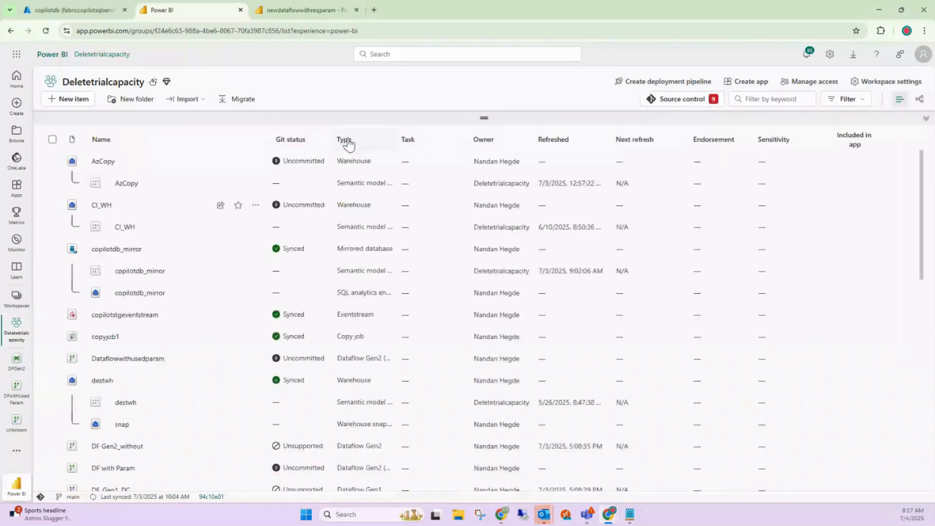
left_click(344, 140)
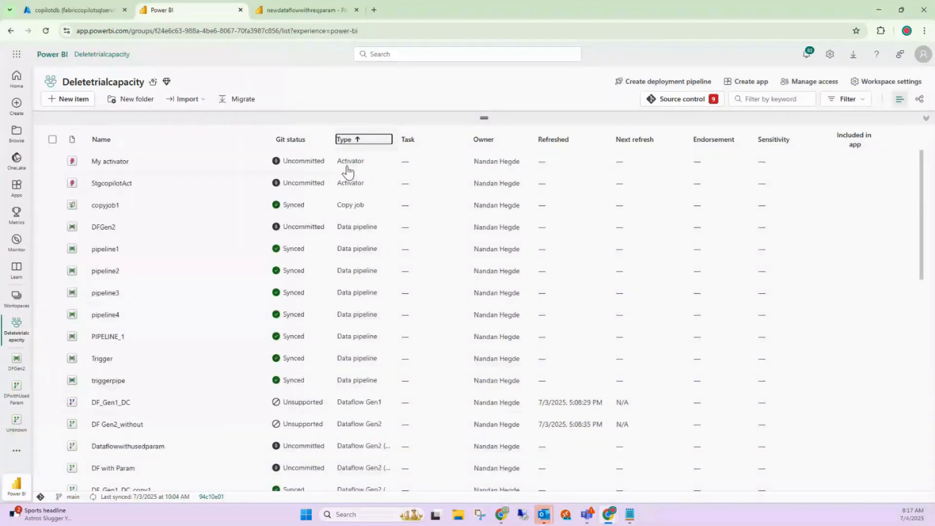
scroll(321, 279, "down", 5)
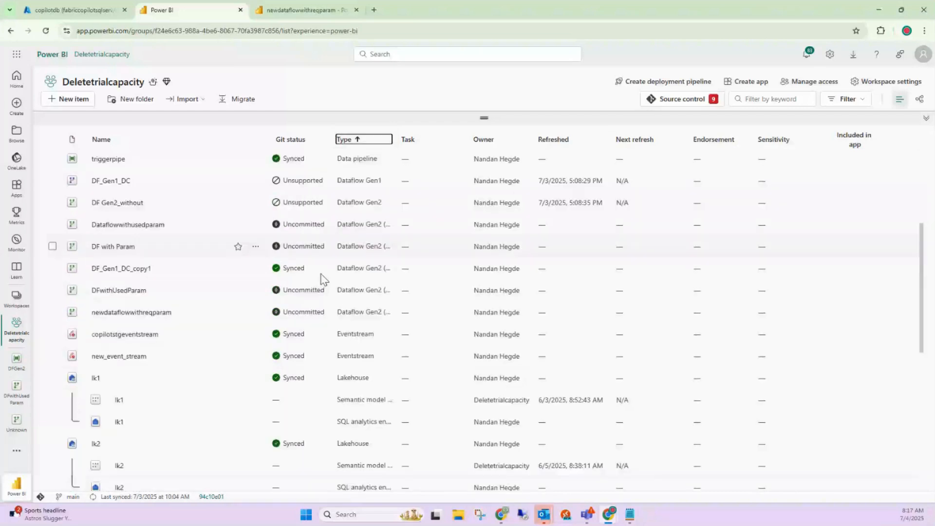
scroll(323, 279, "down", 7)
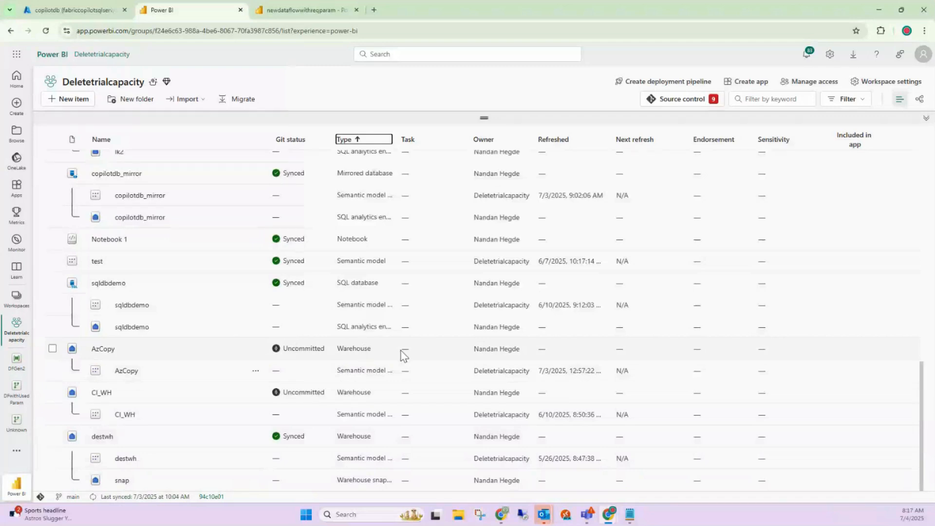
- Compare the Deletetrialcapacity workspace items with those in the OneLake catalog, and look through the catalog's other locations
left_click(308, 6)
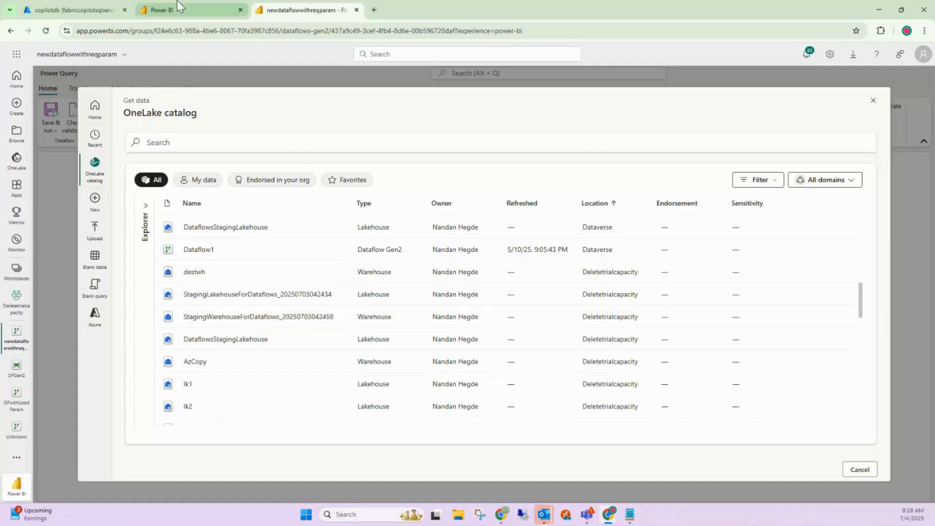
mouse_move(173, 1)
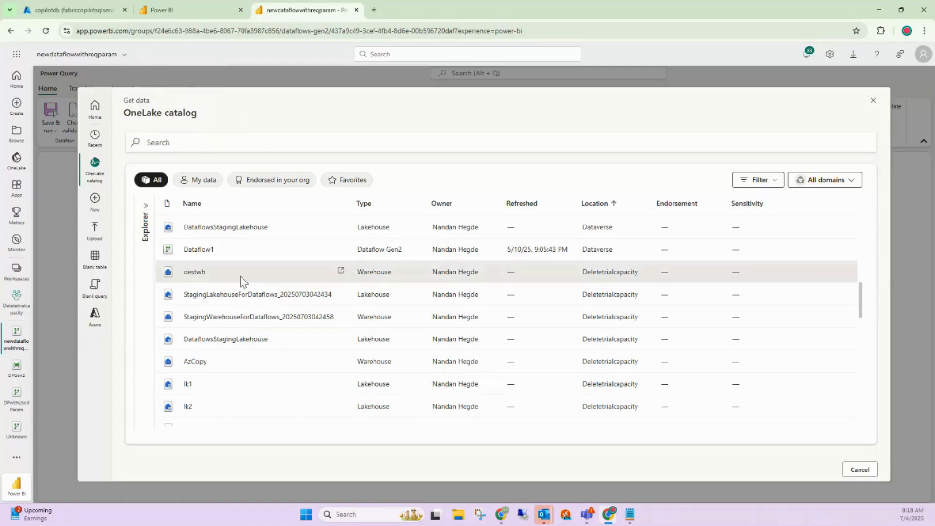
left_click(220, 6)
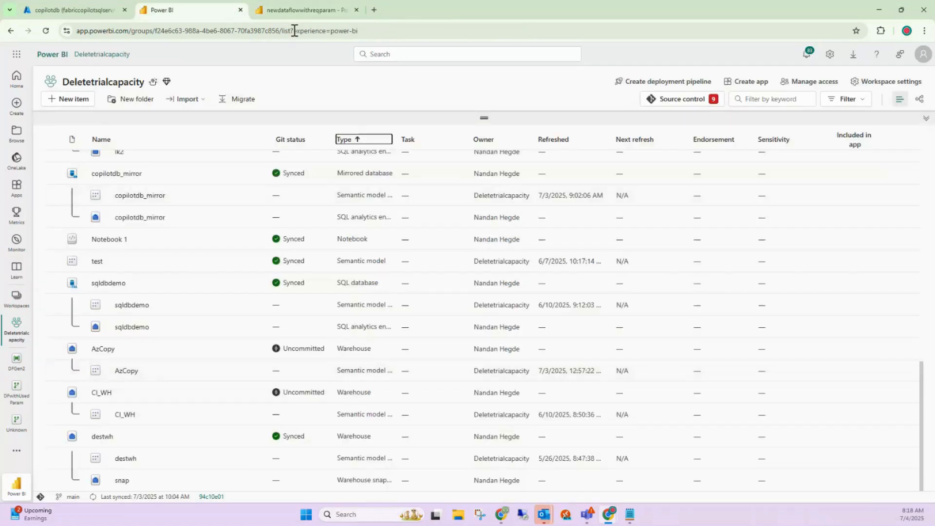
left_click(292, 4)
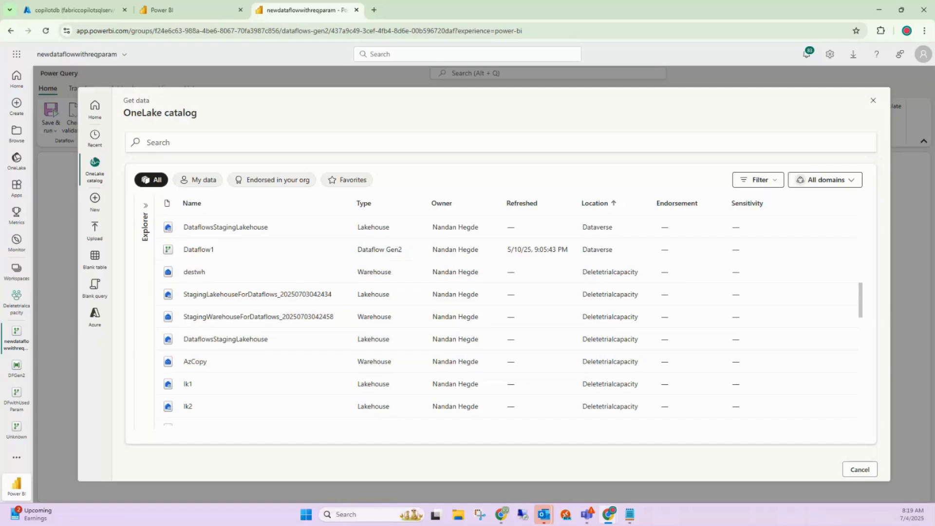
left_click(207, 10)
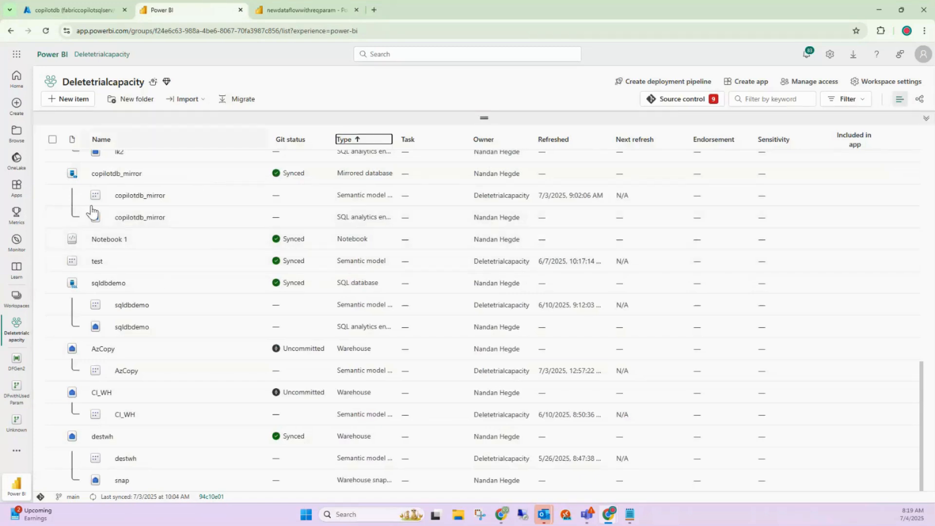
left_click(299, 1)
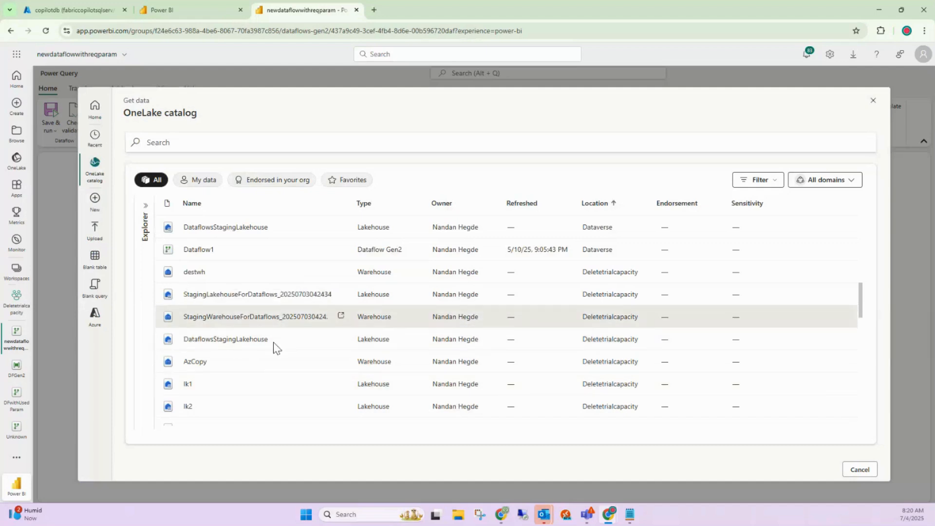
scroll(385, 312, "down", 10)
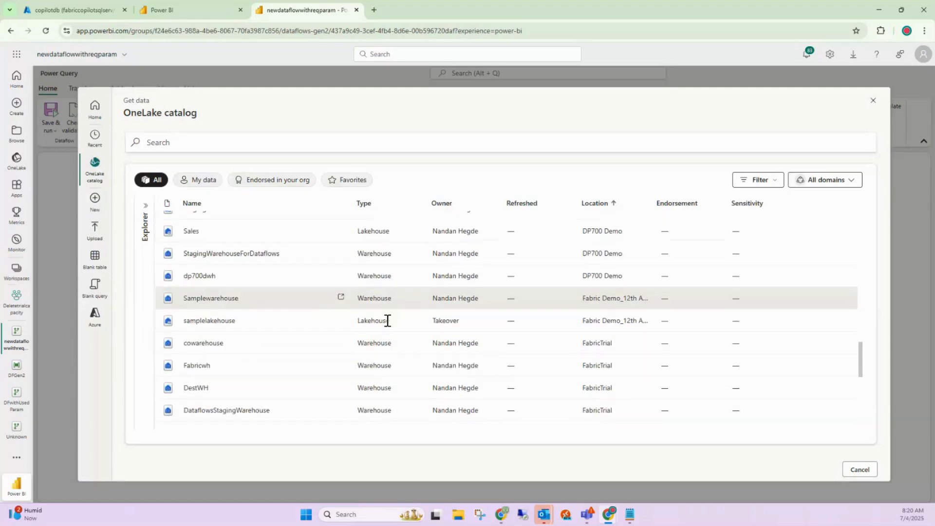
scroll(386, 320, "up", 10)
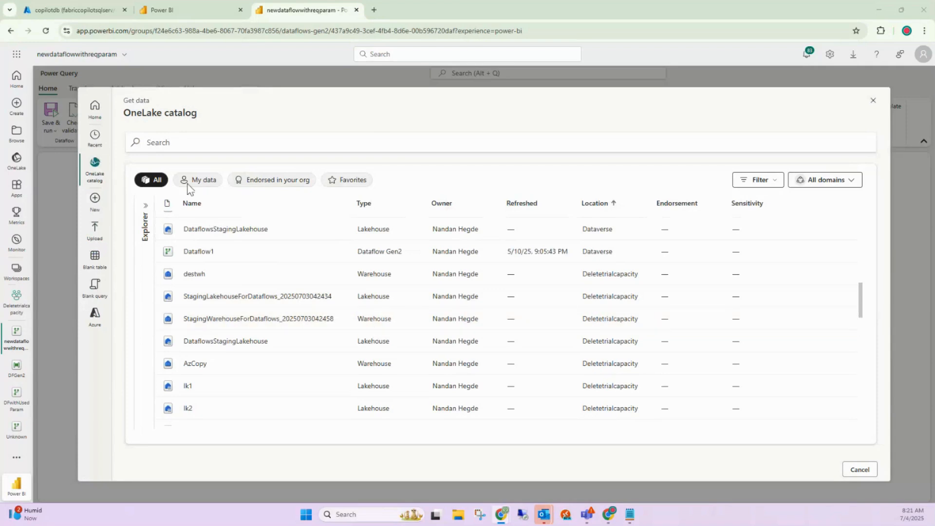
scroll(288, 272, "up", 10)
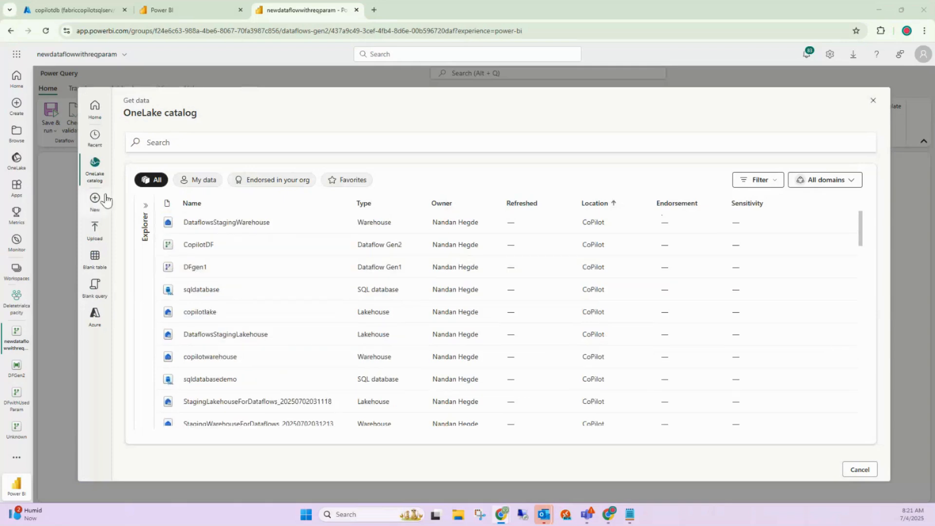
- Examine the available Azure resources and the new Azure source types, and close the data source chooser
left_click(95, 316)
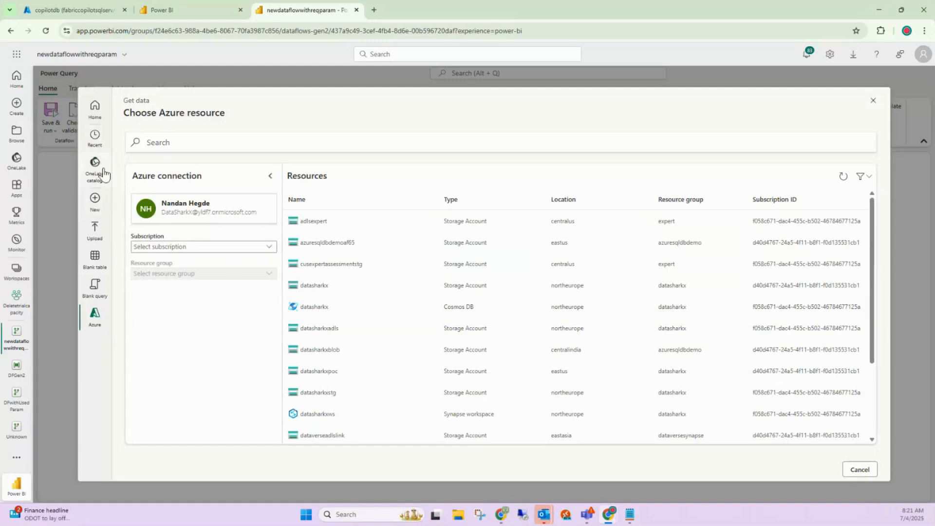
left_click(95, 119)
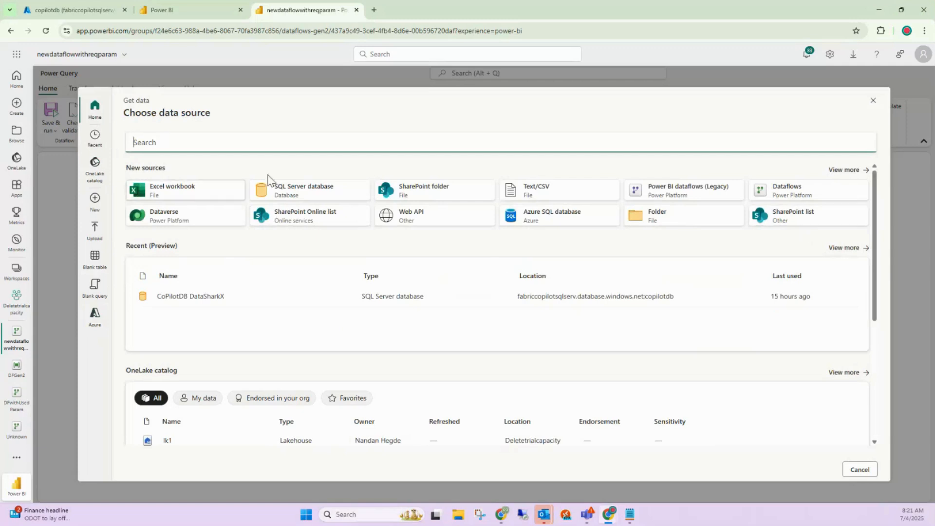
left_click(850, 171)
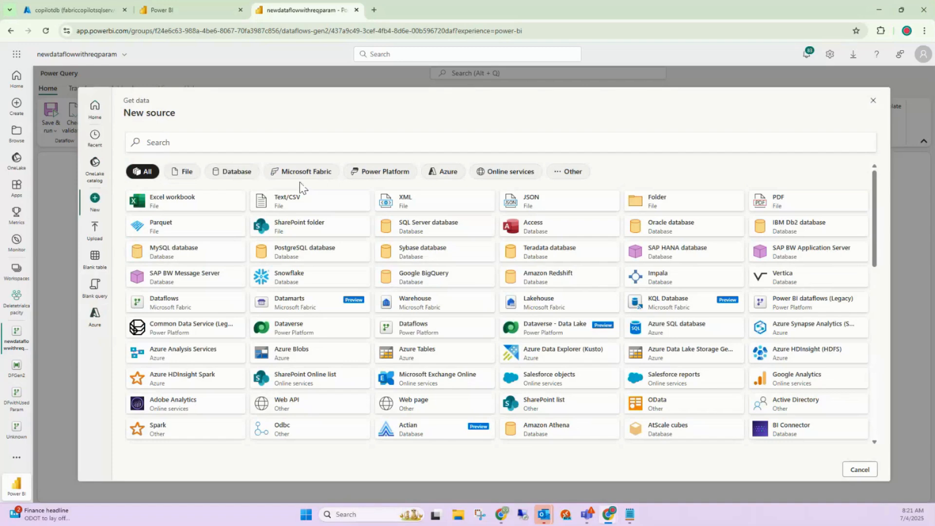
left_click(436, 173)
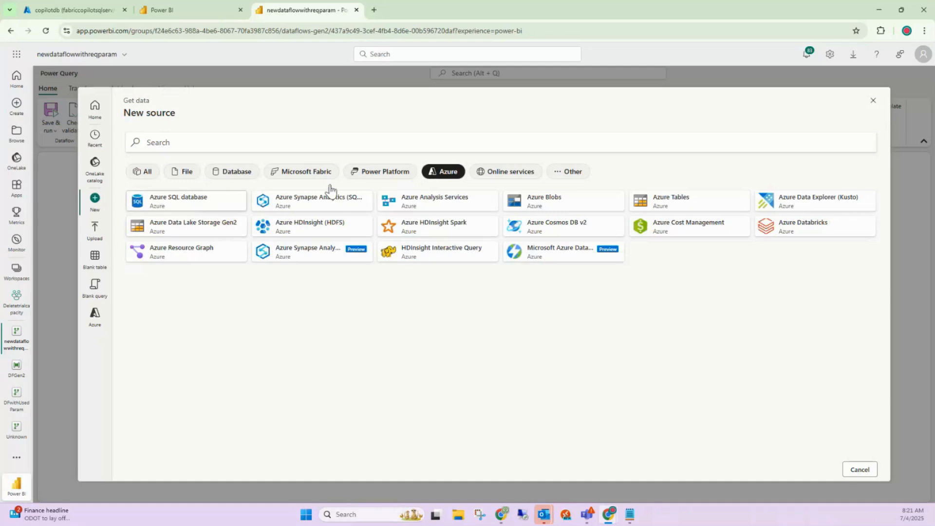
left_click(872, 103)
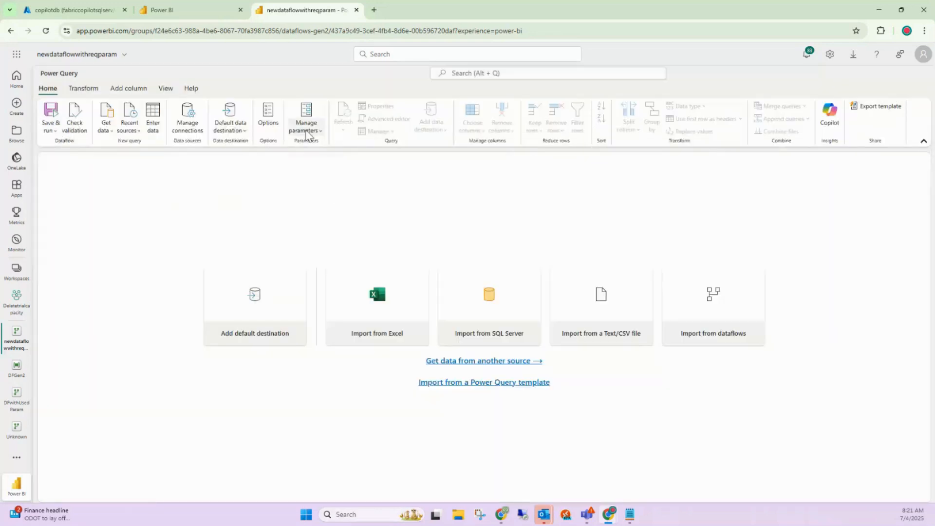
- Add a new dataflow parameter named LakehouseTable with the type Text
left_click(306, 127)
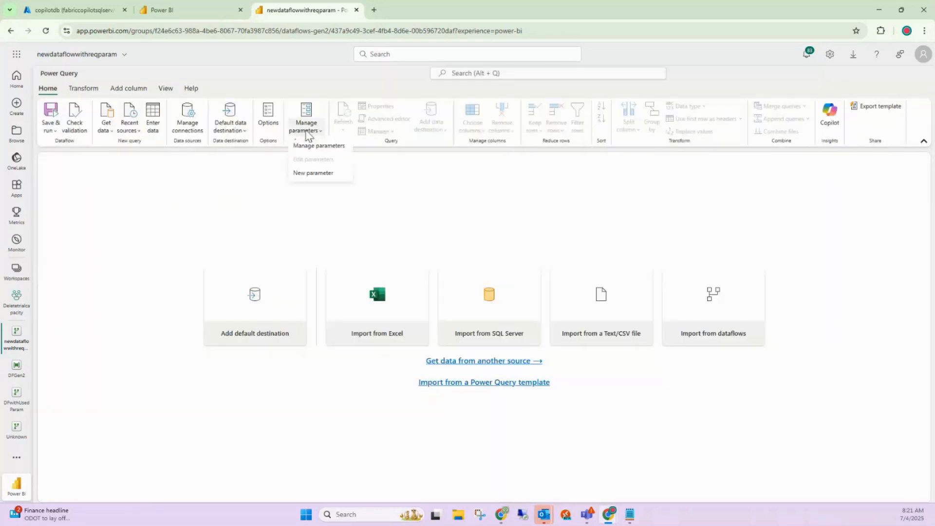
left_click(310, 172)
left_click(497, 165)
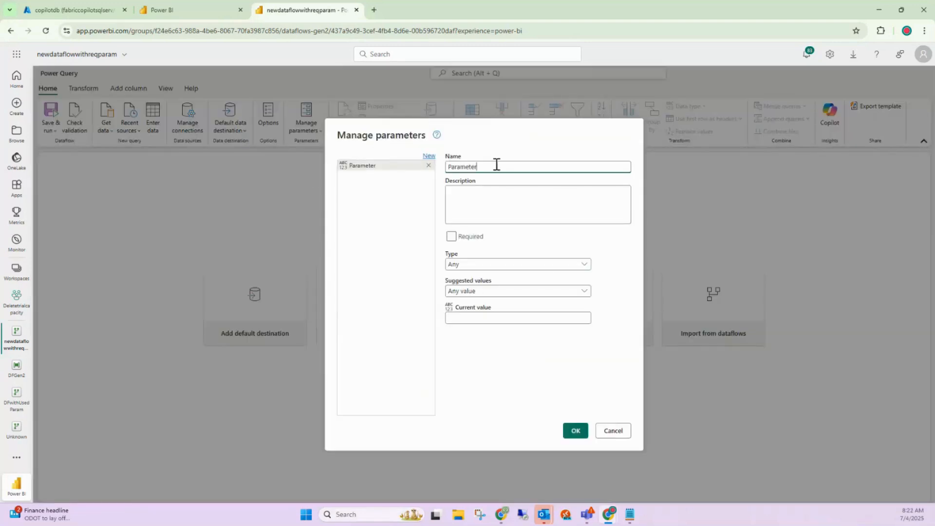
left_click_drag(458, 166, 443, 172)
type("LakehouseTable")
left_click(465, 265)
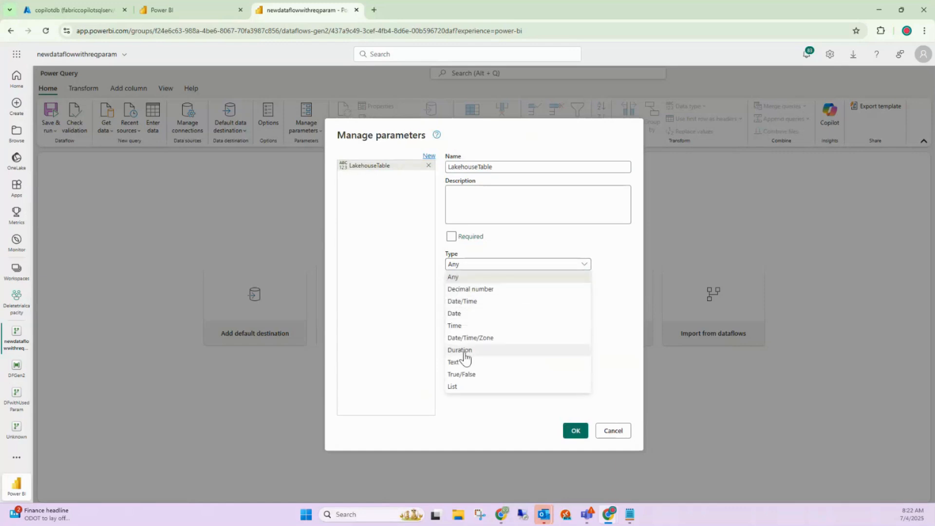
left_click(462, 362)
- Allow any value for the LakehouseTable parameter, set its current value to NotReqTable, and save it
left_click(481, 292)
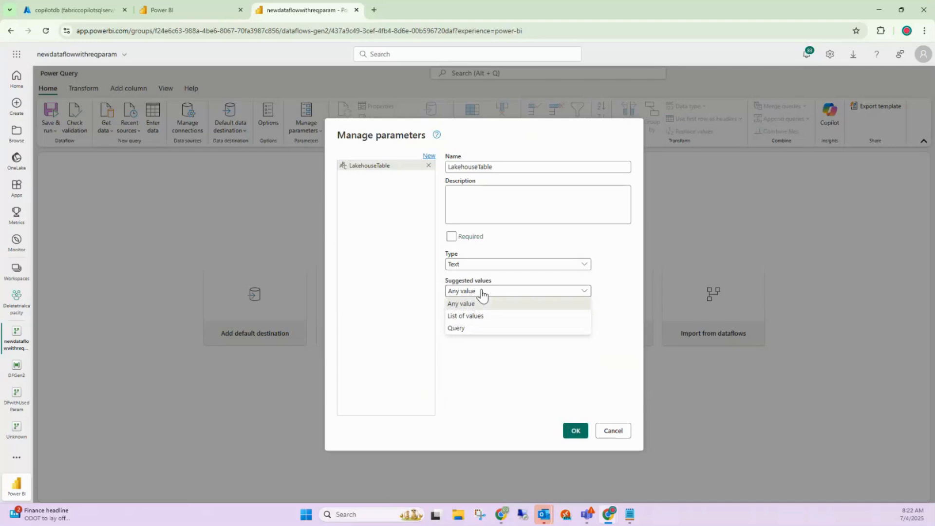
left_click(479, 303)
left_click(476, 315)
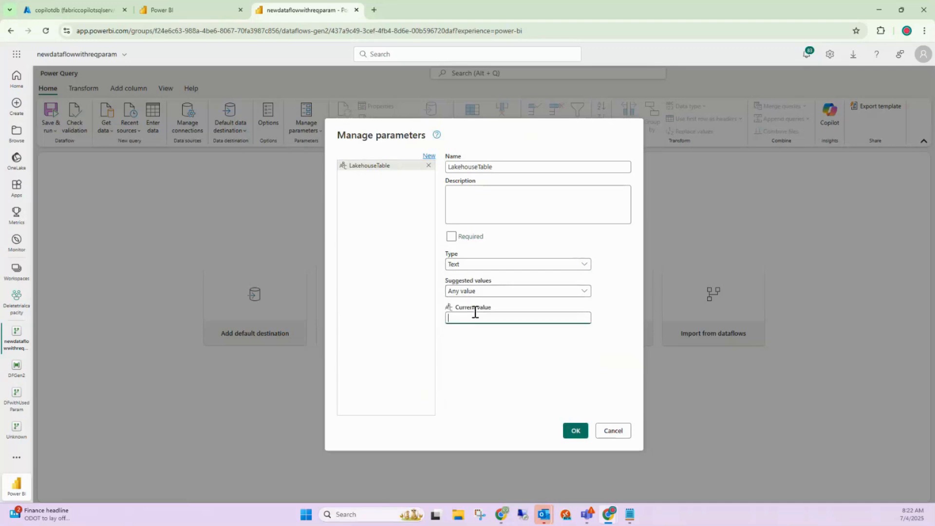
type("NotReqTrable")
left_click(576, 432)
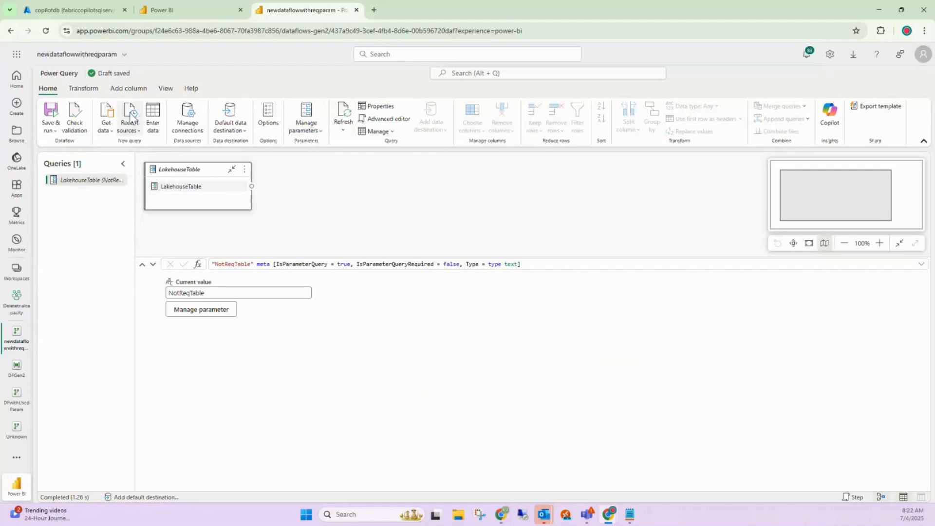
- Start a new Azure SQL database connection as a data source for the dataflow
left_click(108, 131)
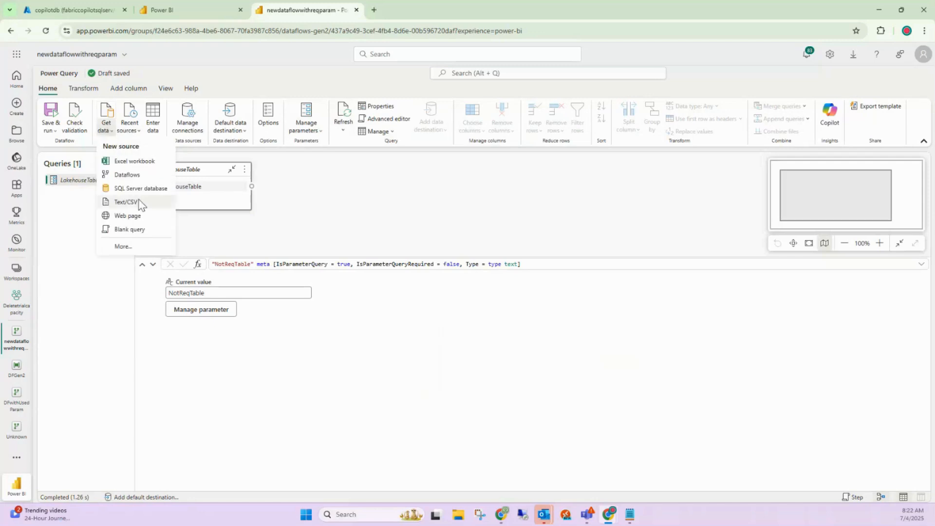
left_click(123, 245)
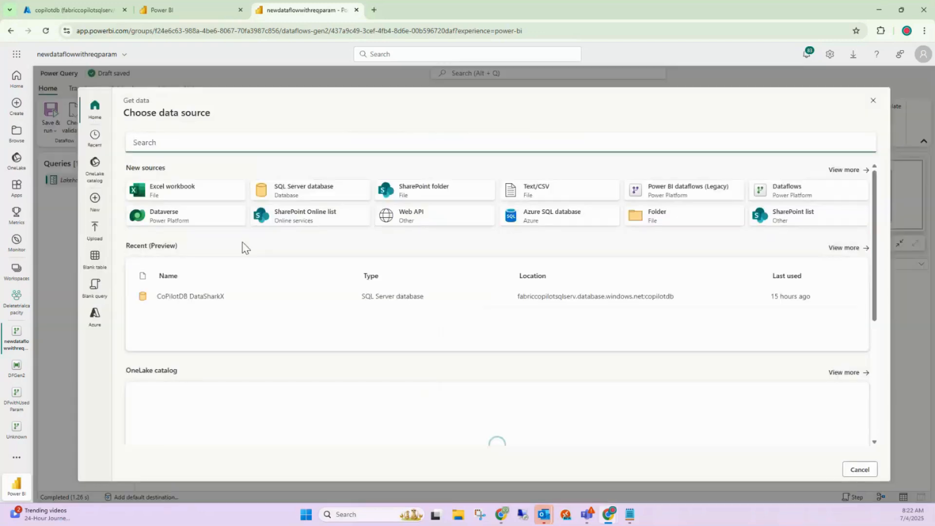
left_click(841, 171)
left_click(444, 172)
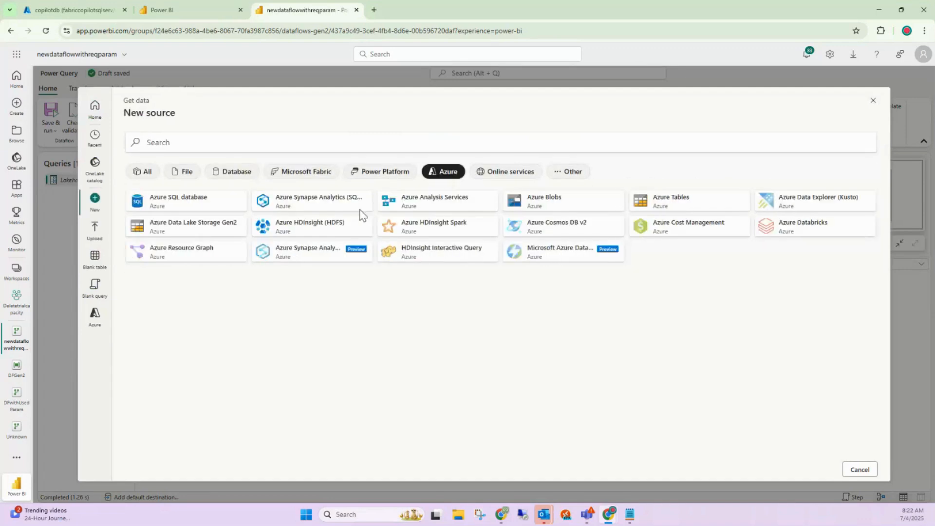
left_click(190, 207)
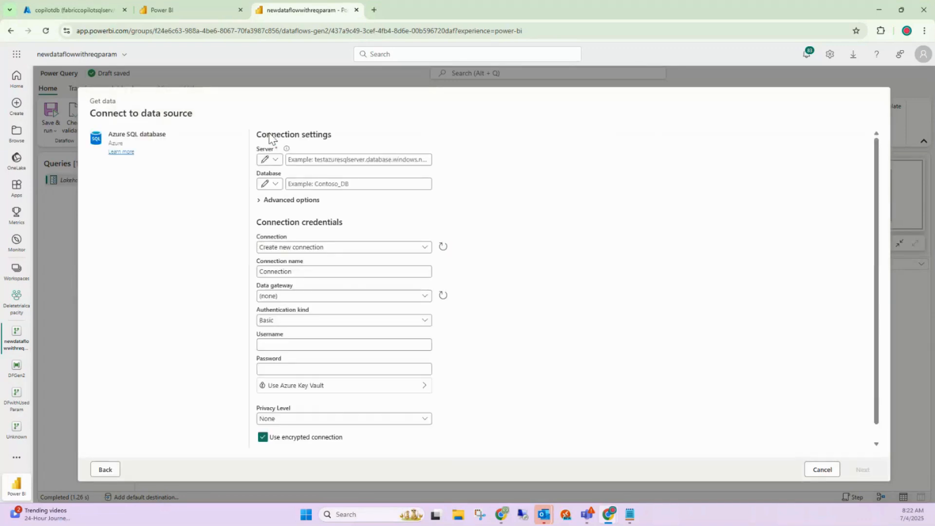
- Check which parameters can supply the server setting, and return the server to a manually entered value
left_click(276, 162)
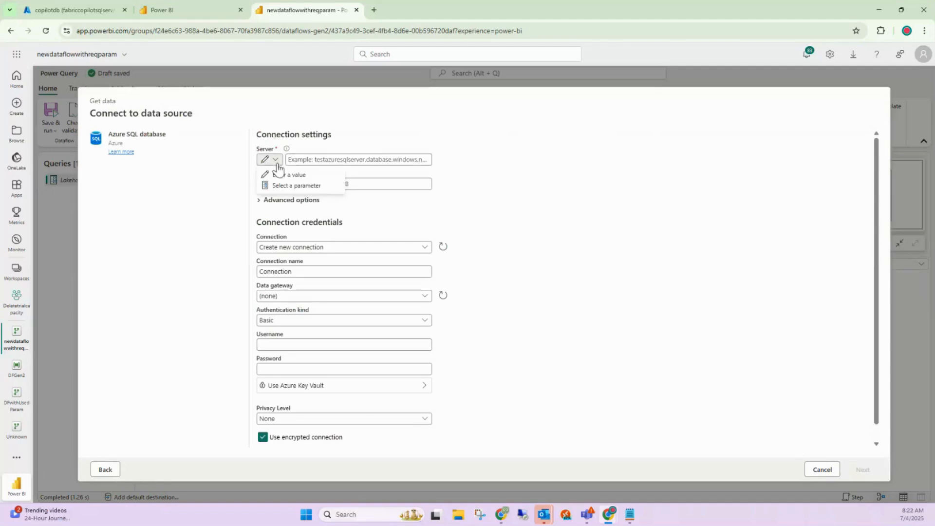
left_click(297, 186)
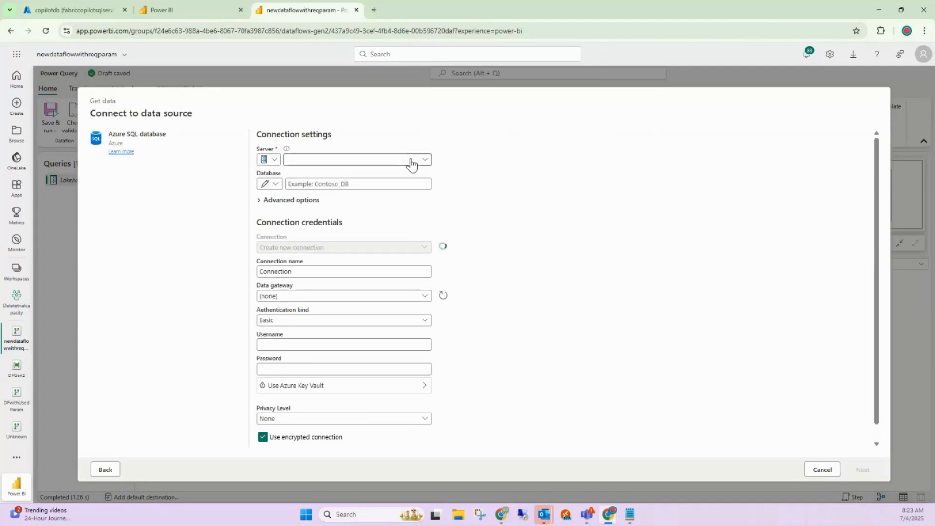
left_click(411, 163)
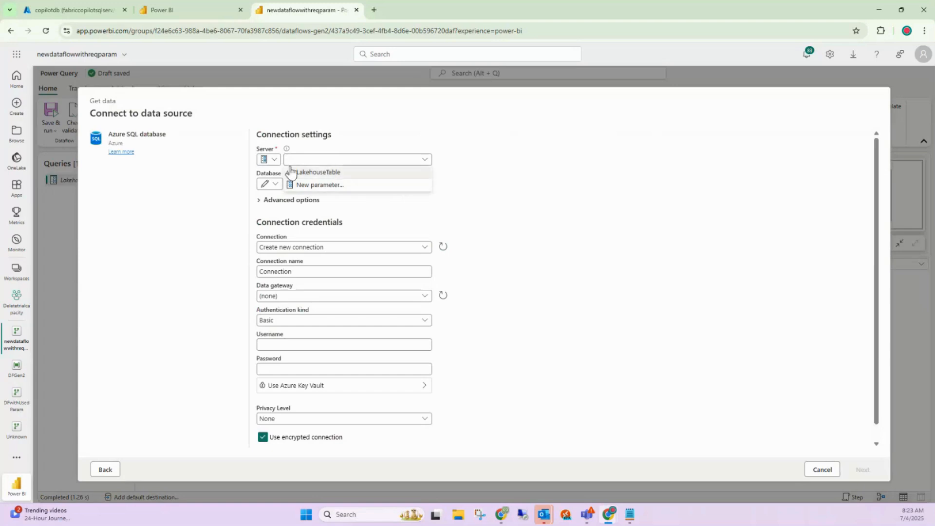
left_click(270, 159)
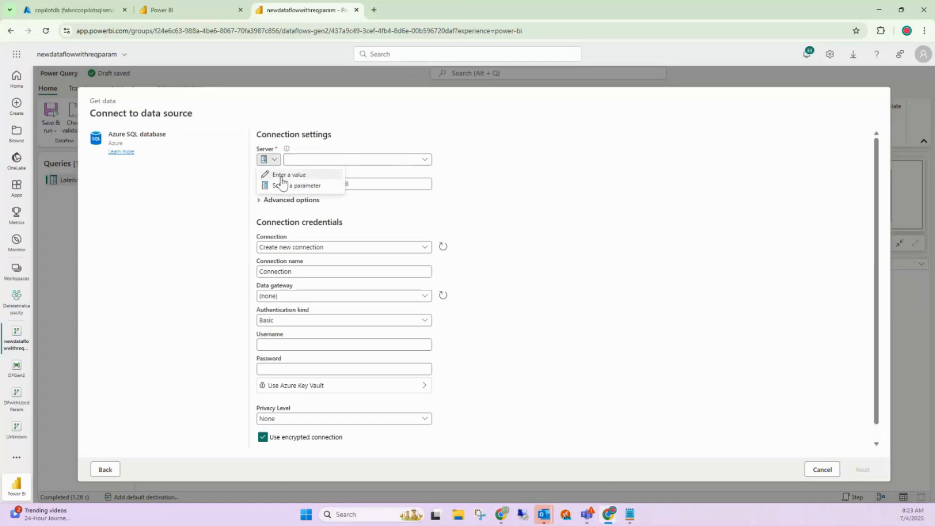
left_click(299, 174)
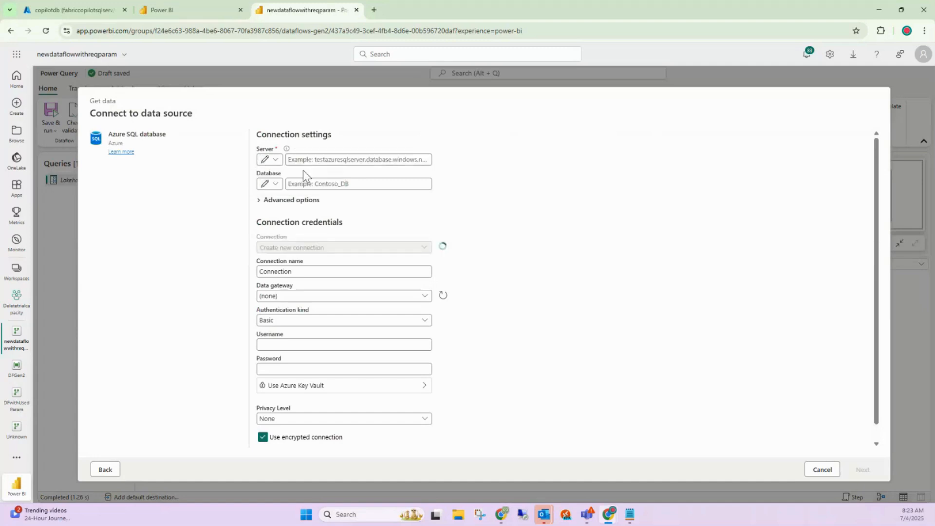
- Copy the copilotdb server name from the Azure portal and set the connection's server to fabriccopilotsqlserv.database.windows.net
left_click(91, 13)
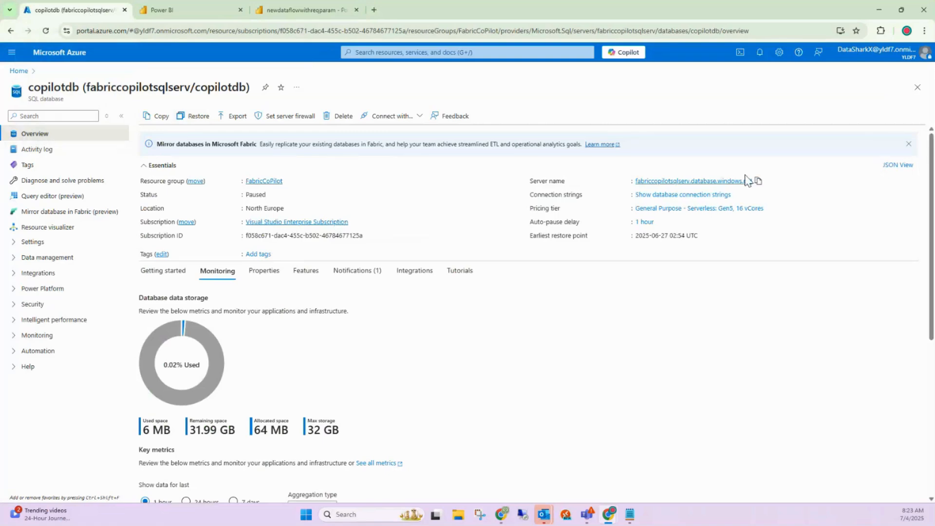
left_click(759, 184)
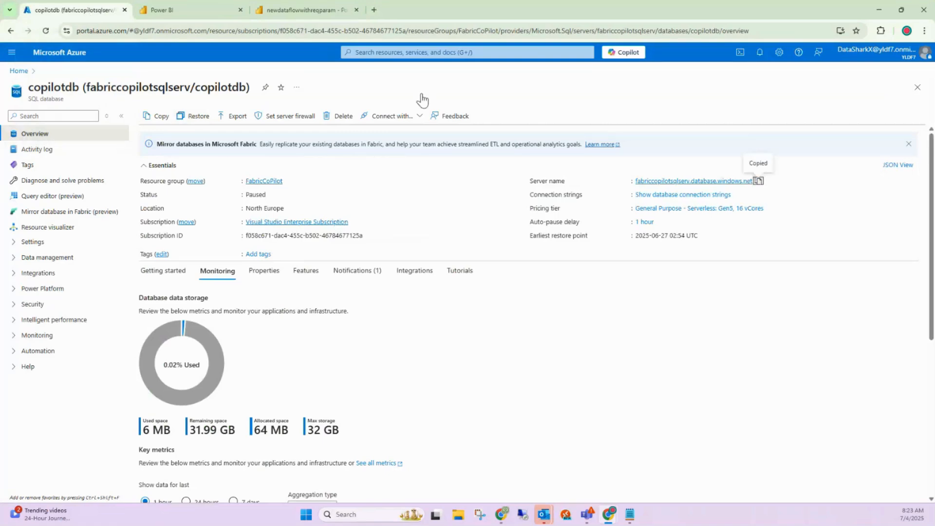
left_click(211, 2)
left_click(282, 5)
left_click(315, 159)
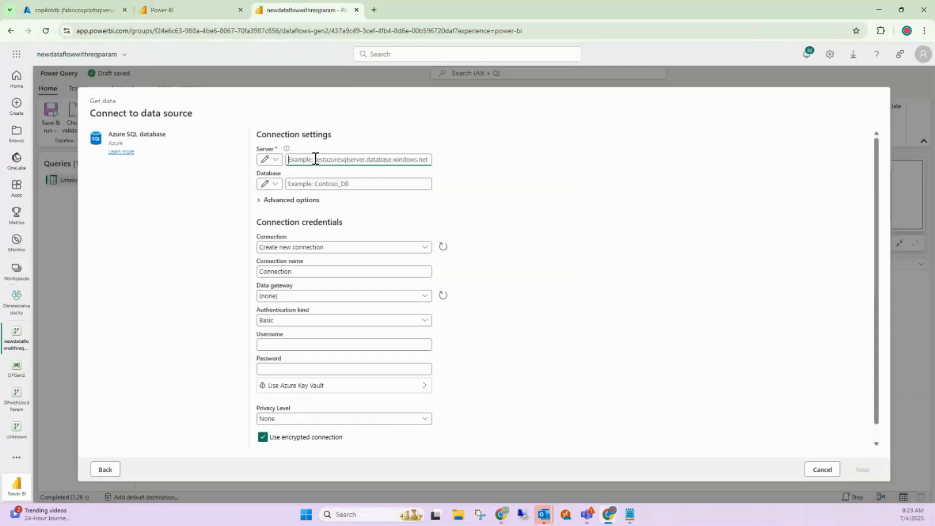
key("ctrl+v")
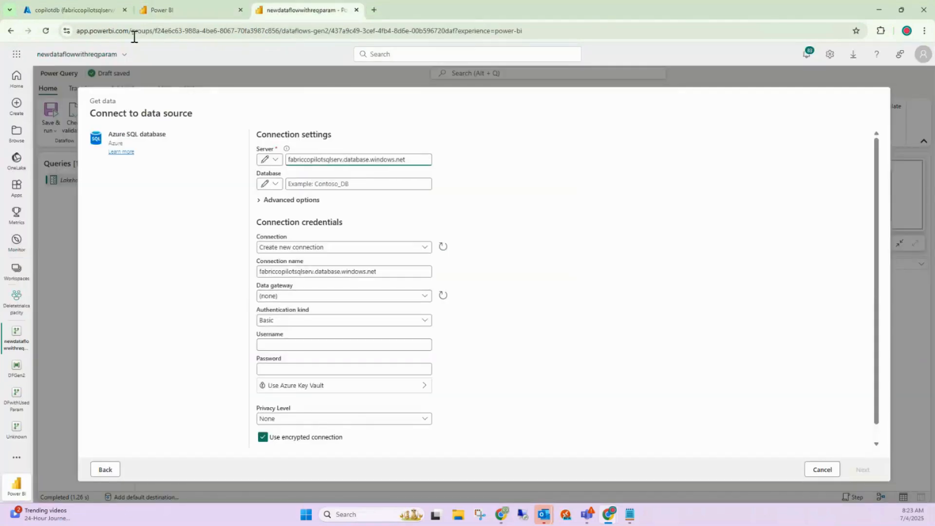
- Copy the database name from the Azure portal, set the connection's database to copilotdb, and connect with the existing saved connection
left_click(86, 10)
double_click(61, 87)
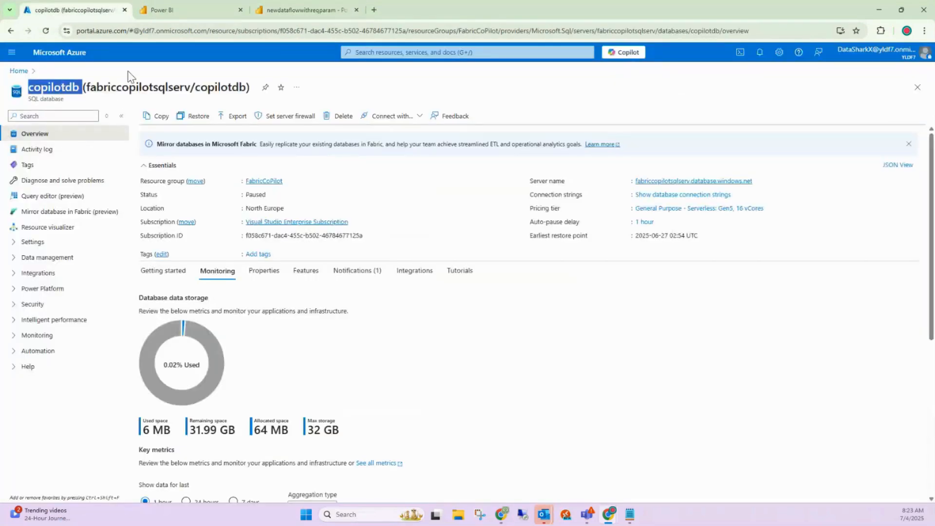
left_click(308, 11)
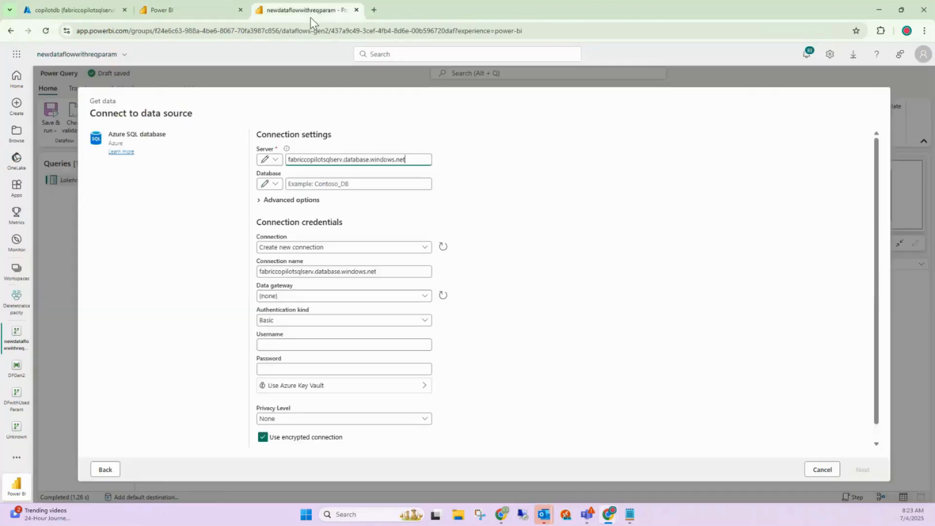
left_click(310, 185)
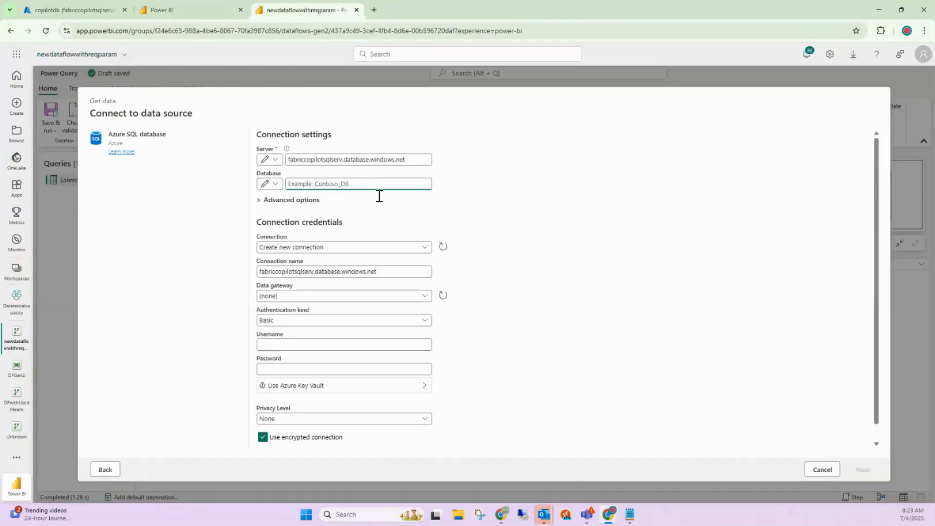
key("ctrl+v")
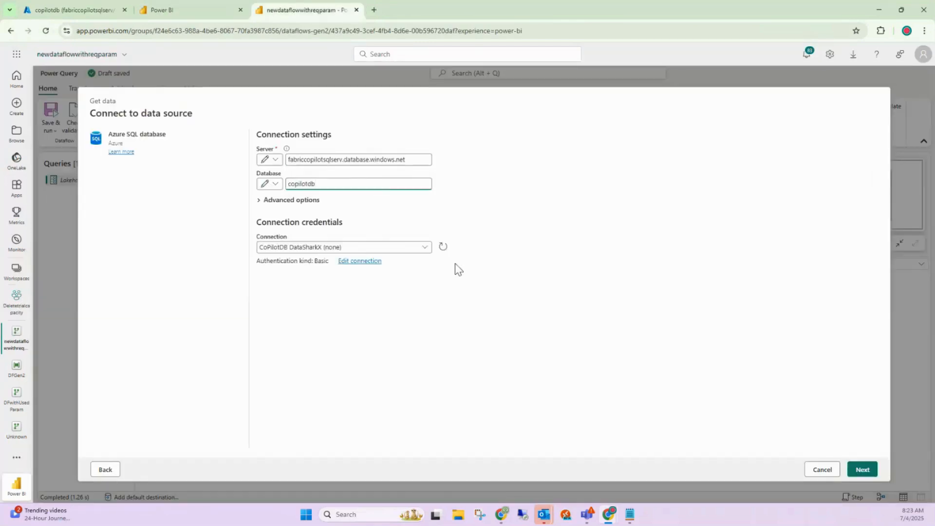
left_click(861, 469)
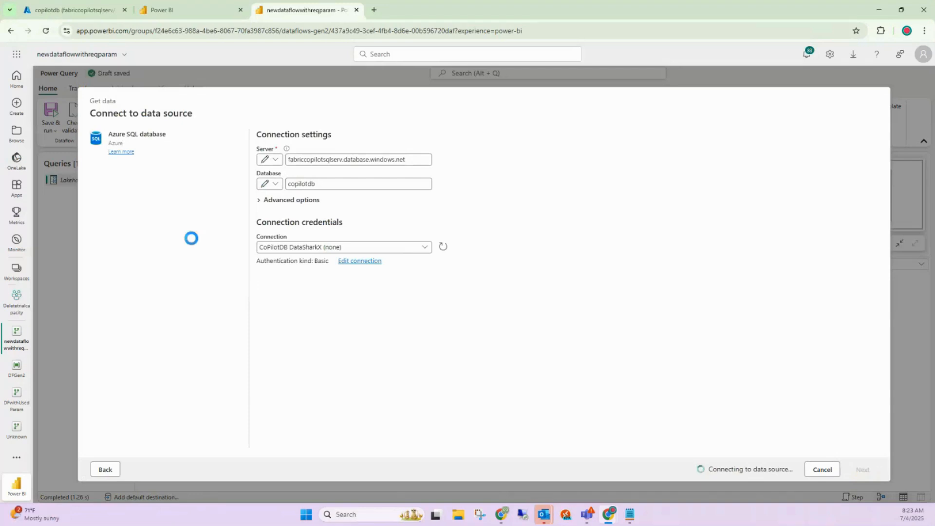
- Duplicate the browser tab showing the Deletetrialcapacity workspace
left_click(179, 9)
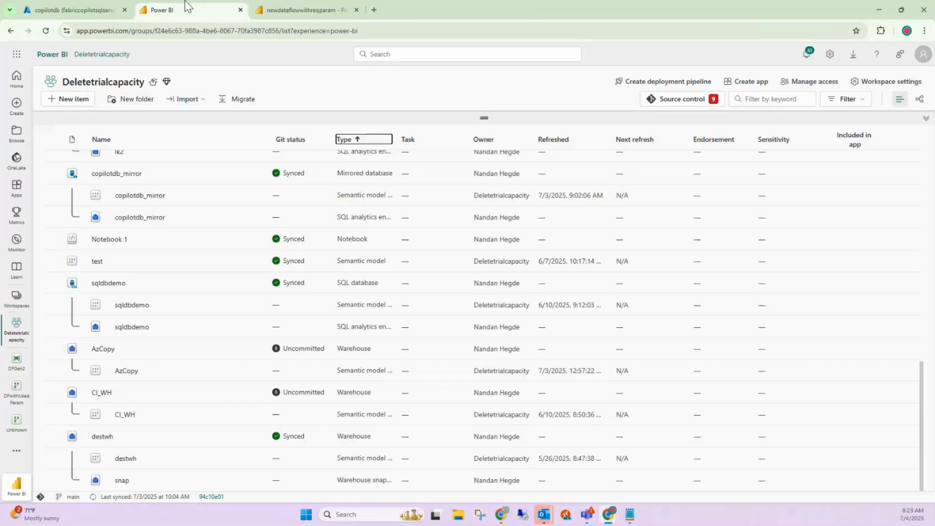
right_click(197, 7)
left_click(226, 90)
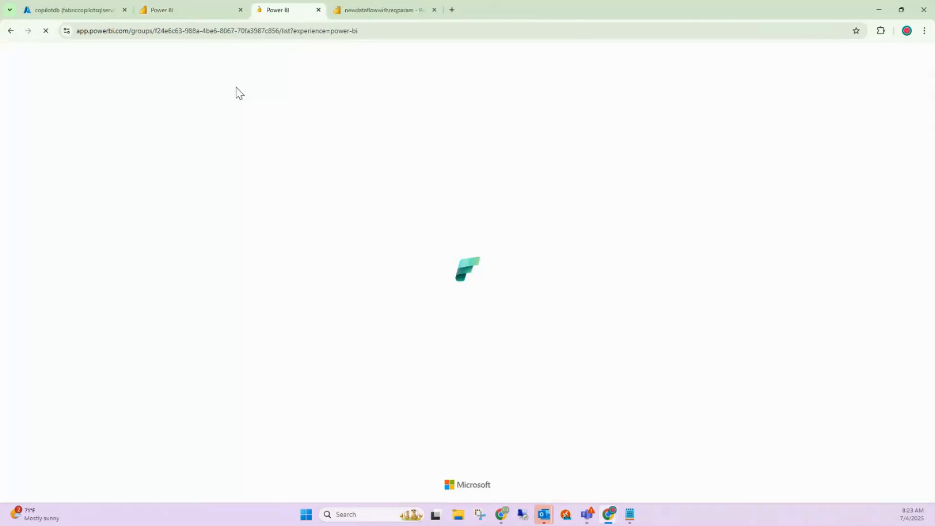
- Return to the newdataflowwithreqparam dataflow and create a query from the SalesLT.Address table
left_click(401, 6)
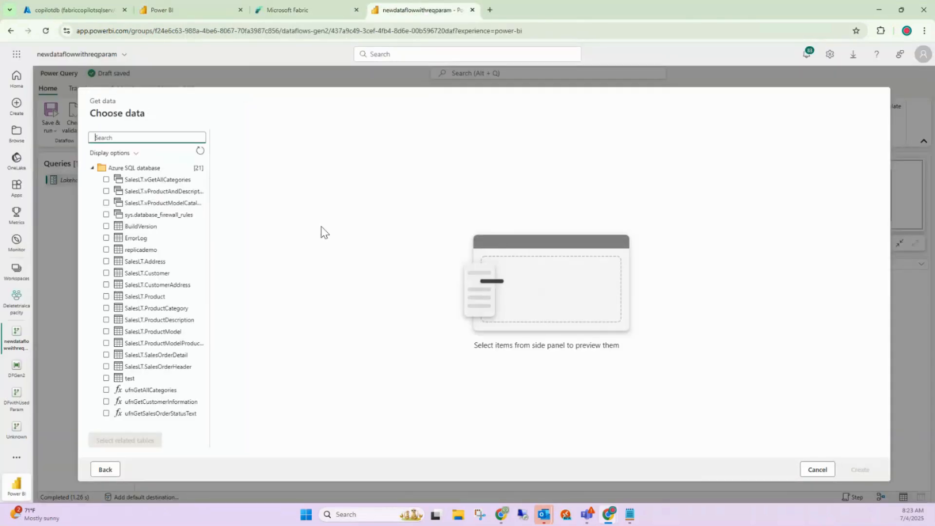
left_click(106, 261)
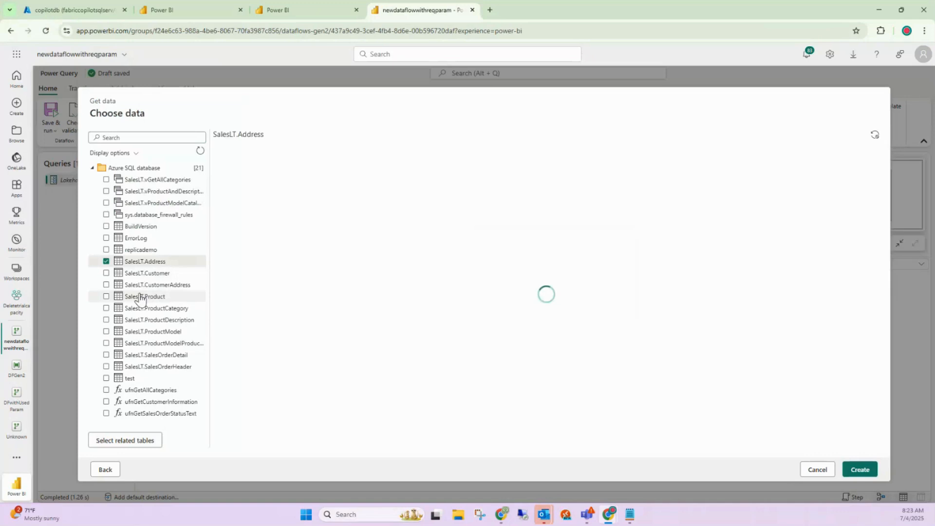
left_click(862, 469)
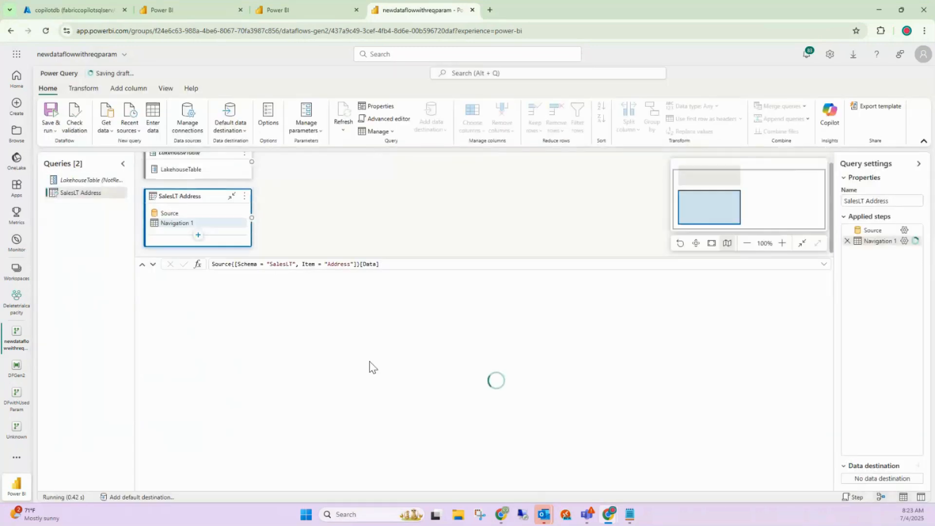
- Add a Lakehouse data destination to the SalesLT Address query, targeting a new table in lk1 of the Deletetrialcapacity workspace
left_click(917, 466)
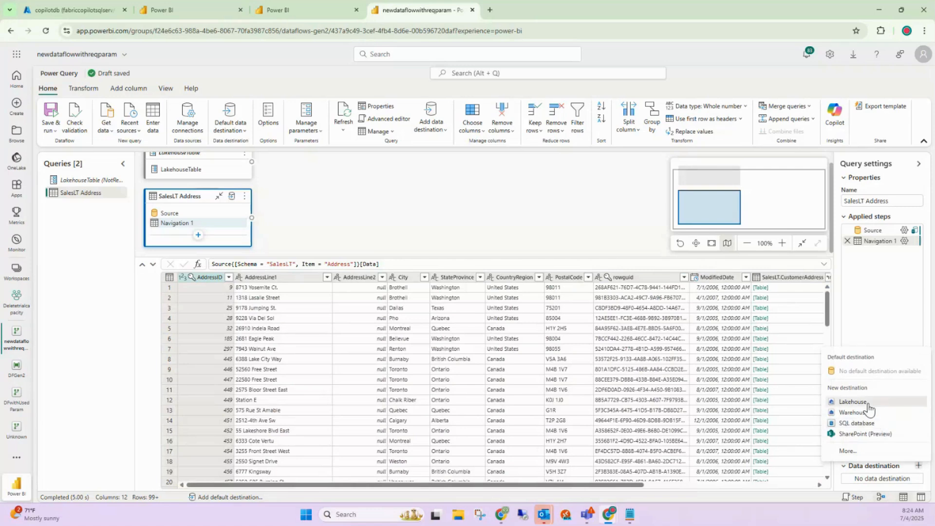
left_click(852, 402)
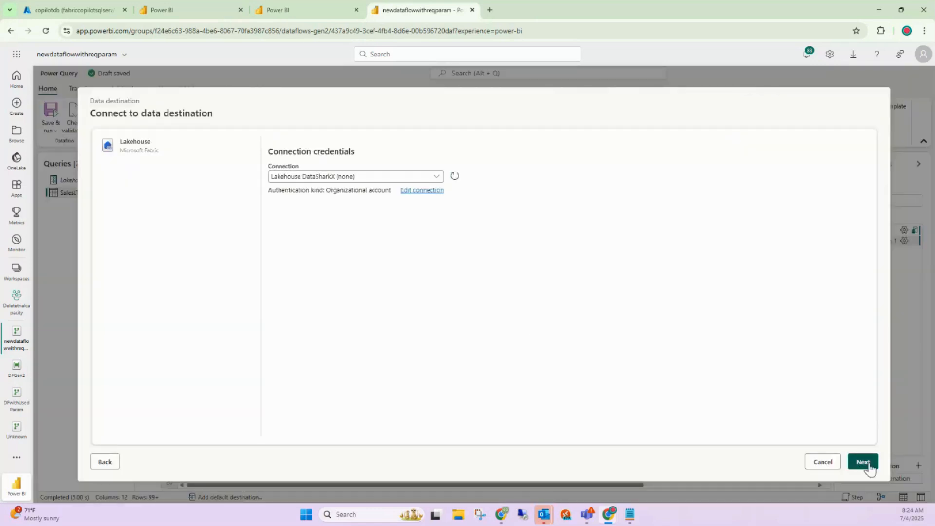
left_click(863, 463)
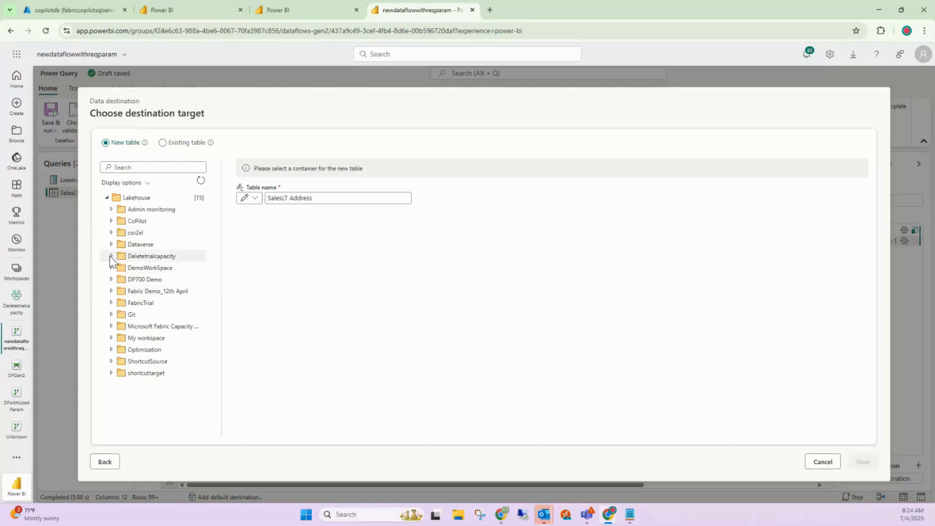
left_click(111, 256)
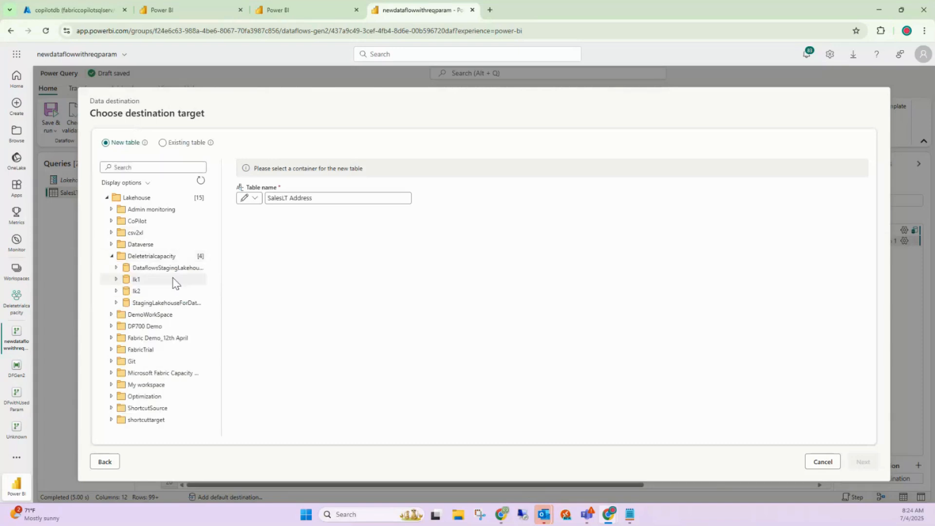
left_click_drag(222, 221, 267, 222)
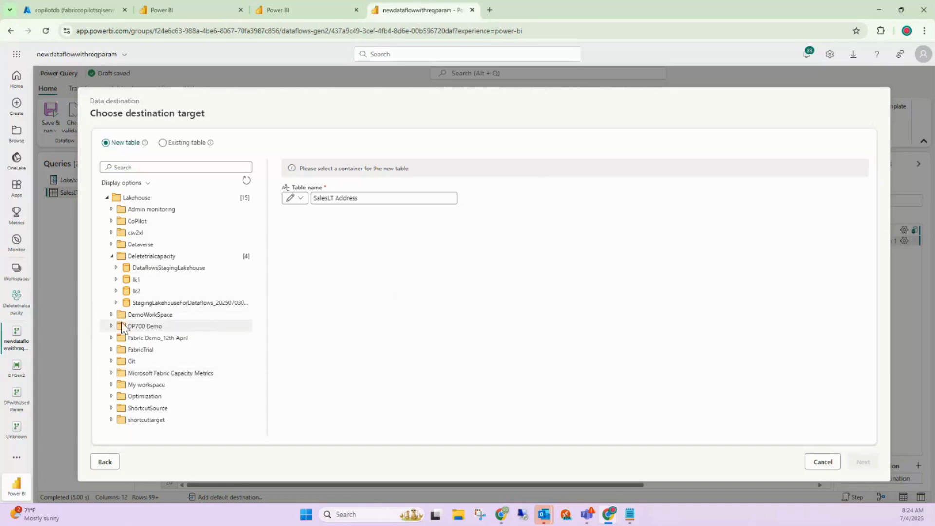
left_click(139, 281)
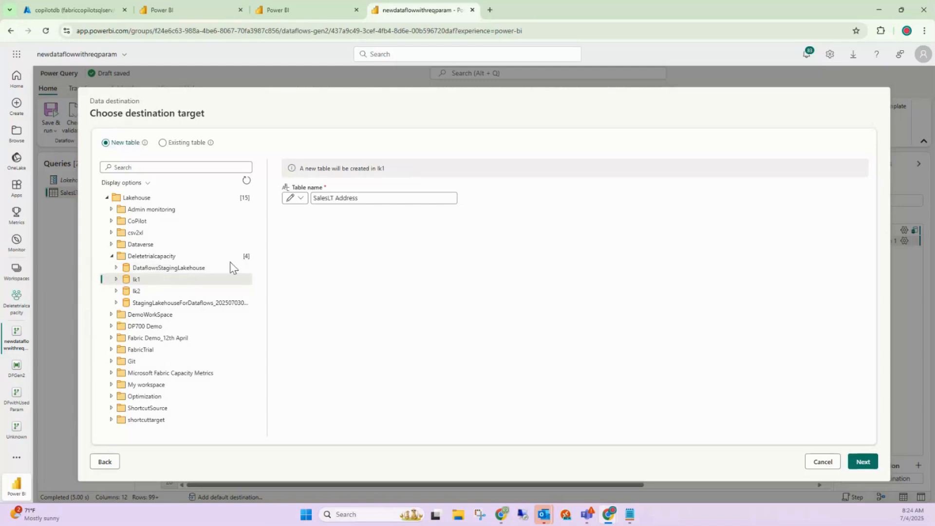
- Set the destination table name to the LakehouseTable parameter, continue to the destination settings, and review the column mapping
left_click(294, 197)
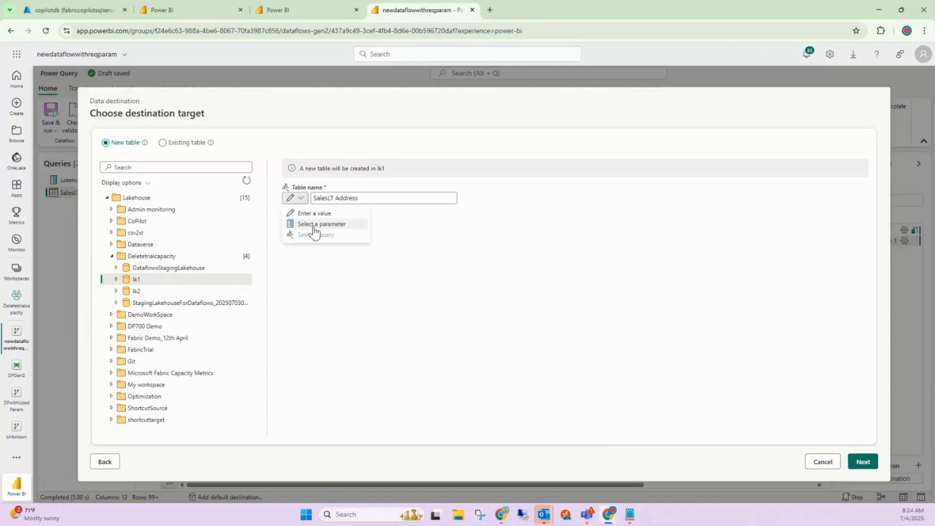
left_click(314, 224)
left_click(369, 200)
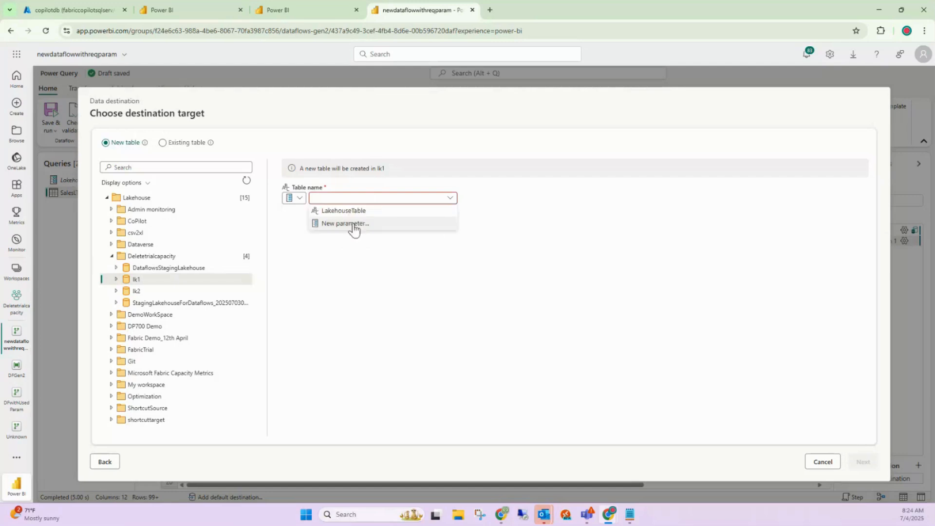
left_click(353, 212)
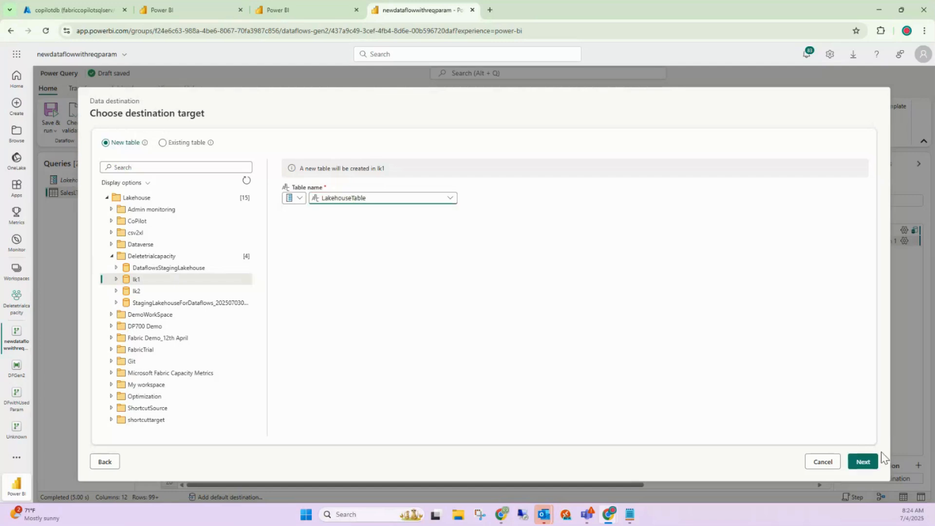
left_click(870, 467)
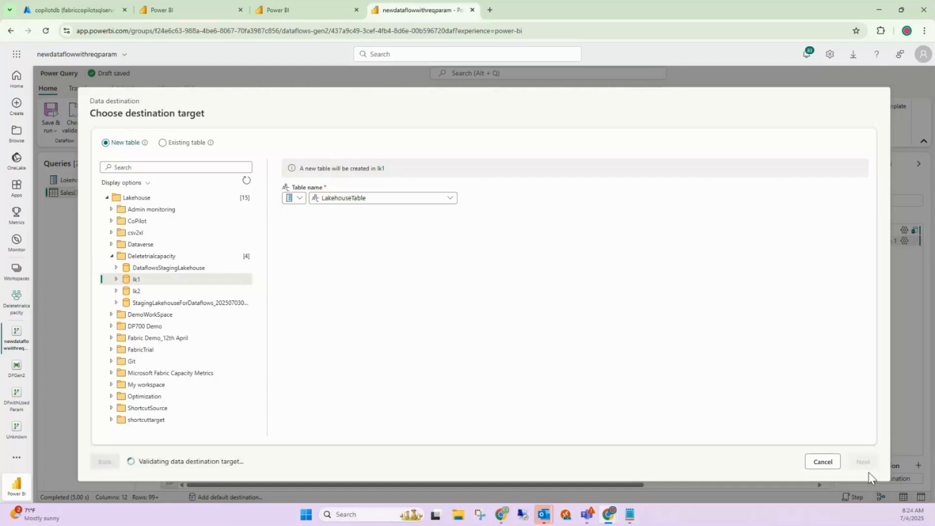
scroll(460, 351, "down", 1)
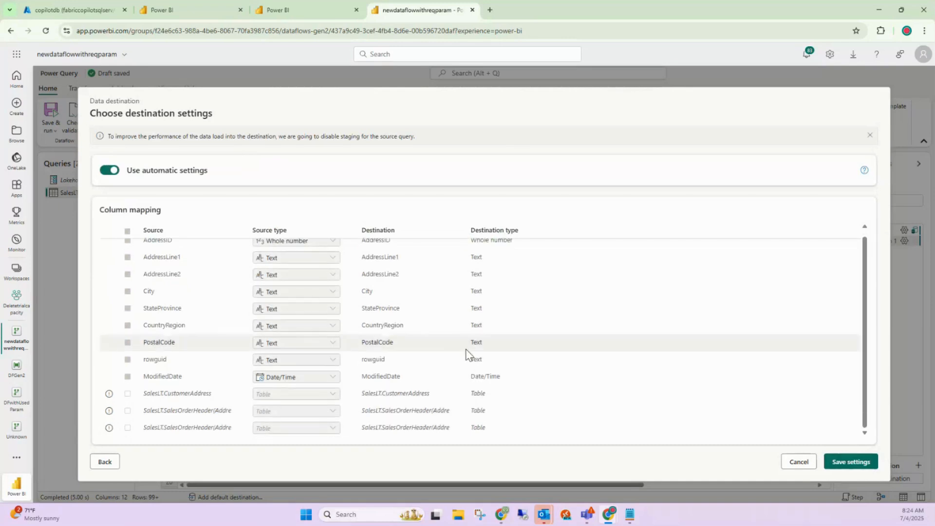
scroll(467, 355, "up", 1)
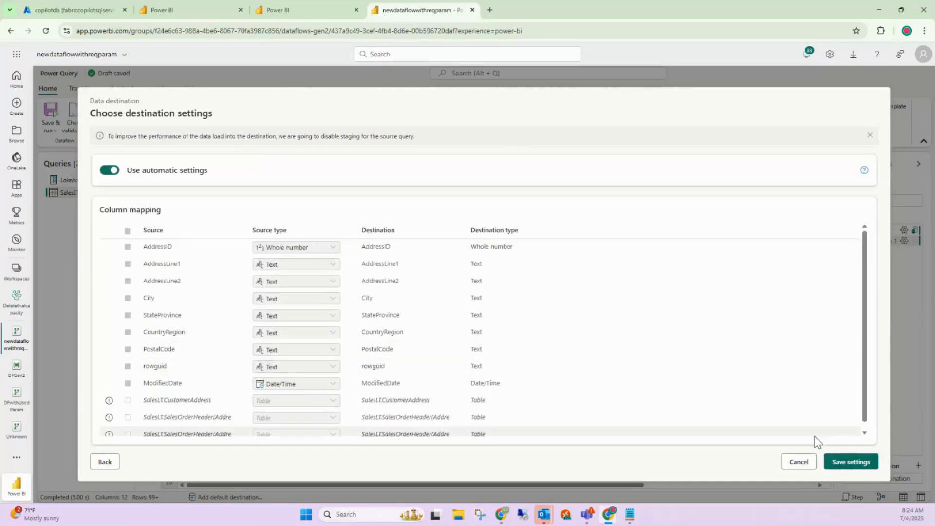
- Save the automatic destination settings for the SalesLT Address query, and save and run the dataflow
left_click(846, 461)
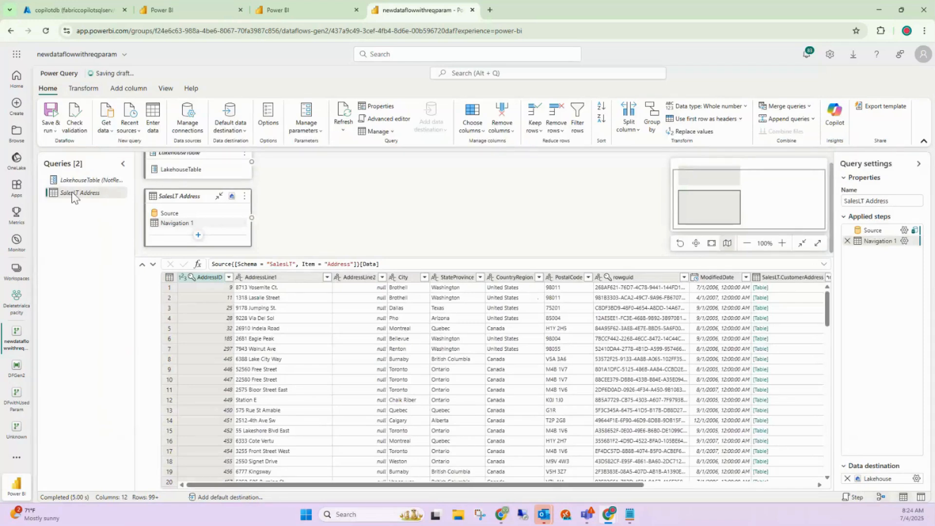
left_click(51, 129)
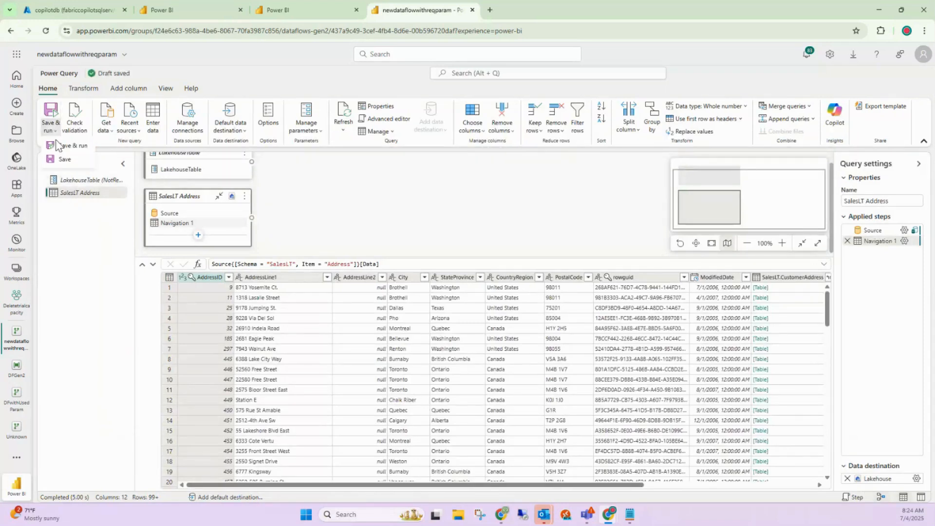
left_click(59, 145)
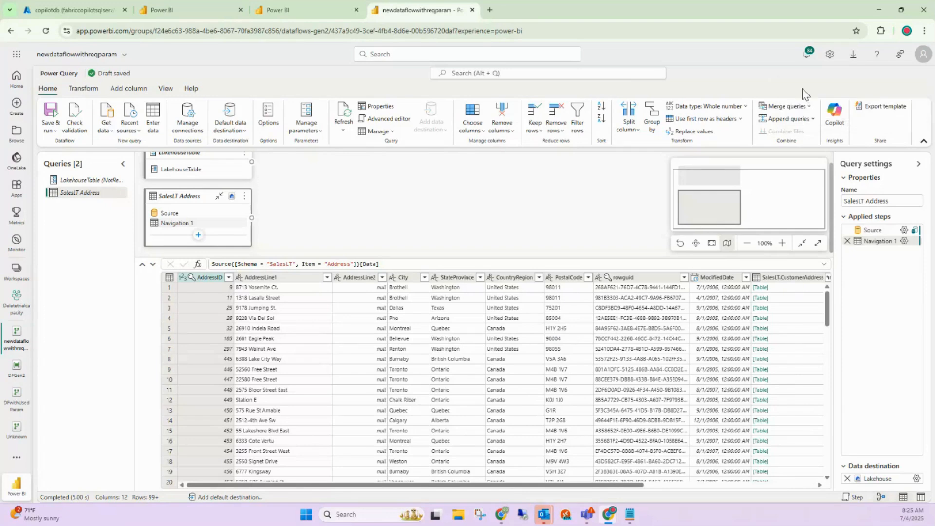
- Switch to the Deletetrialcapacity workspace, sort its items by type in descending order, and open the lk1 lakehouse
left_click(278, 9)
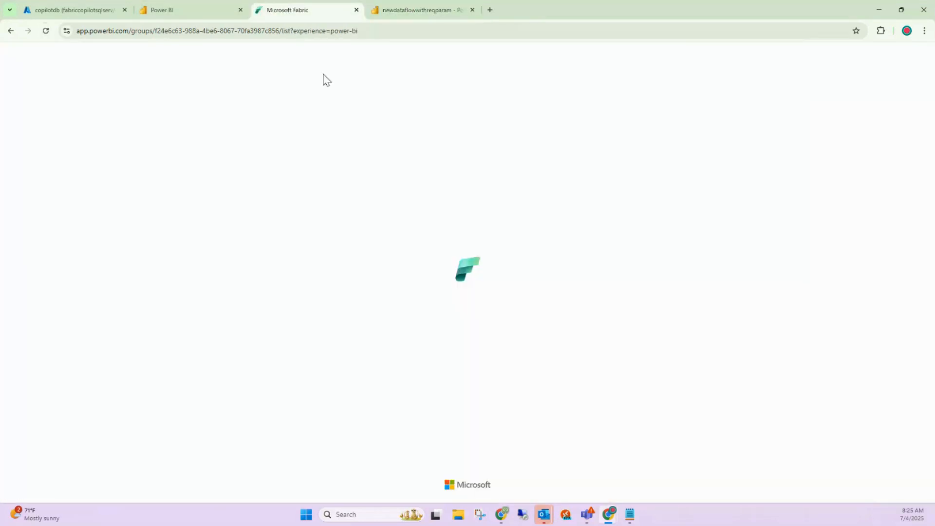
left_click(200, 13)
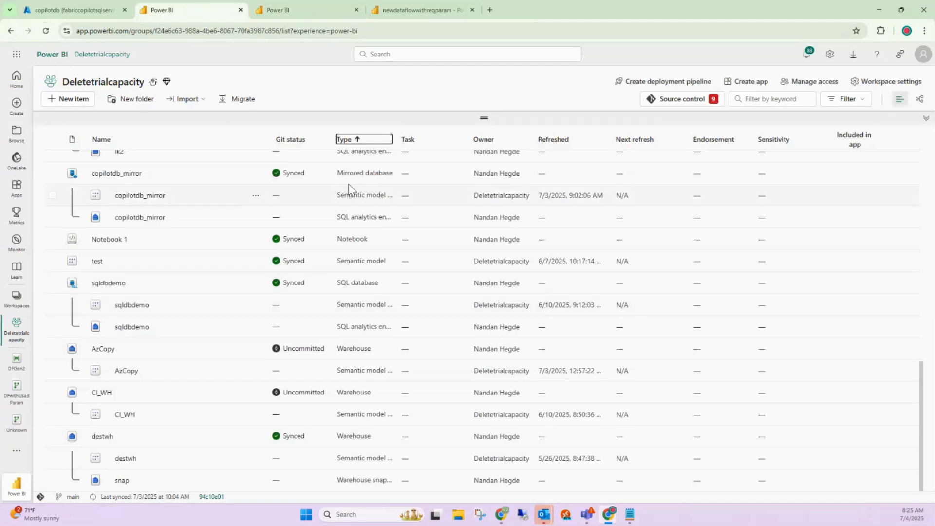
left_click(364, 140)
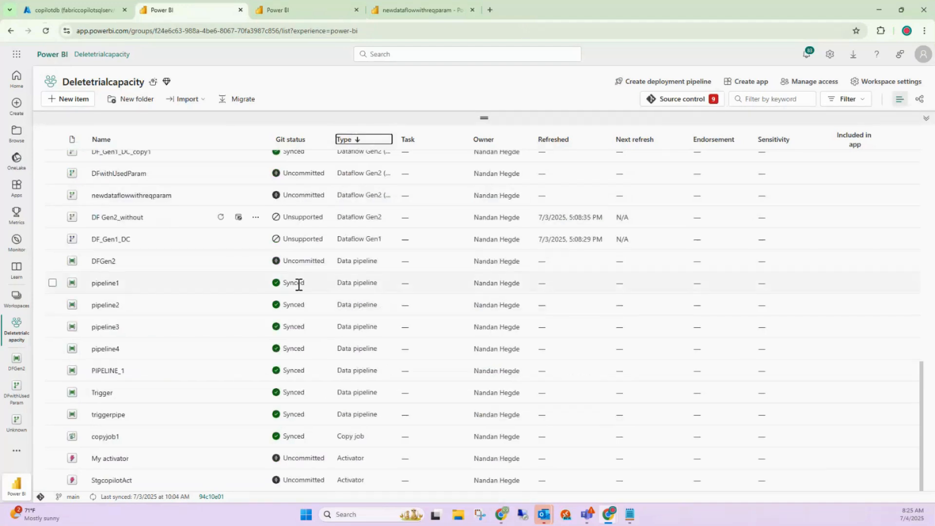
scroll(299, 285, "up", 2)
scroll(294, 308, "up", 5)
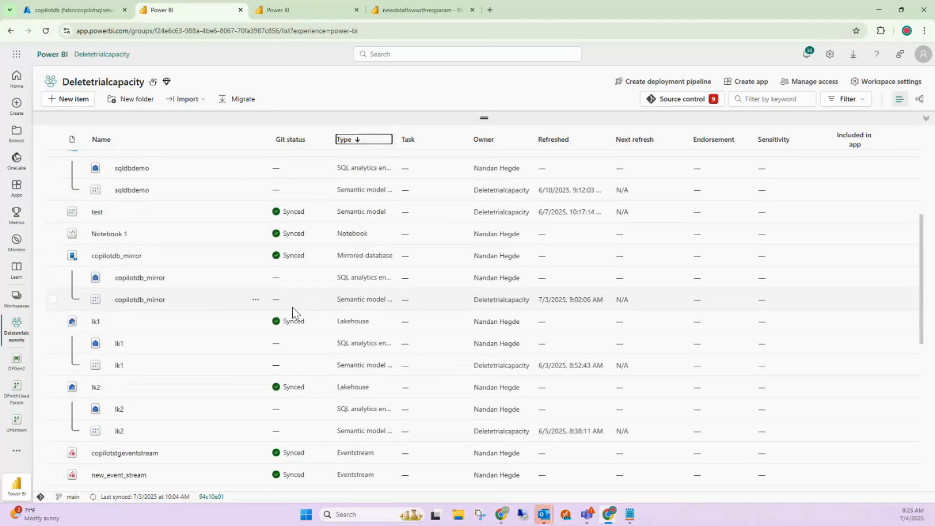
left_click(96, 321)
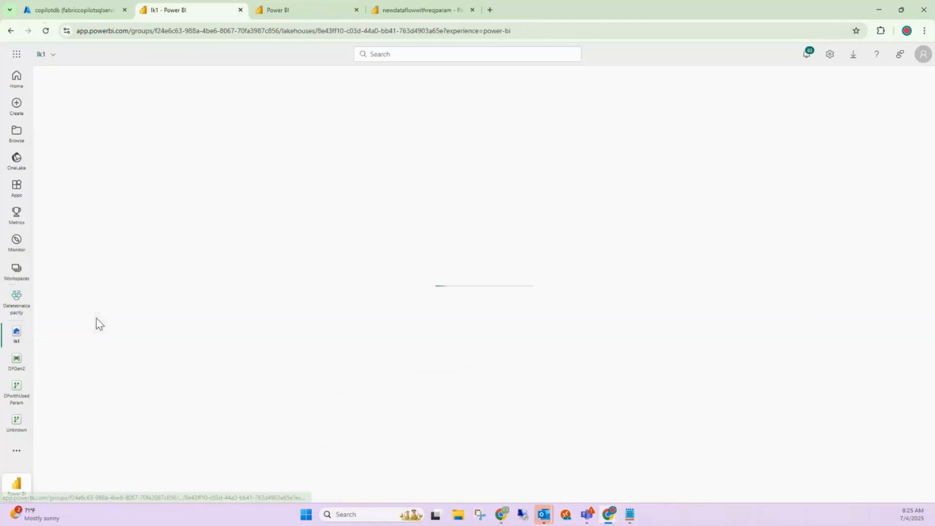
- In the duplicate workspace tab, sort the items by type and open the recent runs of newdataflowwithreqparam
left_click(291, 3)
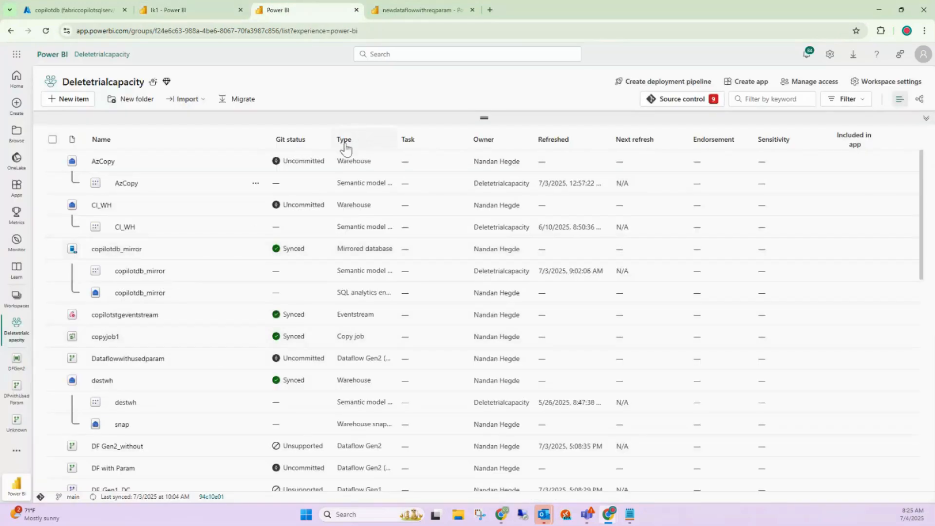
left_click(344, 142)
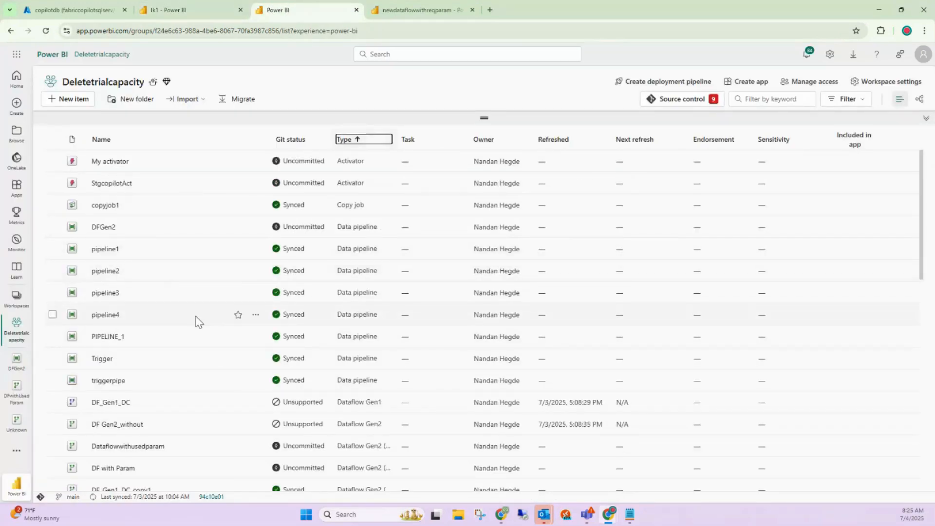
scroll(197, 322, "down", 2)
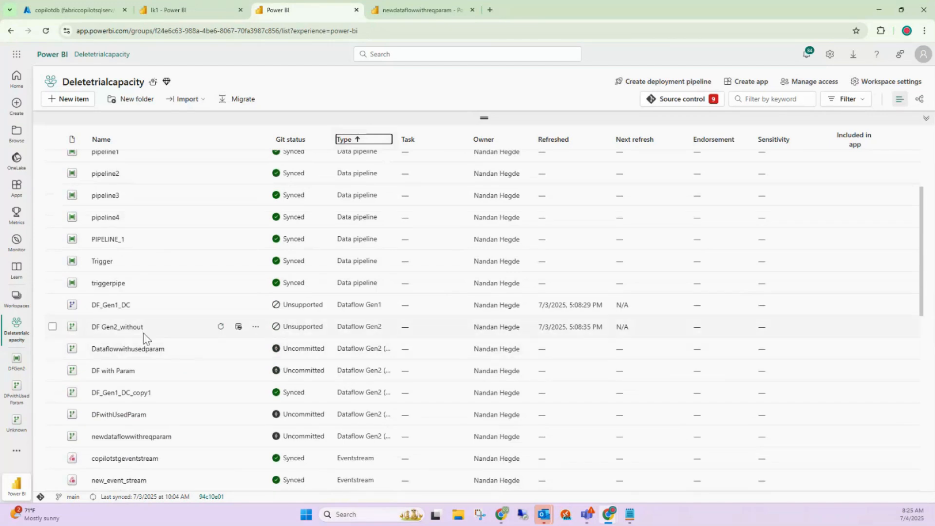
scroll(143, 332, "down", 2)
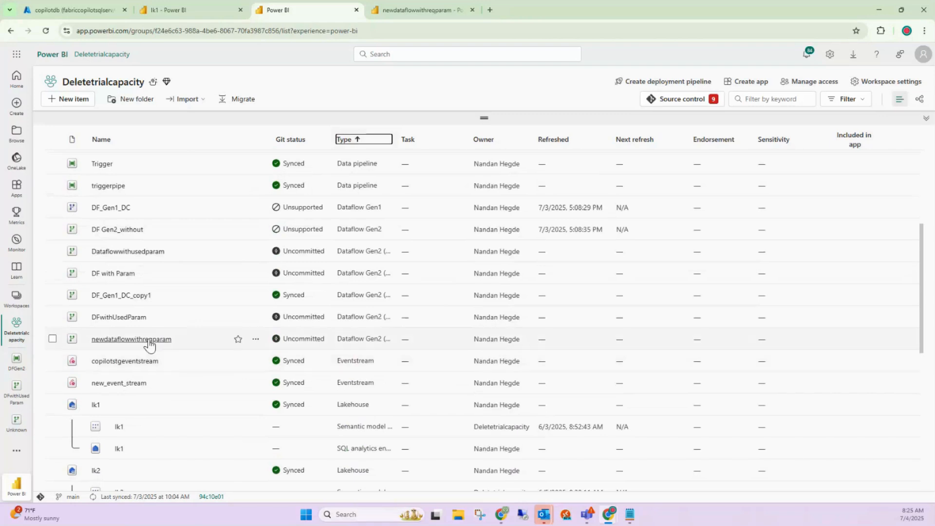
left_click(256, 339)
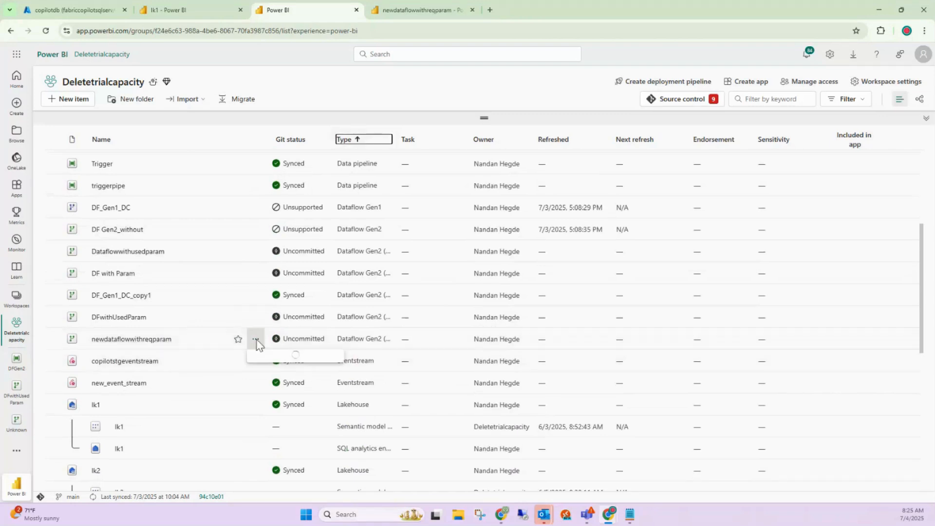
scroll(312, 475, "down", 1)
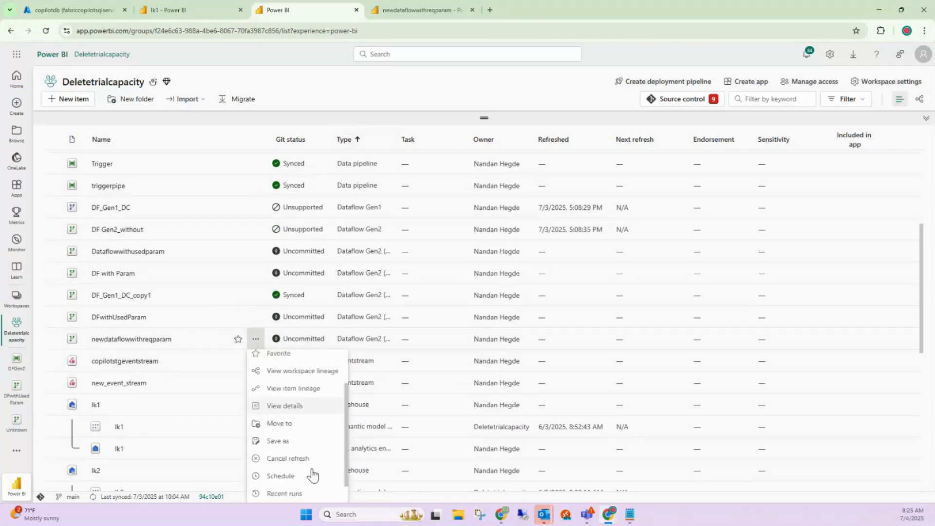
left_click(295, 478)
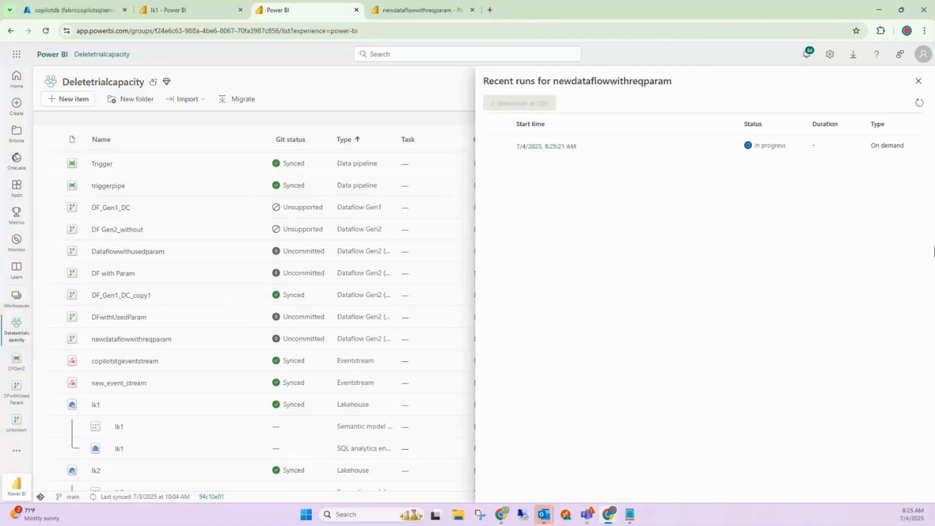
- Return to the lk1 lakehouse, refresh its Tables folder, and preview NotReqTable in table view
left_click(193, 6)
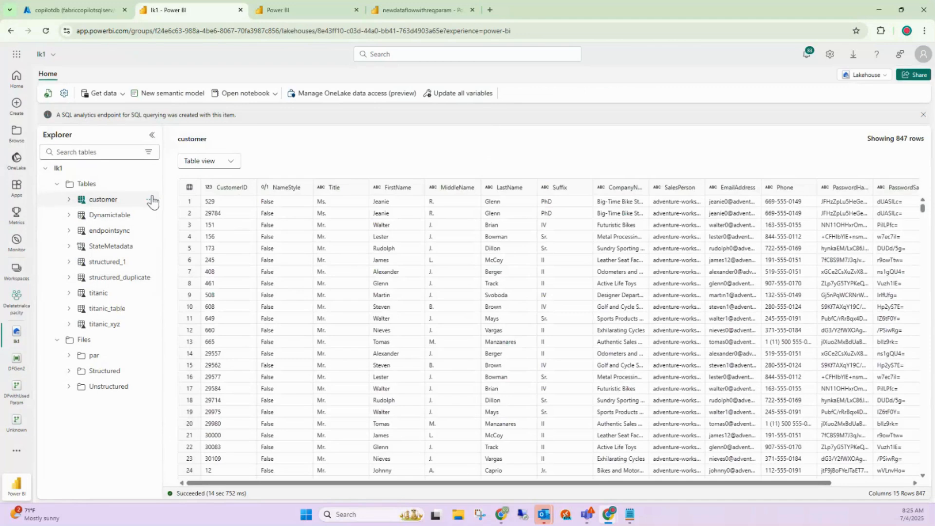
left_click(148, 184)
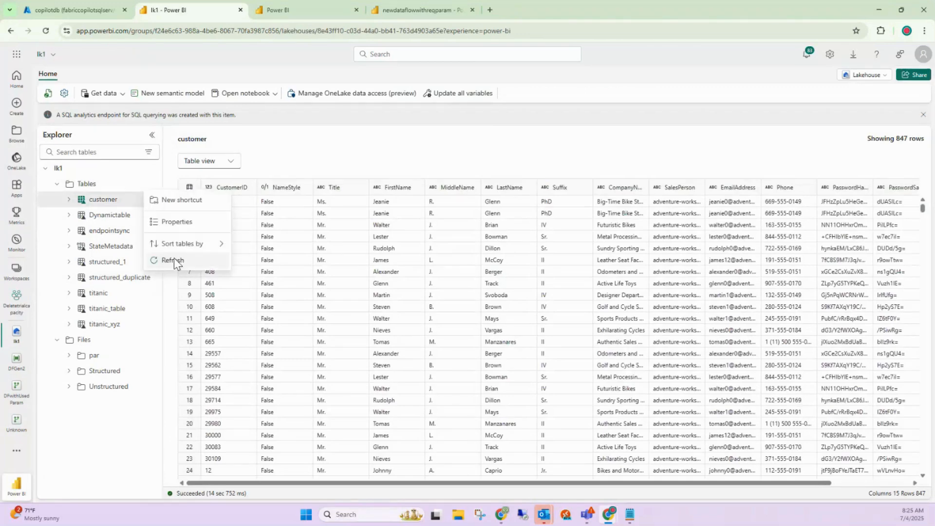
left_click(174, 262)
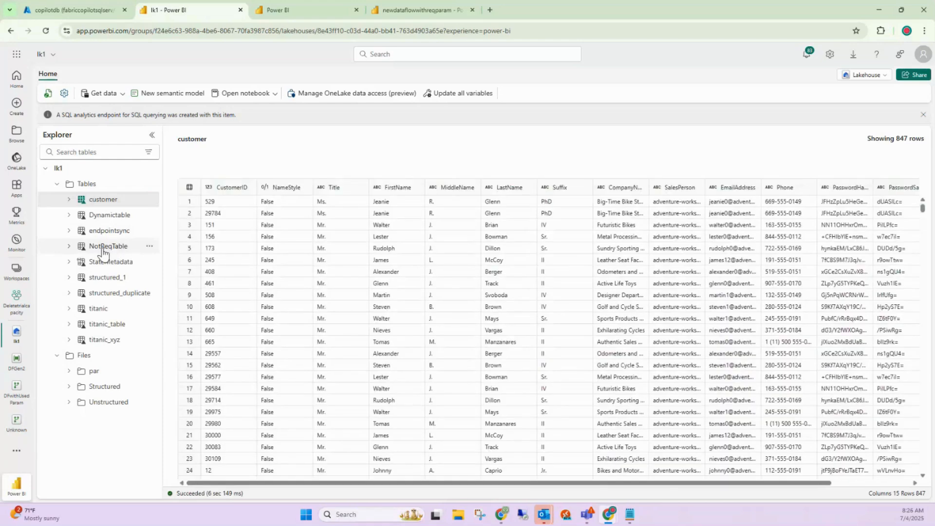
left_click(106, 246)
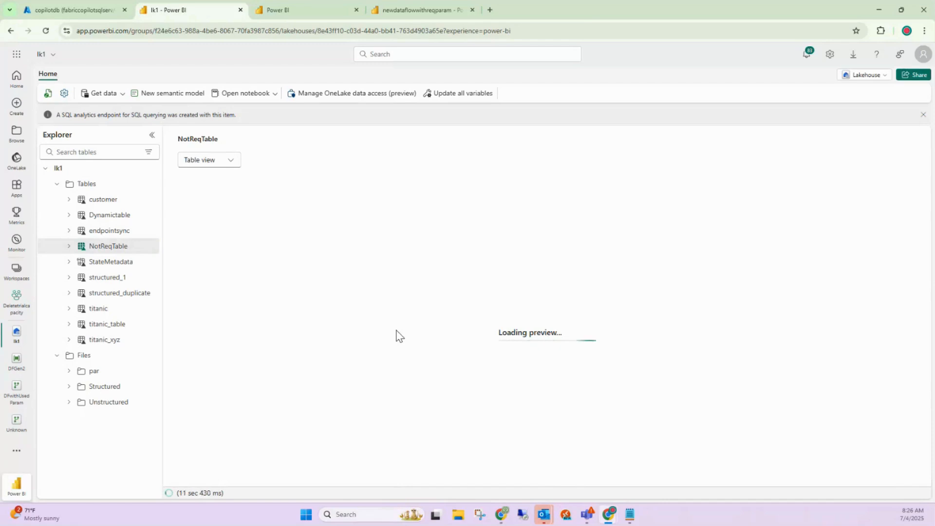
left_click(222, 164)
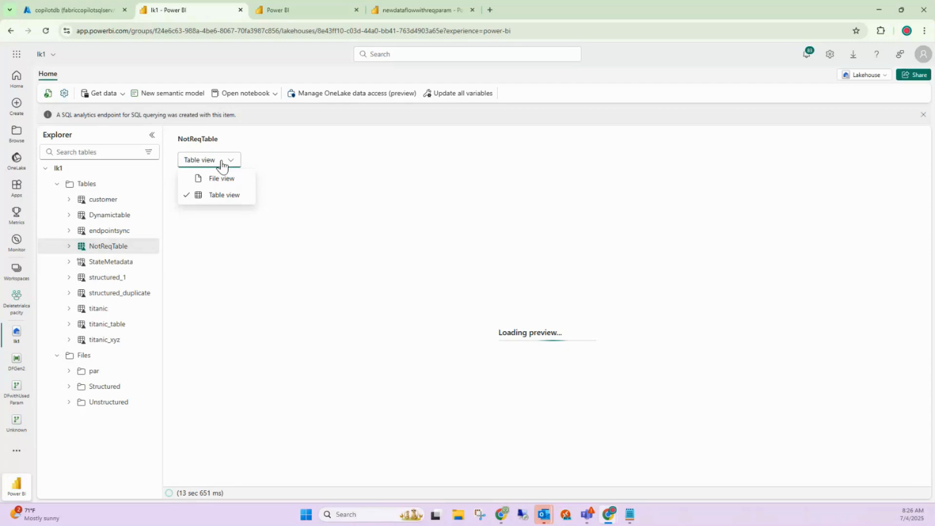
left_click(235, 195)
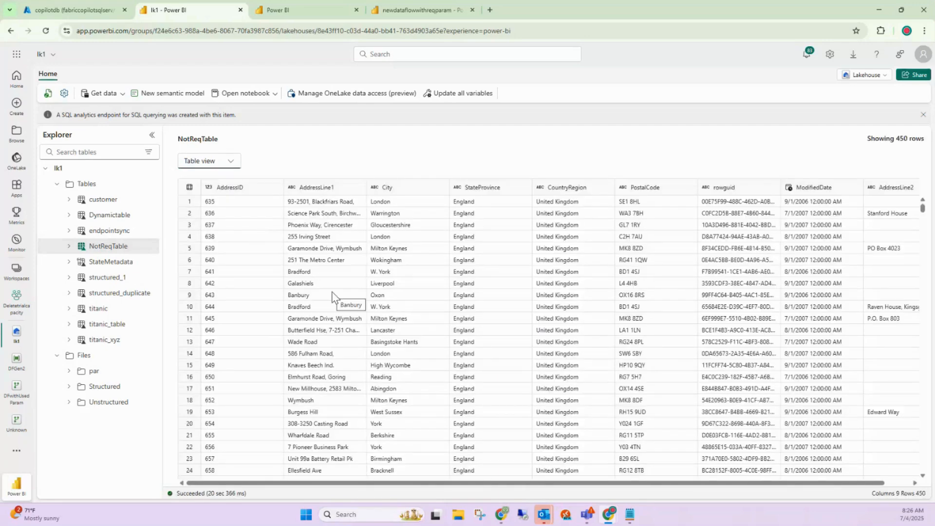
- Refresh the recent runs of newdataflowwithreqparam to check the run status, and close the run history
left_click(290, 8)
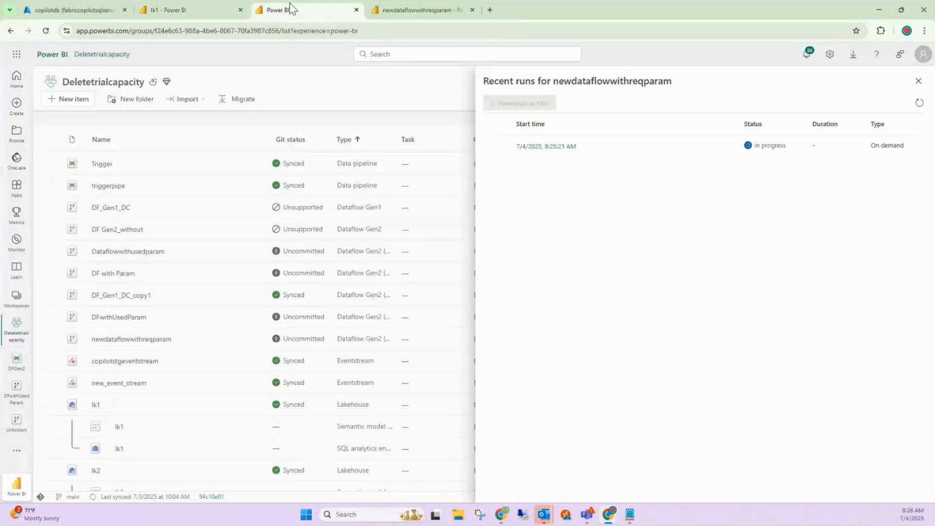
left_click(919, 103)
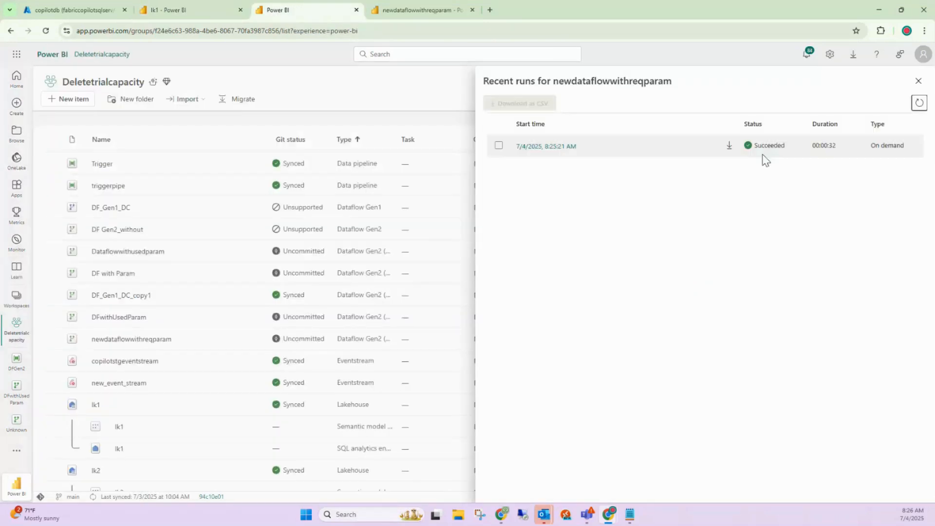
left_click(919, 83)
- Return to the newdataflowwithreqparam dataflow and select the LakehouseTable parameter
left_click(394, 6)
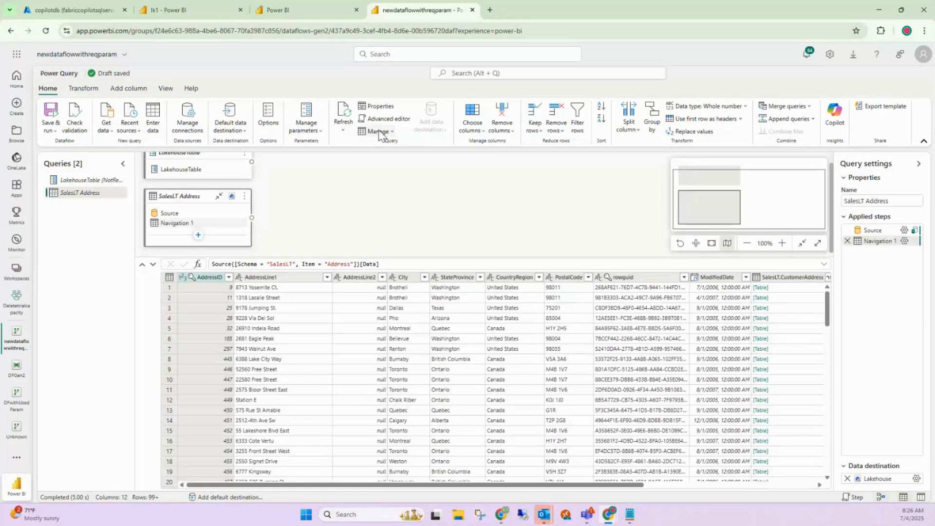
left_click(95, 180)
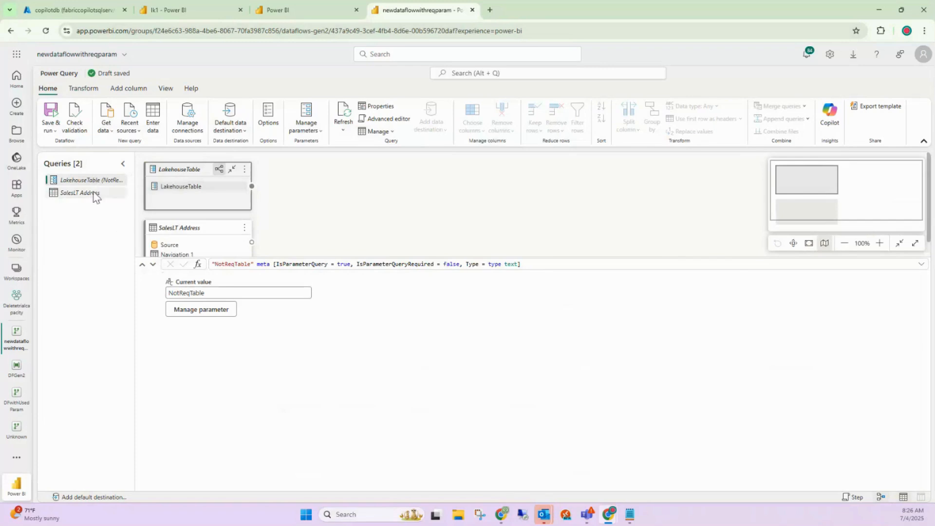
left_click(317, 133)
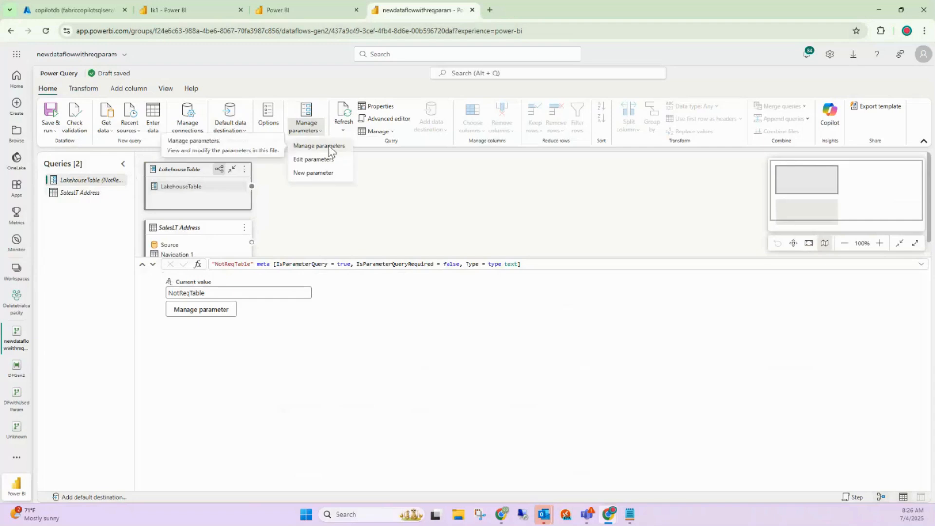
left_click(321, 159)
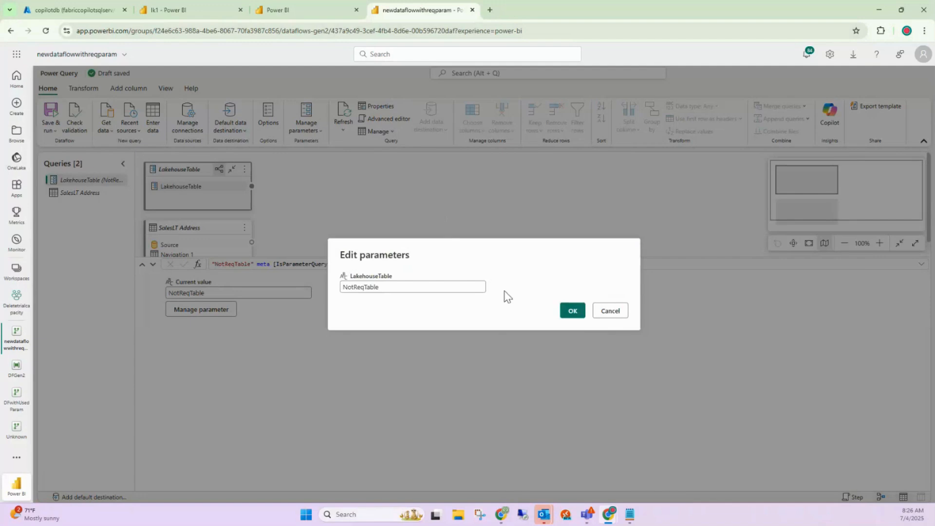
left_click(612, 312)
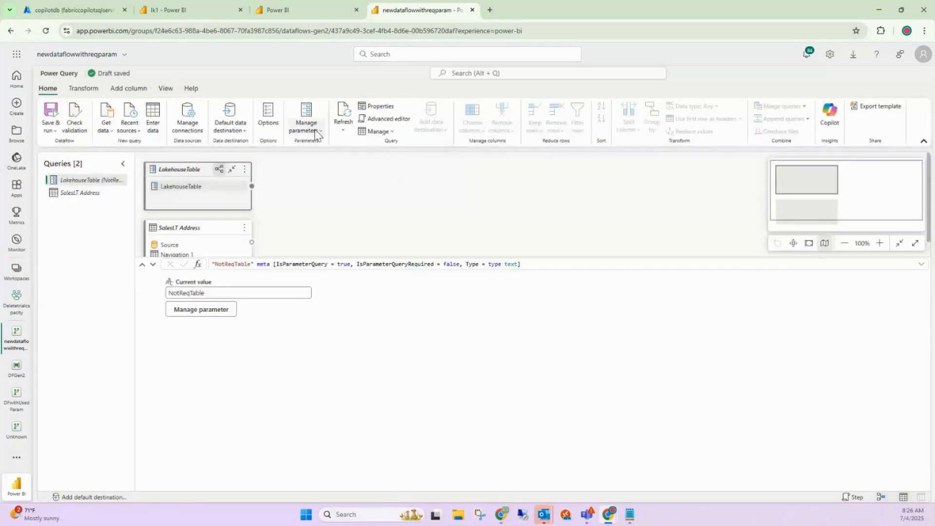
- Mark the LakehouseTable parameter as required, and save and run the dataflow
left_click(315, 134)
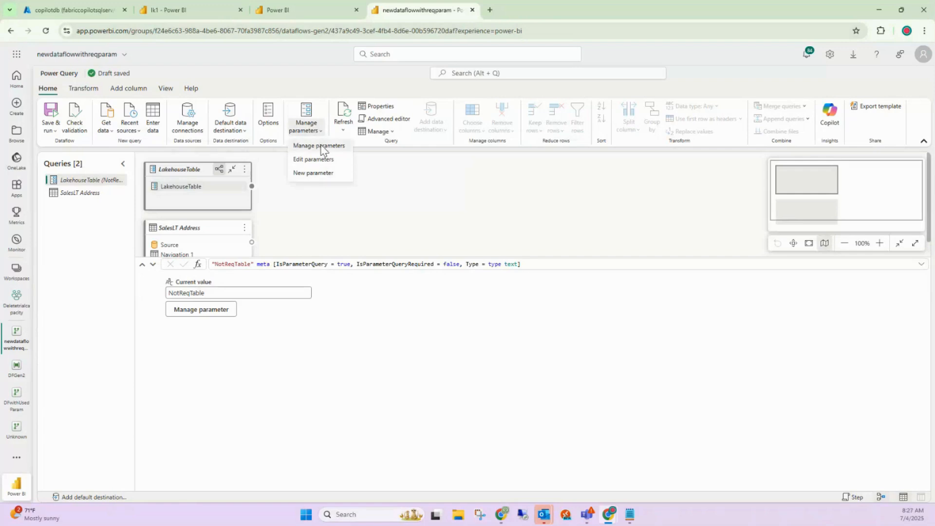
left_click(321, 149)
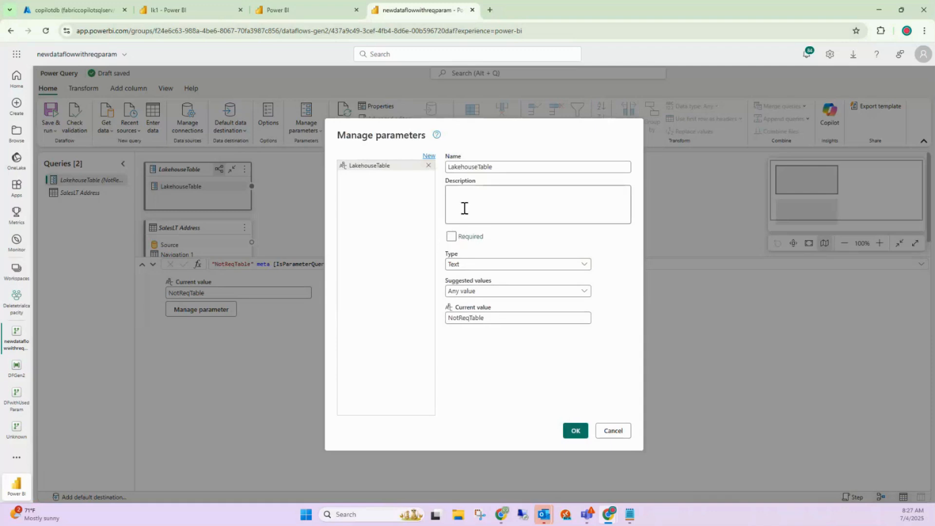
left_click(451, 241)
left_click(573, 431)
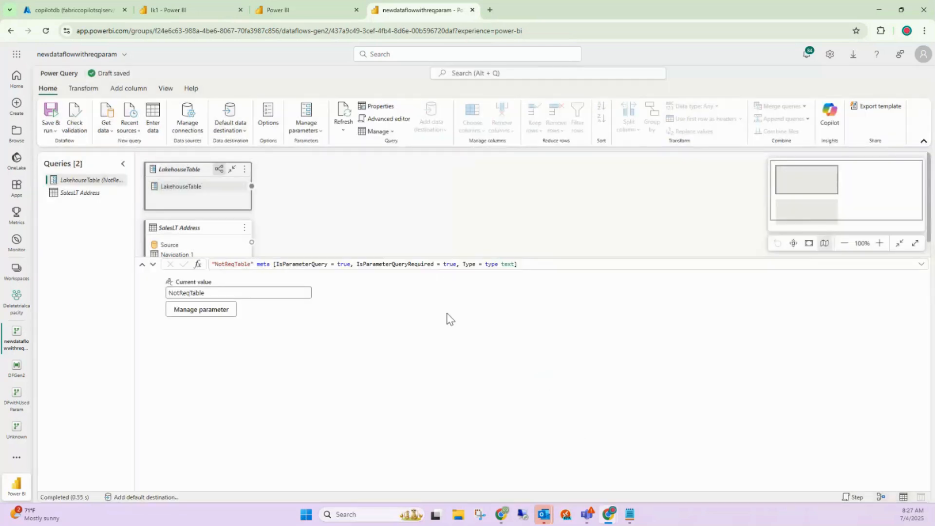
left_click(54, 130)
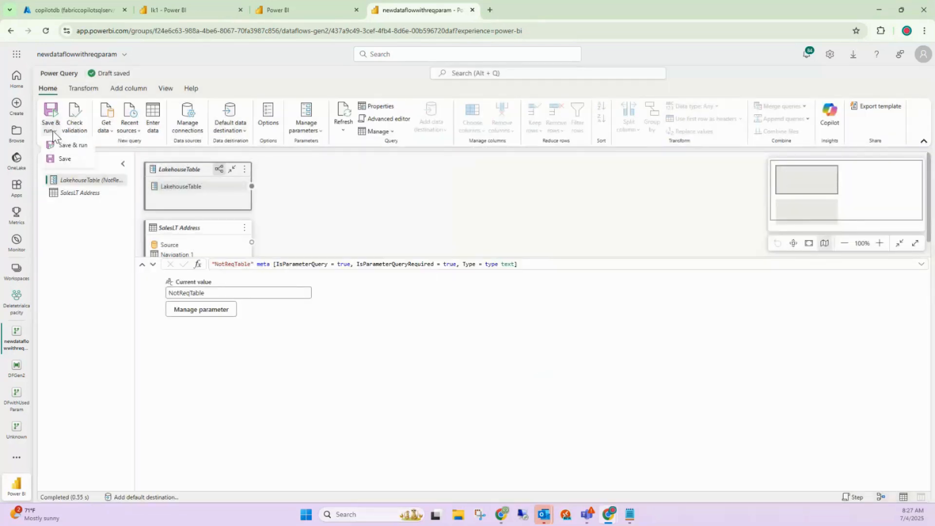
left_click(61, 149)
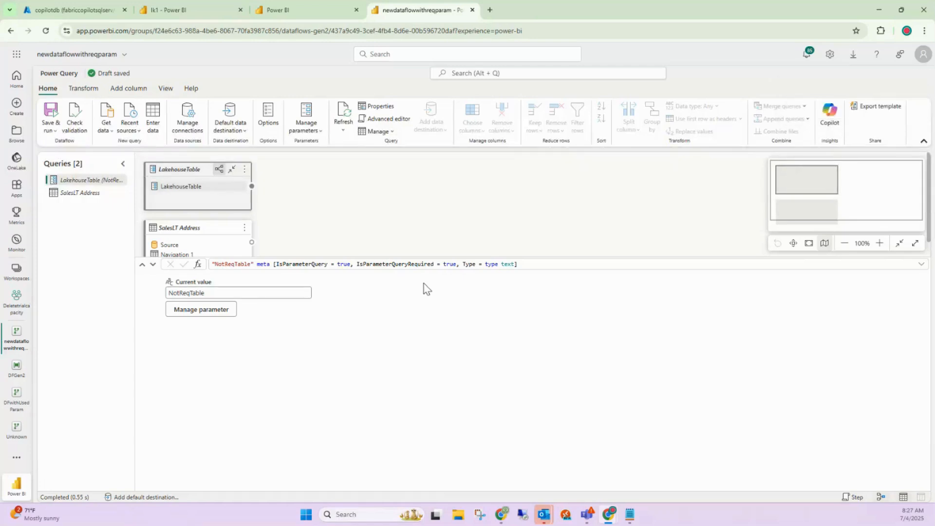
- Open the recent runs of newdataflowwithreqparam in the Deletetrialcapacity workspace, and refresh the list until the latest run finishes
left_click(296, 5)
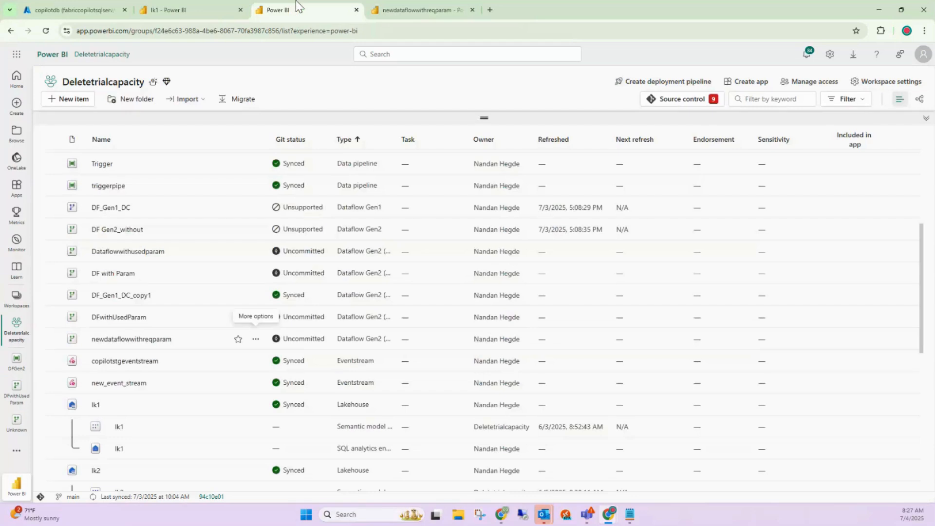
left_click(256, 339)
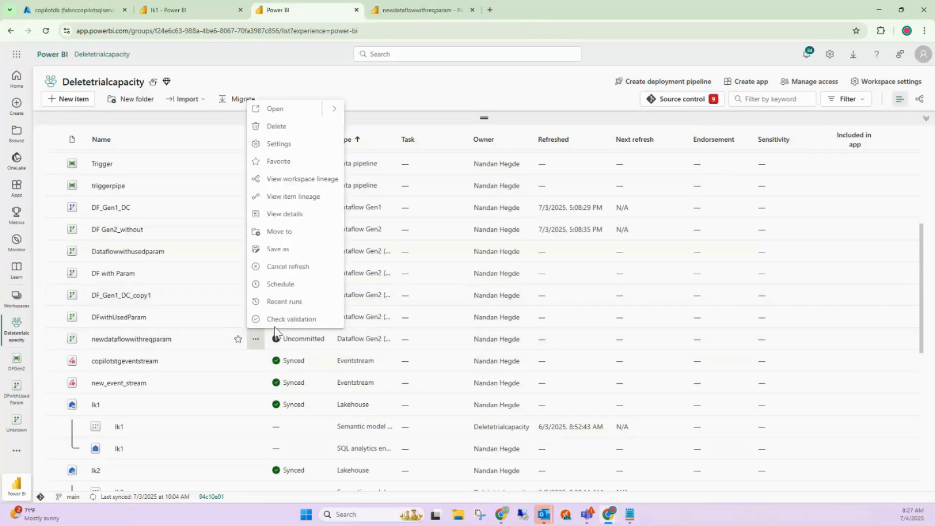
left_click(294, 301)
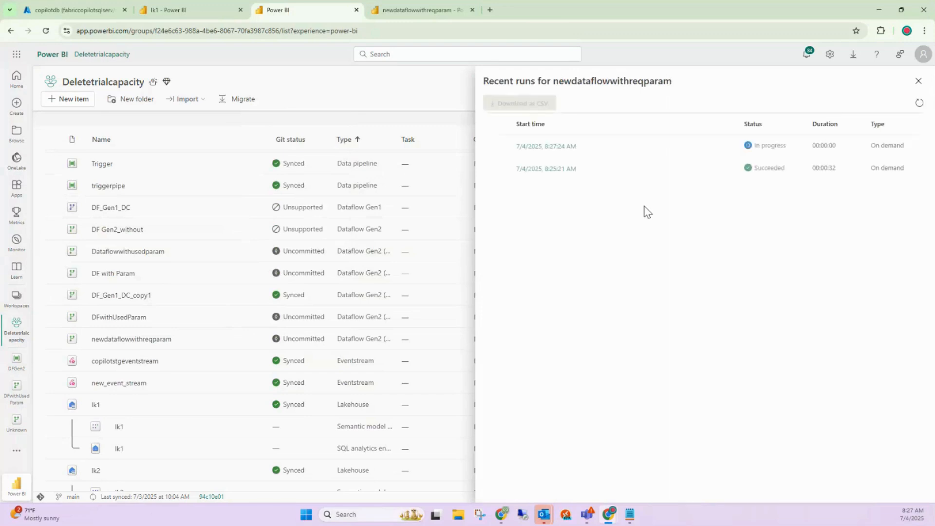
left_click(920, 103)
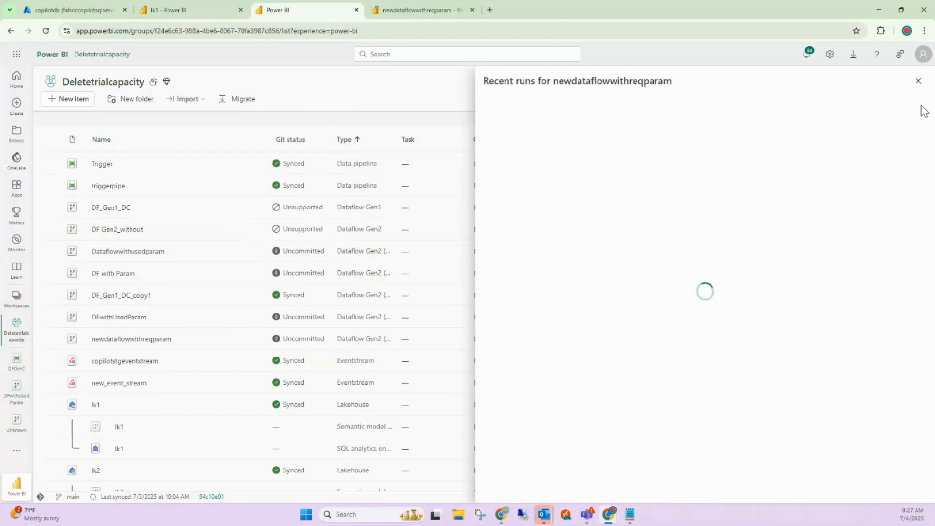
left_click(919, 106)
left_click(920, 107)
left_click(919, 104)
left_click(919, 105)
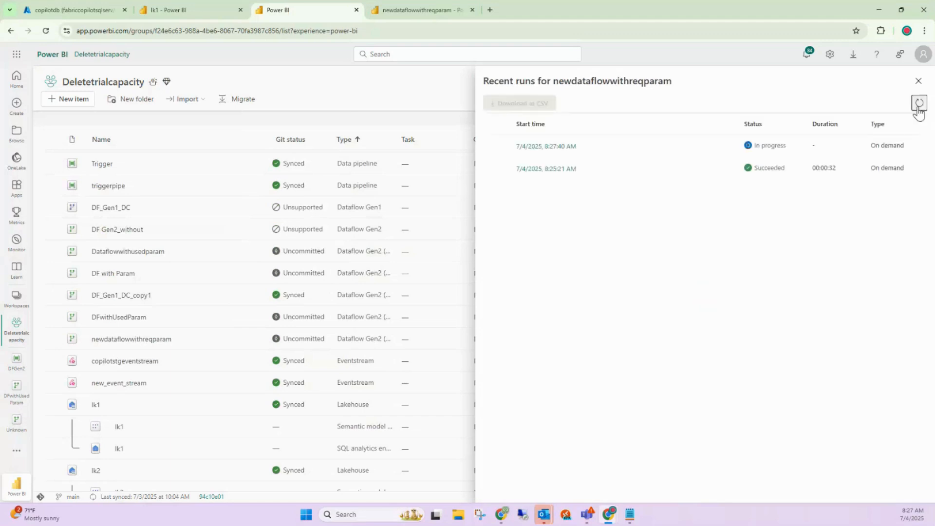
left_click(918, 106)
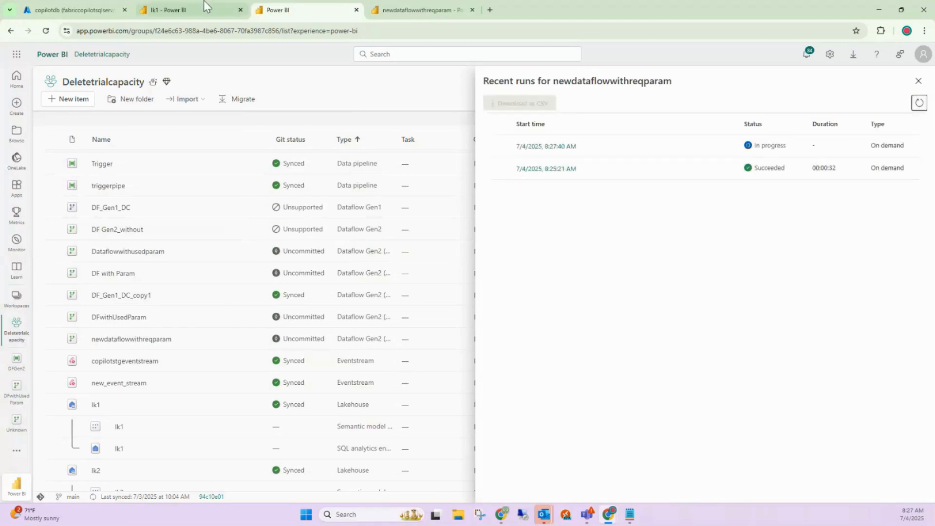
left_click(174, 1)
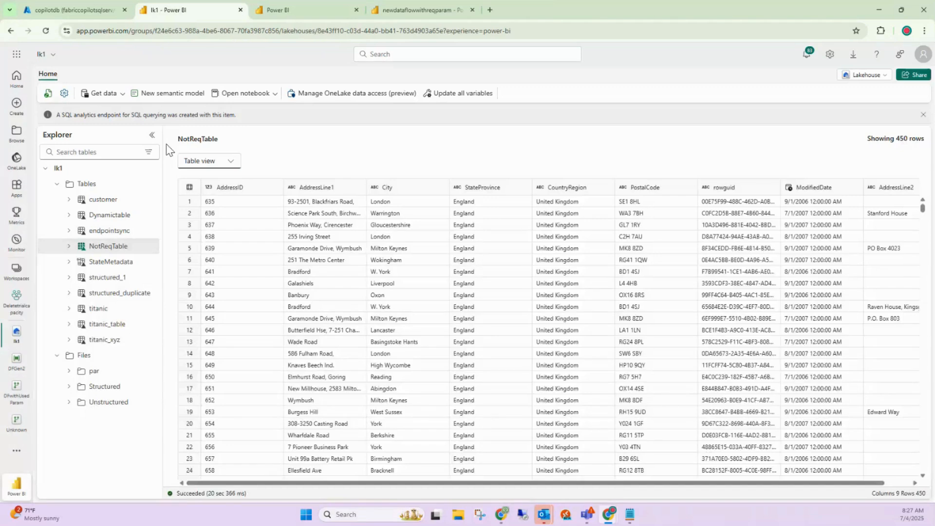
left_click(267, 1)
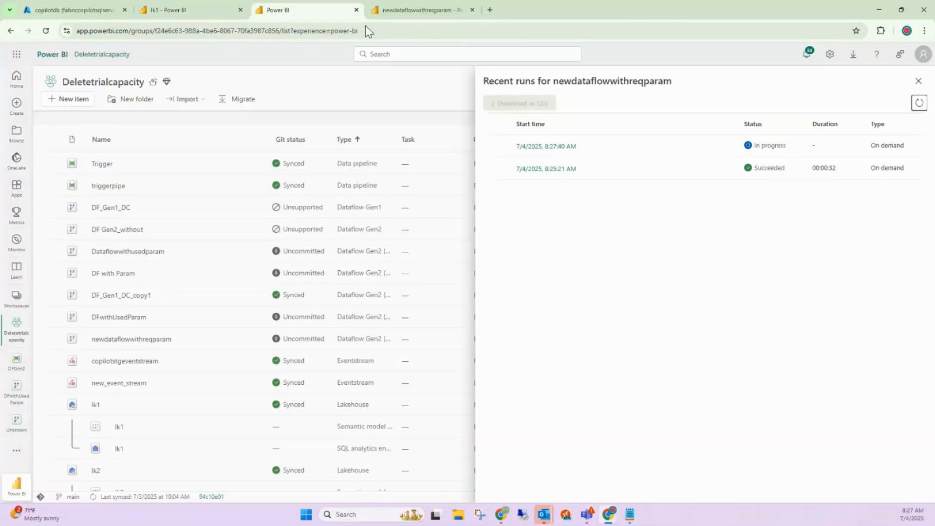
left_click(919, 104)
left_click(919, 103)
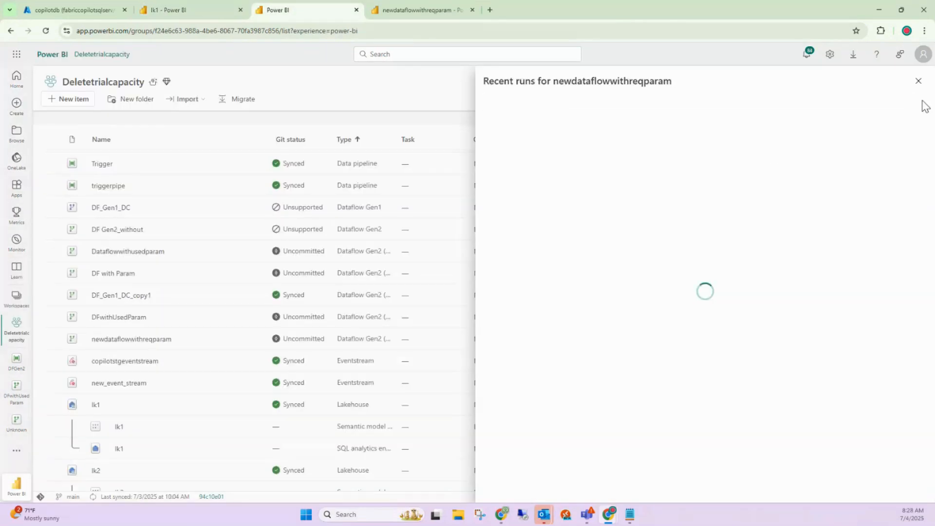
left_click(919, 103)
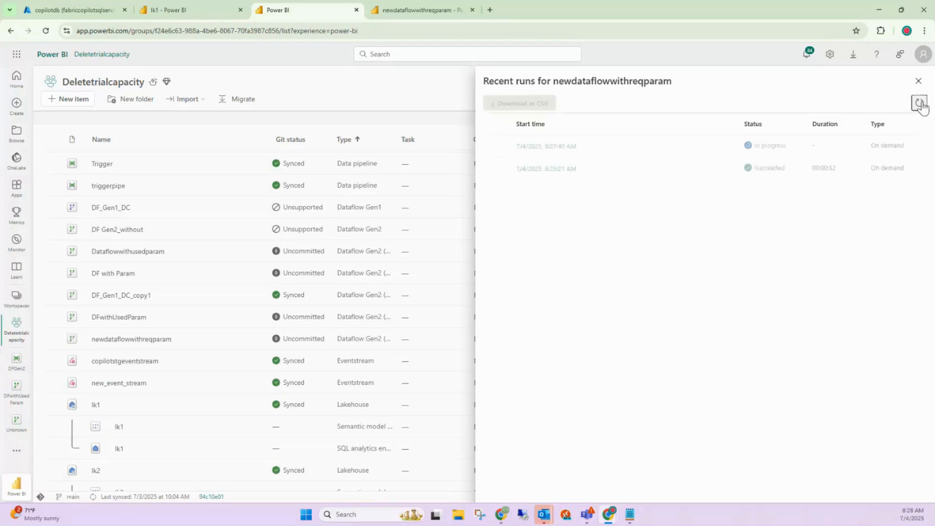
left_click(920, 103)
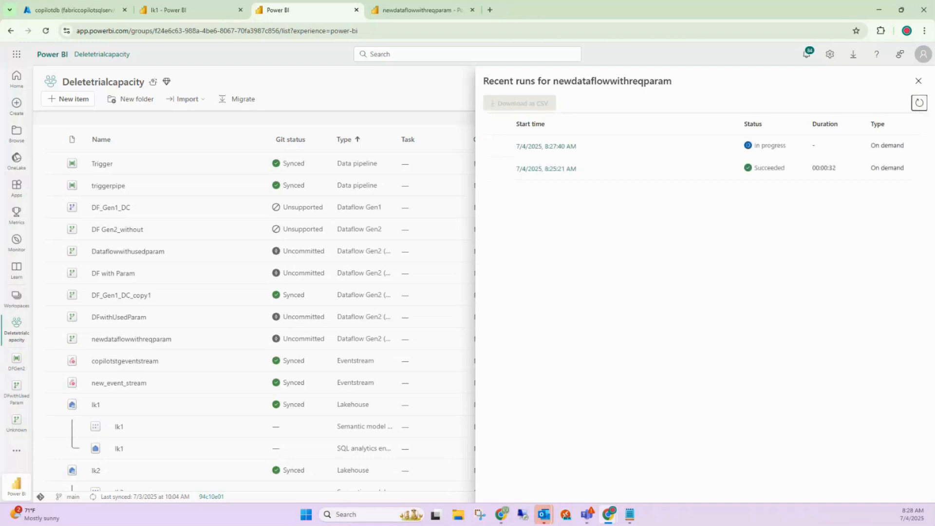
key("alt+Tab")
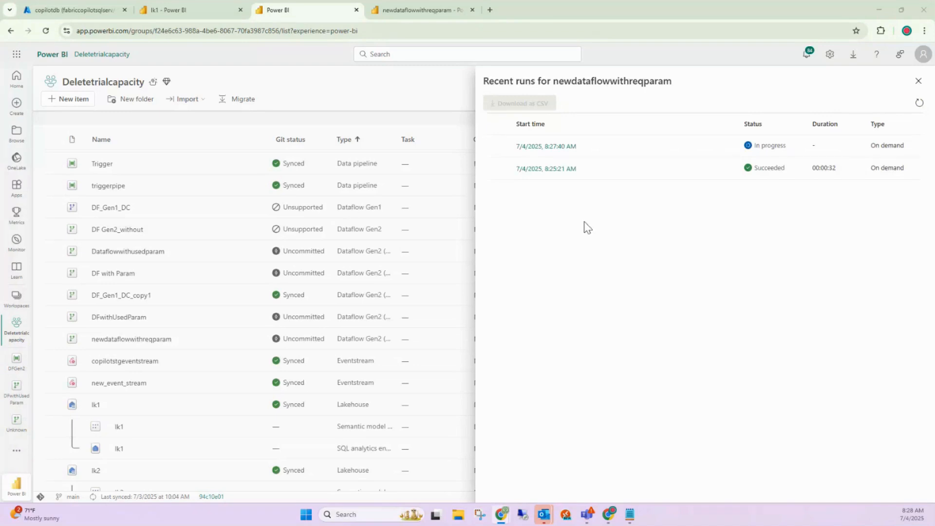
left_click(918, 106)
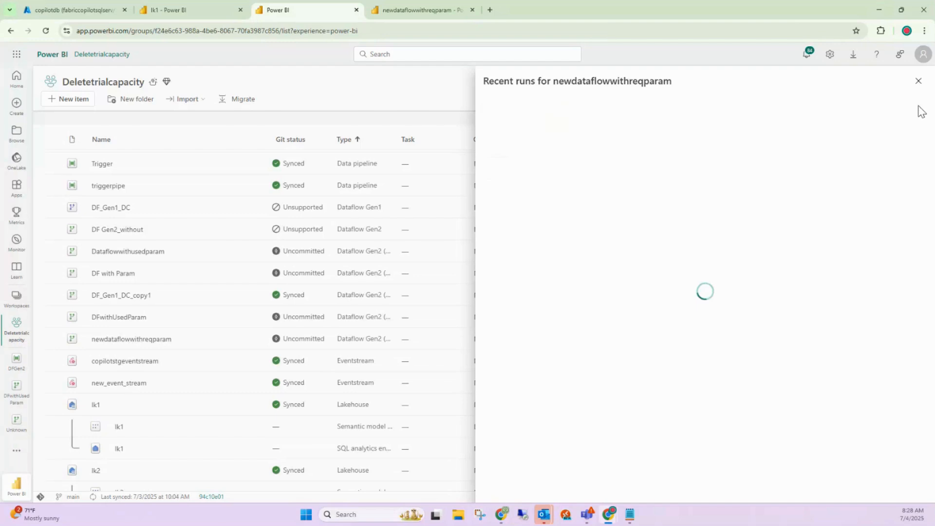
left_click(918, 107)
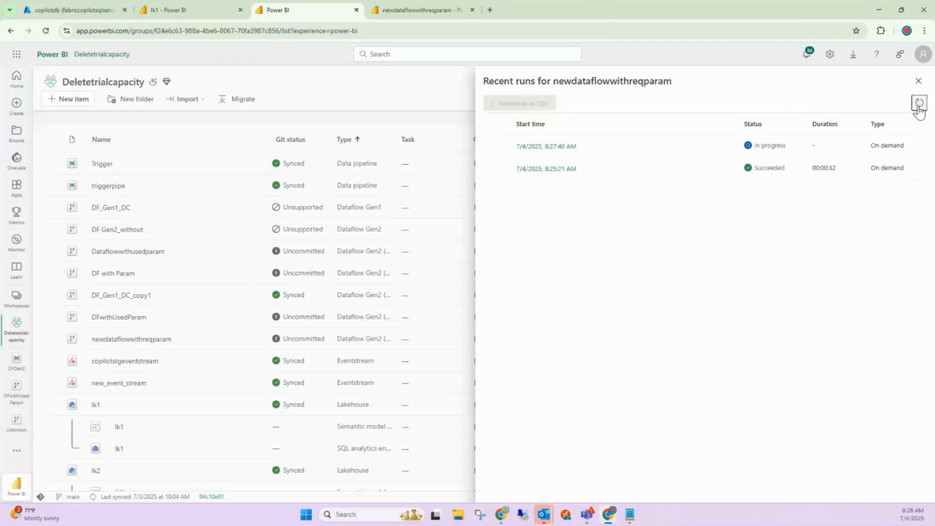
left_click(918, 106)
left_click(919, 103)
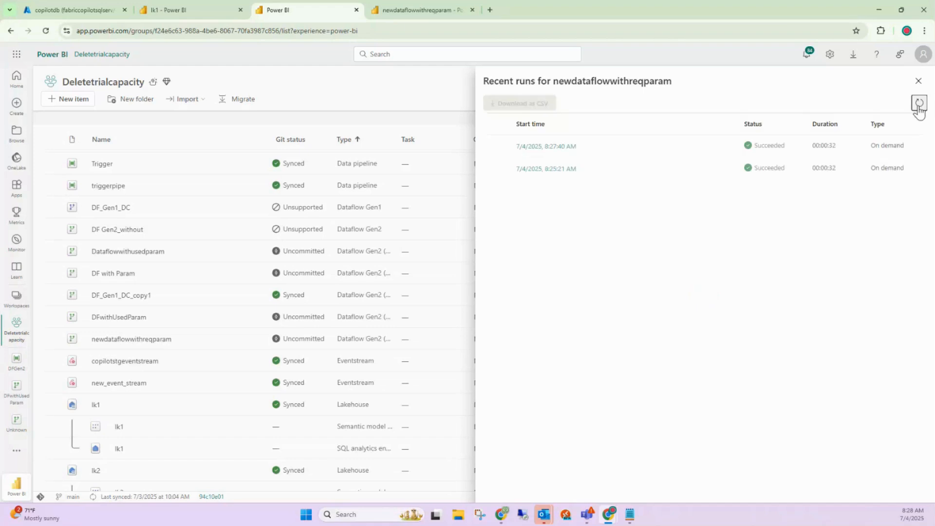
- Check NotReqTable in the lk1 lakehouse, and close the run history of newdataflowwithreqparam in the workspace
left_click(179, 2)
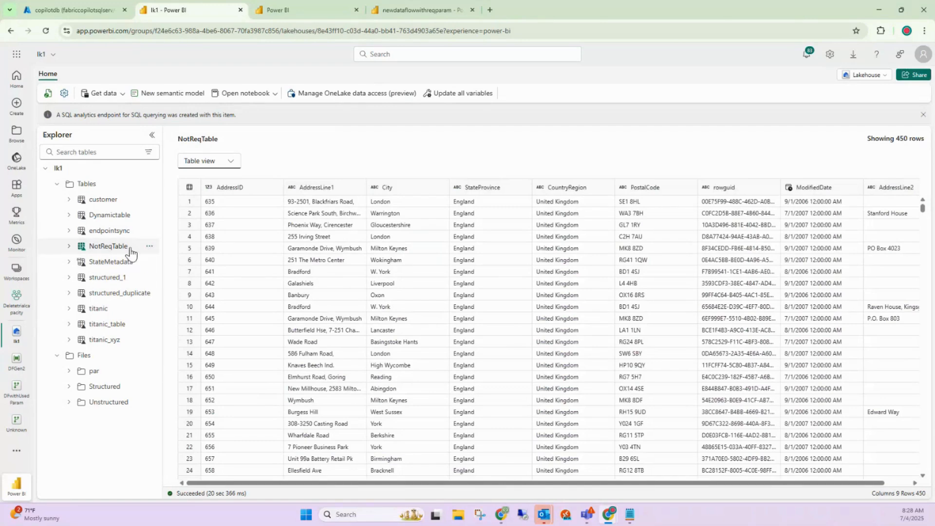
left_click(299, 10)
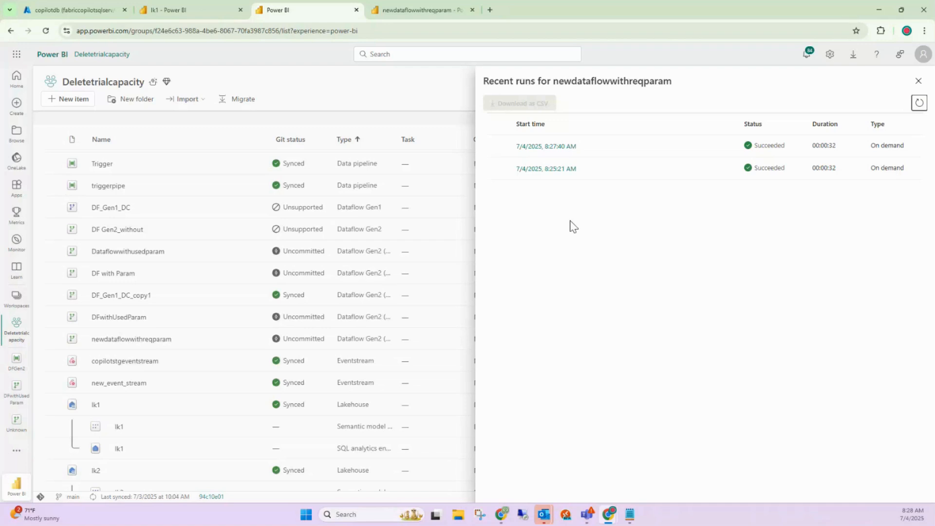
left_click(918, 80)
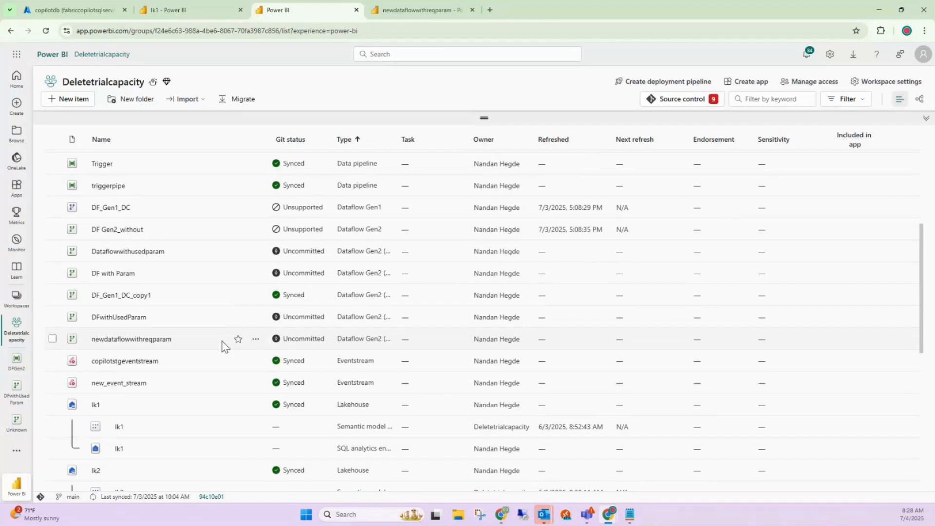
- Delete NotReqTable from the Tables folder of the lk1 lakehouse
left_click(255, 339)
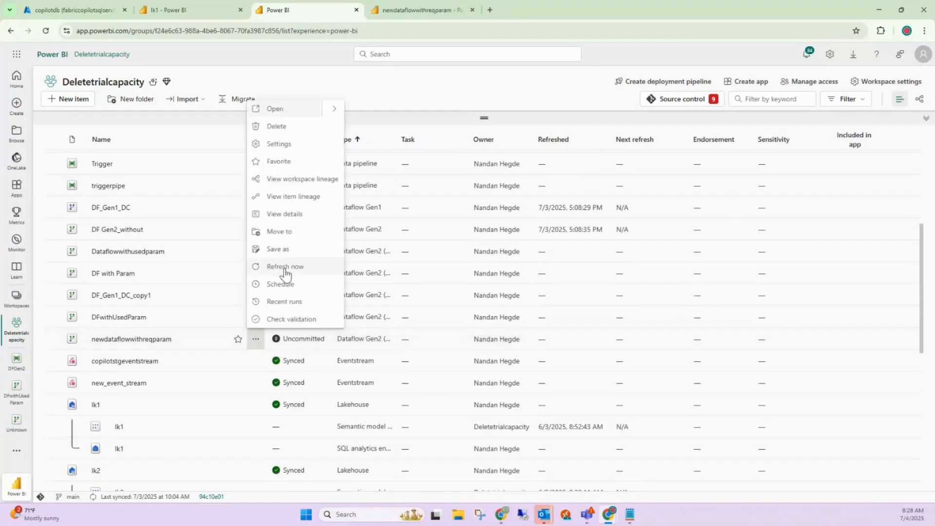
left_click(163, 9)
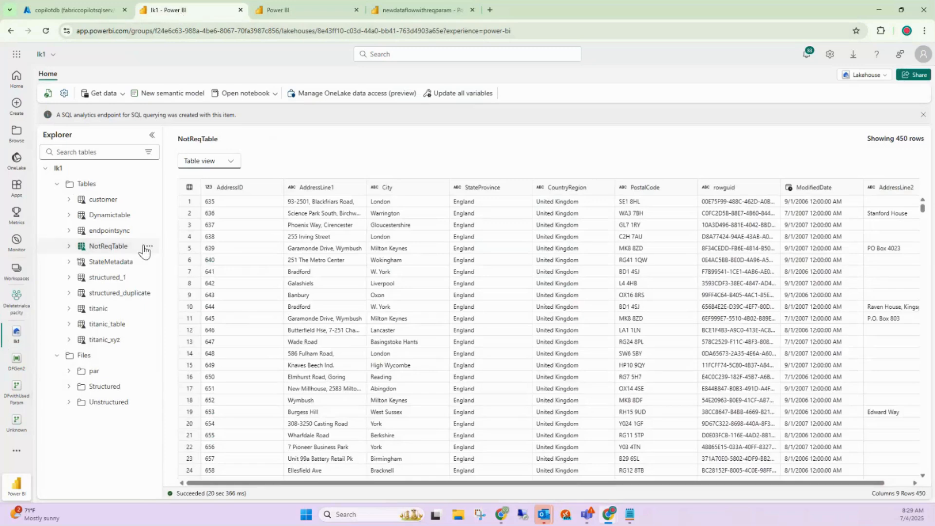
left_click(149, 246)
left_click(175, 278)
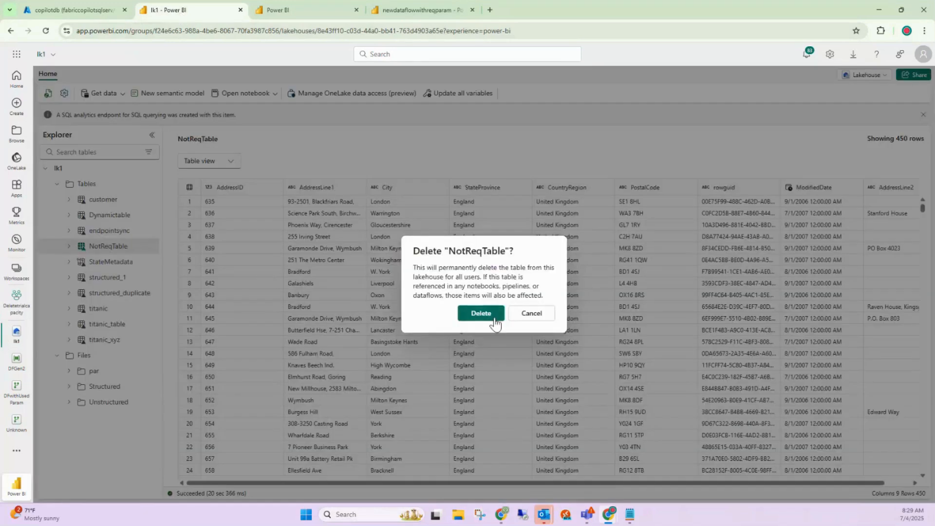
left_click(477, 312)
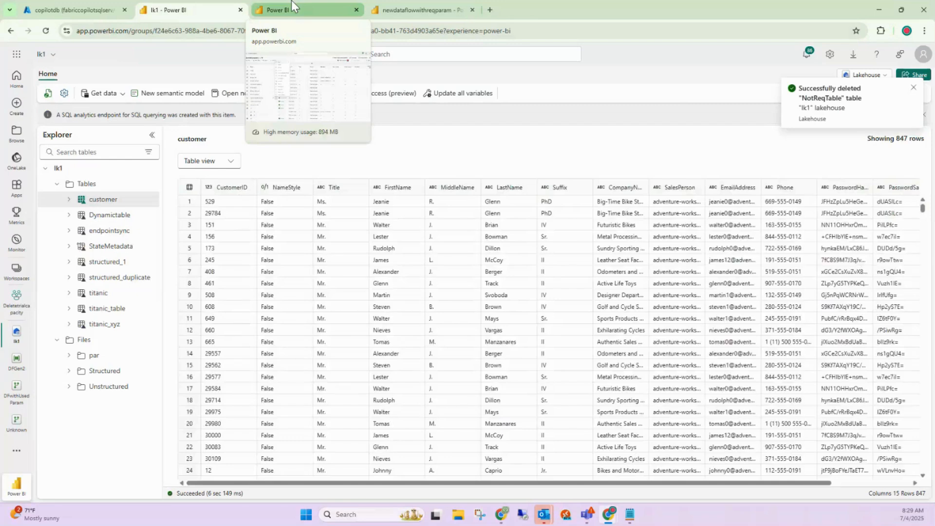
- Start an on-demand refresh of newdataflowwithreqparam from the workspace list, and check its progress in the recent runs
left_click(291, 1)
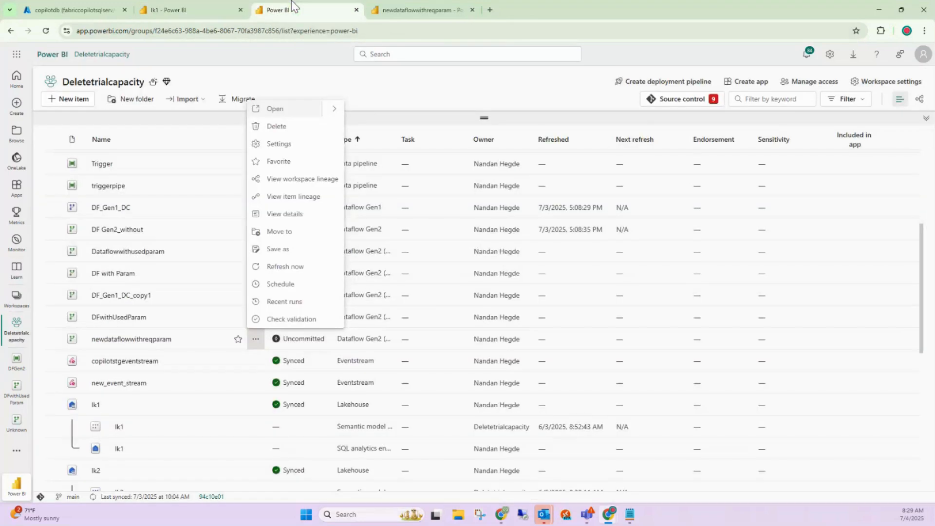
left_click(254, 341)
left_click(255, 341)
left_click(294, 267)
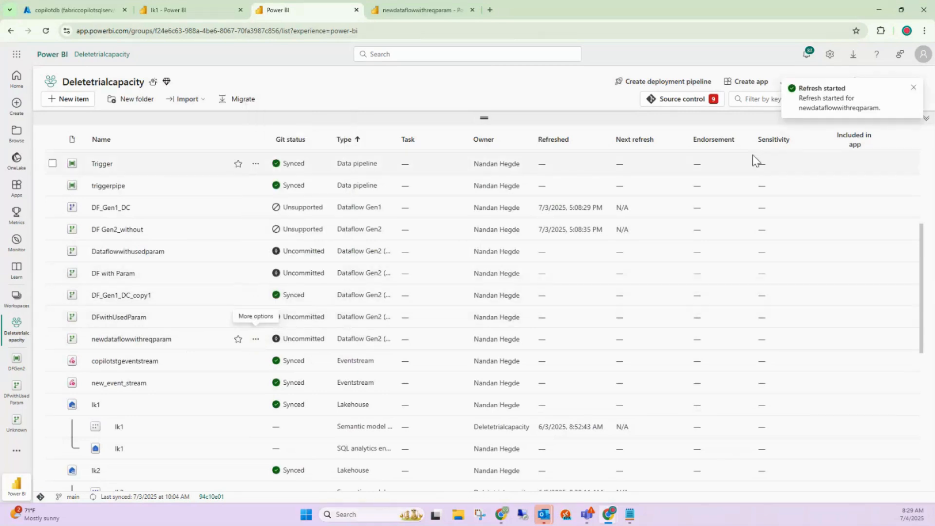
left_click(255, 339)
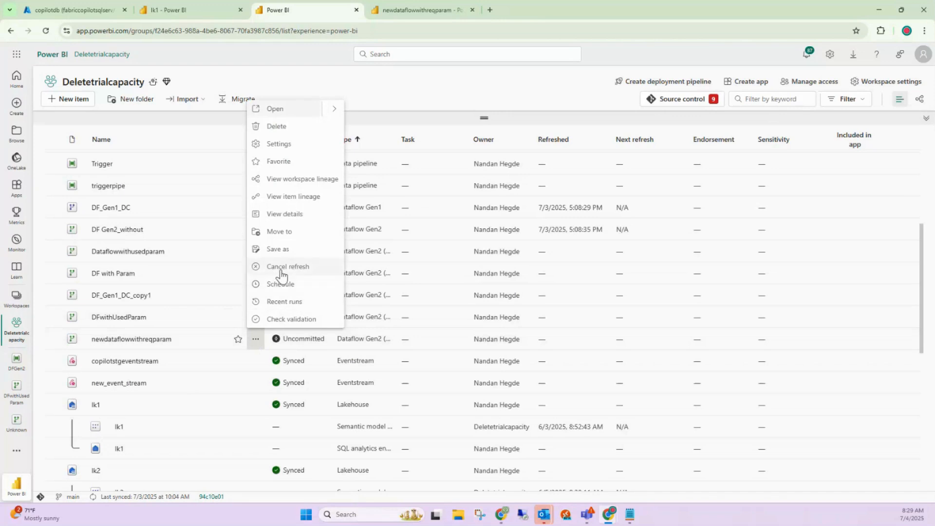
left_click(291, 303)
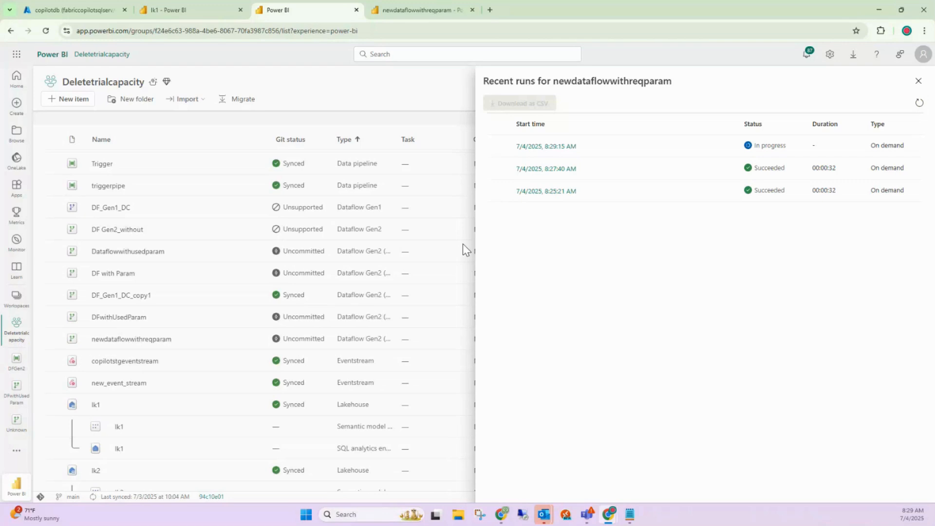
left_click(920, 101)
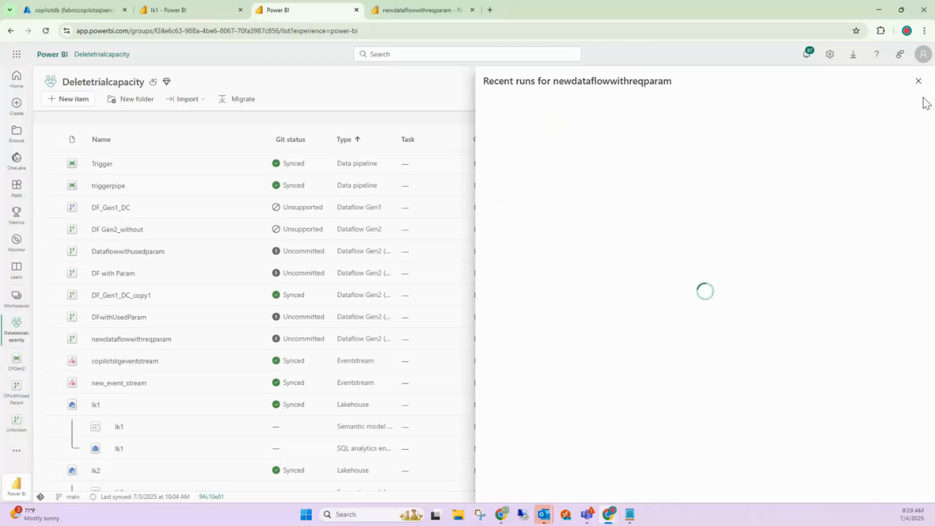
- Return to the lk1 lakehouse, refresh its table list, and preview the newly loaded NotReqTable
left_click(201, 2)
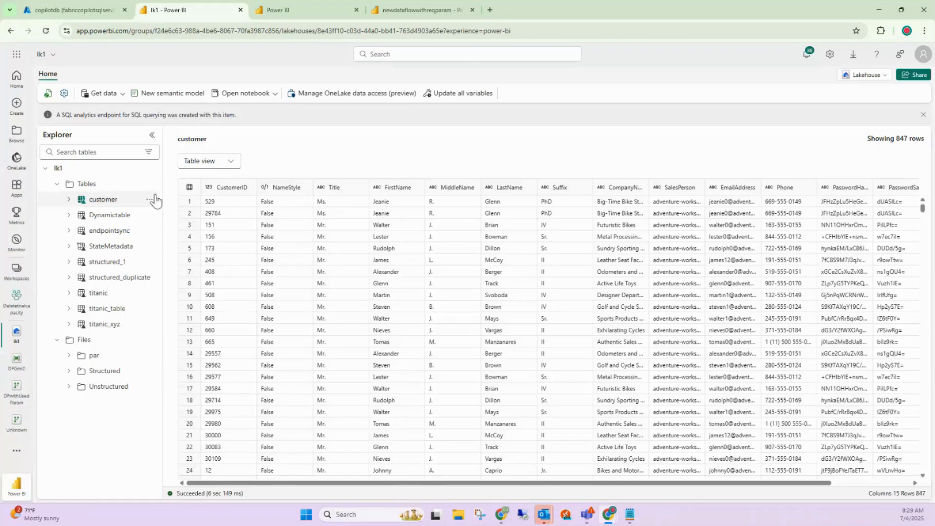
left_click(155, 199)
left_click(163, 263)
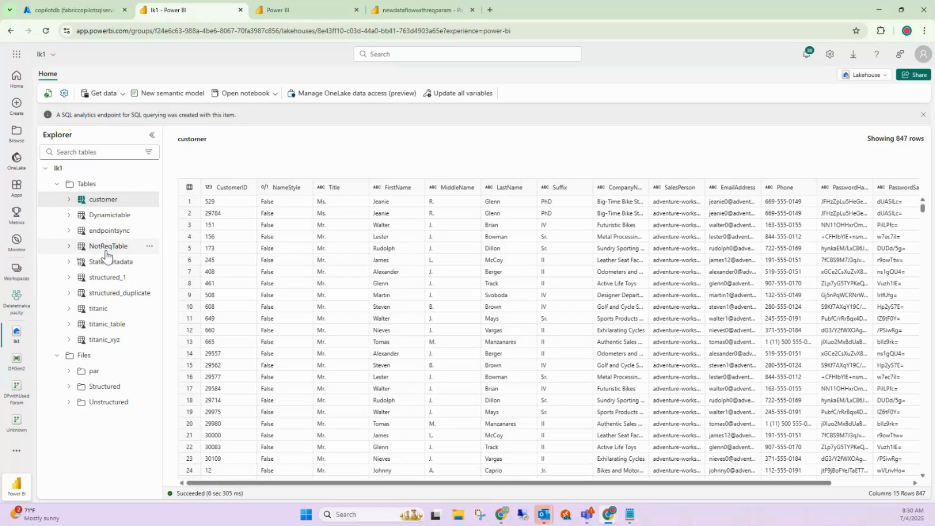
left_click(106, 251)
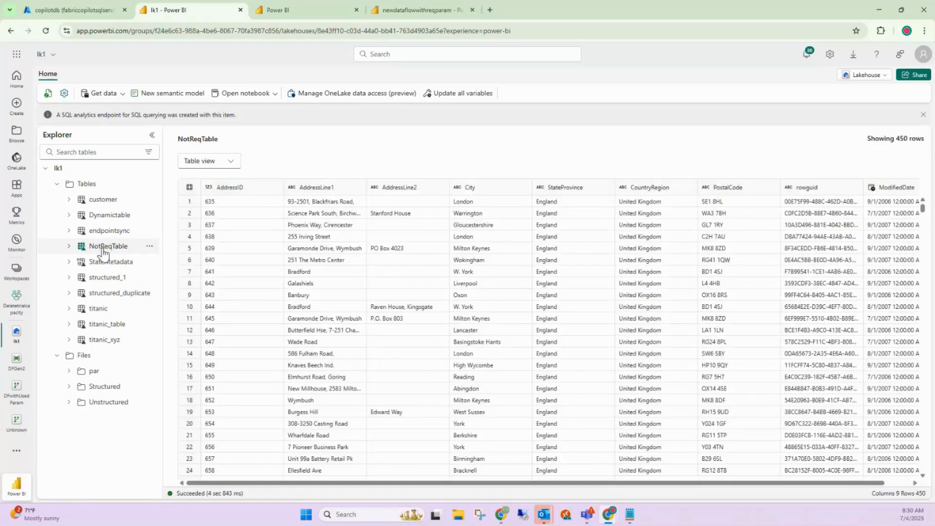
- Refresh the run history of newdataflowwithreqparam in the workspace once more, and close it
left_click(304, 13)
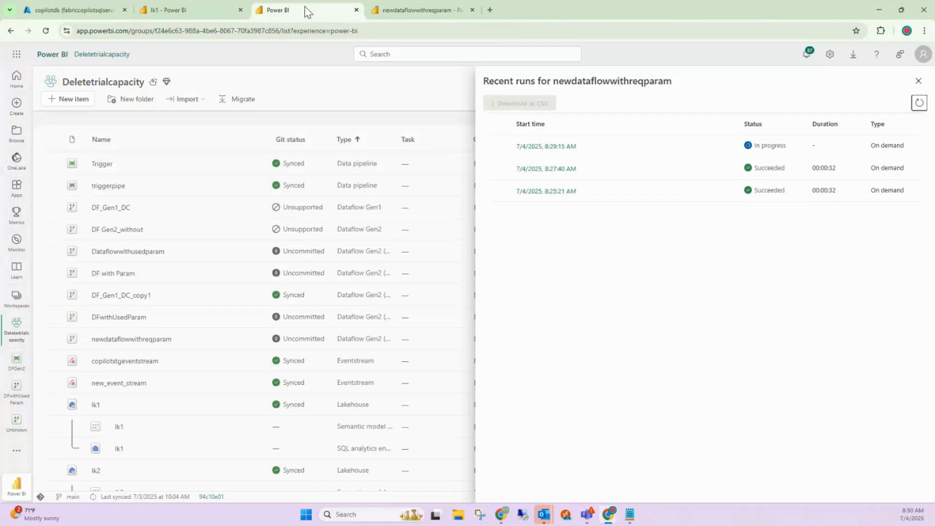
left_click(919, 102)
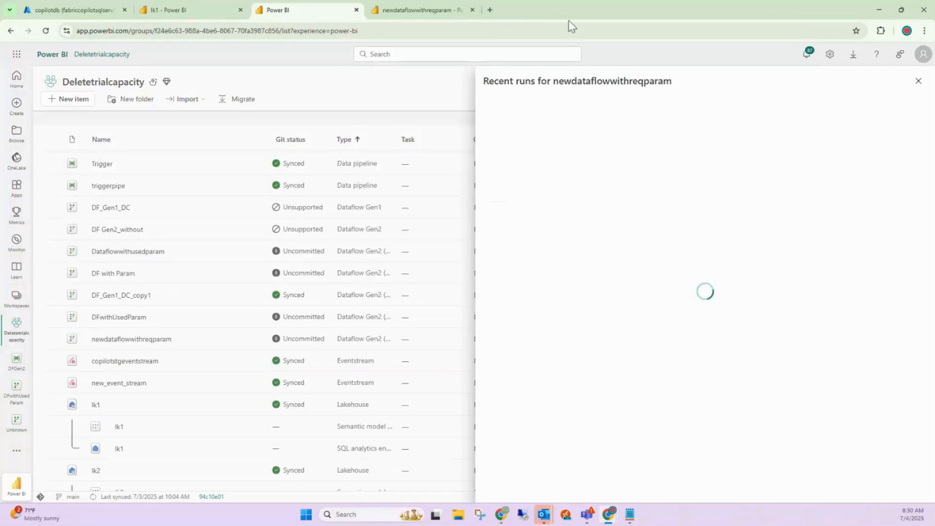
left_click(917, 81)
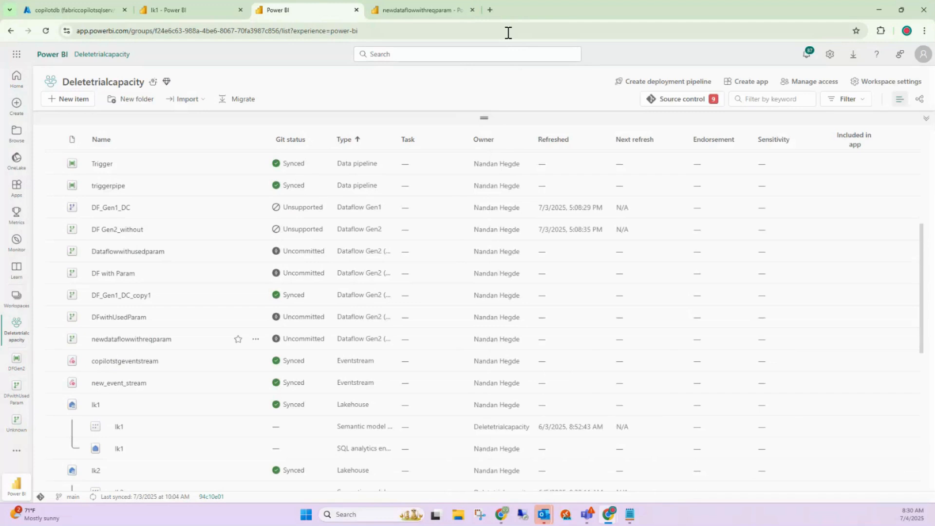
- Create a data pipeline named DF in the Deletetrialcapacity workspace, working in a duplicate of the workspace's browser tab
right_click(288, 5)
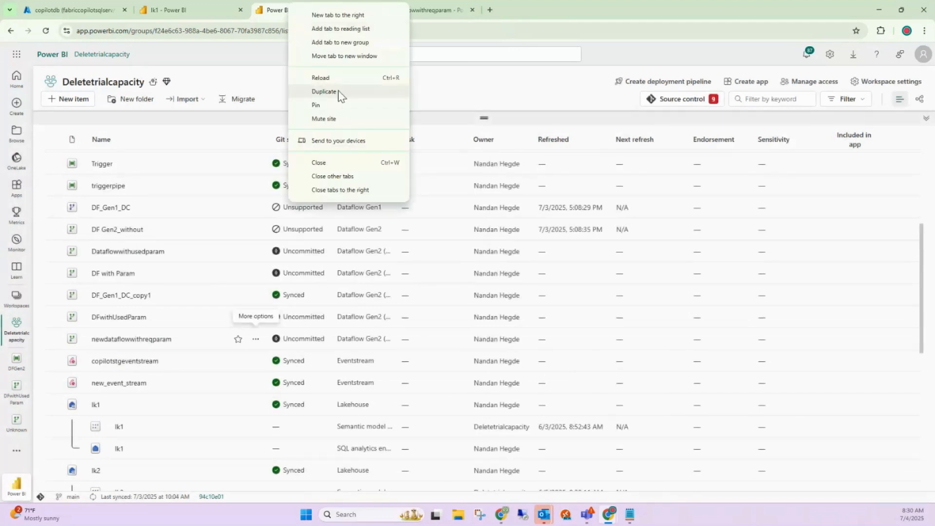
left_click(323, 91)
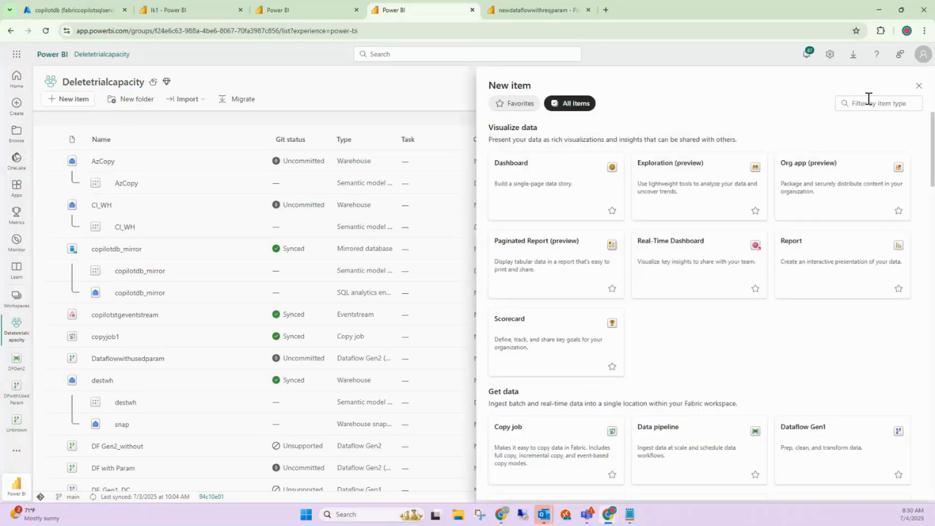
left_click(868, 100)
type("datat")
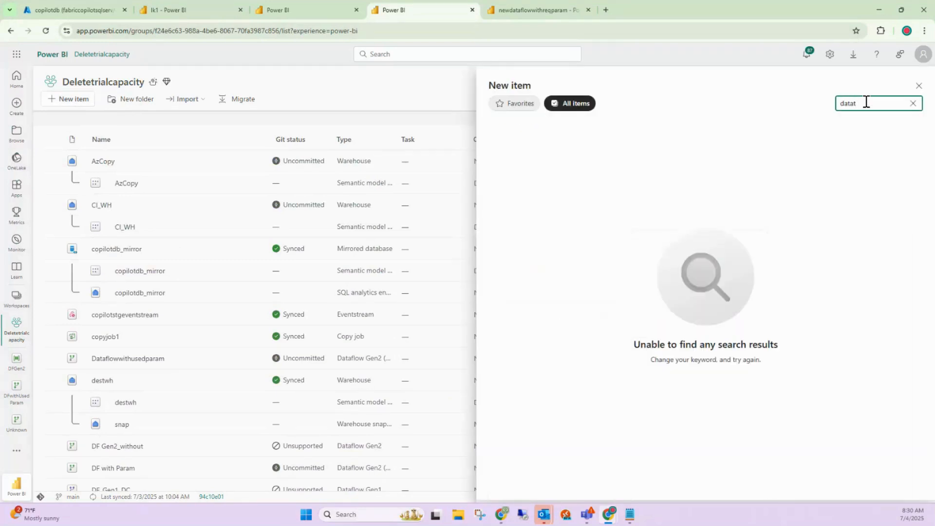
key("BackSpace")
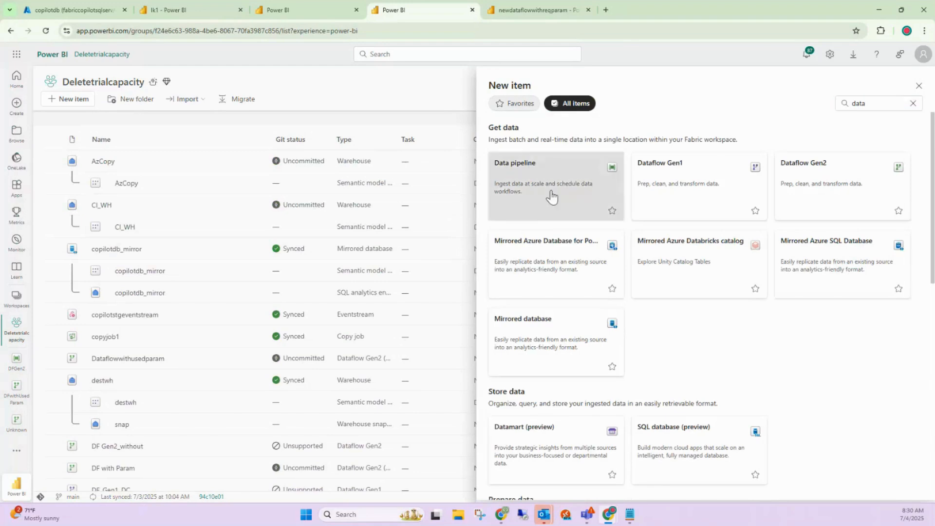
left_click(551, 196)
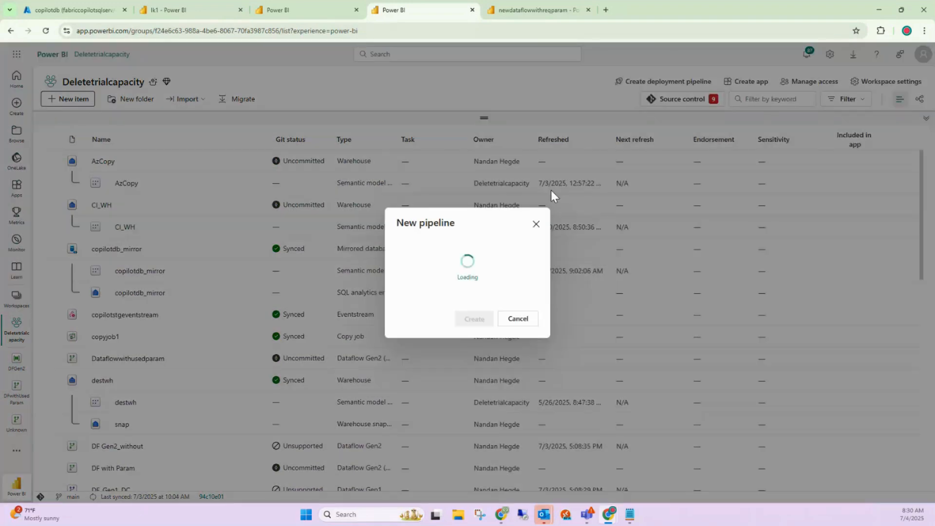
key("ctrl+a")
type("DF")
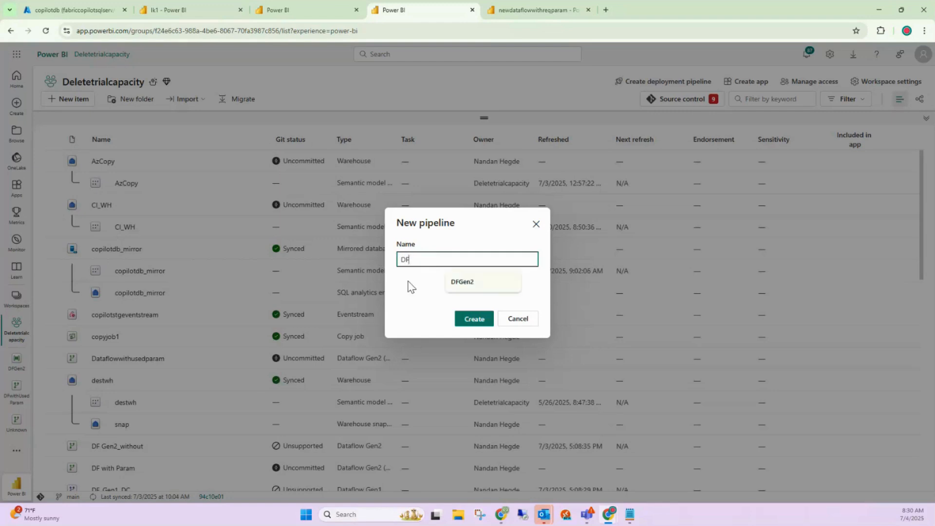
left_click(470, 320)
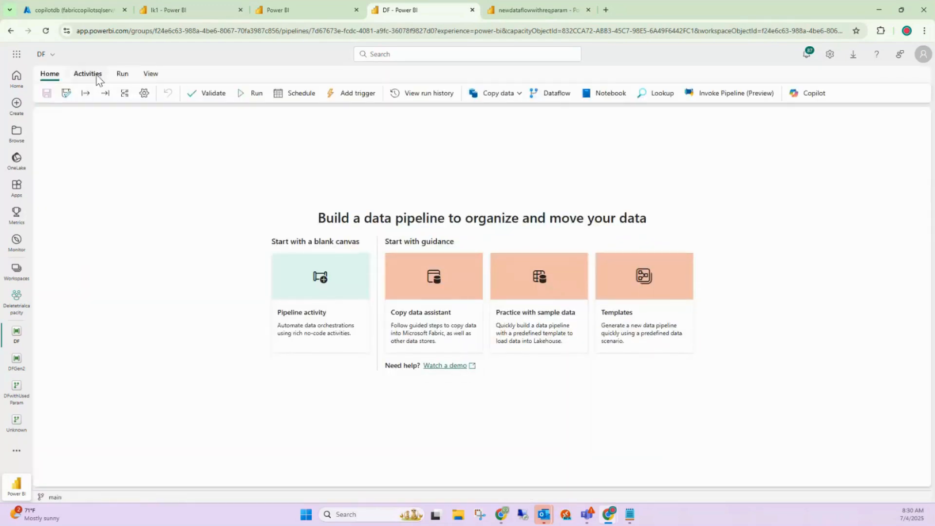
- Add a Dataflow activity to the DF pipeline, move it to the upper middle of the canvas, and enlarge its properties area
left_click(97, 77)
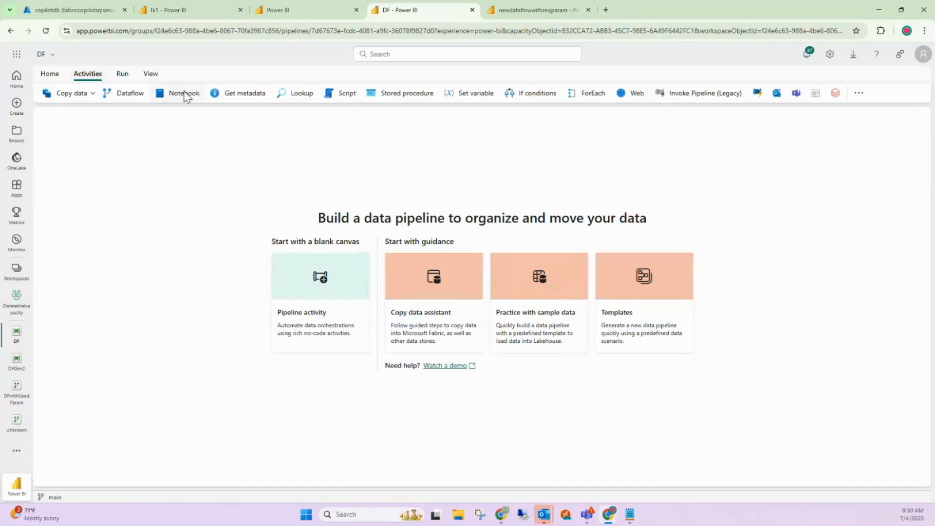
left_click(129, 94)
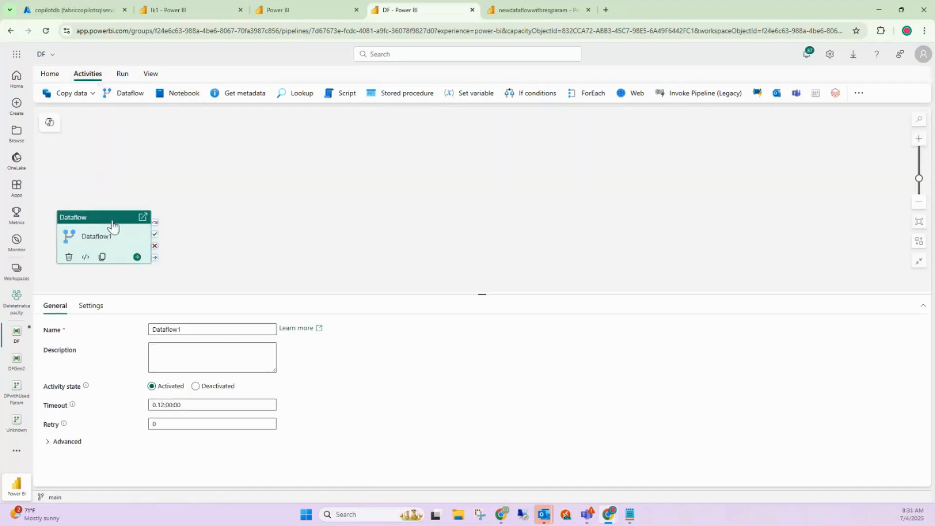
left_click_drag(112, 226, 351, 160)
left_click_drag(487, 295, 487, 226)
- Configure the Dataflow1 activity to run newdataflowwithreqparam from the Deletetrialcapacity workspace
left_click(86, 249)
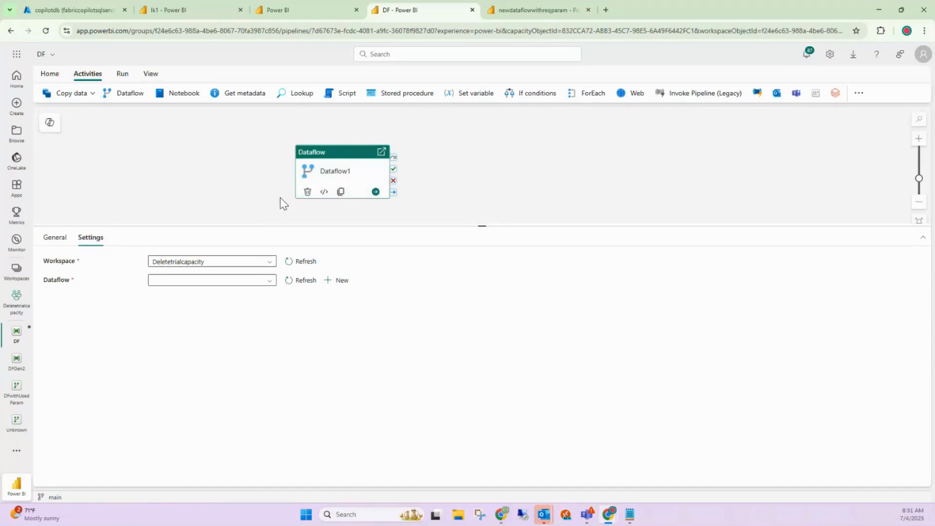
left_click(203, 263)
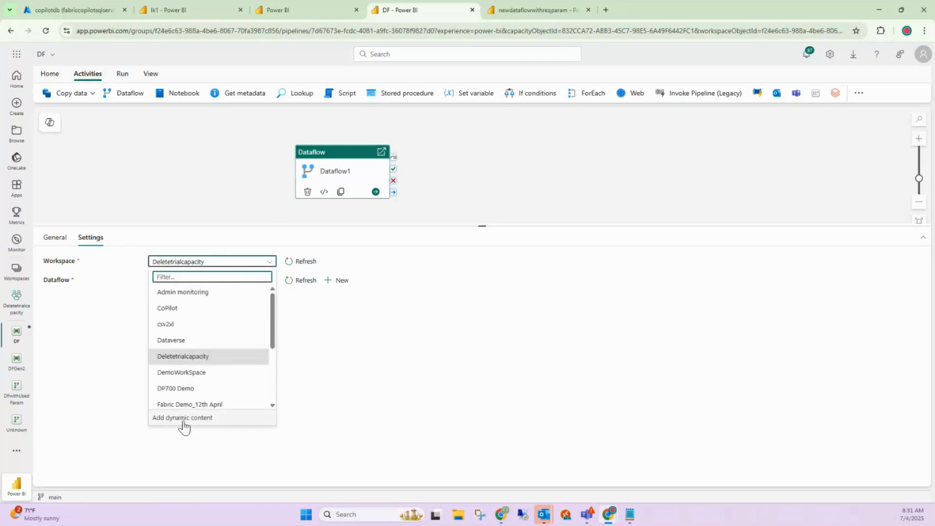
left_click(381, 405)
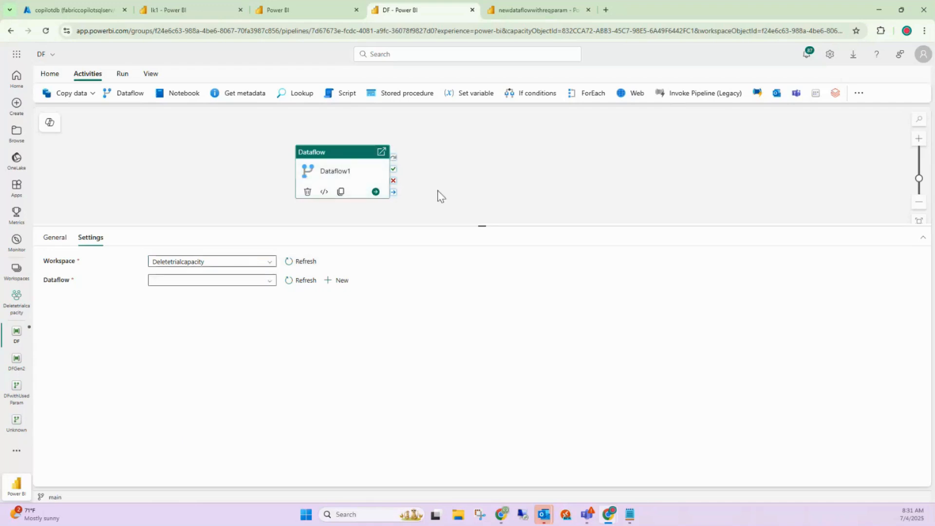
left_click(216, 282)
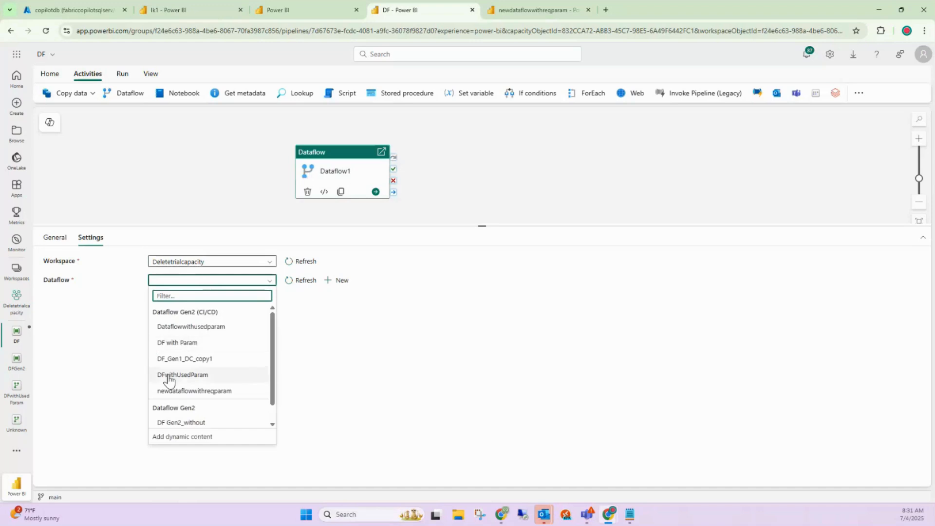
left_click(185, 391)
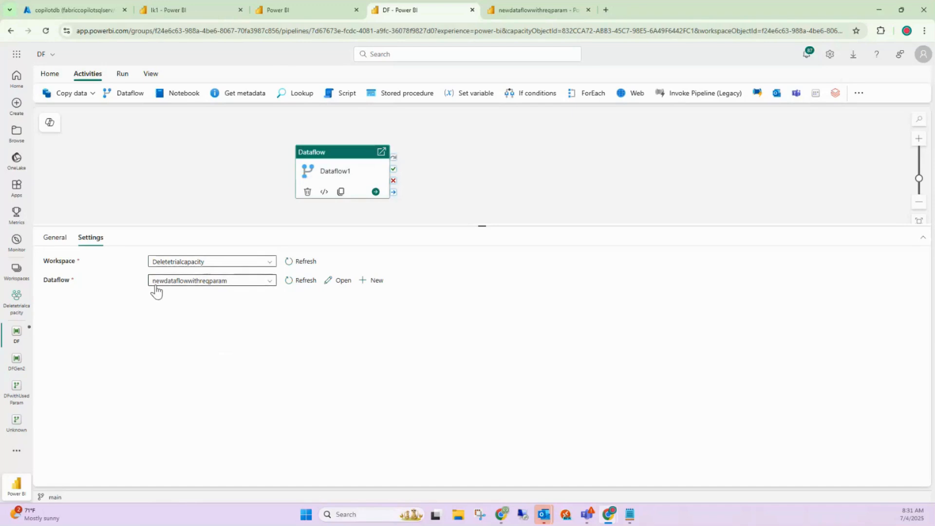
- Check the LakehouseTable parameter in the newdataflowwithreqparam editor, and compare it with the Dataflow1 activity's settings in the DF pipeline
left_click(275, 10)
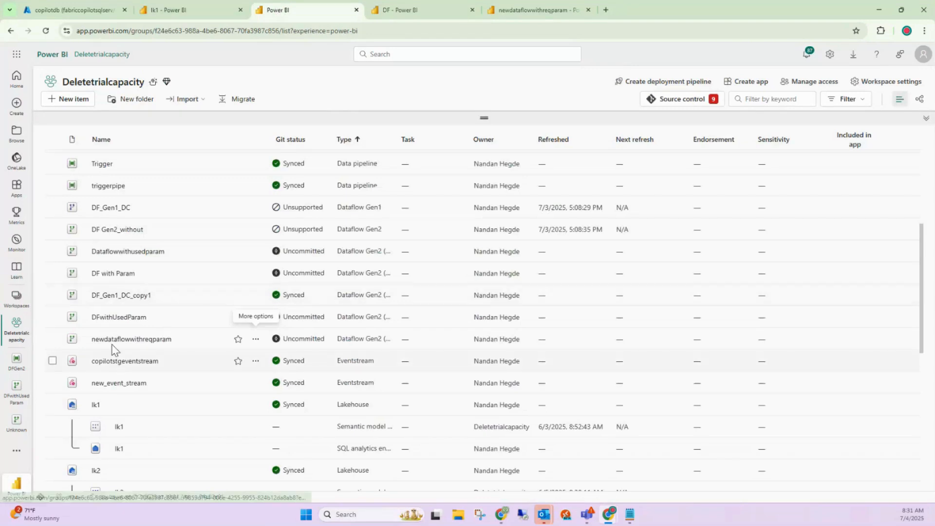
left_click(493, 16)
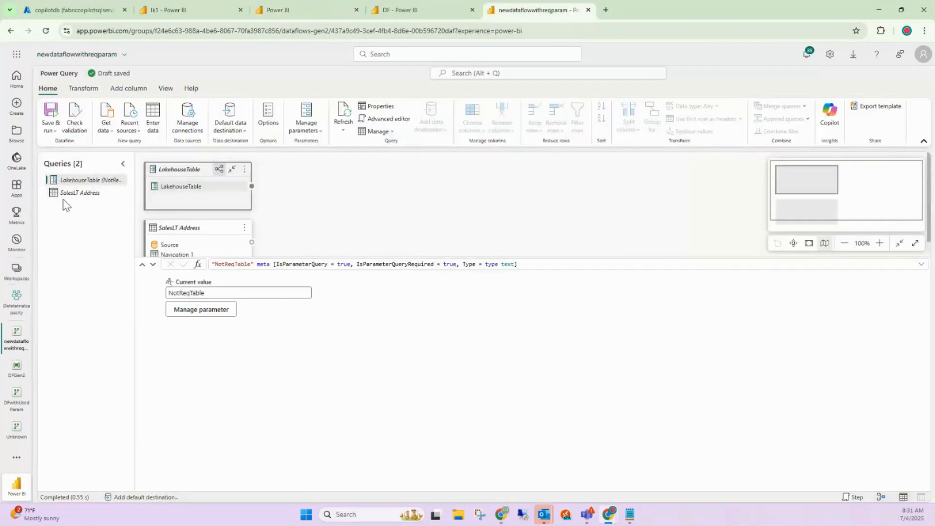
left_click(410, 10)
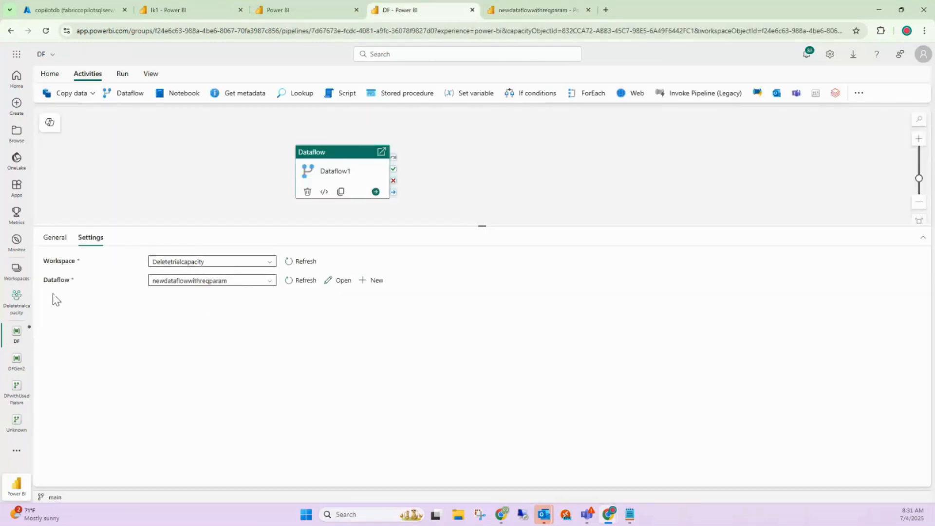
left_click_drag(53, 280, 61, 280)
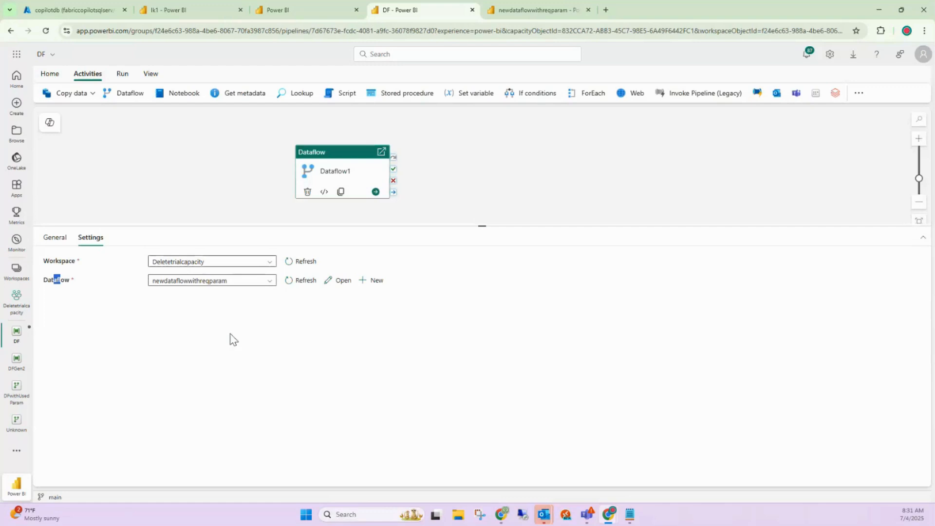
left_click(112, 331)
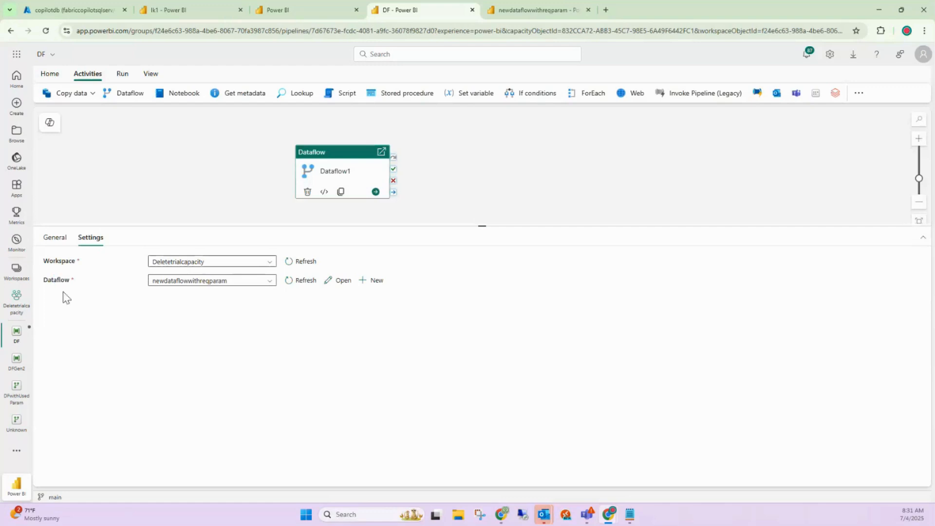
- Switch the Dataflow1 activity to DF with Param, expand its dataflow parameters for comparison, and set the dataflow back to newdataflowwithreqparam
left_click(231, 287)
left_click(200, 391)
left_click(187, 281)
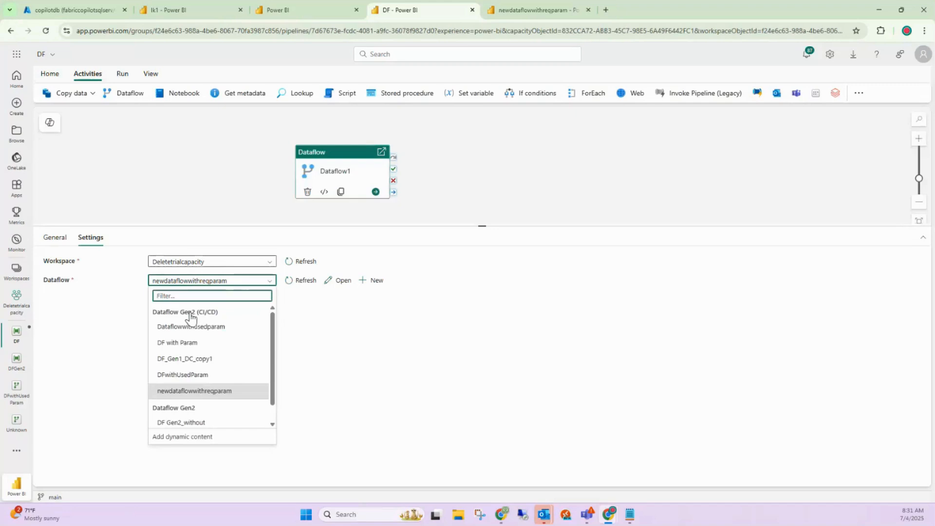
left_click(183, 345)
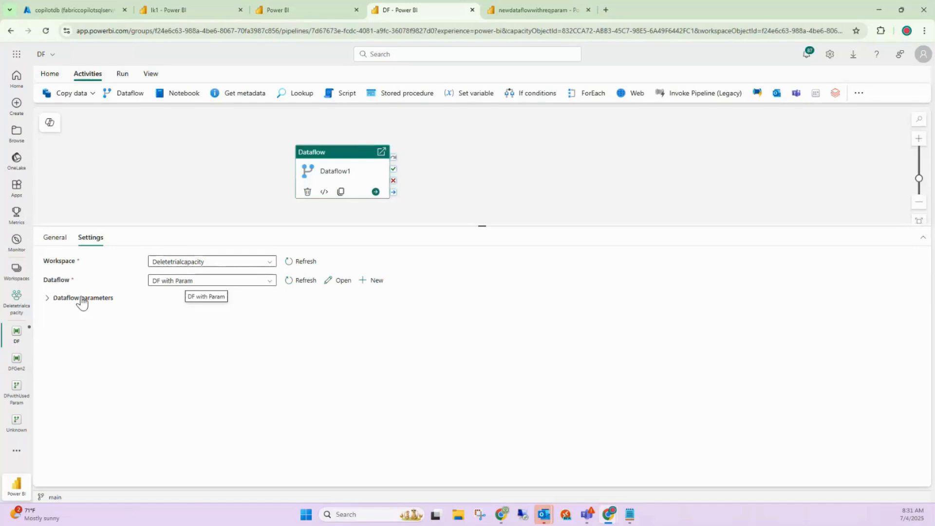
left_click(47, 299)
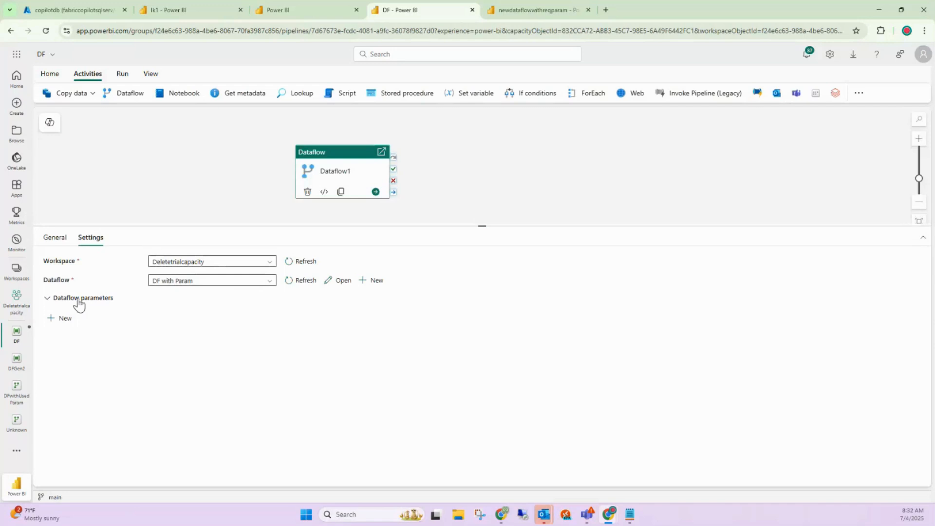
left_click(195, 283)
left_click(189, 391)
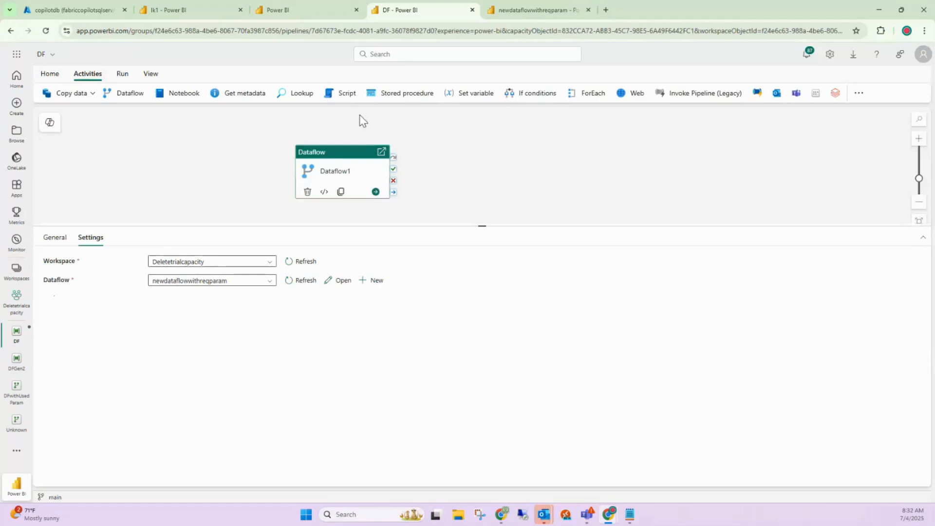
left_click(122, 74)
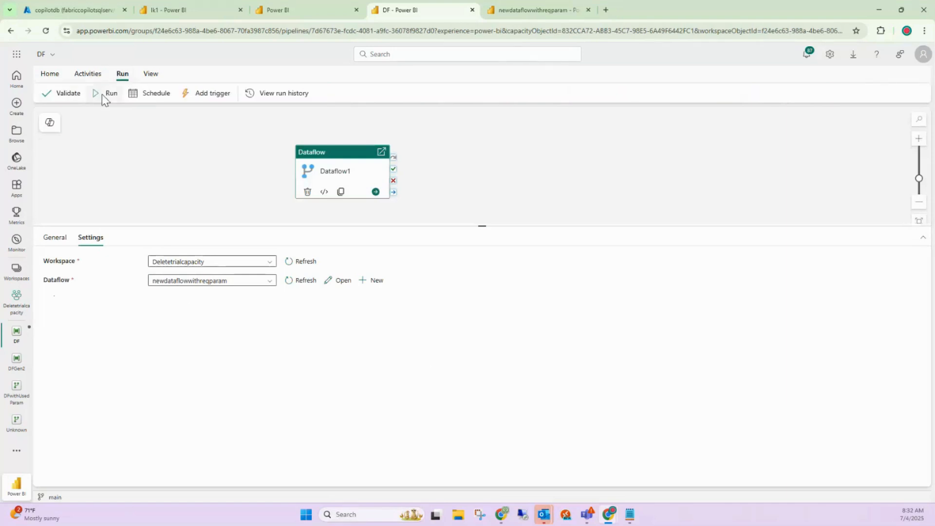
left_click(104, 93)
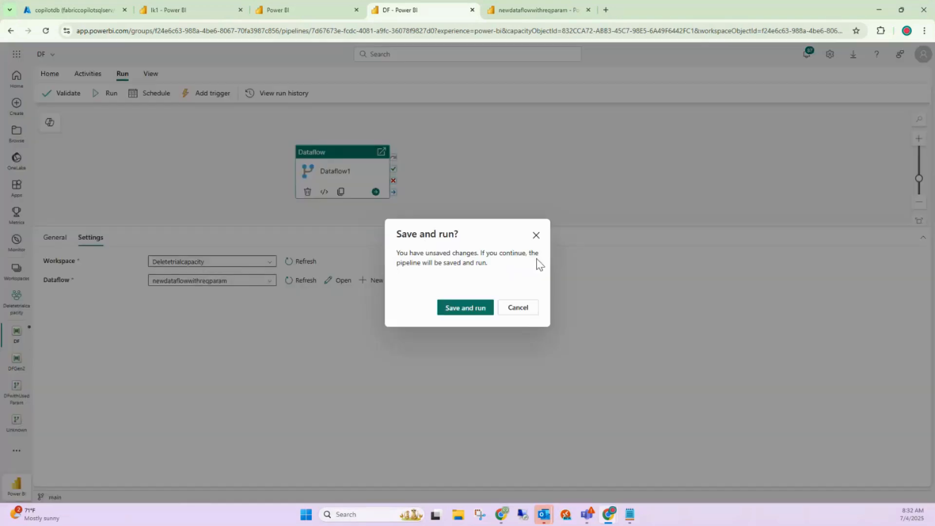
left_click(517, 307)
- Delete NotReqTable from the Tables folder of the lk1 lakehouse
left_click(155, 6)
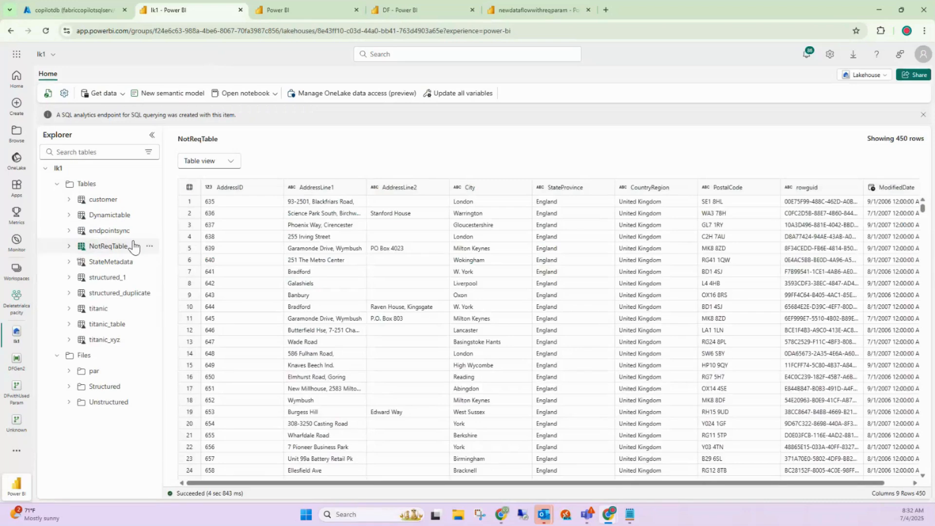
left_click(150, 246)
left_click(171, 279)
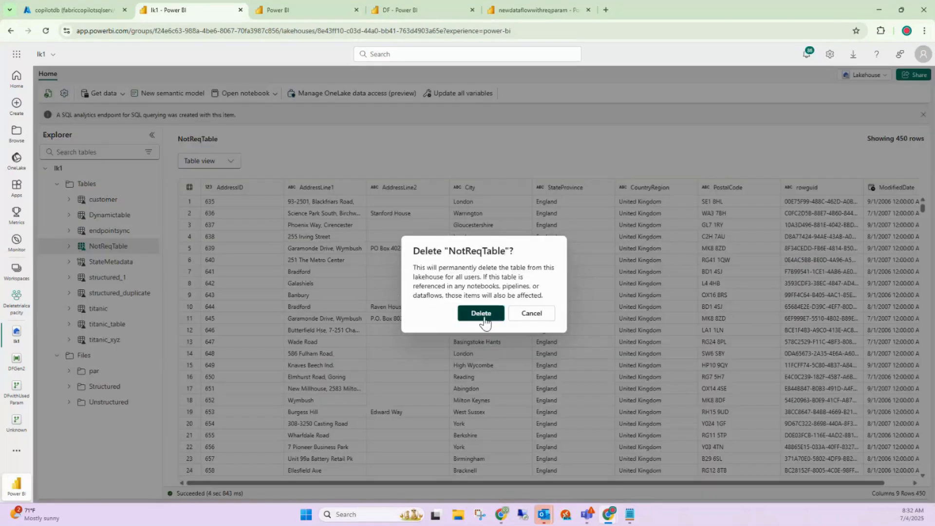
left_click(481, 313)
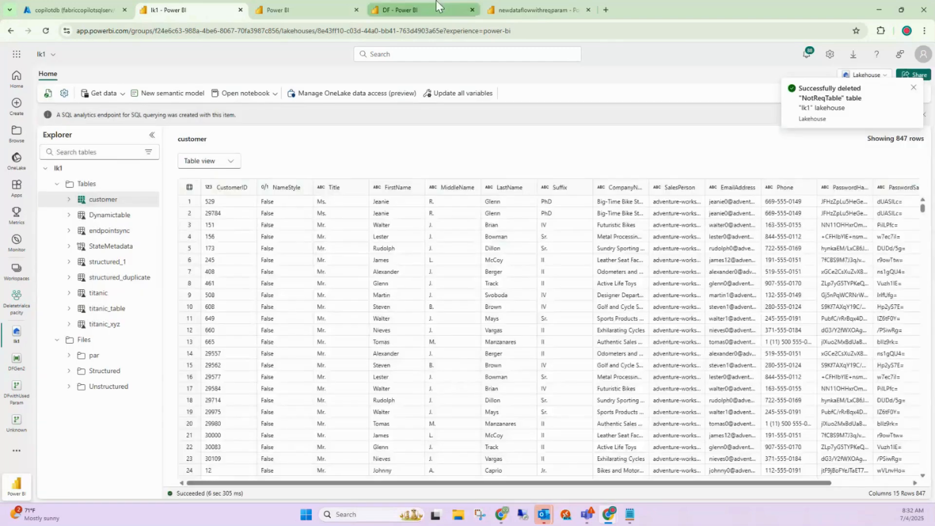
- Save and run the DF pipeline, and enlarge the area below its canvas
left_click(436, 3)
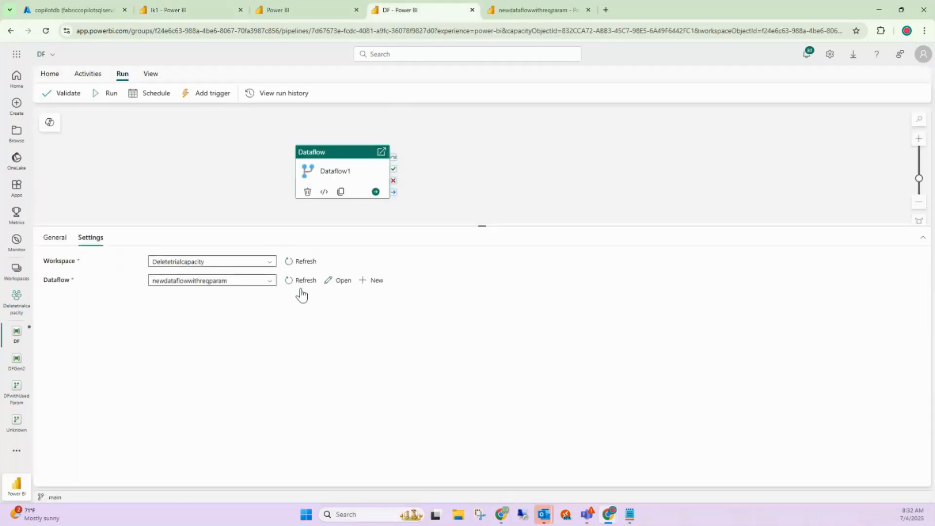
left_click(54, 239)
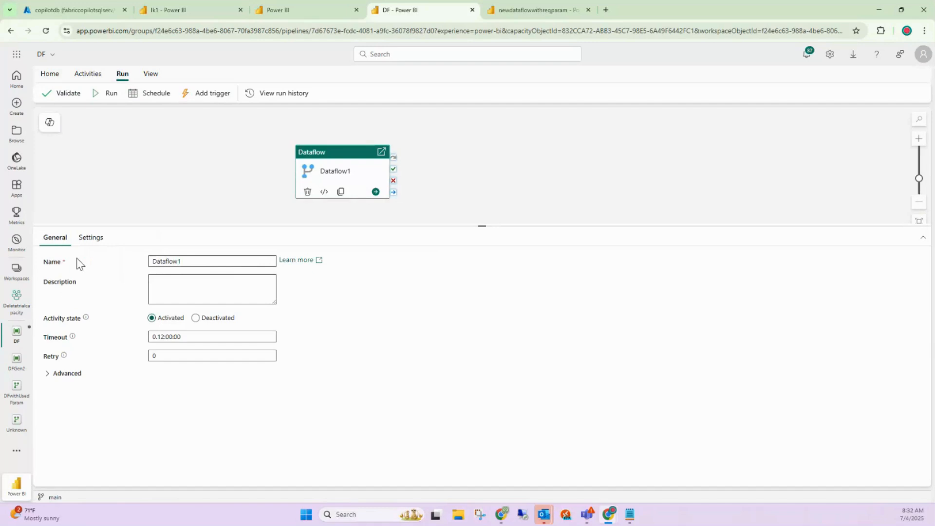
left_click(111, 94)
left_click(465, 308)
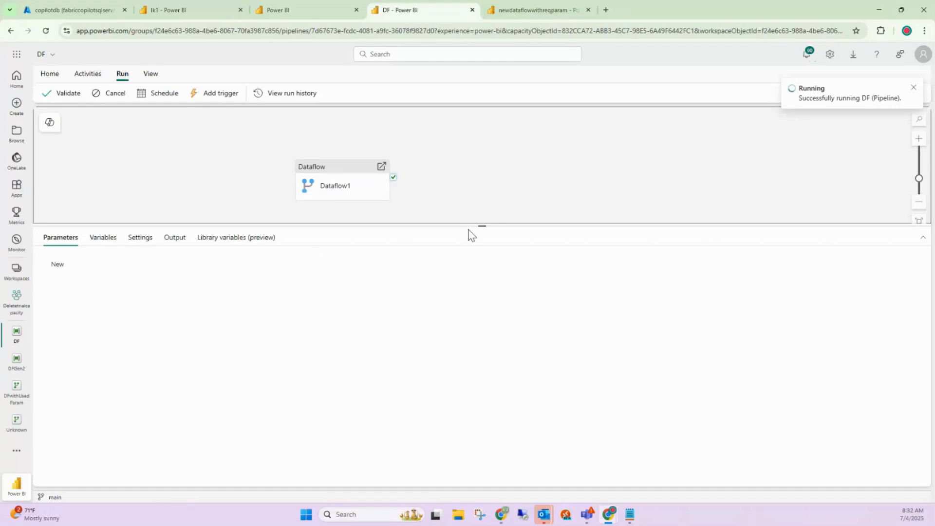
left_click_drag(483, 224, 483, 189)
- Check the recent runs of newdataflowwithreqparam from the Deletetrialcapacity workspace list
key("ctrl+Tab")
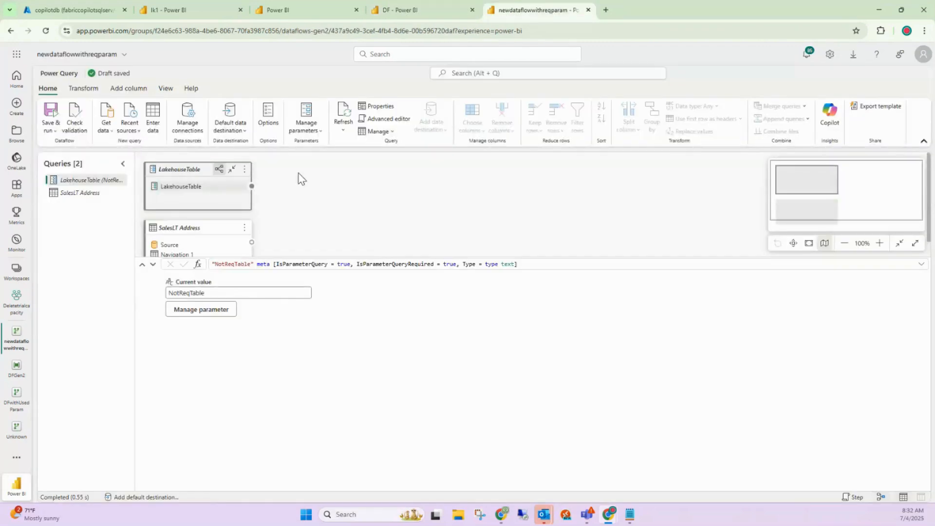
left_click(326, 6)
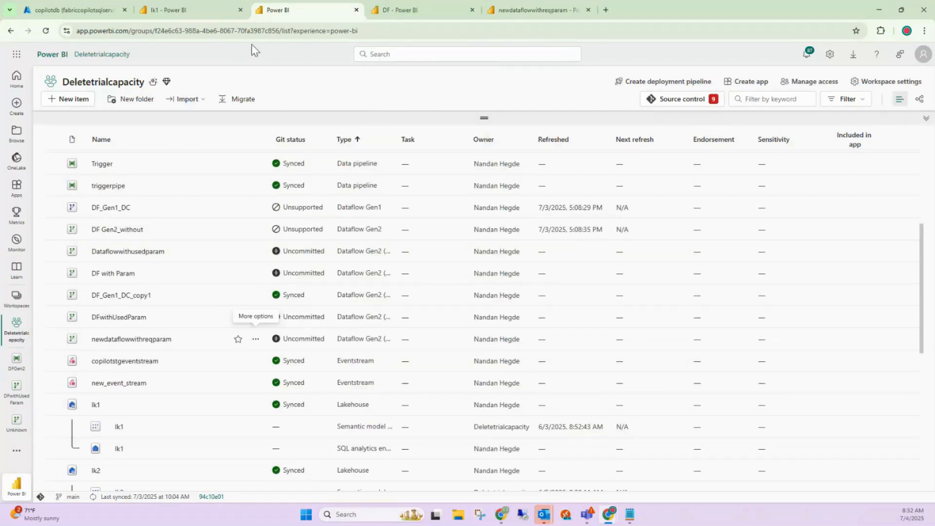
left_click(255, 338)
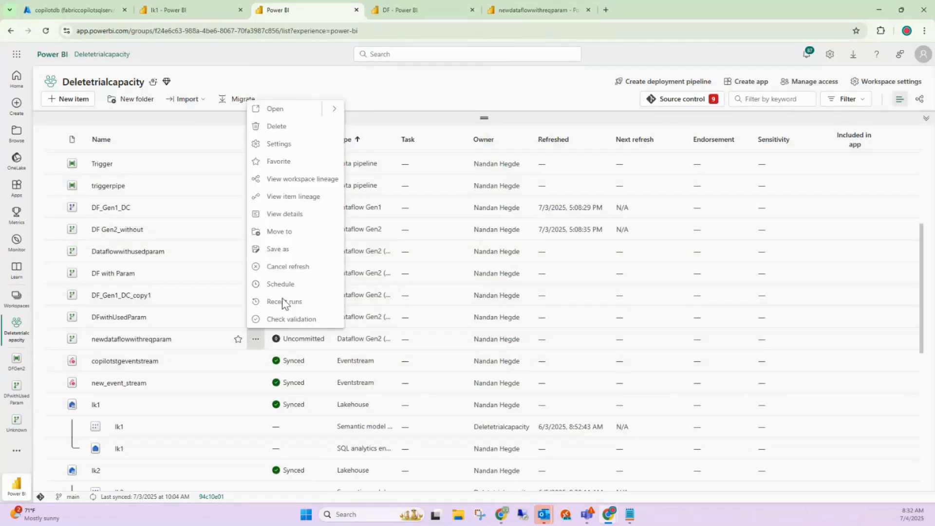
left_click(288, 301)
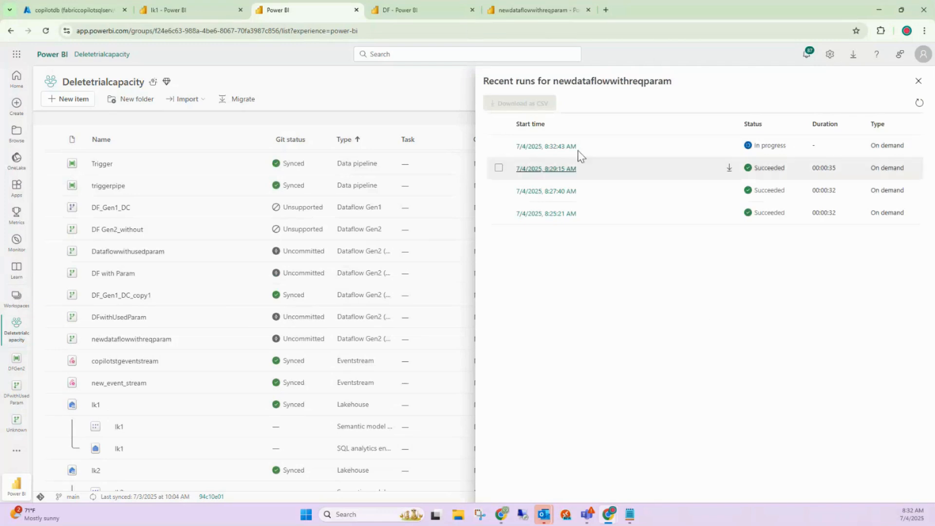
- Refresh the output of the DF pipeline run to check the status of the Dataflow1 activity
left_click(394, 1)
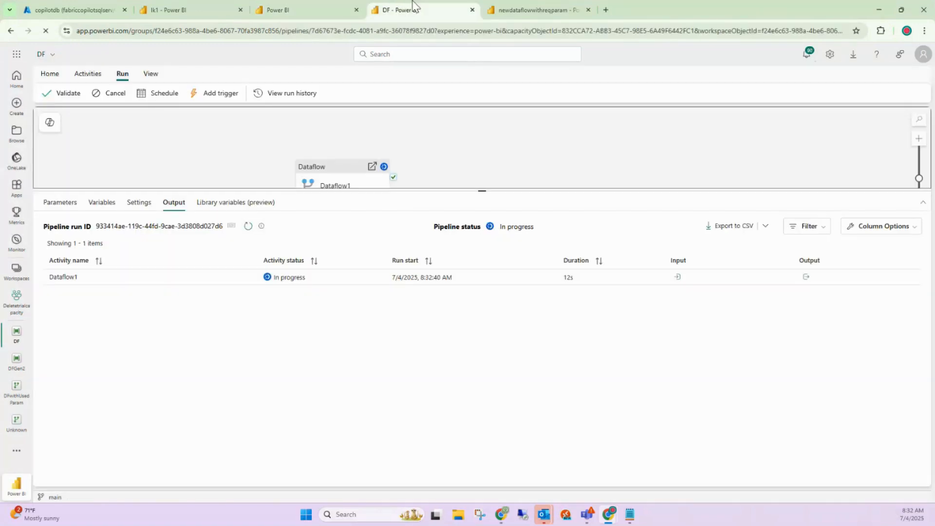
left_click(246, 226)
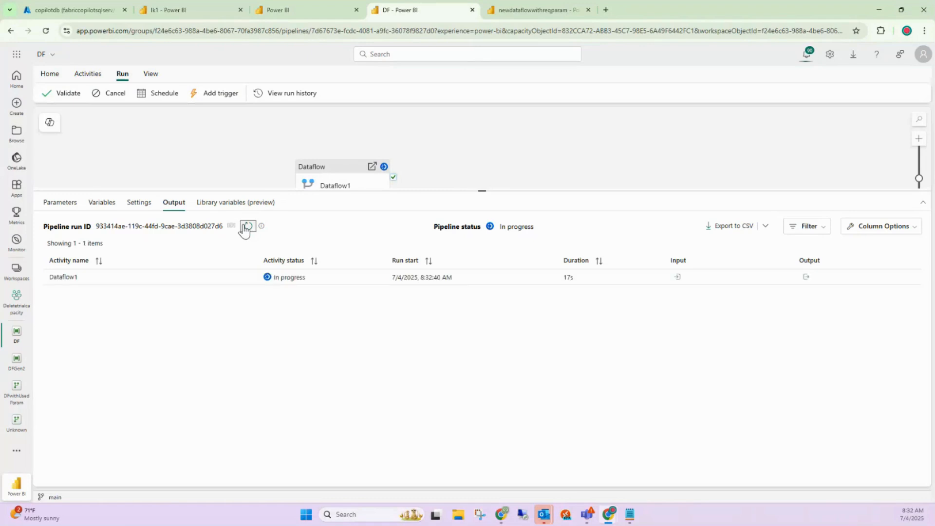
left_click(246, 226)
left_click(533, 2)
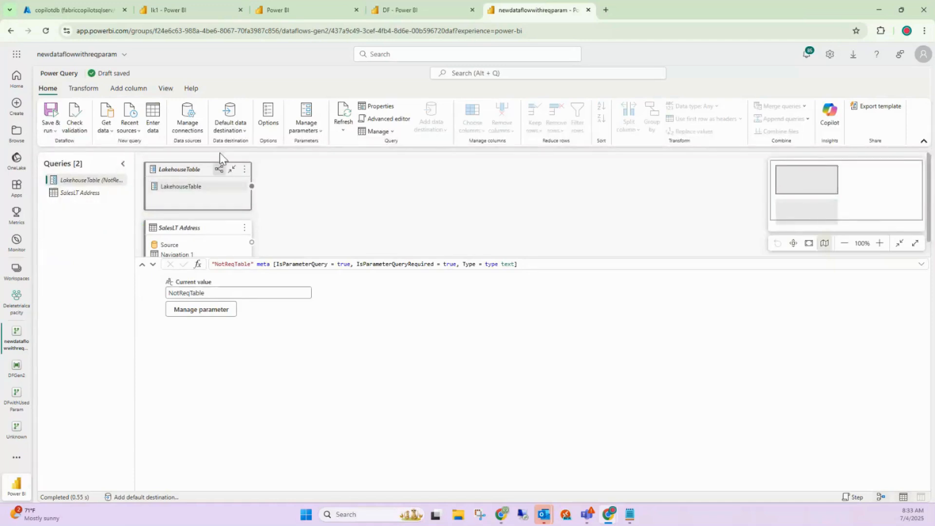
left_click(421, 9)
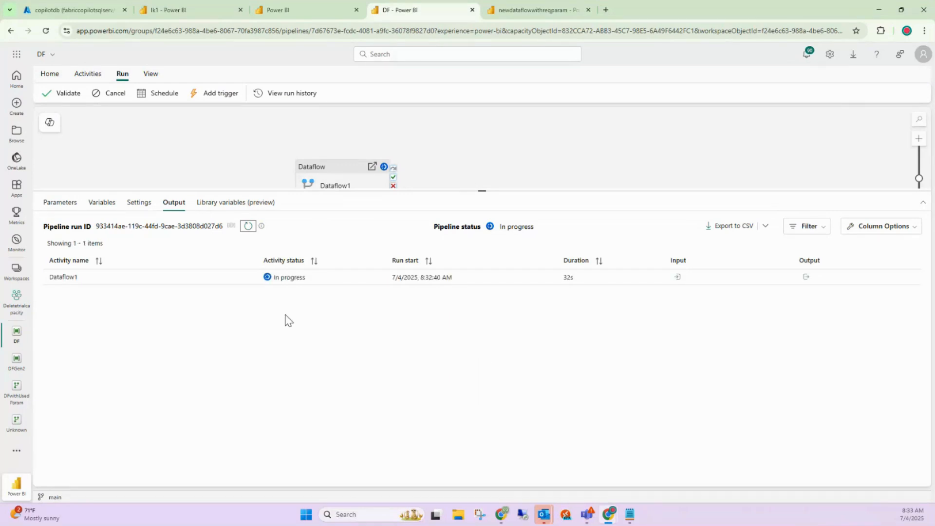
- Refresh the Tables folder of the lk1 lakehouse to look for NotReqTable, and recheck the DF pipeline run
left_click(206, 5)
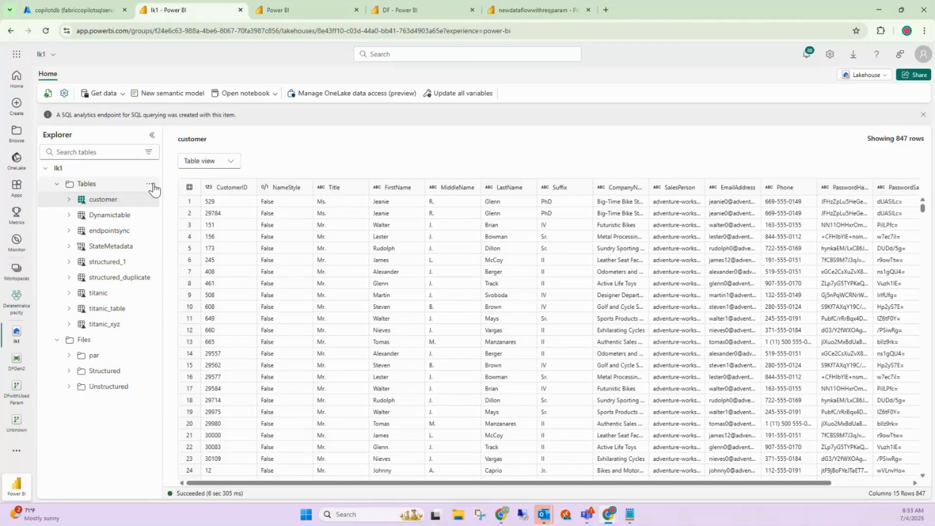
left_click(150, 184)
left_click(174, 257)
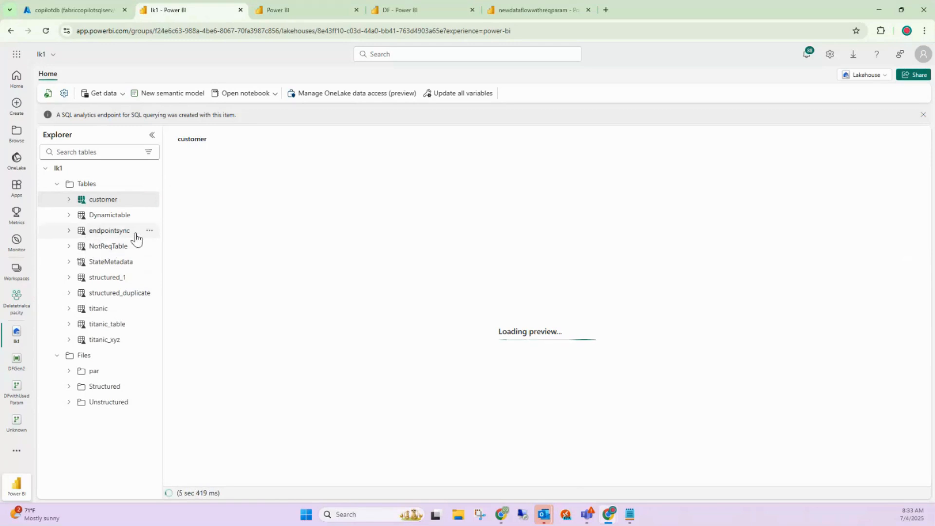
left_click(409, 4)
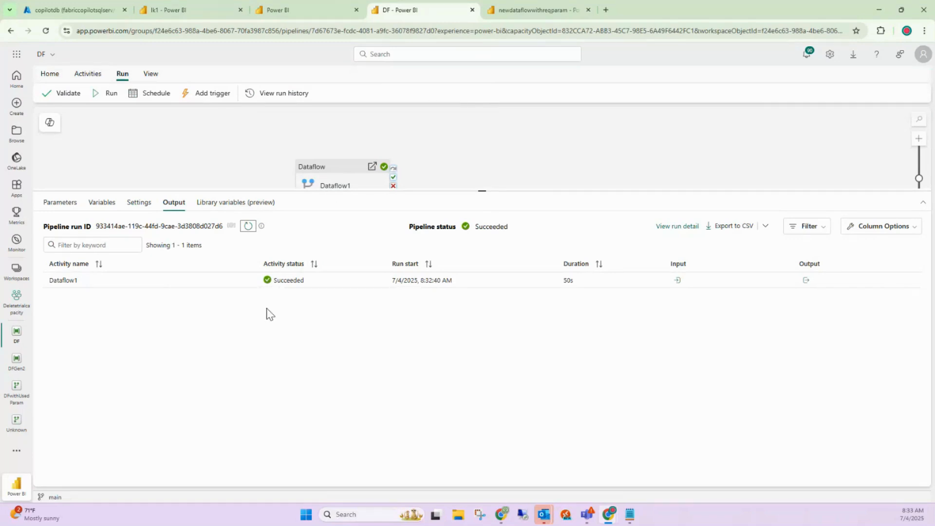
- Go back to newdataflowwithreqparam and look over its general options and the staging option of the SalesLT Address query
left_click(534, 10)
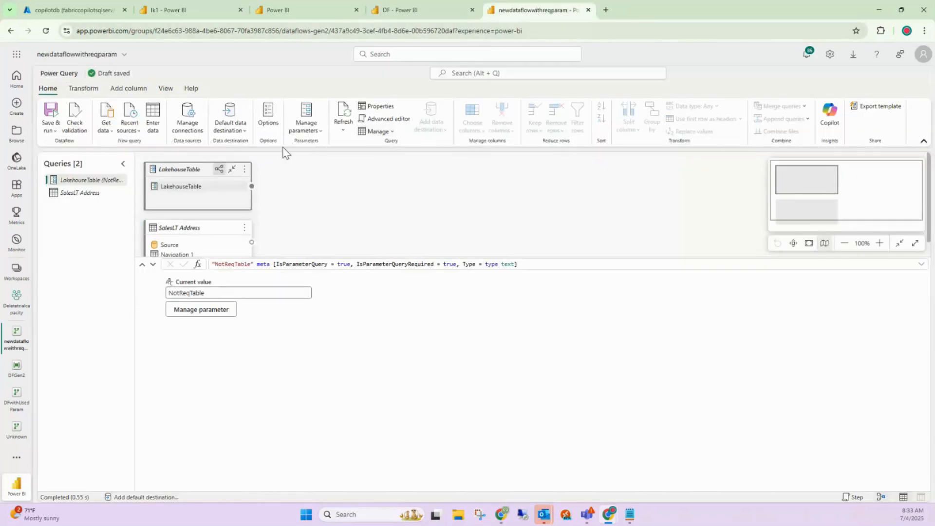
left_click(267, 119)
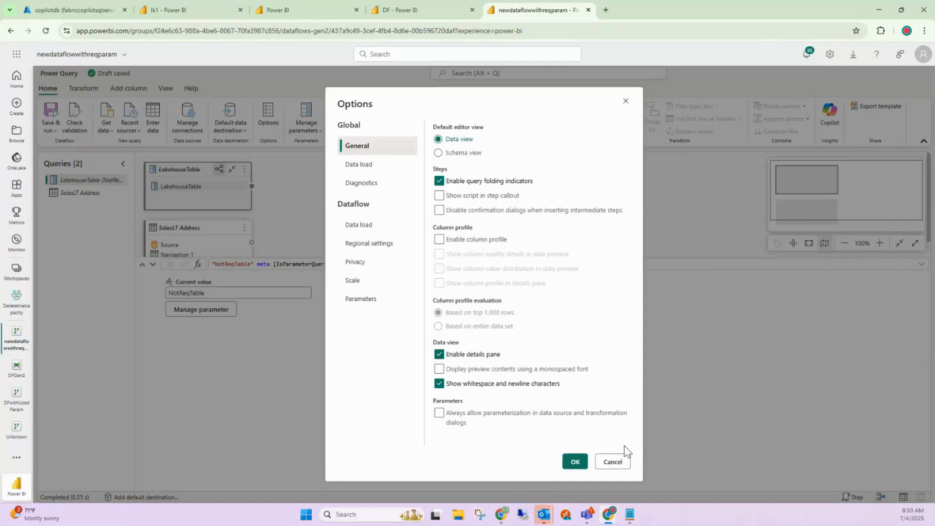
left_click(612, 464)
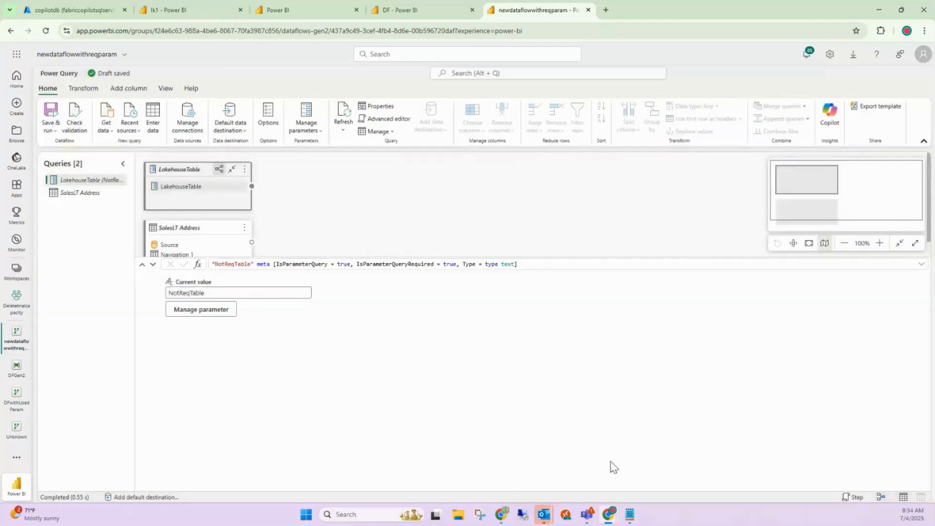
left_click(98, 194)
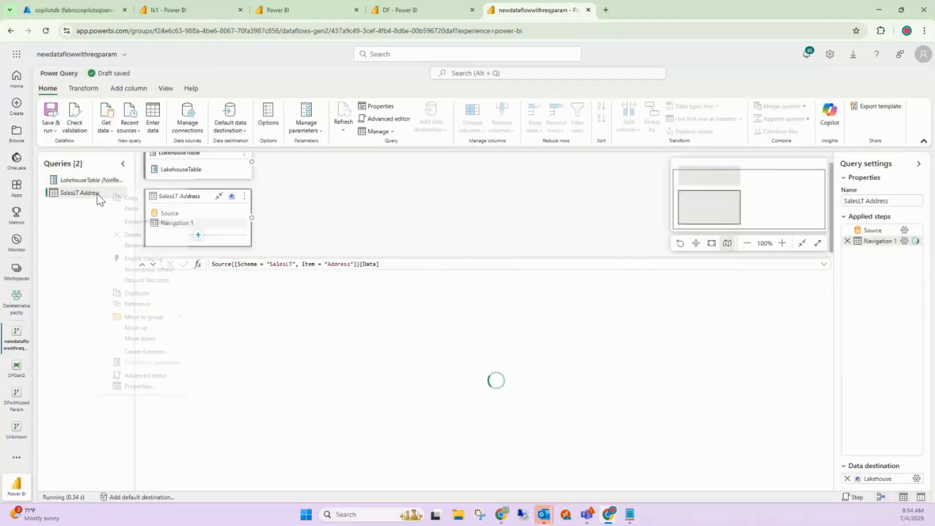
right_click(98, 194)
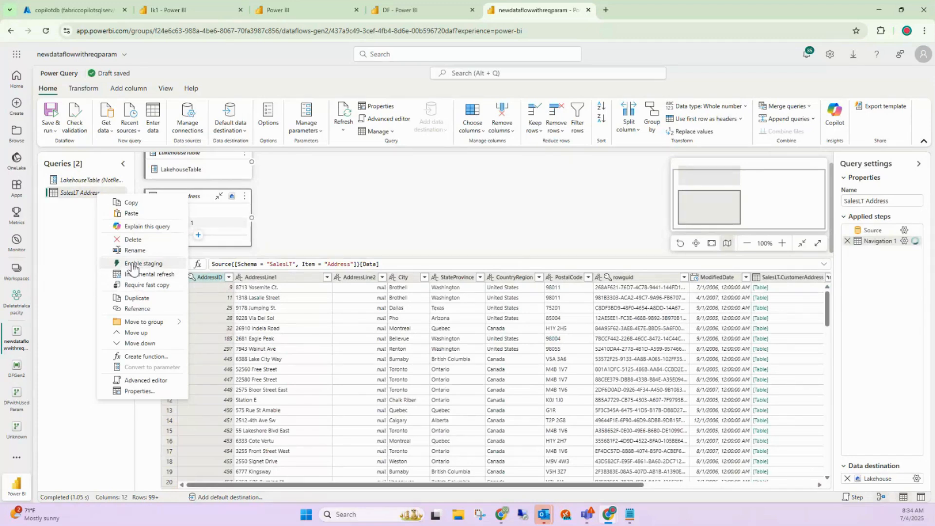
left_click(115, 264)
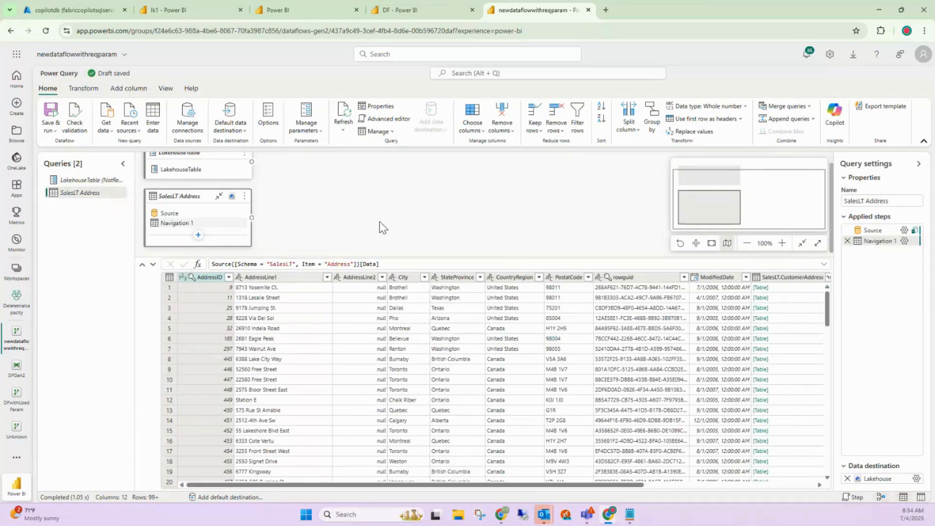
- Try to set up incremental refresh on the SalesLT Address query
right_click(96, 198)
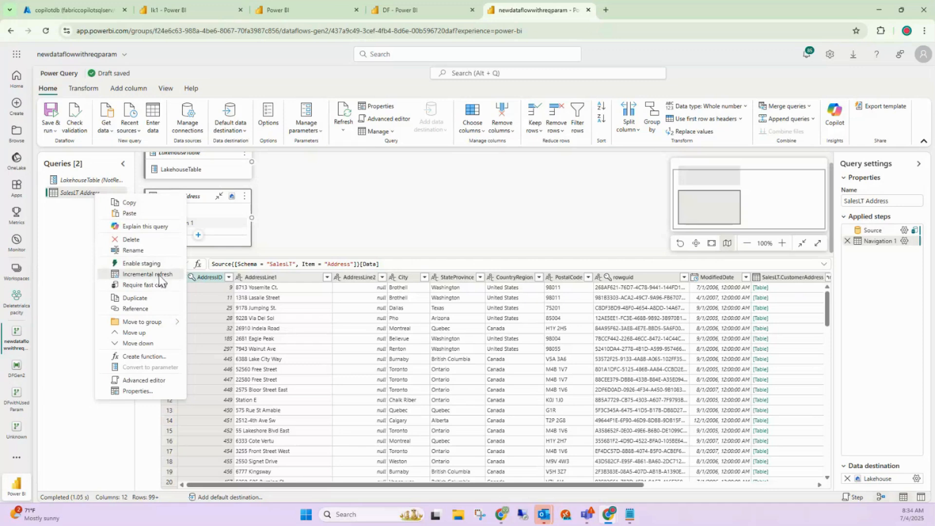
left_click(147, 274)
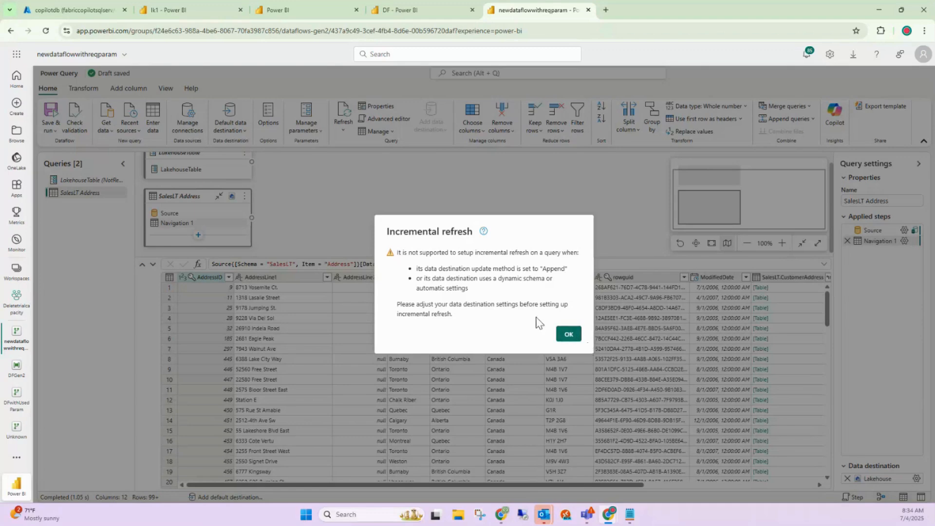
left_click(567, 334)
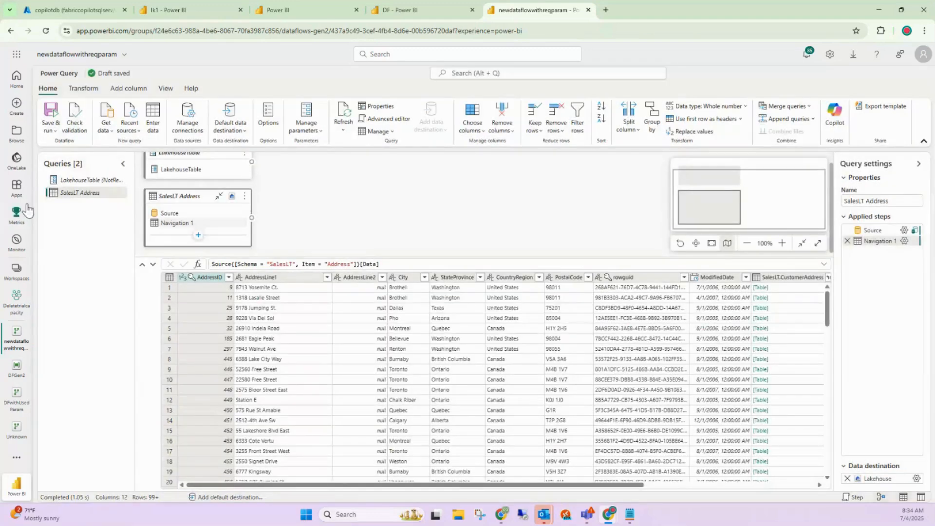
right_click(72, 195)
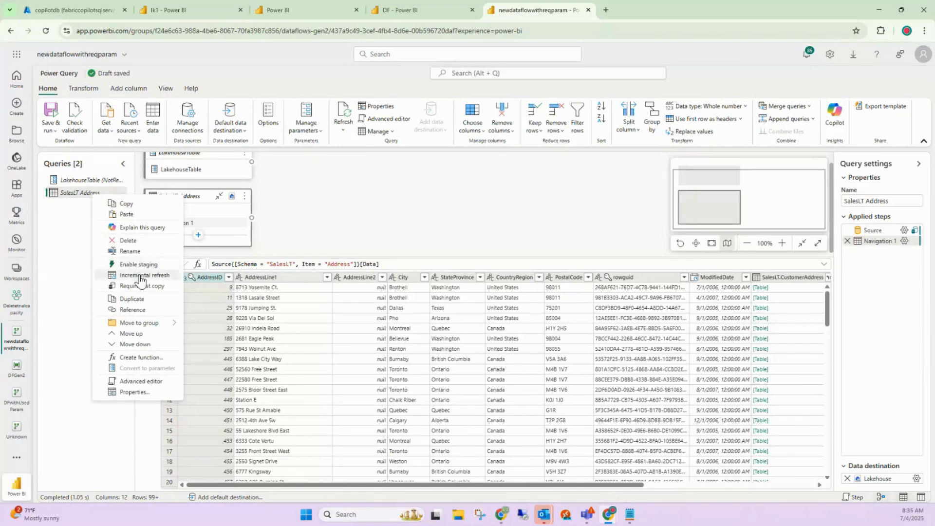
left_click(322, 229)
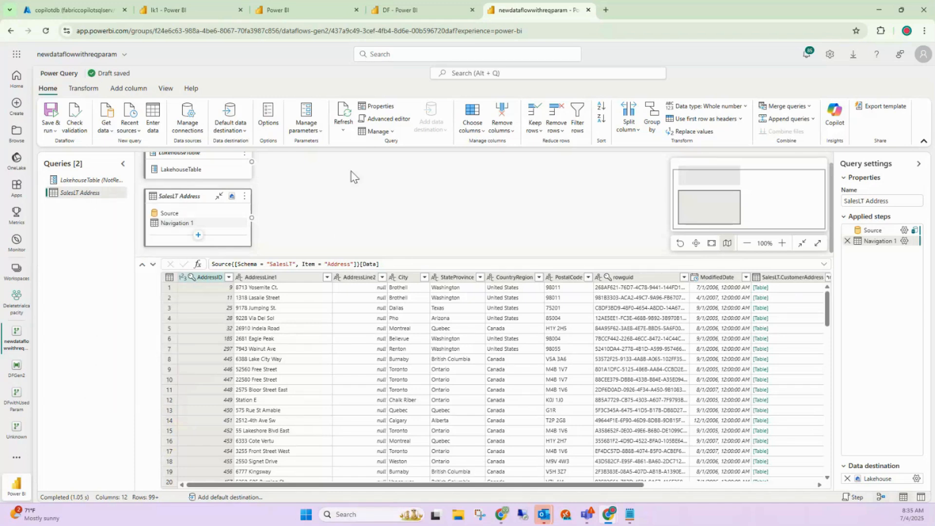
- Review the general, data load, diagnostics, regional and scale options of newdataflowwithreqparam
left_click(269, 122)
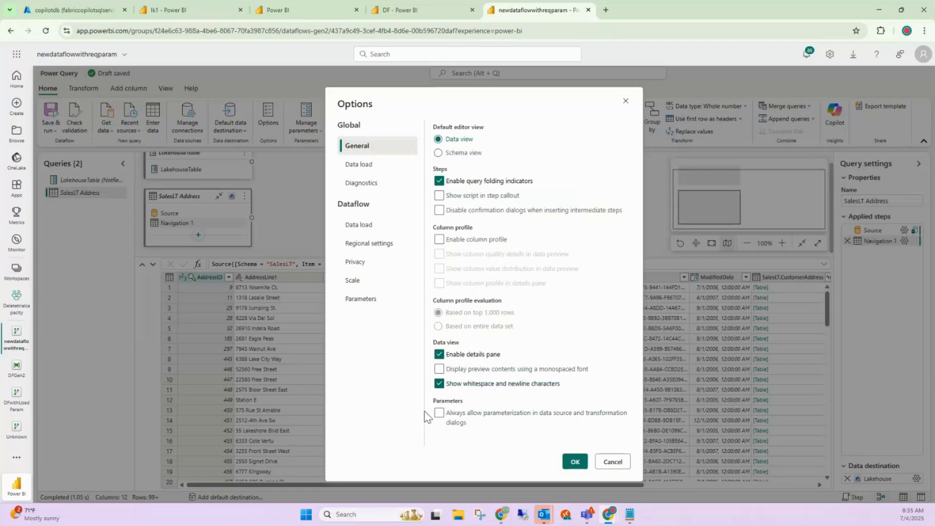
left_click(382, 164)
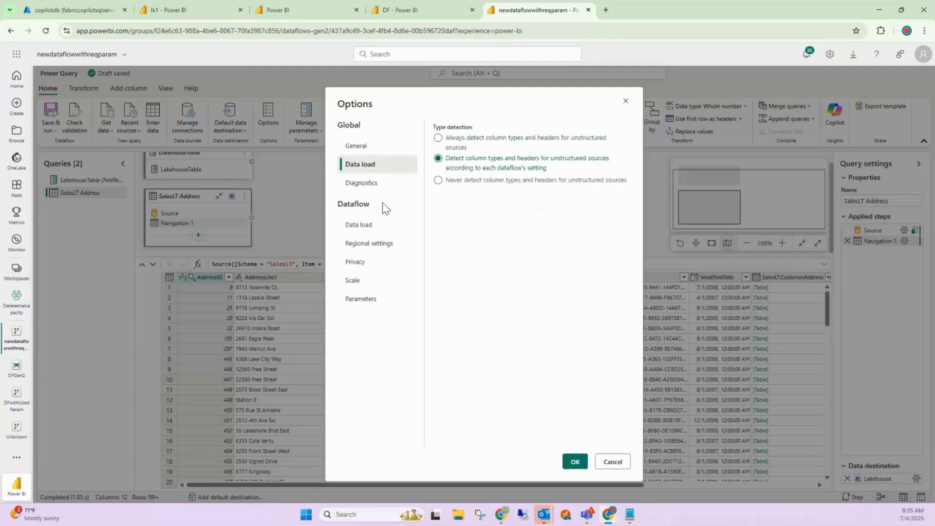
left_click(382, 183)
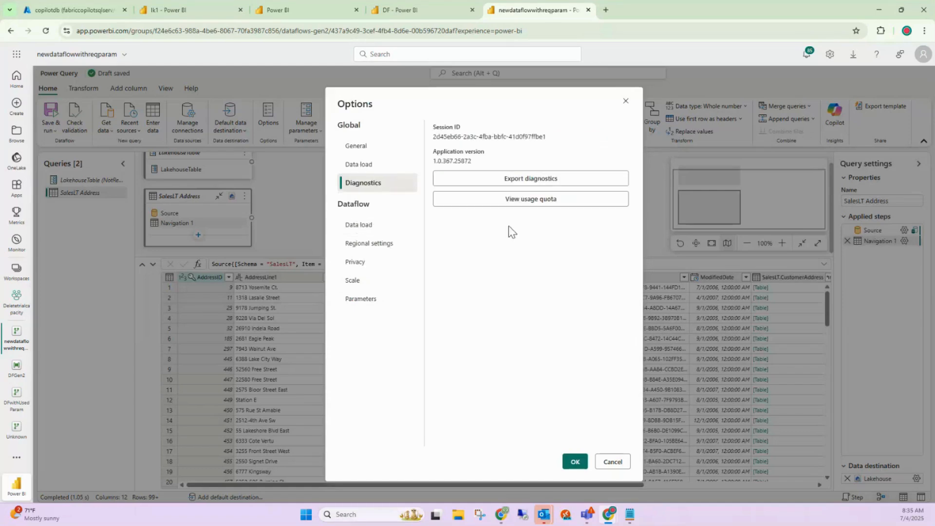
left_click(414, 231)
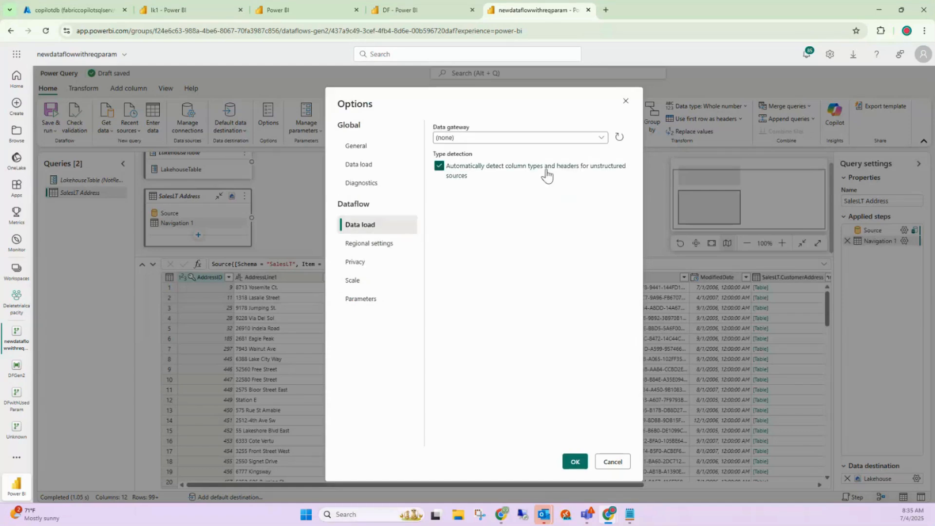
left_click(362, 247)
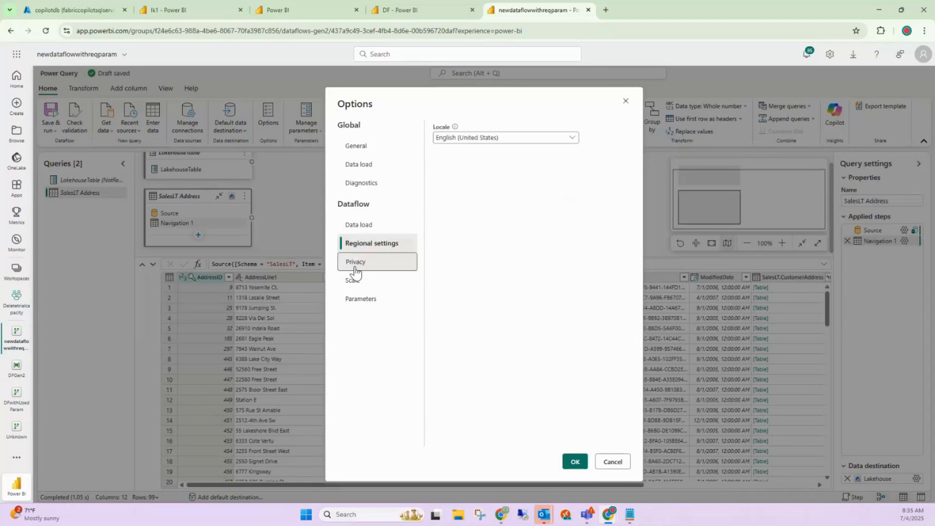
left_click(354, 282)
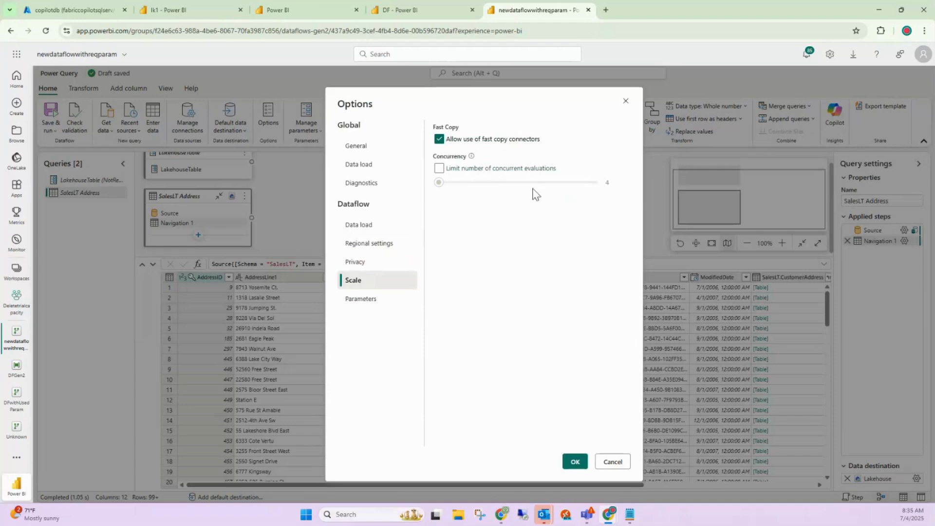
- Enable parameters to be discovered and overridden for execution in the dataflow's options, and save and run the dataflow
left_click(372, 303)
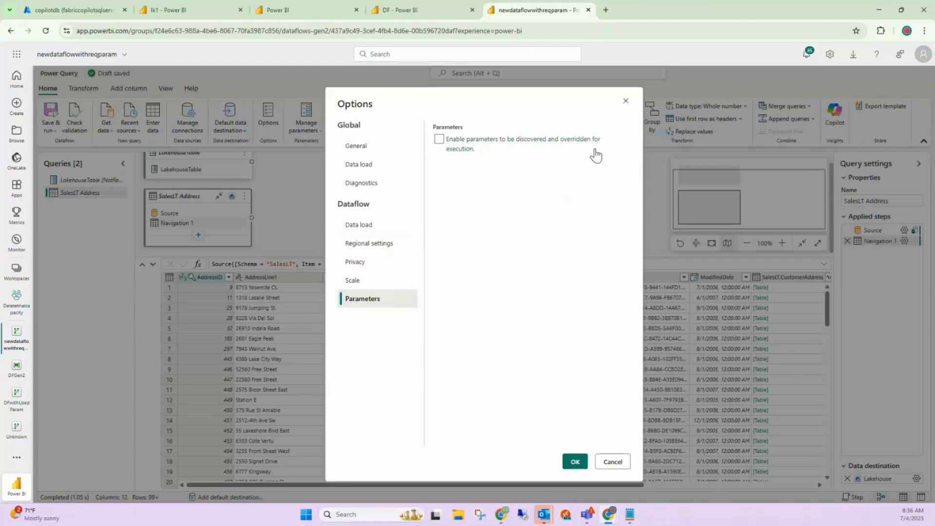
left_click(440, 140)
right_click(441, 141)
left_click(627, 194)
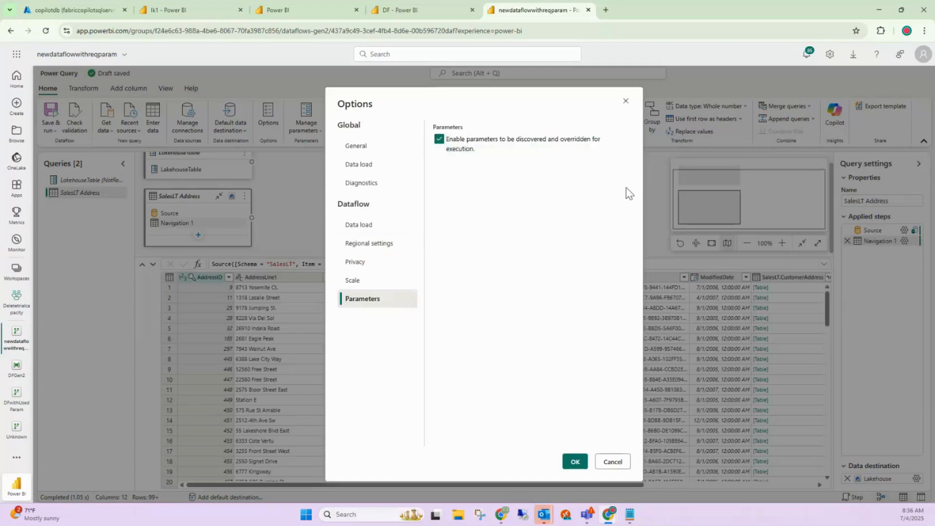
left_click(576, 461)
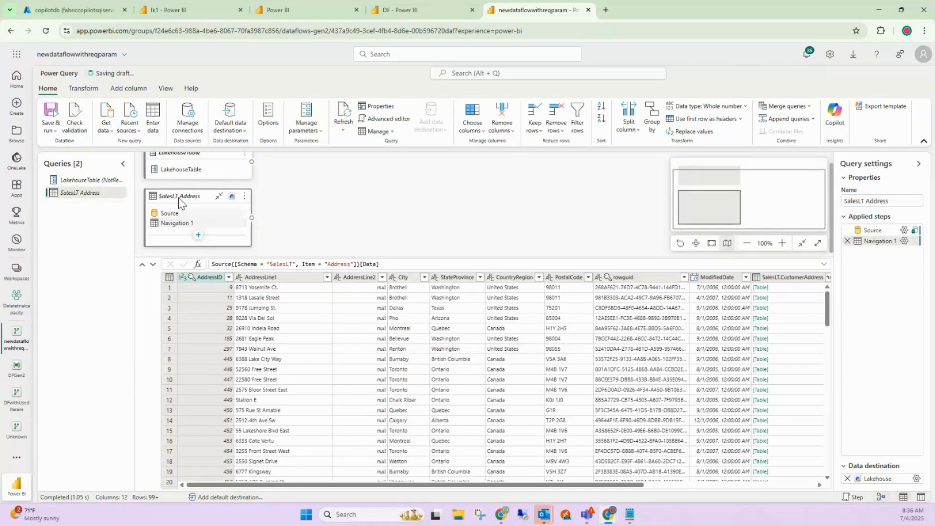
left_click(50, 130)
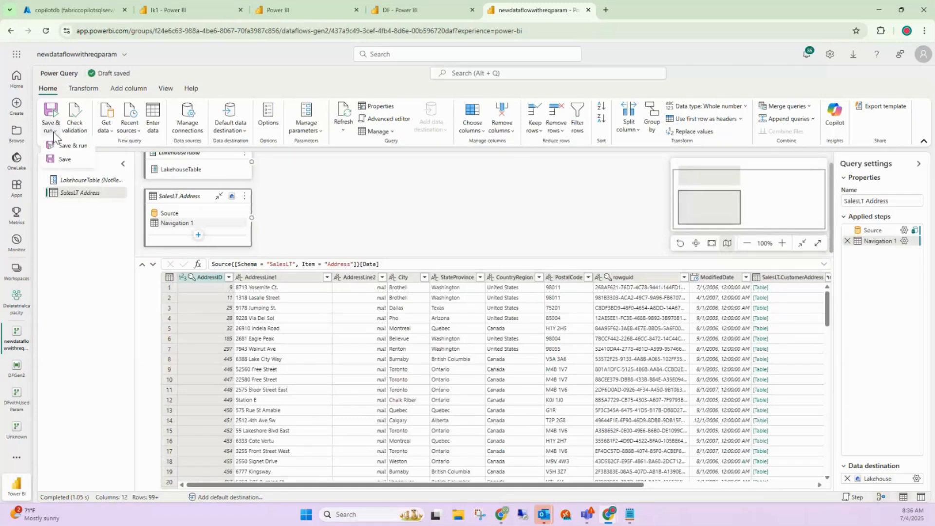
left_click(66, 162)
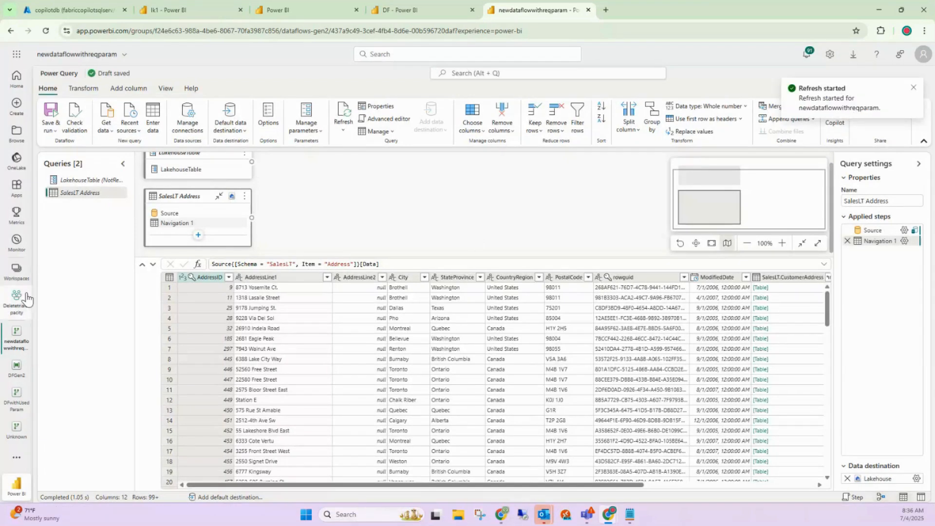
- Refresh the recent runs of newdataflowwithreqparam in the Deletetrialcapacity workspace to follow the new run's status
left_click(309, 10)
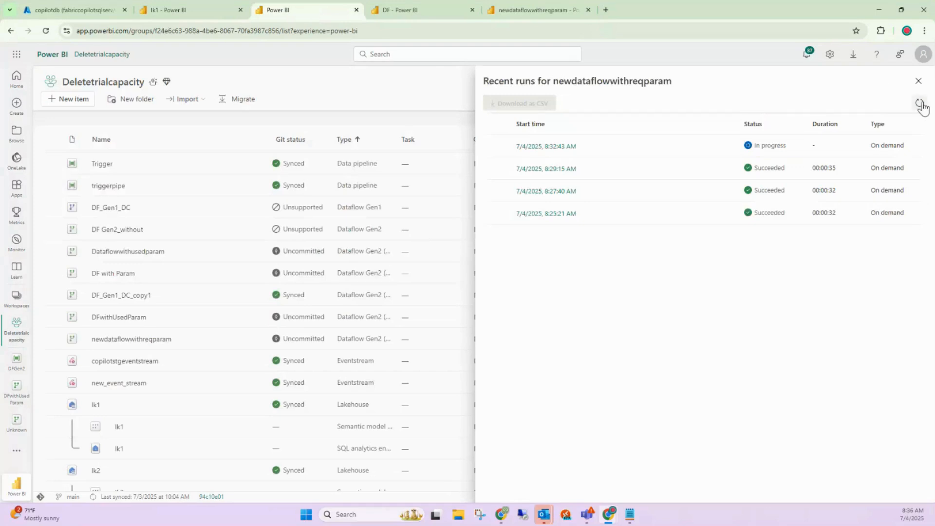
left_click(920, 104)
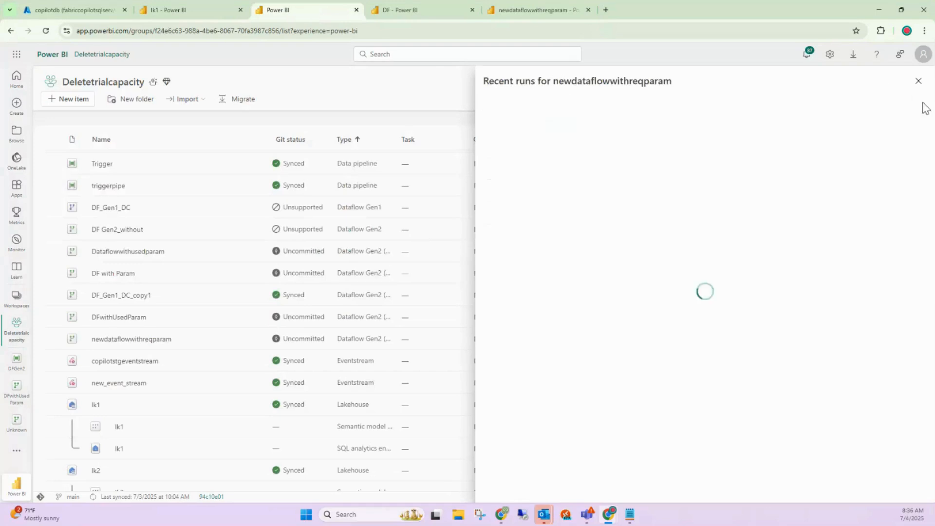
left_click(921, 105)
left_click(921, 104)
left_click(921, 104)
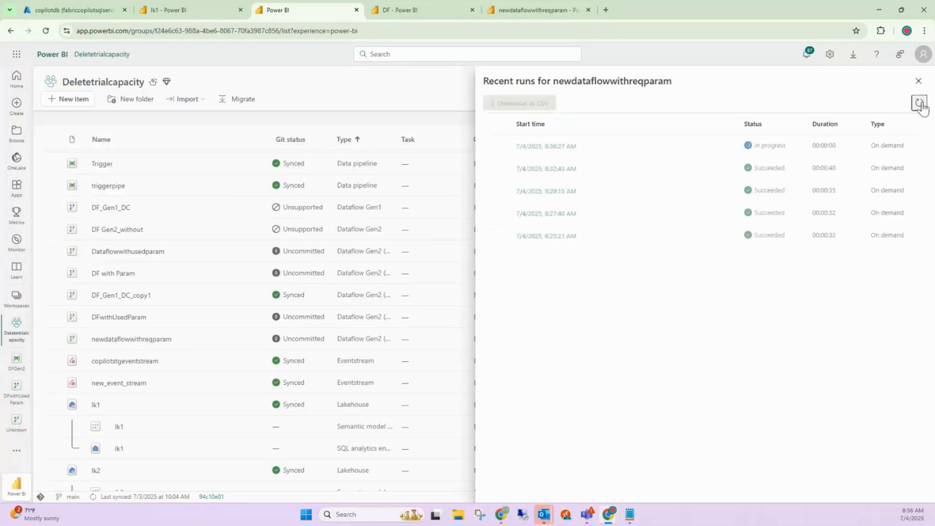
left_click(920, 104)
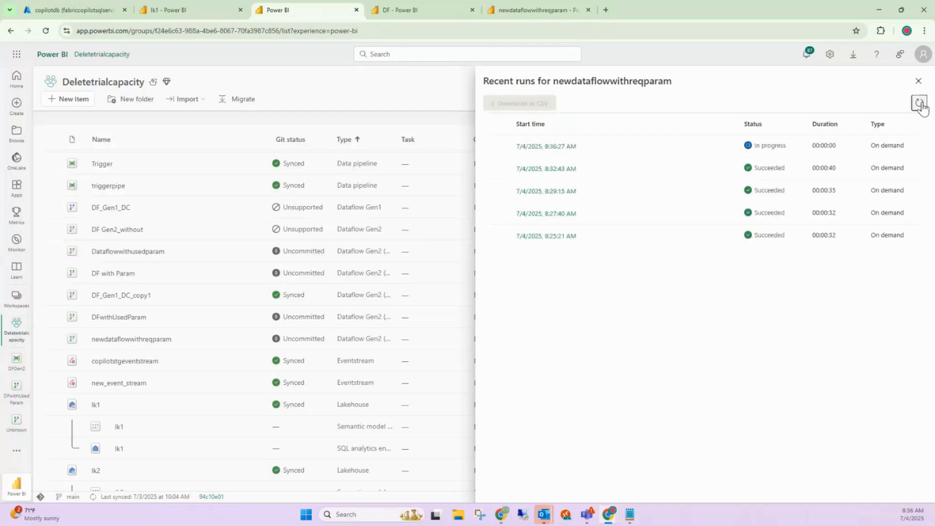
left_click(922, 104)
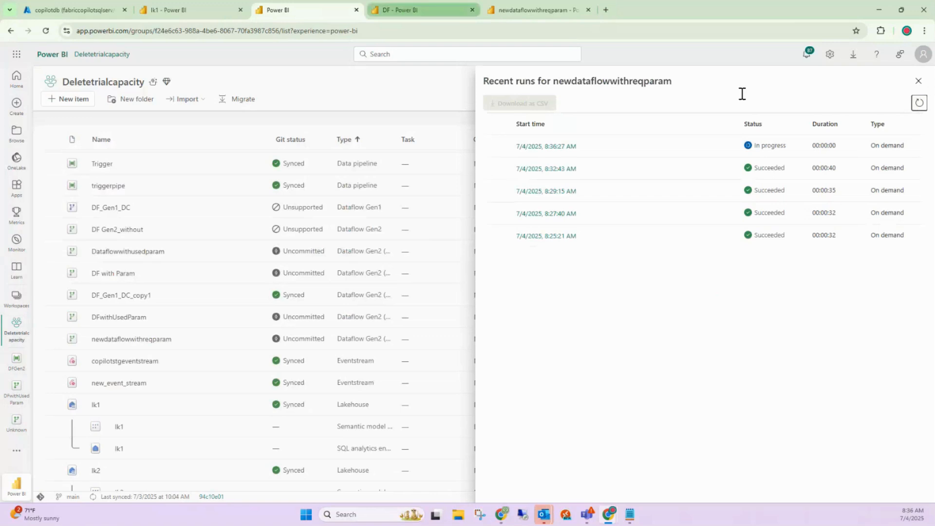
left_click(918, 102)
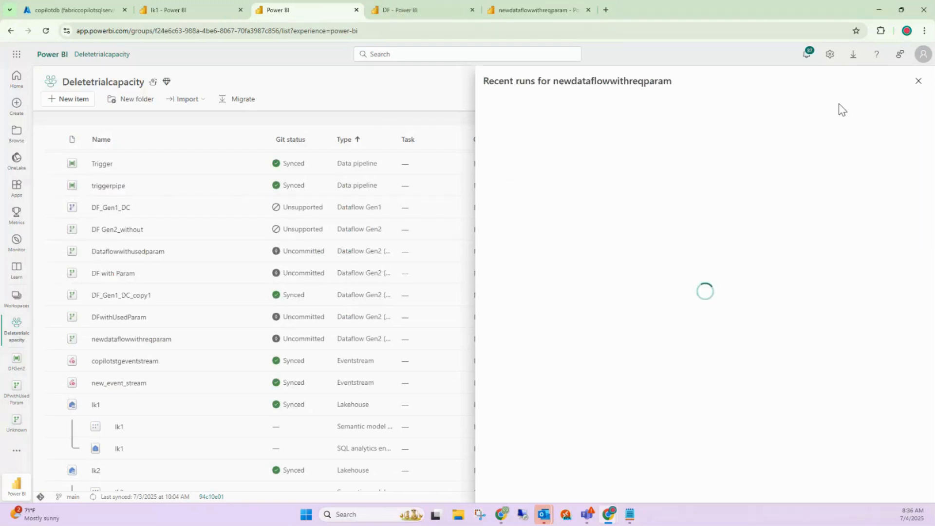
- In the DF pipeline, reload the dataflow selection in Dataflow1's settings and add an empty dataflow parameter row
left_click(528, 2)
left_click(403, 9)
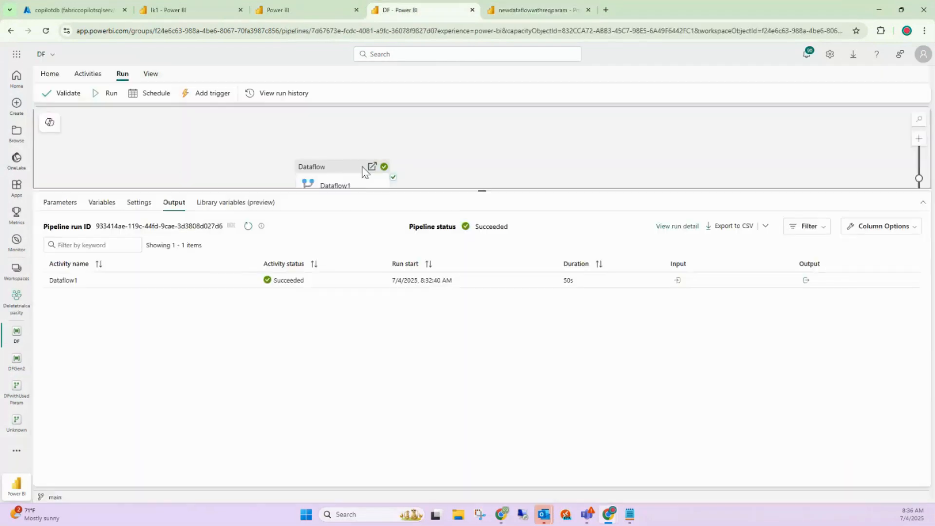
left_click(298, 168)
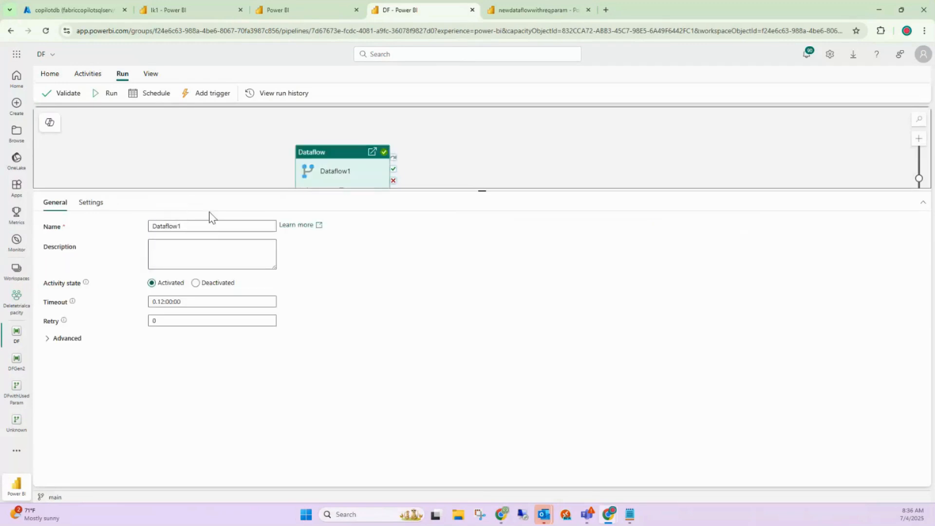
left_click(91, 202)
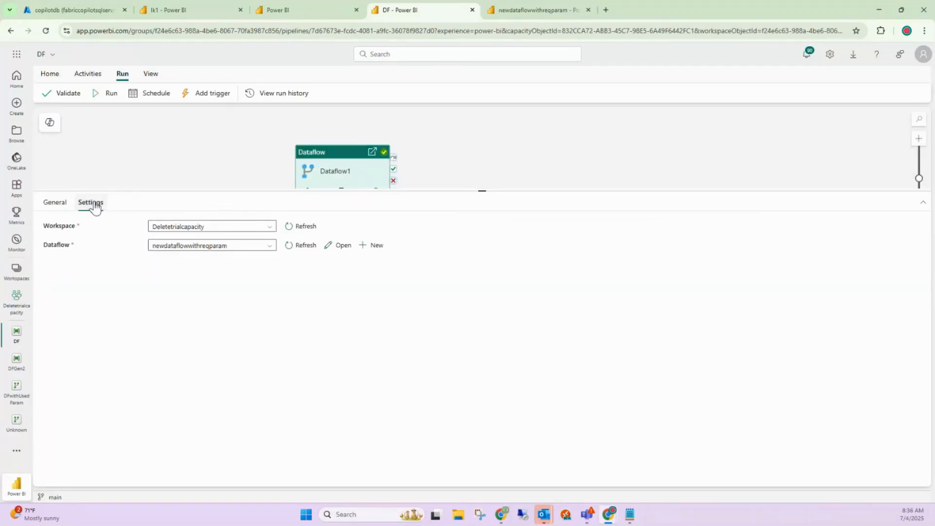
left_click(302, 246)
left_click(62, 284)
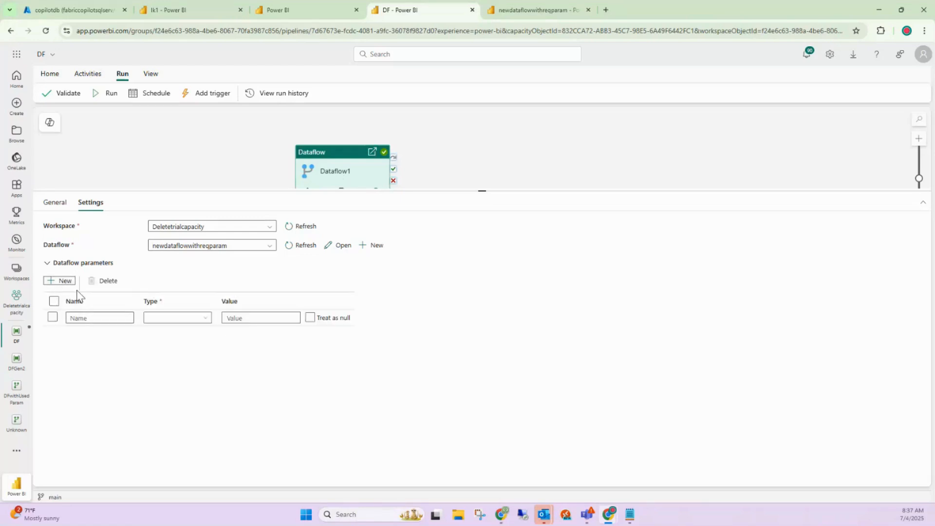
- Refresh the recent runs of newdataflowwithreqparam in the workspace and download the latest run's details as CSV
left_click(283, 3)
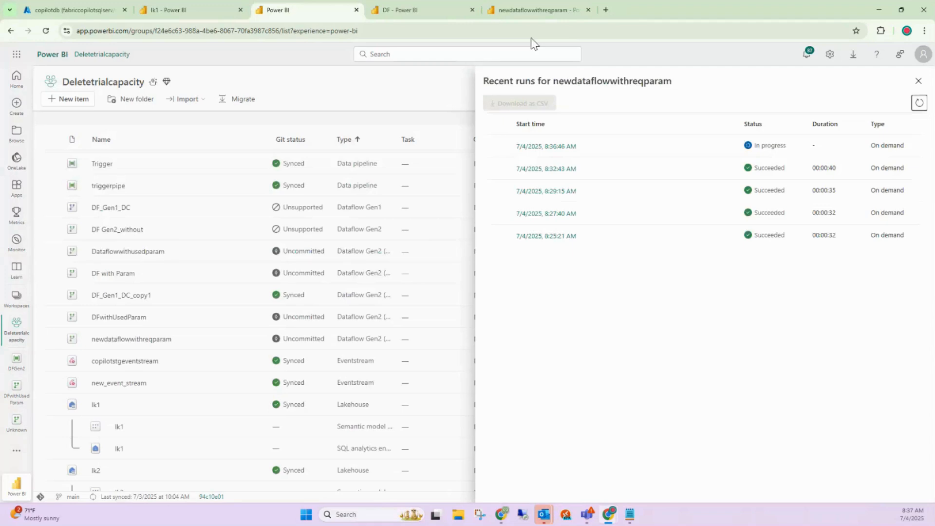
left_click(918, 102)
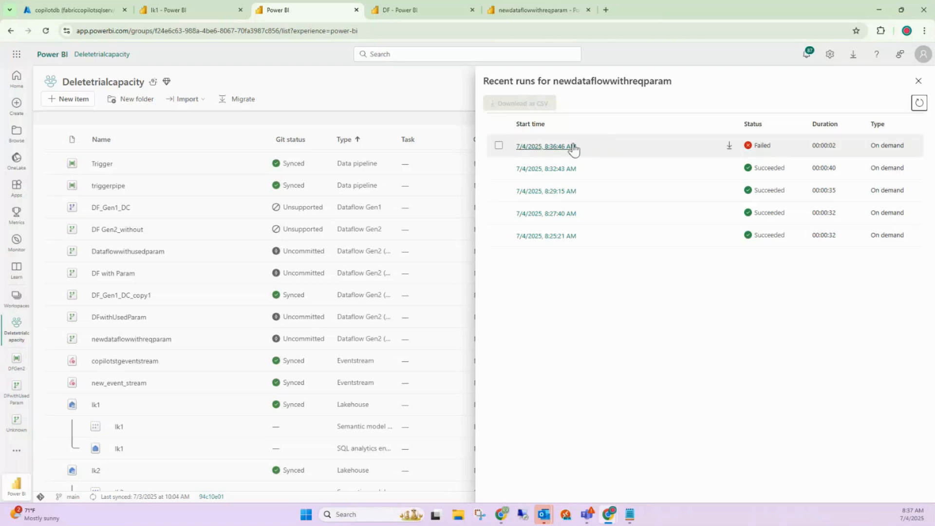
left_click(728, 147)
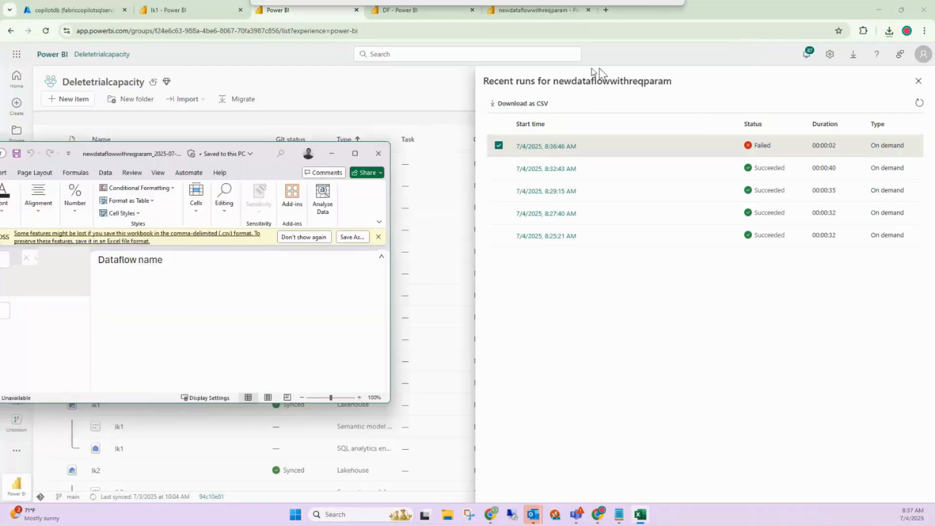
- Read the full status details of the run in the downloaded CSV in Excel, and close the file without saving
left_click(702, 73)
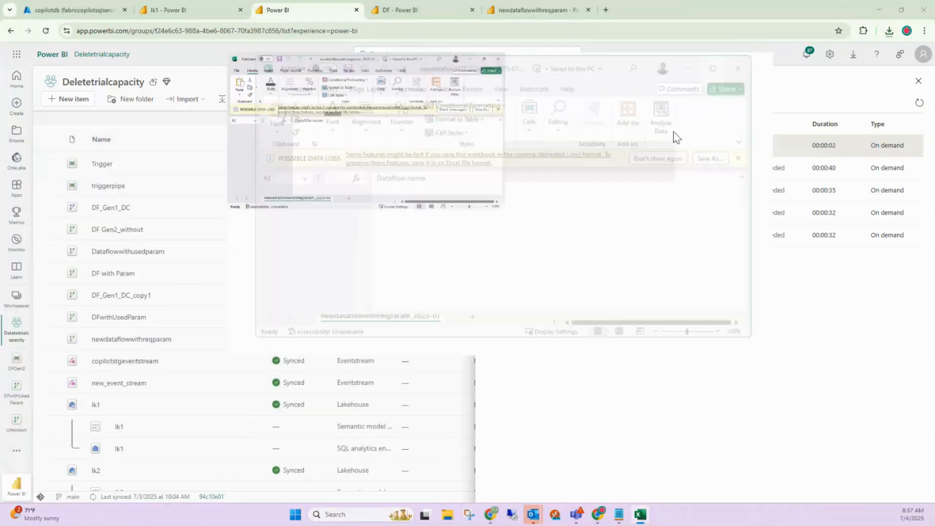
left_click(408, 262)
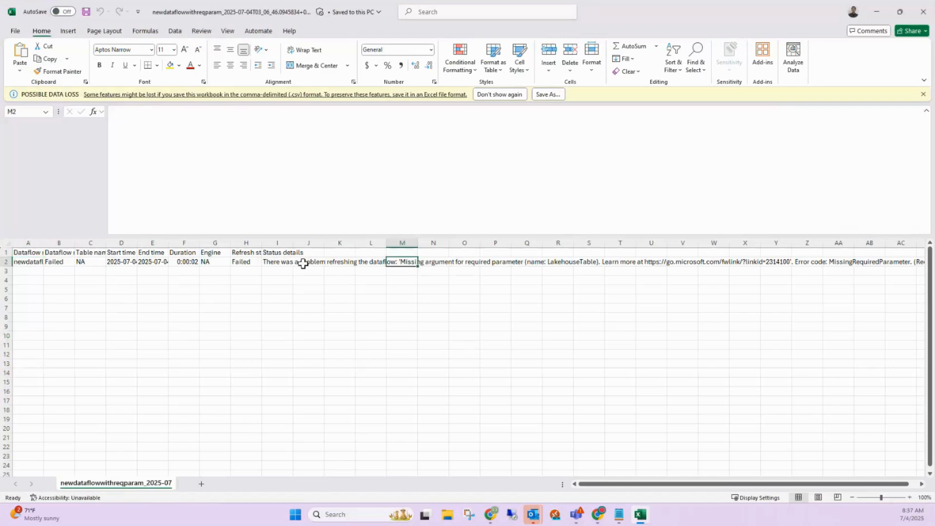
left_click(285, 261)
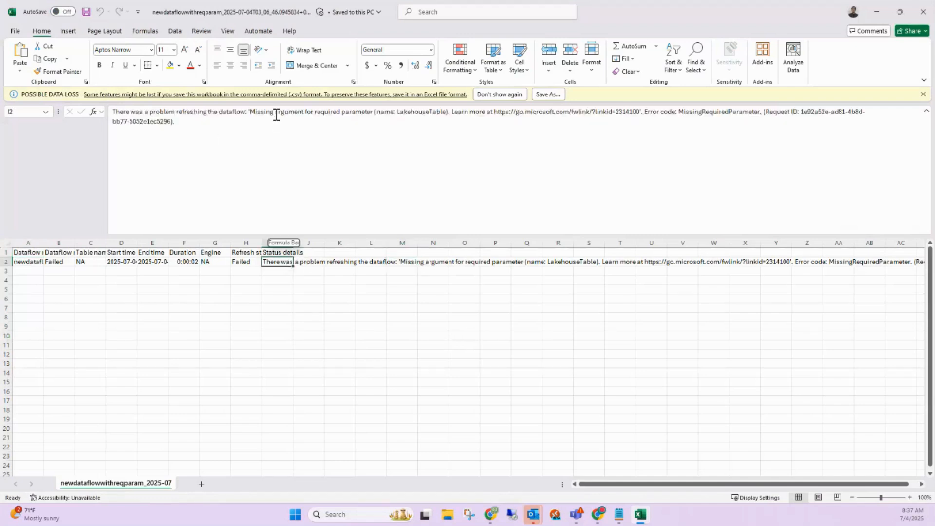
left_click_drag(276, 116, 646, 180)
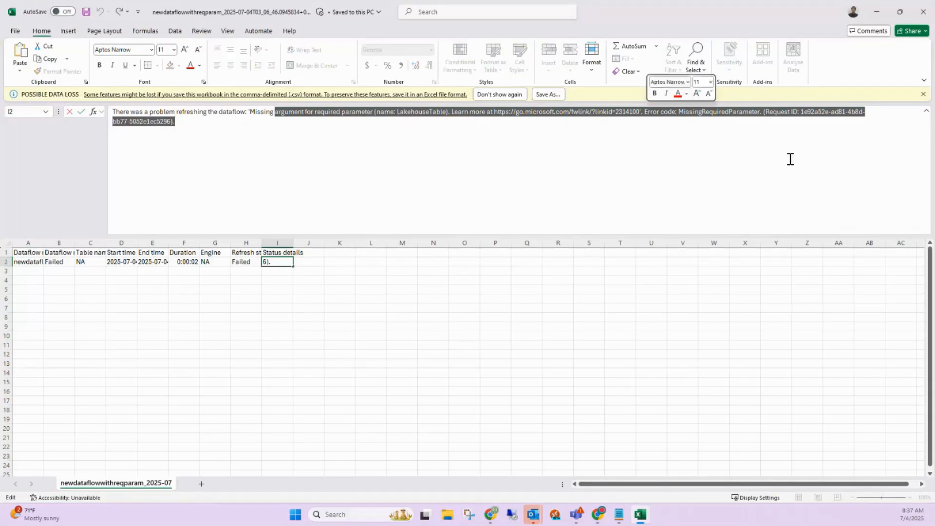
left_click(922, 16)
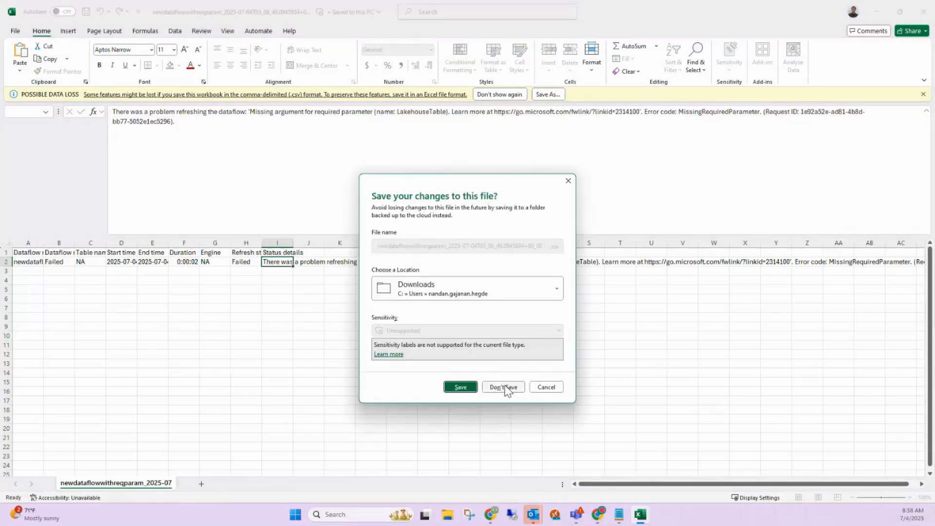
left_click(505, 386)
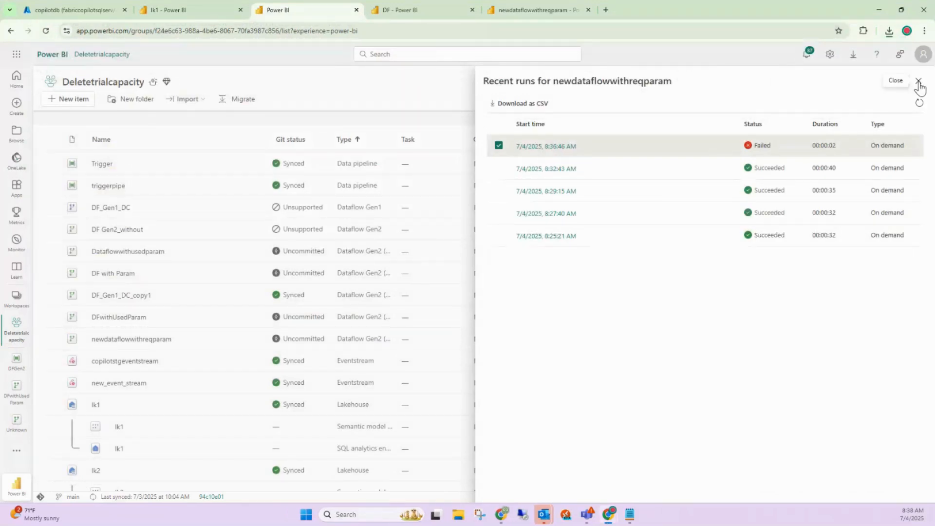
- Refresh newdataflowwithreqparam manually from the Deletetrialcapacity workspace and display its recent runs
left_click(918, 83)
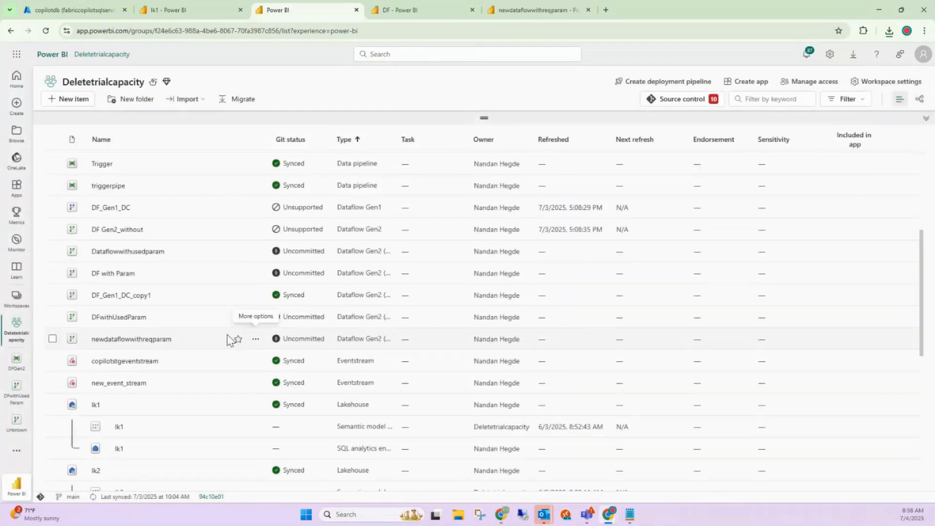
left_click(255, 339)
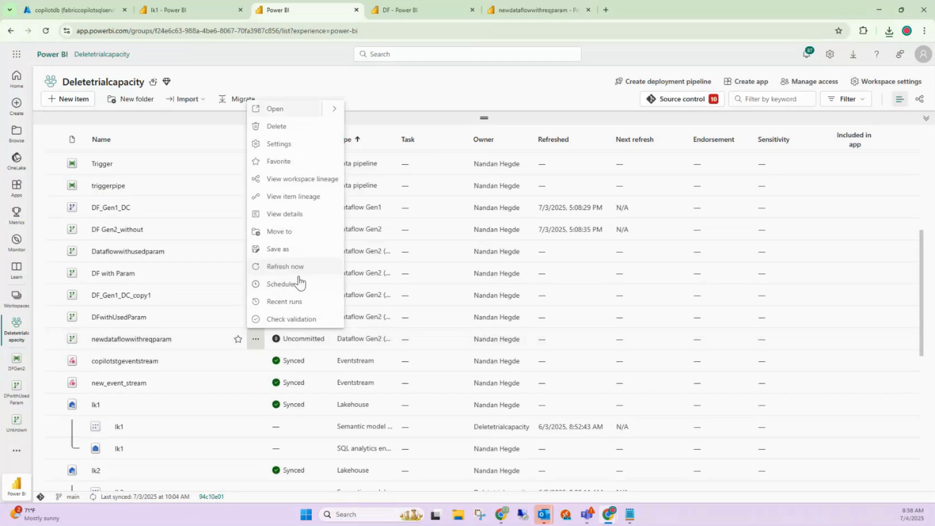
left_click(291, 267)
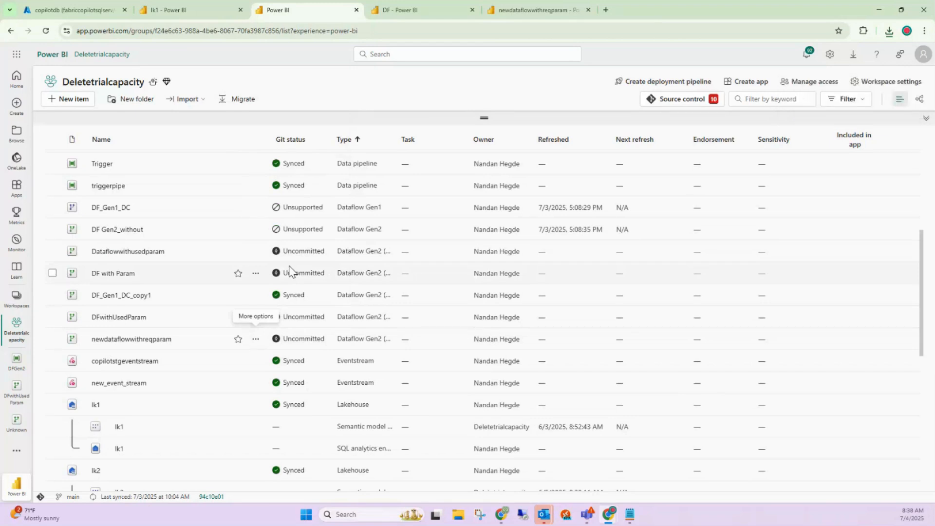
left_click(255, 340)
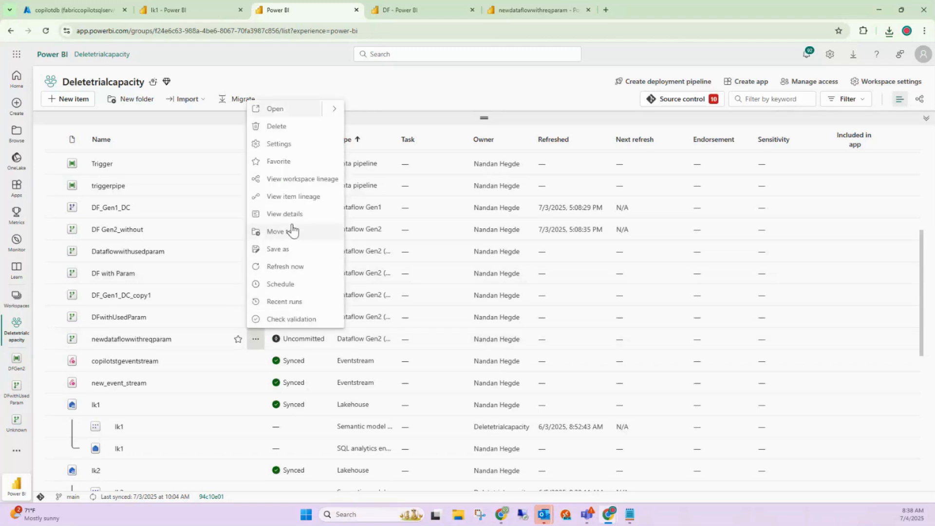
left_click(297, 302)
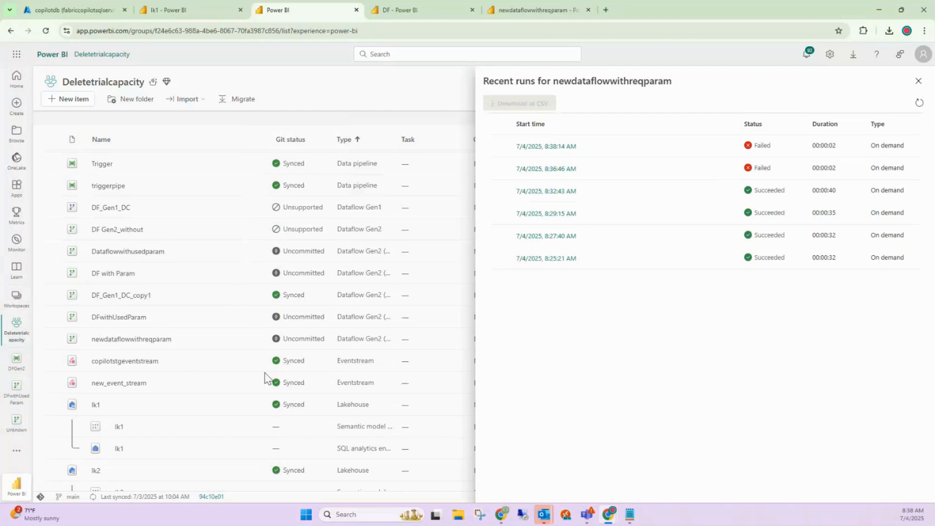
- Review the Dataflow1 activity's settings in the DF pipeline alongside the recent runs of newdataflowwithreqparam
left_click(432, 2)
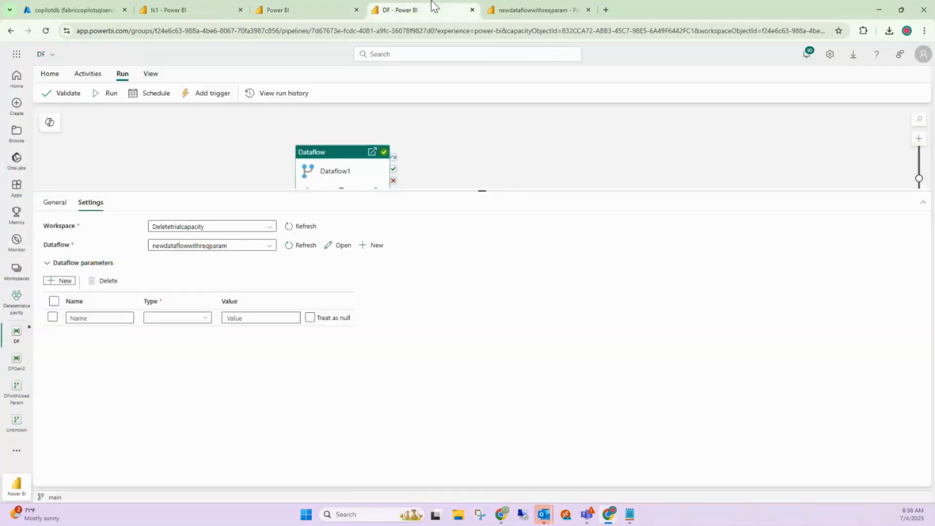
left_click(341, 168)
left_click_drag(342, 142, 343, 138)
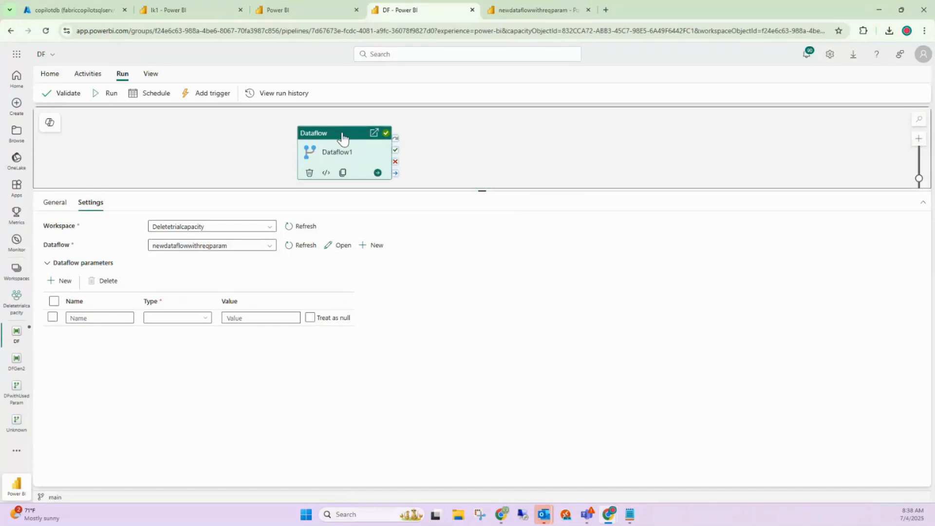
left_click(302, 2)
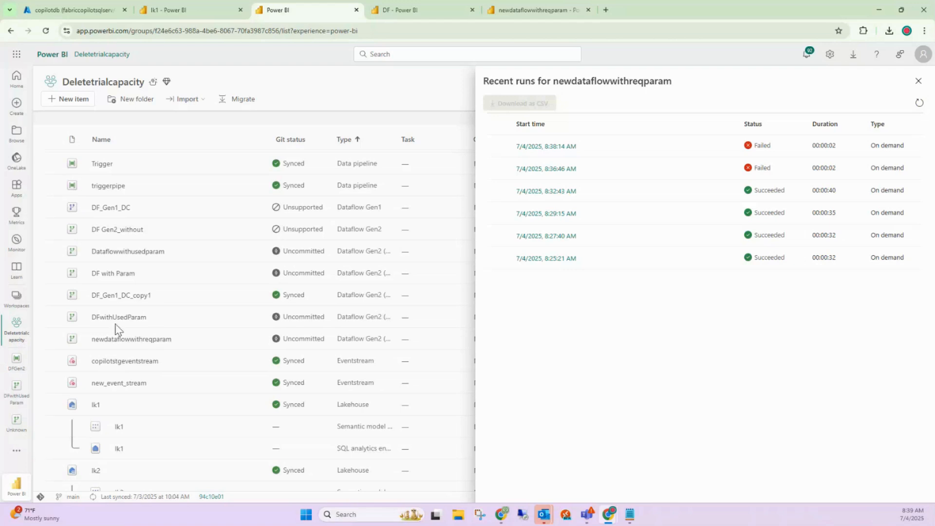
left_click(416, 7)
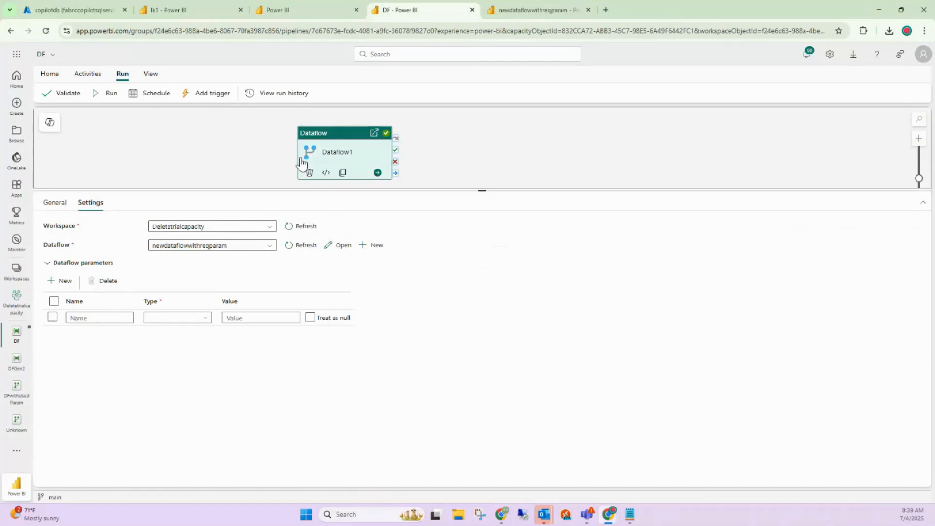
- Name Dataflow1's new dataflow parameter LakeHousetable, checking it against the parameter in newdataflowwithreqparam's query list
left_click(500, 17)
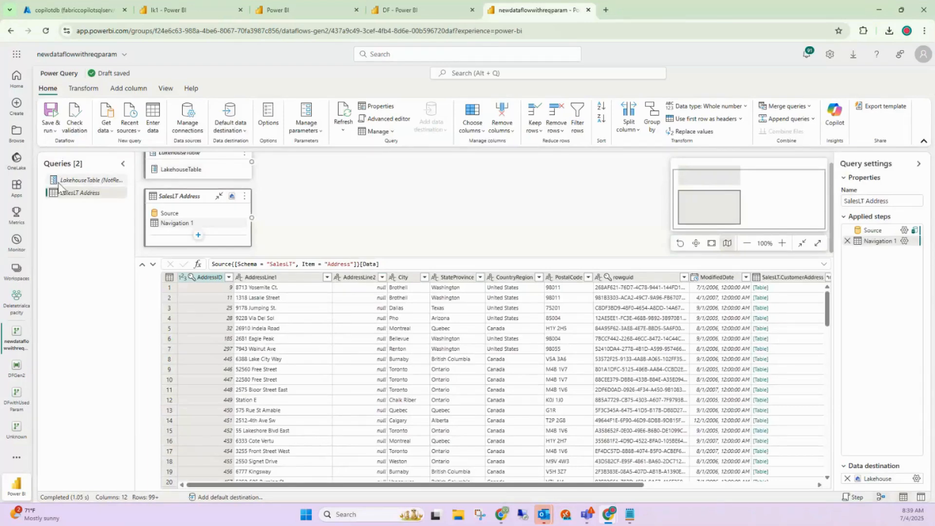
left_click(401, 10)
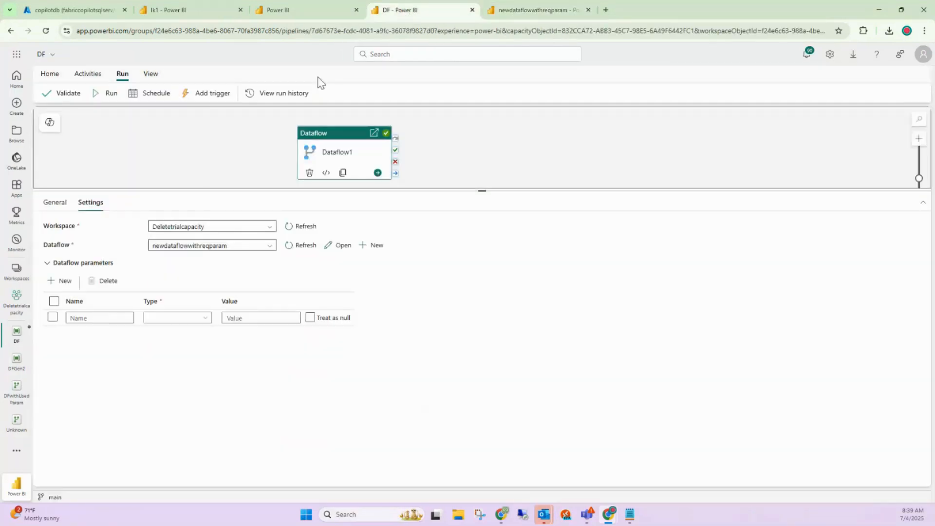
left_click(107, 319)
type("Lakeh")
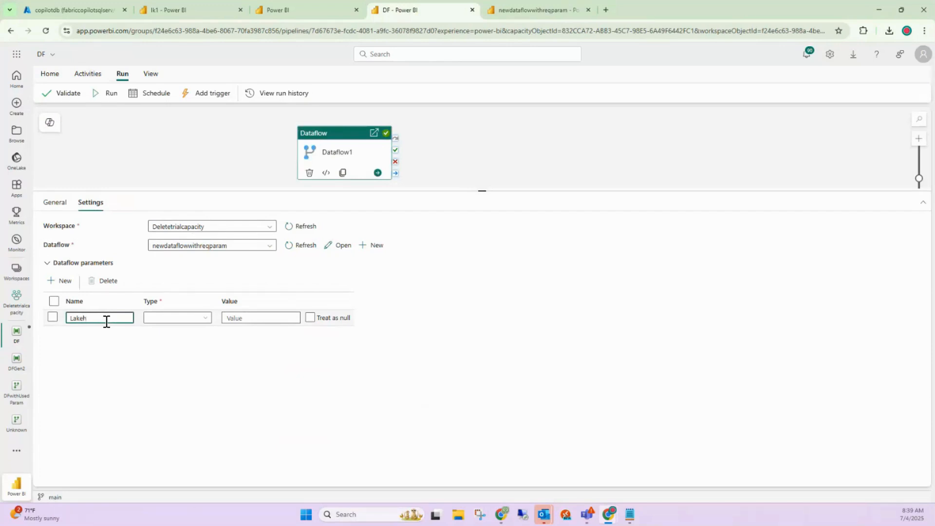
key("BackSpace")
type("Housetable")
left_click(526, 6)
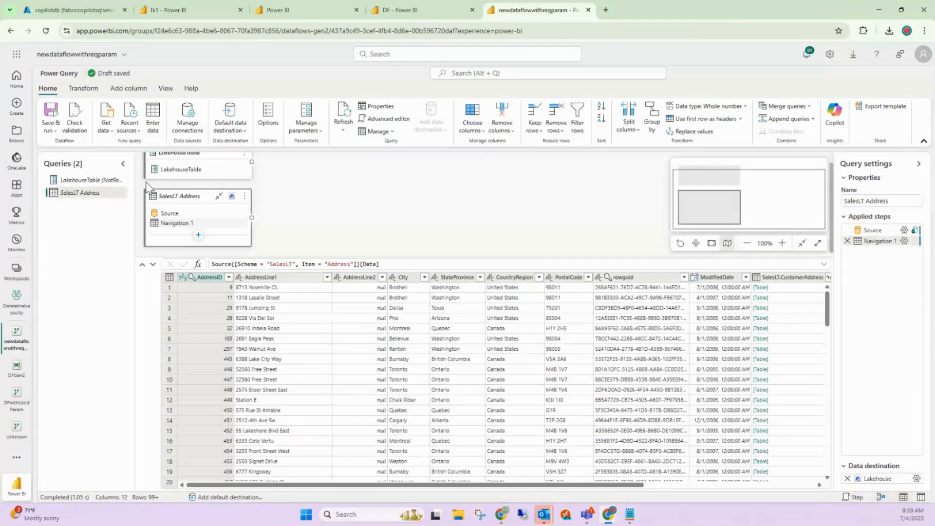
left_click(411, 7)
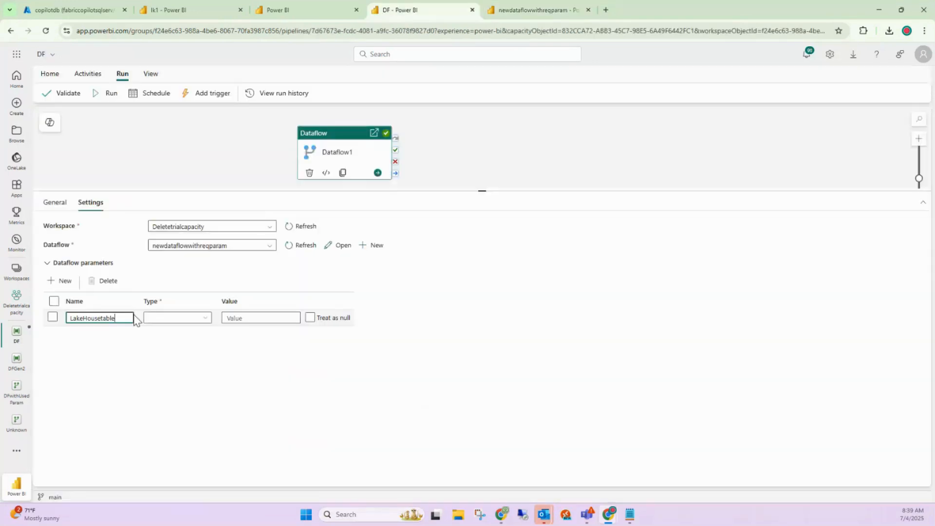
- Set the LakeHousetable parameter's type to String and its value to 1234abc
left_click(183, 319)
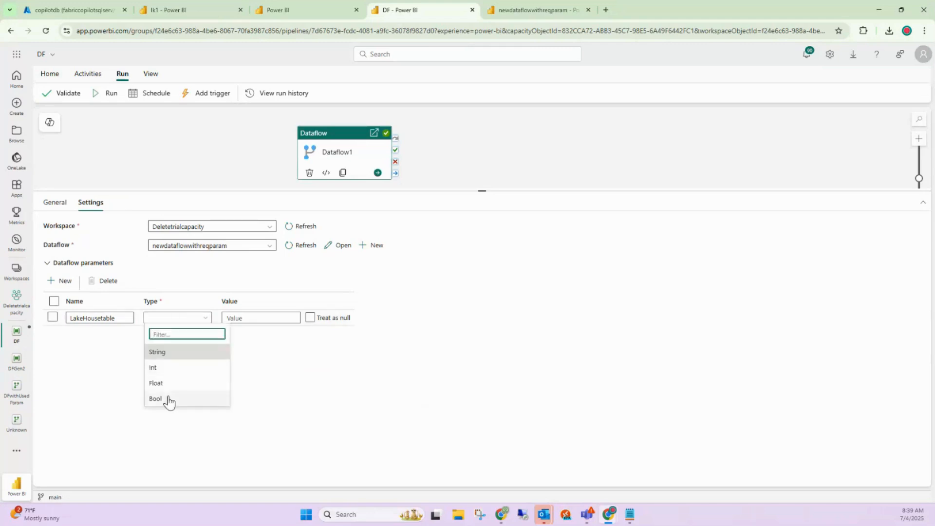
left_click(166, 351)
left_click(246, 318)
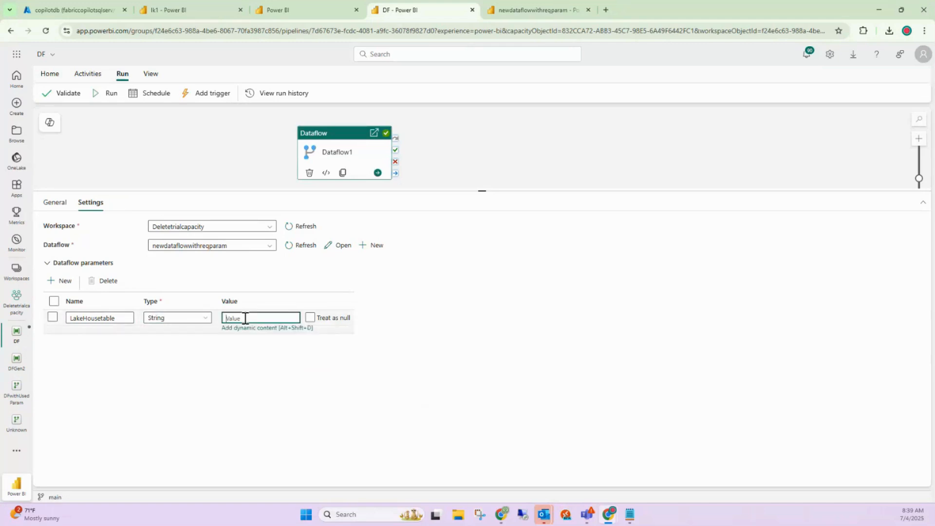
type("1234abc")
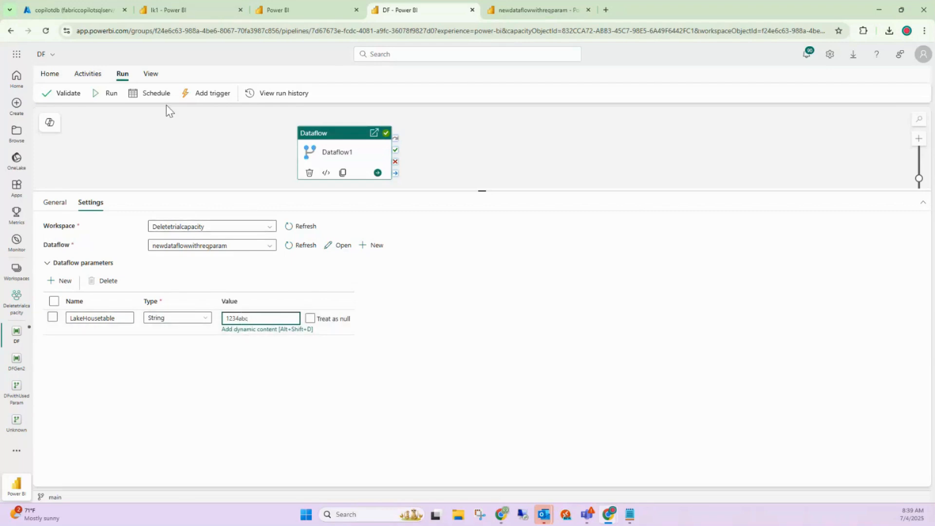
- Save and run the DF pipeline, refreshing the activity run status until the run ends
left_click(111, 94)
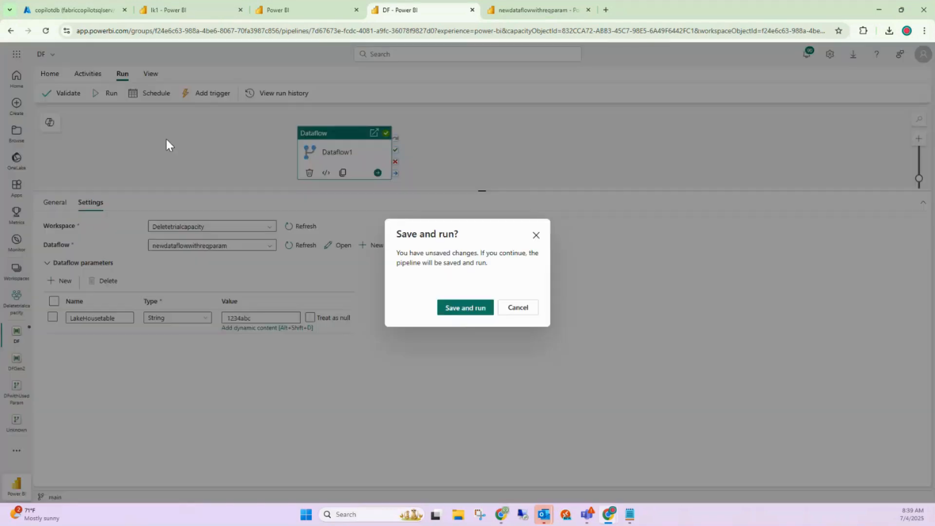
left_click(457, 308)
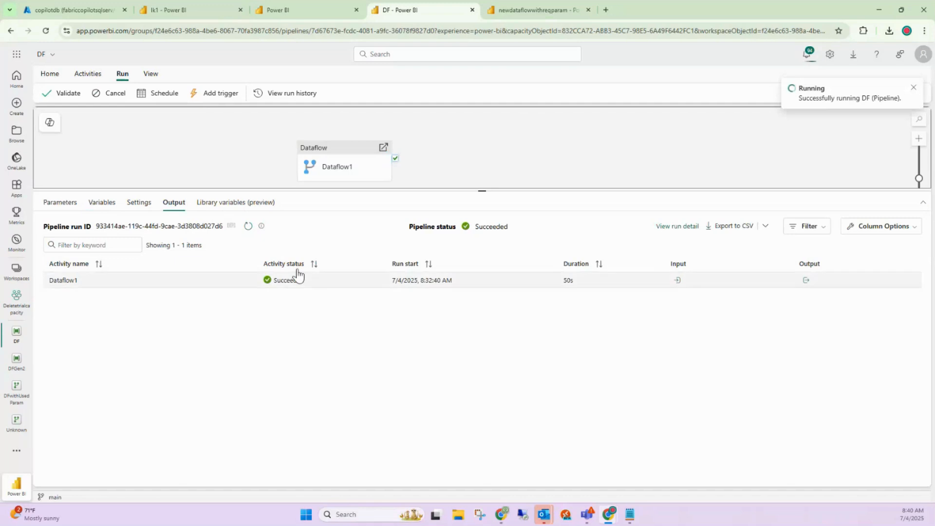
left_click(246, 230)
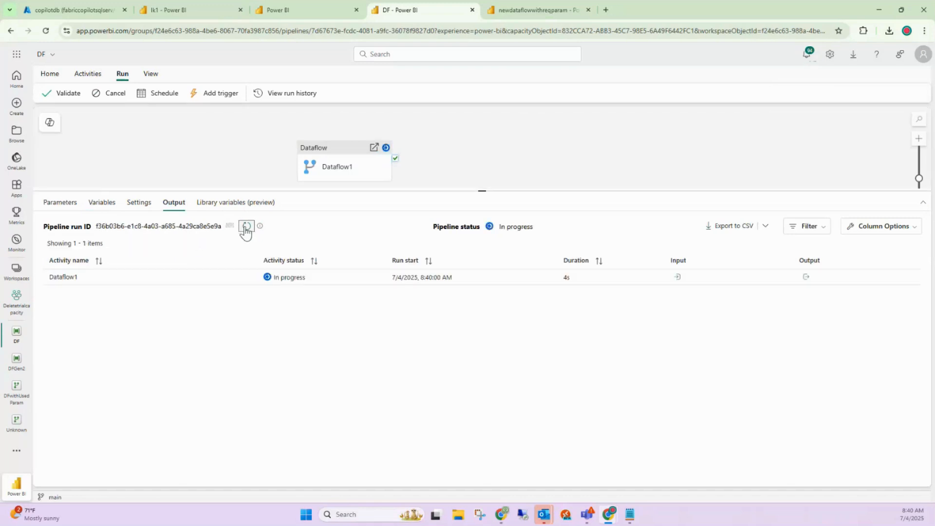
left_click(246, 230)
left_click(246, 227)
left_click(247, 227)
left_click(246, 227)
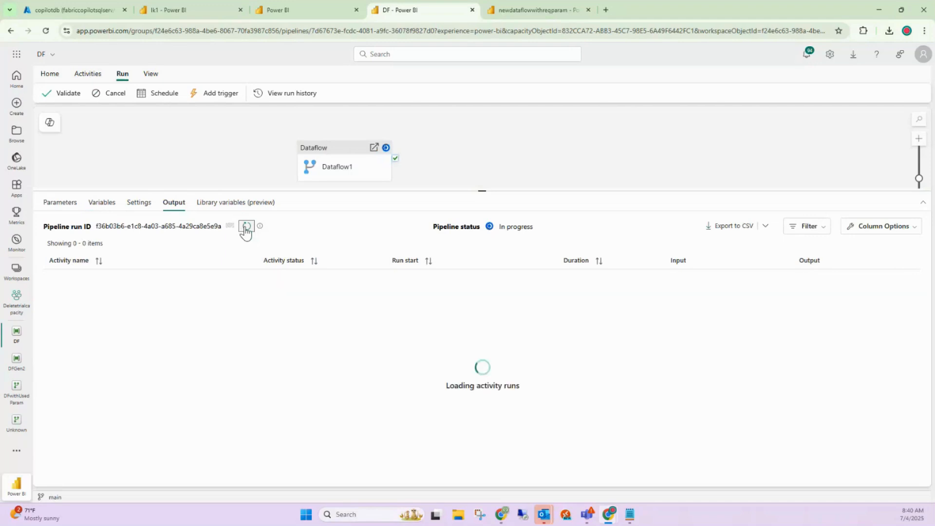
left_click(247, 227)
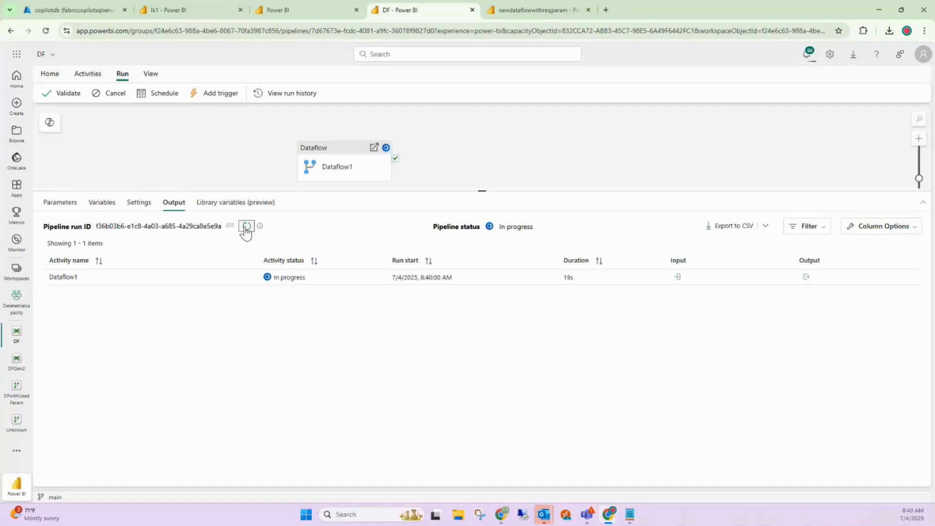
left_click(246, 227)
left_click(246, 226)
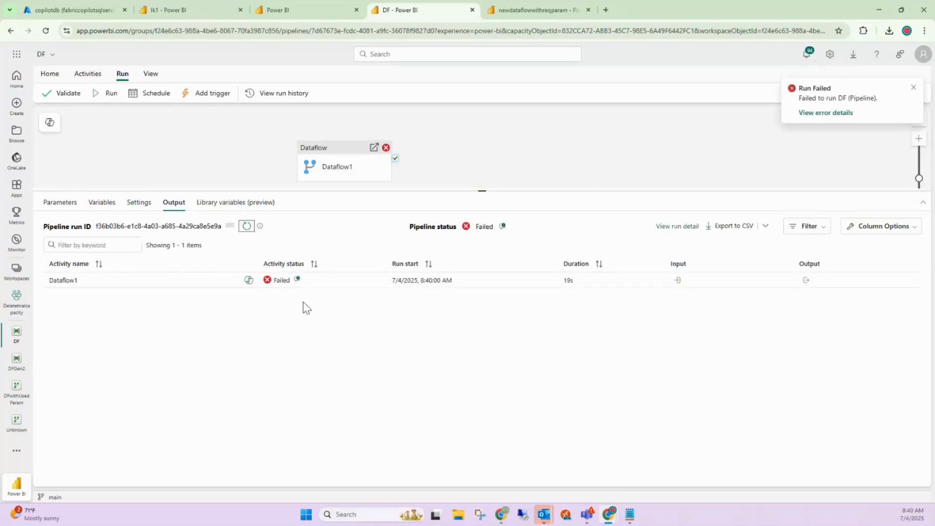
- Read the error details of the failed Dataflow1 activity run, then close them
left_click(297, 280)
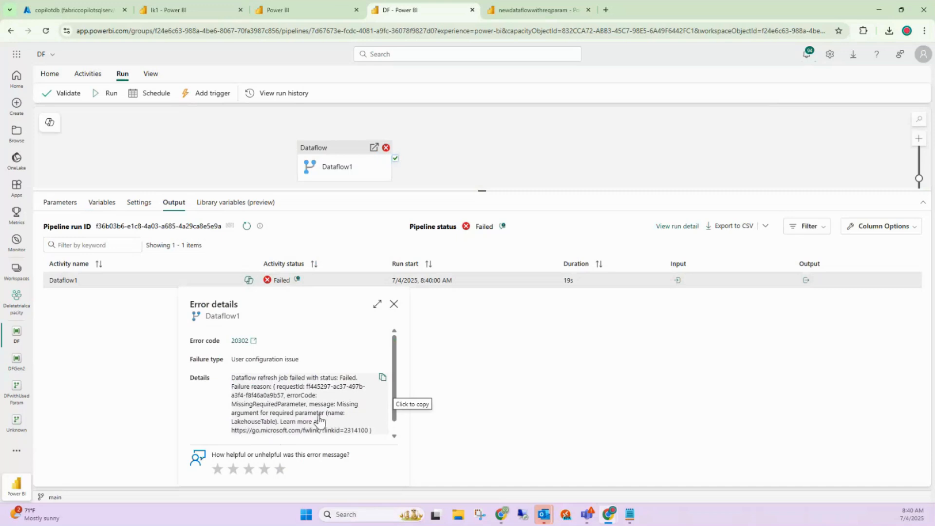
scroll(322, 414, "down", 1)
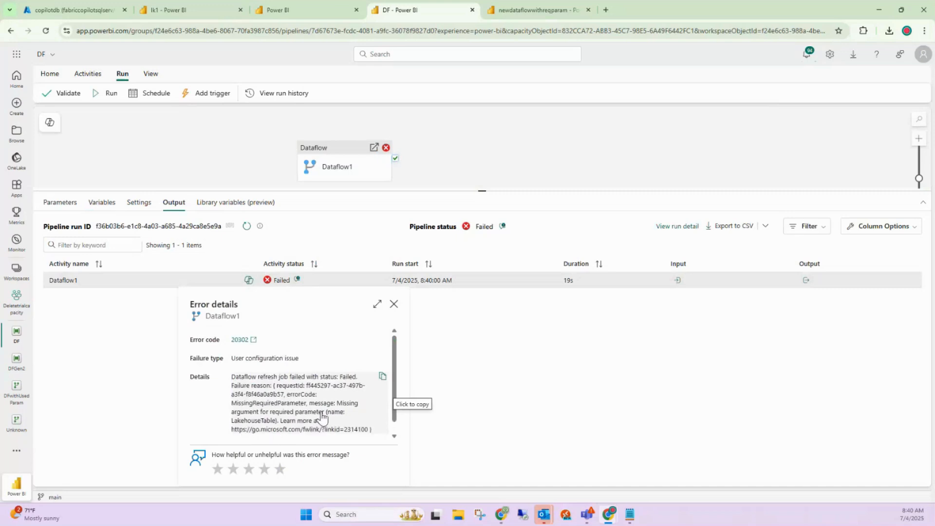
scroll(322, 416, "down", 1)
left_click(394, 305)
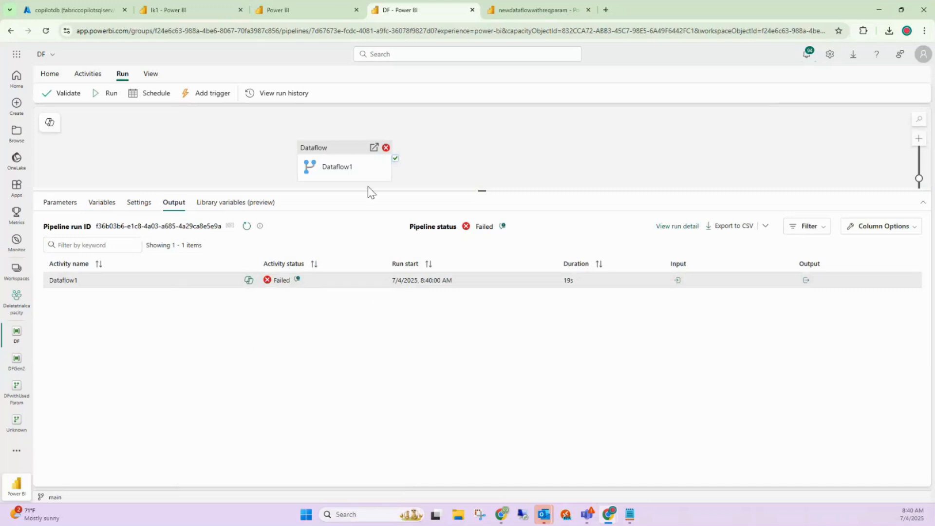
- Correct the capitalization of Dataflow1's dataflow parameter name to LakehouseTable
left_click(350, 174)
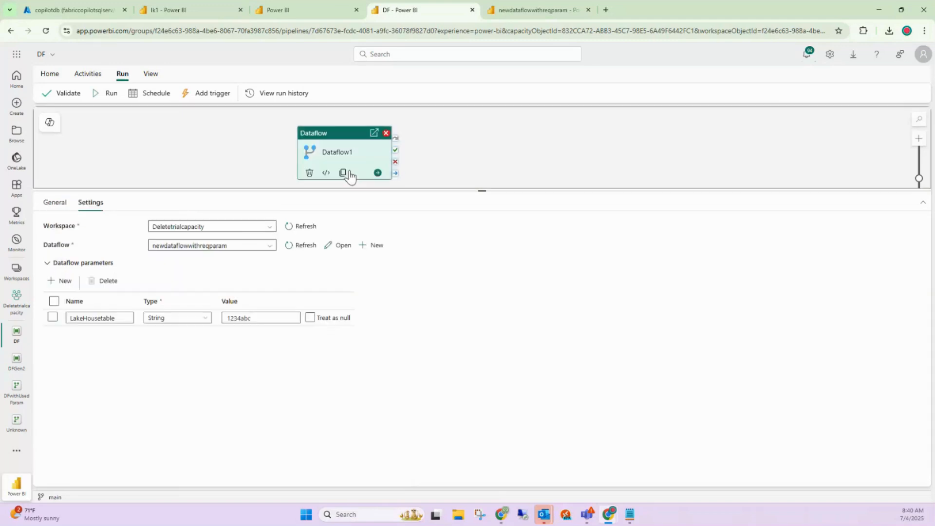
left_click(89, 319)
key("BackSpace")
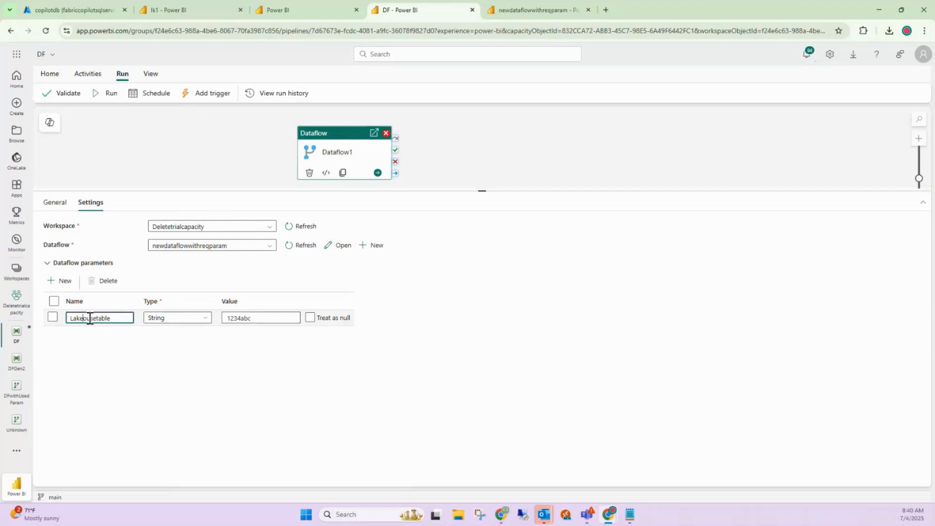
type("h")
left_click(103, 318)
key("BackSpace")
type("T")
- Save and rerun the DF pipeline with the corrected parameter name, and refresh its run output
left_click(116, 99)
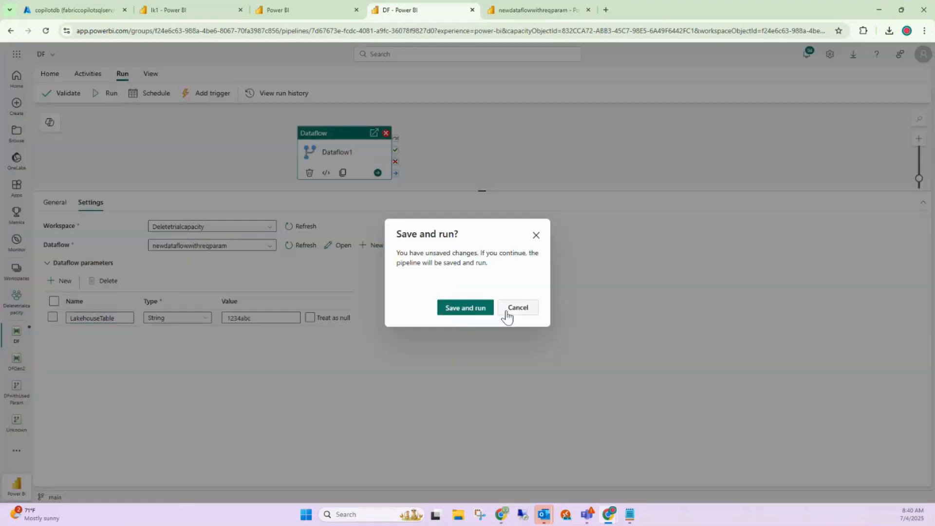
left_click(466, 310)
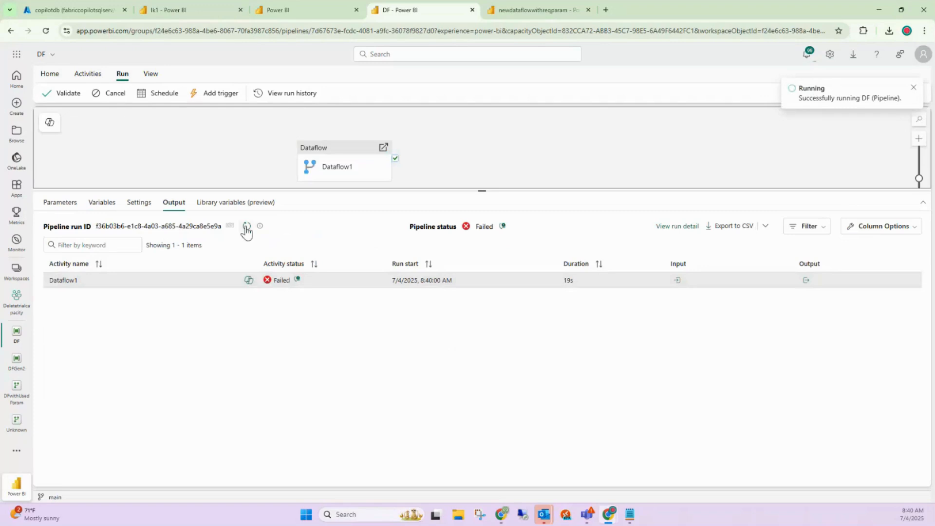
left_click(246, 226)
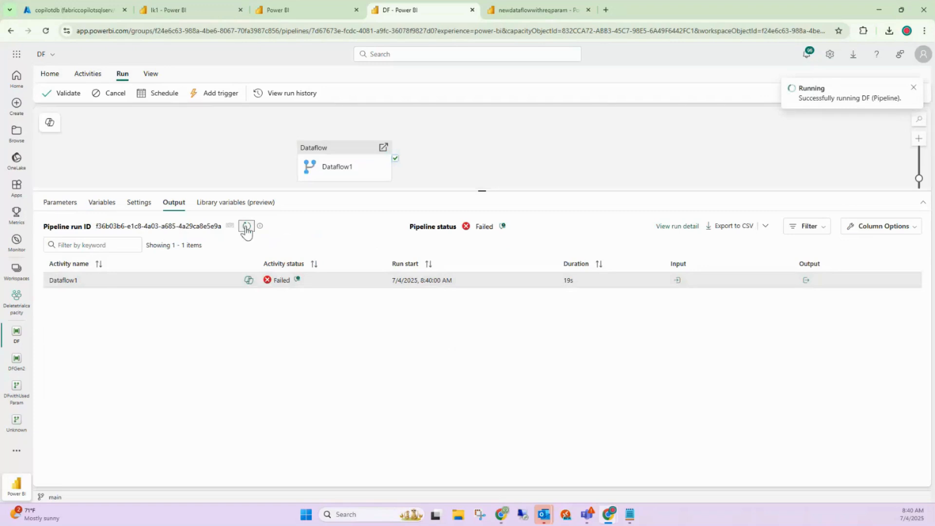
- Refresh the lk1 lakehouse's table list while the pipeline runs, then return to the DF pipeline
left_click(172, 5)
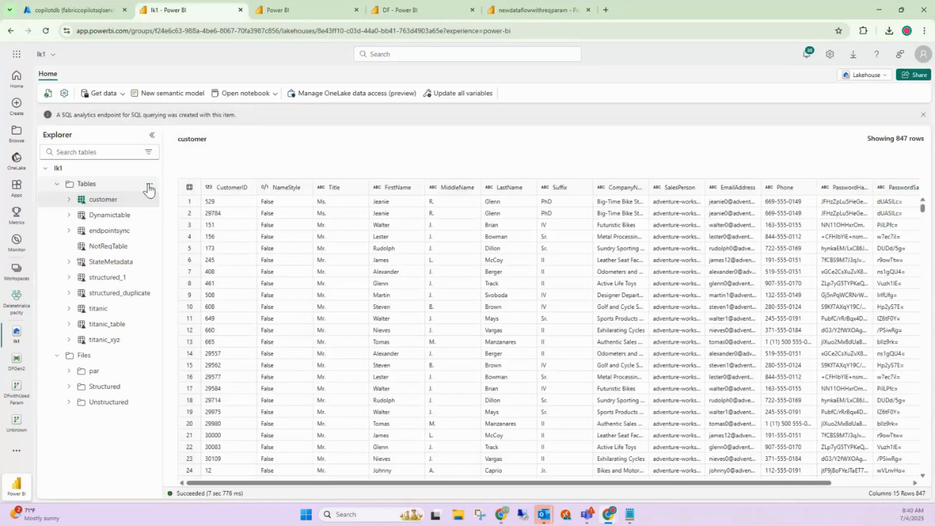
left_click(149, 185)
left_click(170, 258)
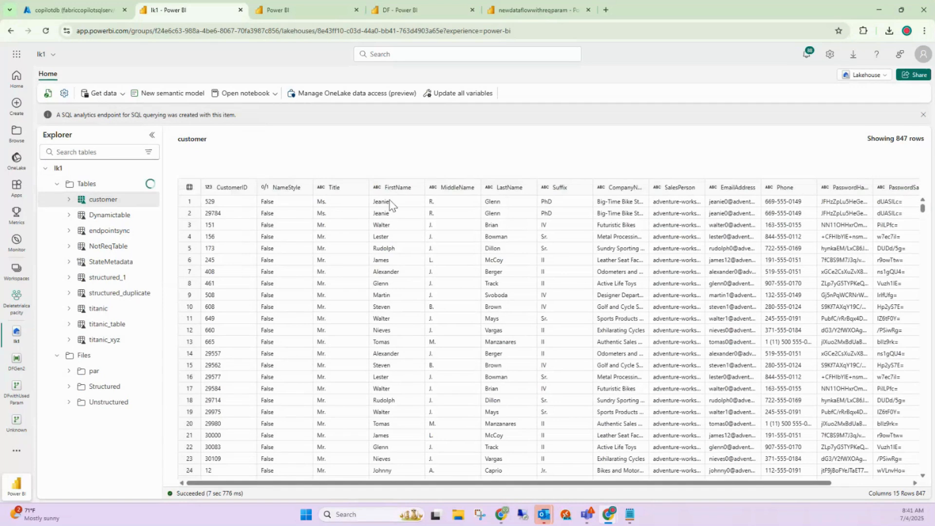
left_click(408, 10)
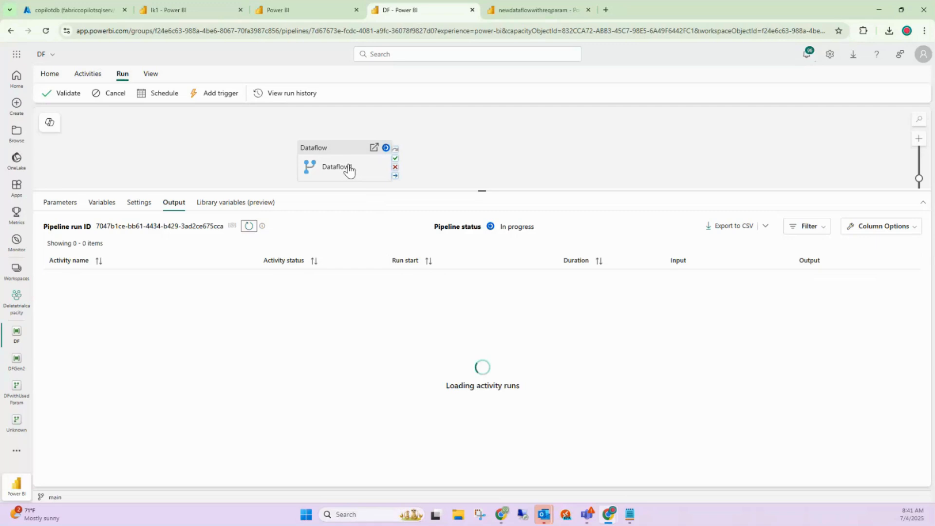
- Monitor the current DF pipeline run by refreshing its activity status until Dataflow1 finishes
left_click(246, 232)
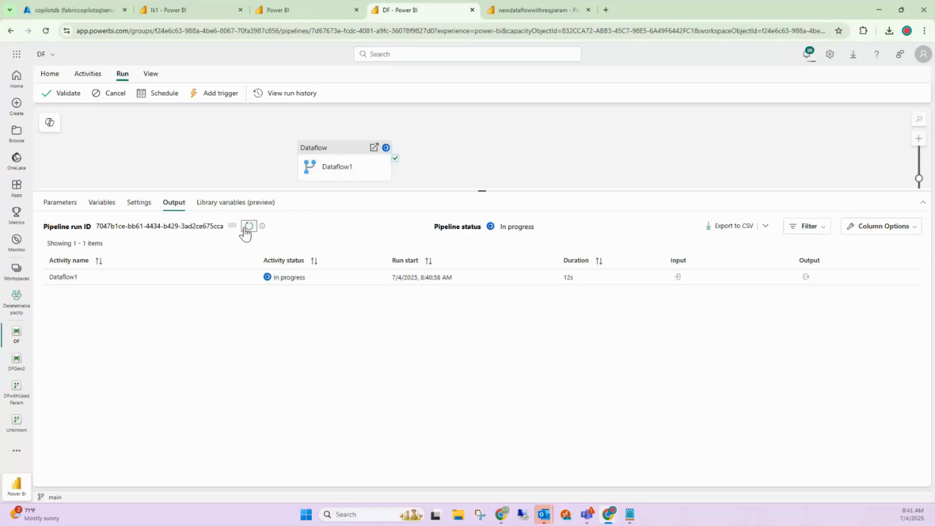
left_click(249, 227)
left_click(246, 231)
left_click(248, 226)
left_click(249, 227)
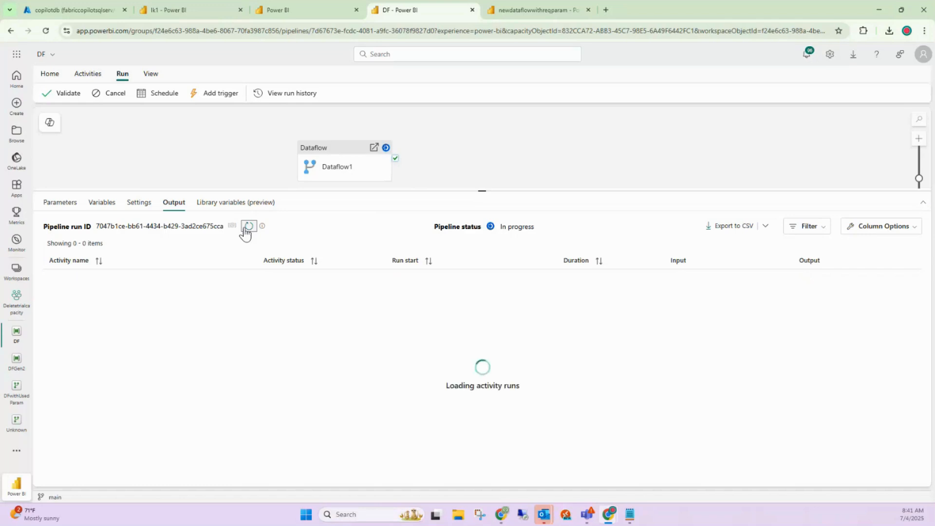
left_click(248, 227)
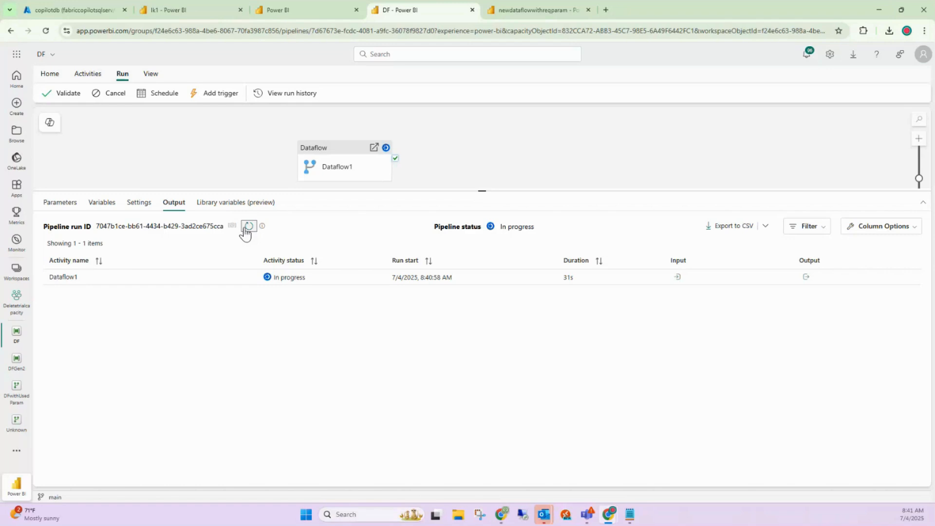
left_click(247, 227)
left_click(248, 227)
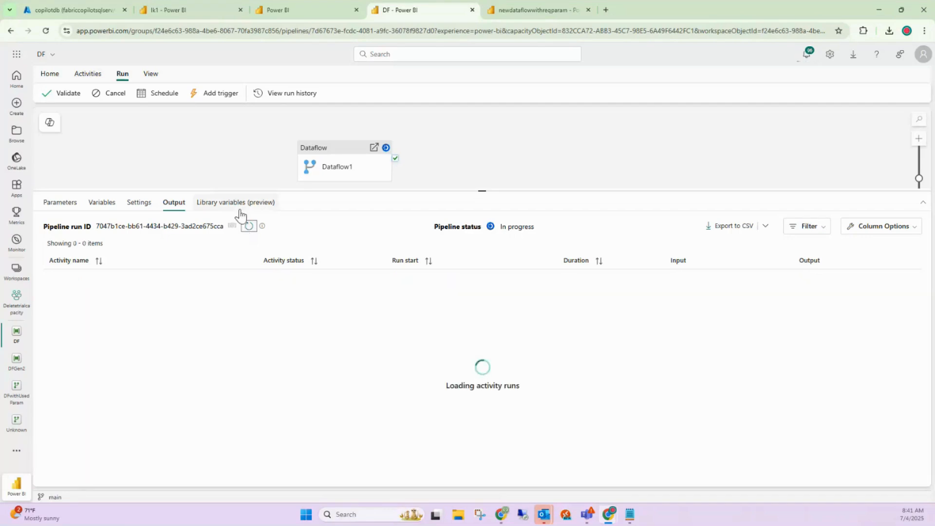
left_click(249, 226)
left_click(250, 226)
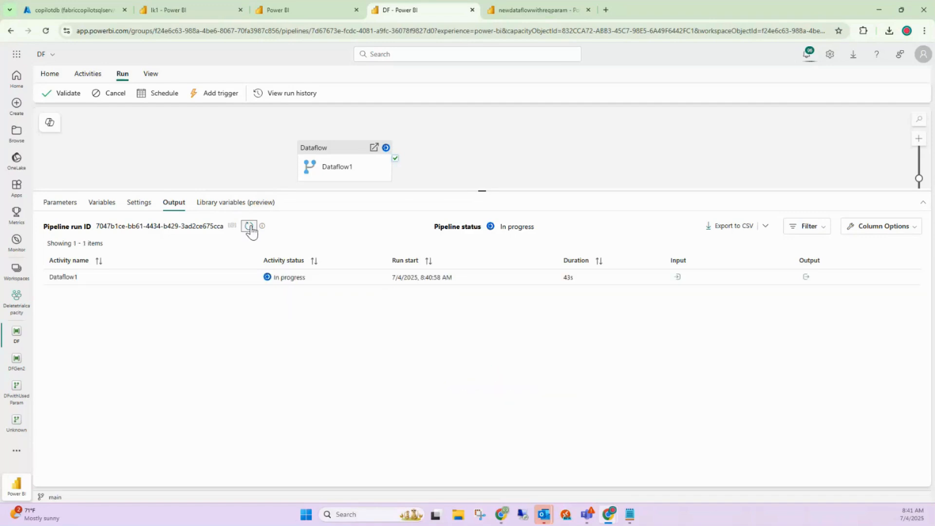
left_click(250, 227)
left_click(250, 227)
- Refresh the Tables folder in the lk1 lakehouse to check for the table named by the pipeline parameter
left_click(222, 7)
left_click(149, 184)
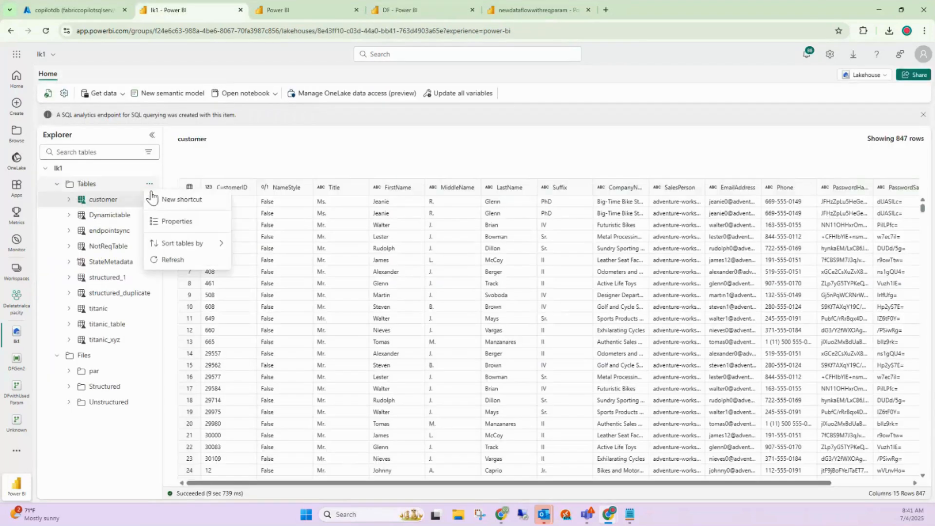
left_click(173, 261)
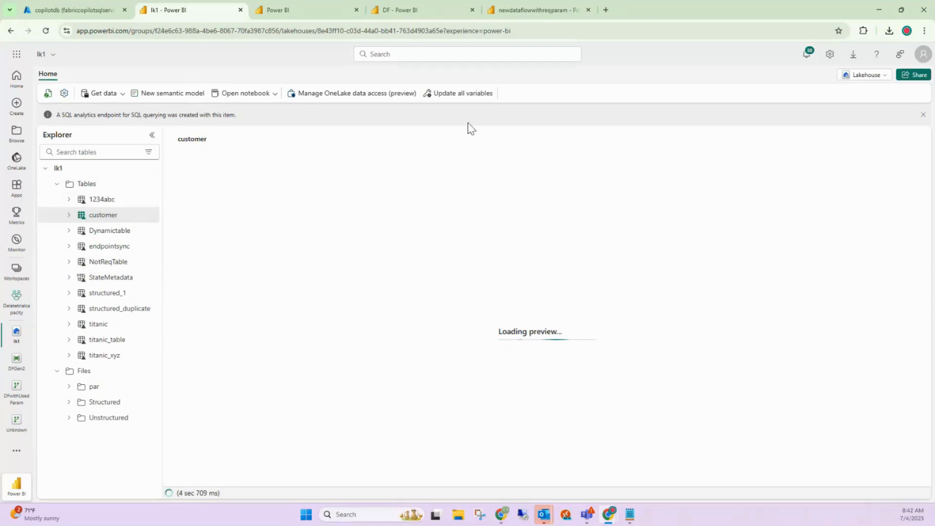
- Make the LakehouseTable parameter in newdataflowwithreqparam optional by clearing its Required setting
left_click(521, 9)
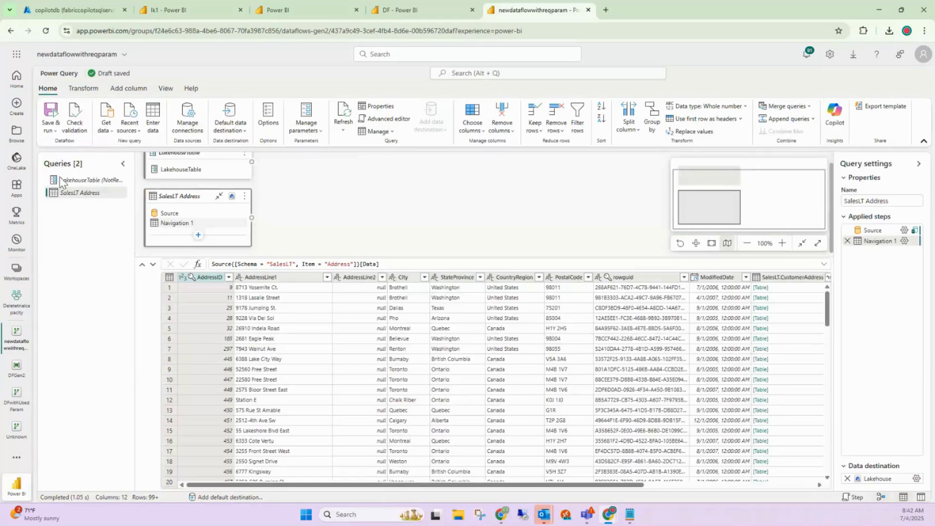
left_click(300, 133)
left_click(344, 159)
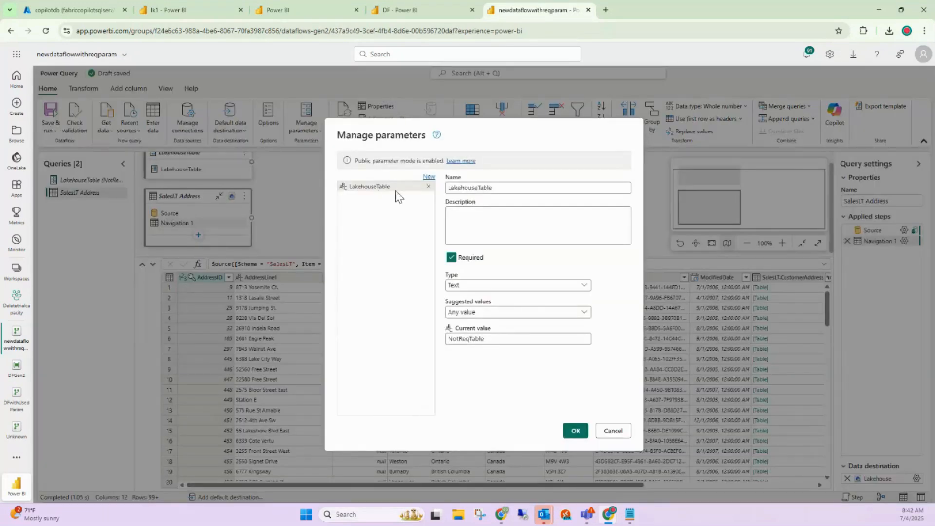
left_click(451, 257)
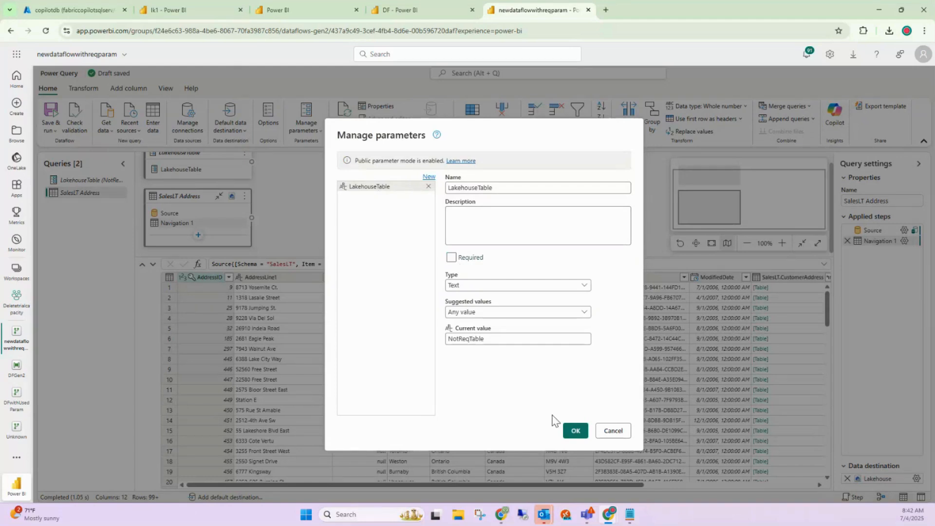
left_click(575, 431)
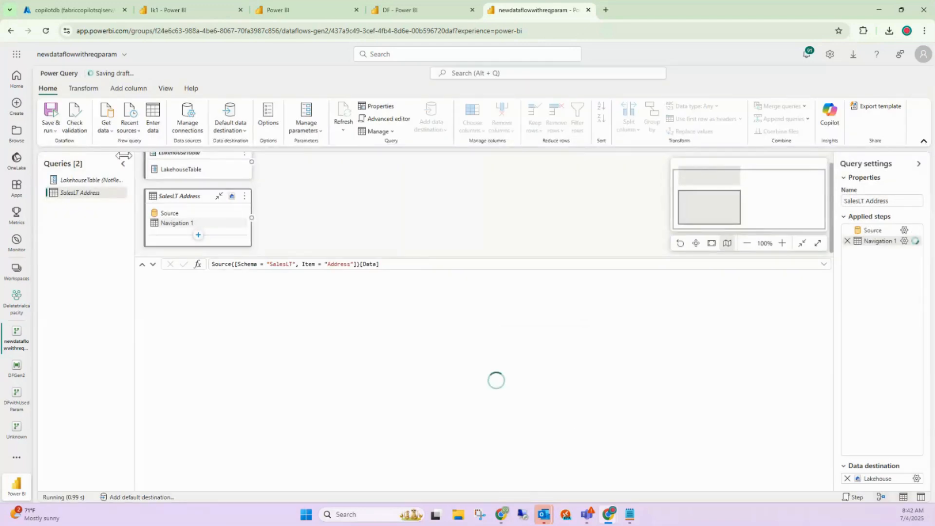
- Delete the NotReqTable table from the lk1 lakehouse
left_click(178, 10)
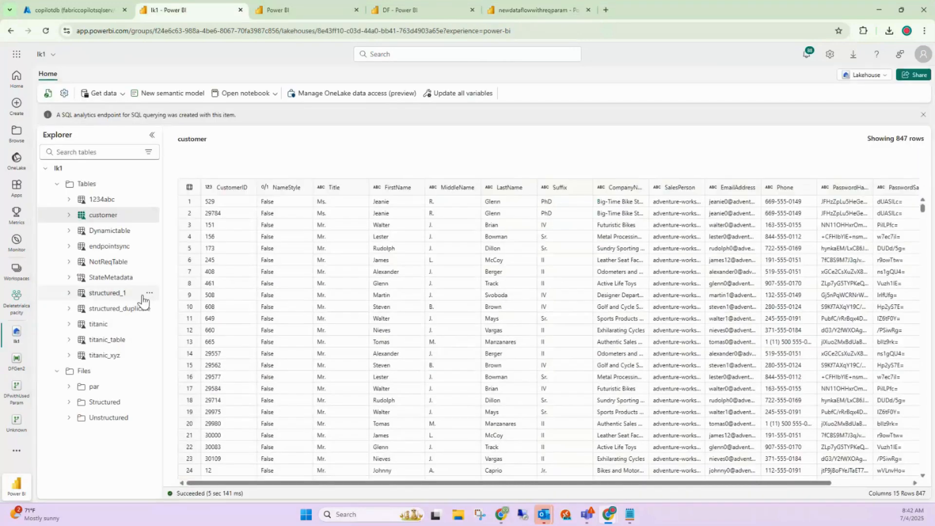
left_click(149, 262)
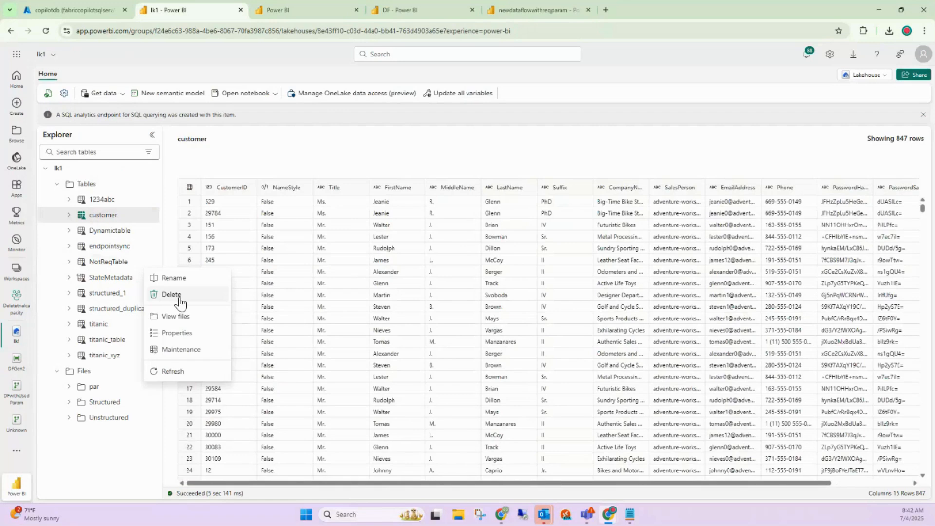
left_click(179, 294)
left_click(474, 310)
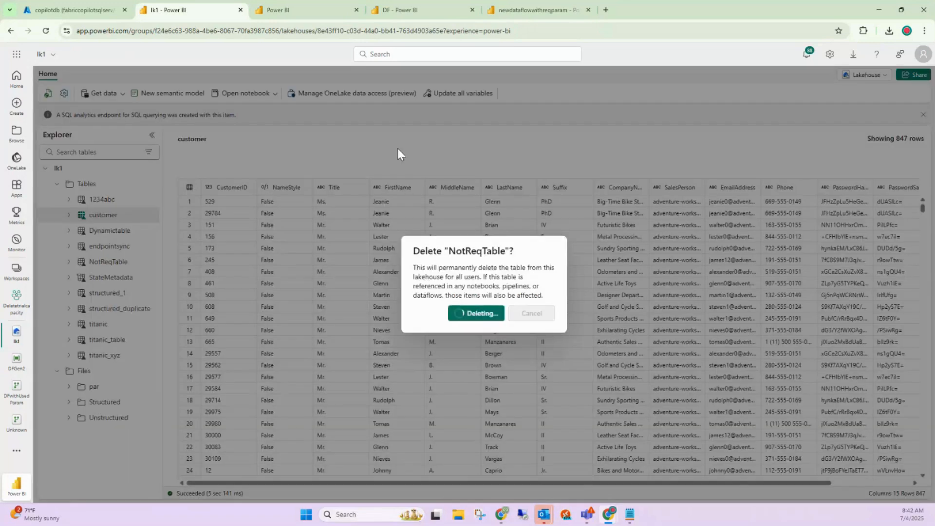
- Save and run newdataflowwithreqparam with its LakehouseTable parameter no longer required
left_click(325, 7)
left_click(418, 7)
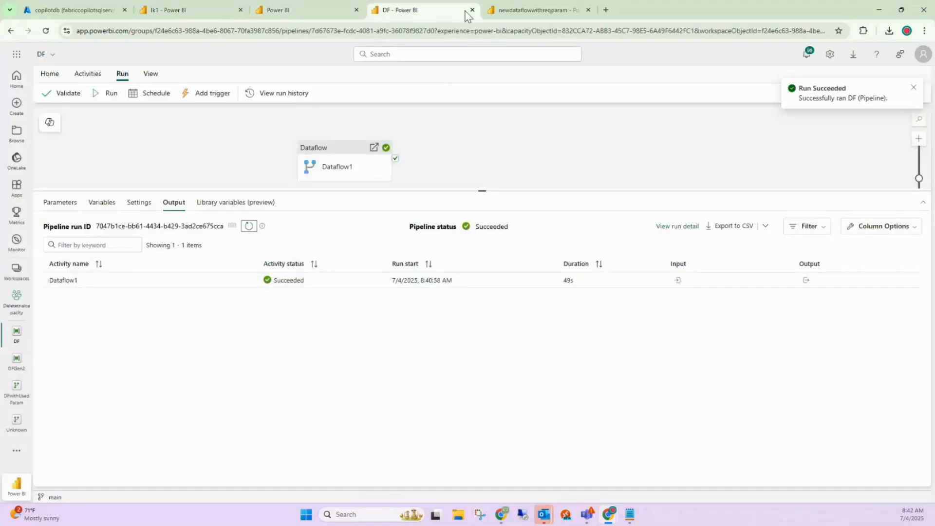
left_click(512, 7)
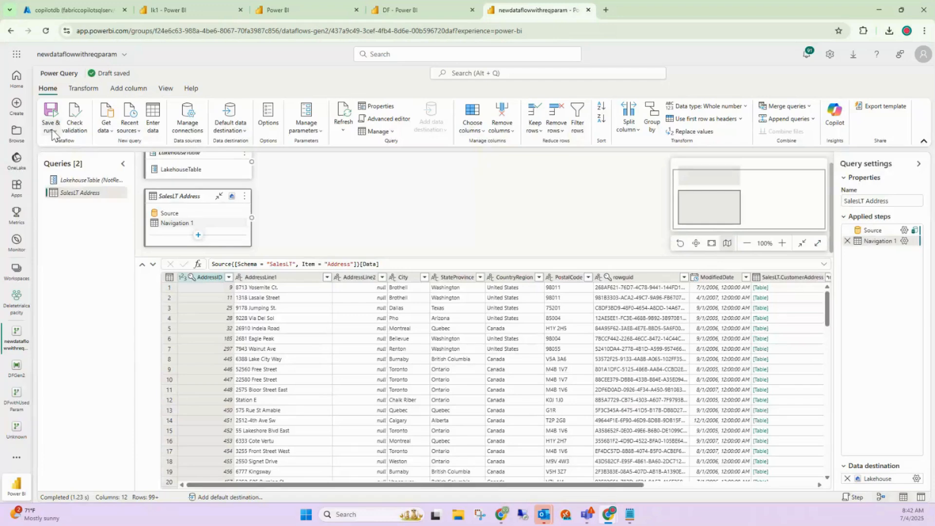
left_click(51, 125)
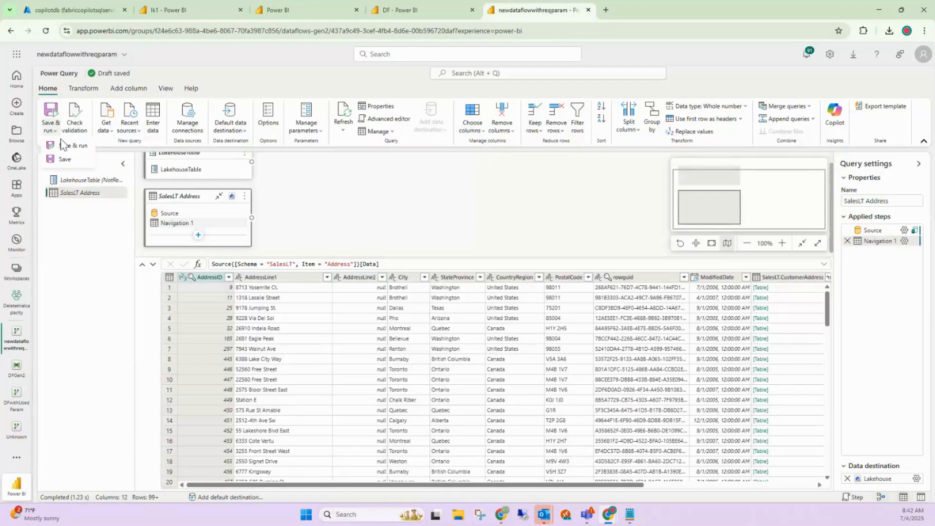
left_click(68, 146)
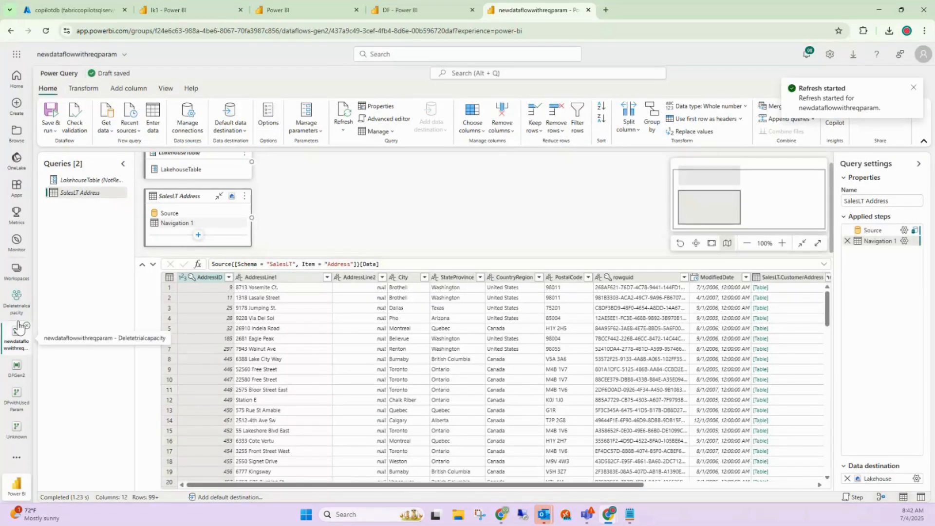
- Refresh the recent runs of newdataflowwithreqparam in the Deletetrialcapacity workspace to check the status of the latest run
left_click(404, 10)
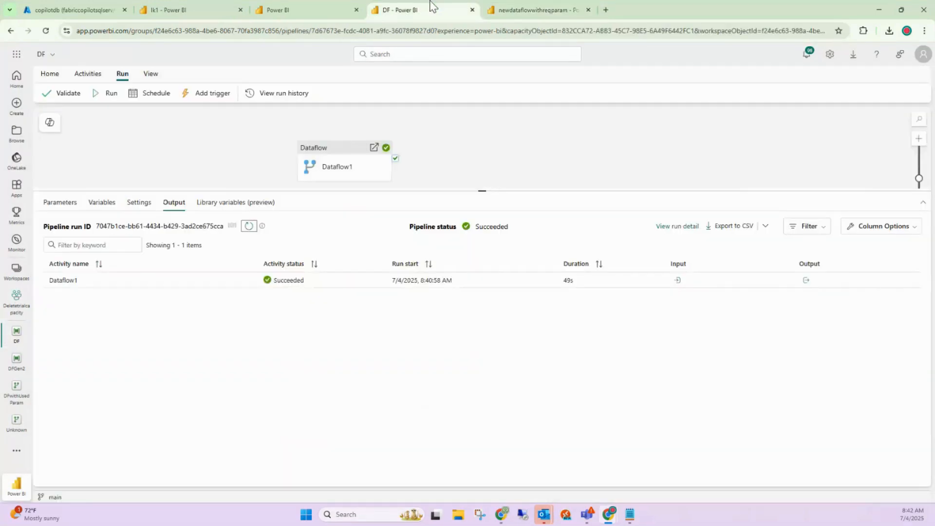
left_click(321, 14)
left_click(919, 100)
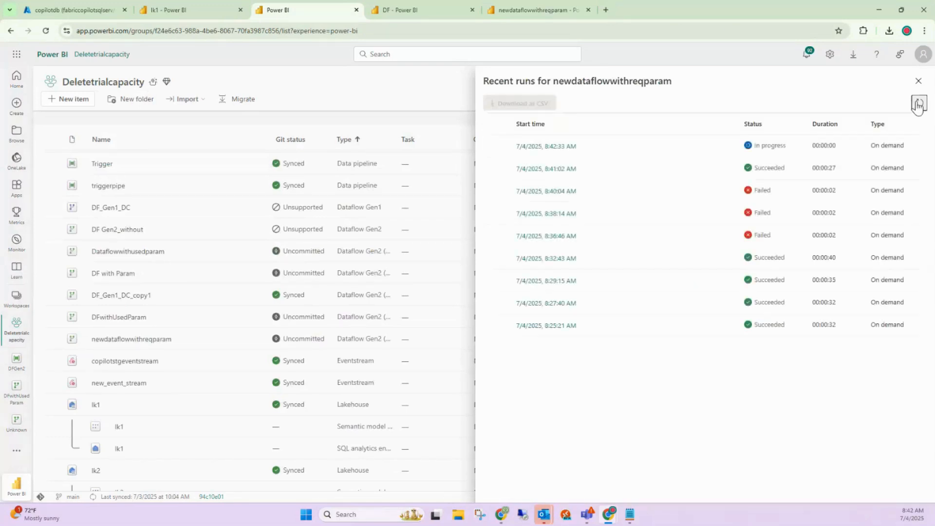
left_click(919, 104)
left_click(915, 104)
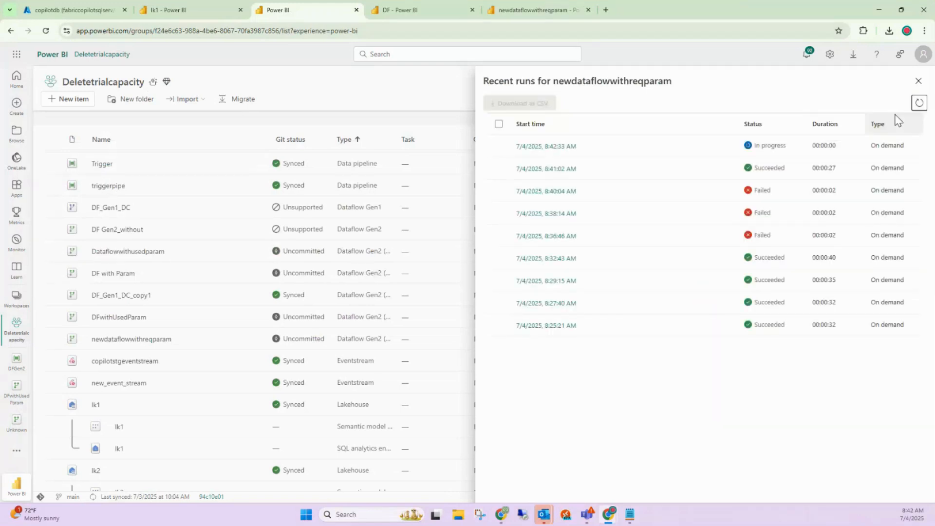
left_click(919, 104)
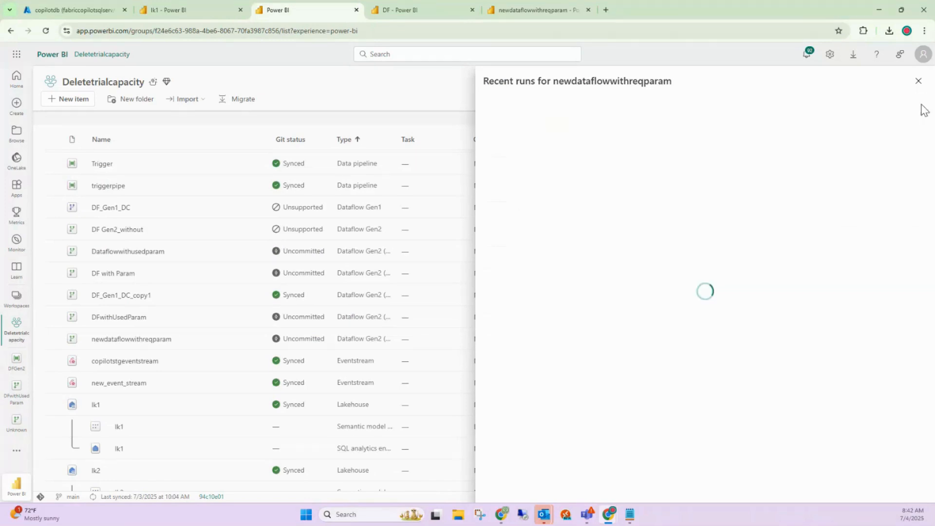
left_click(443, 2)
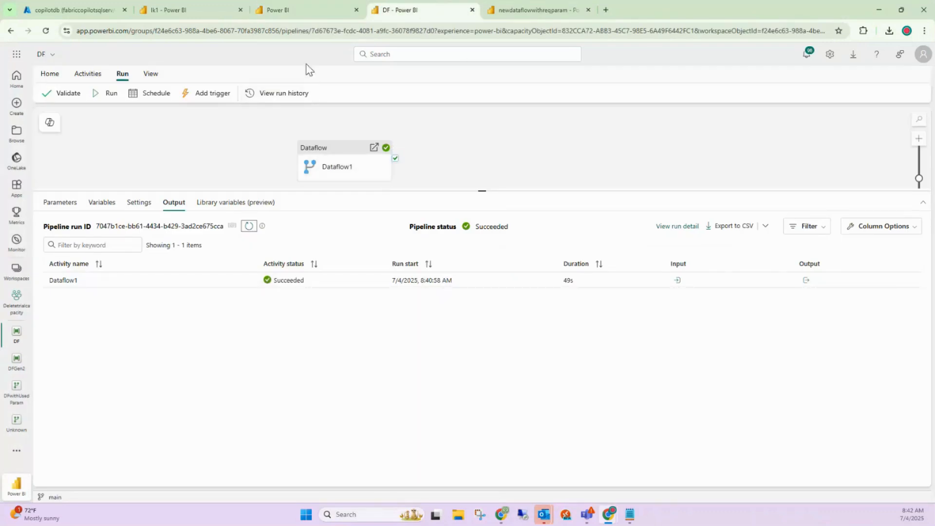
left_click(301, 6)
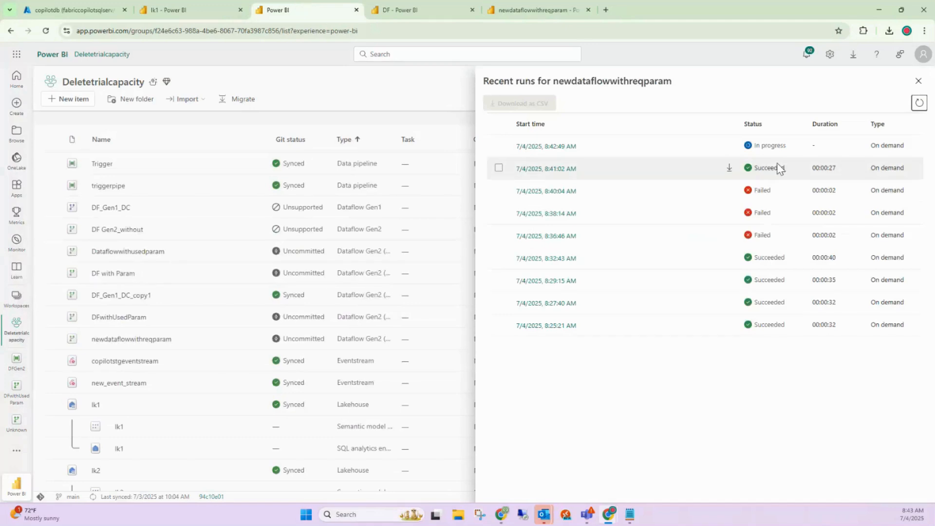
left_click(424, 12)
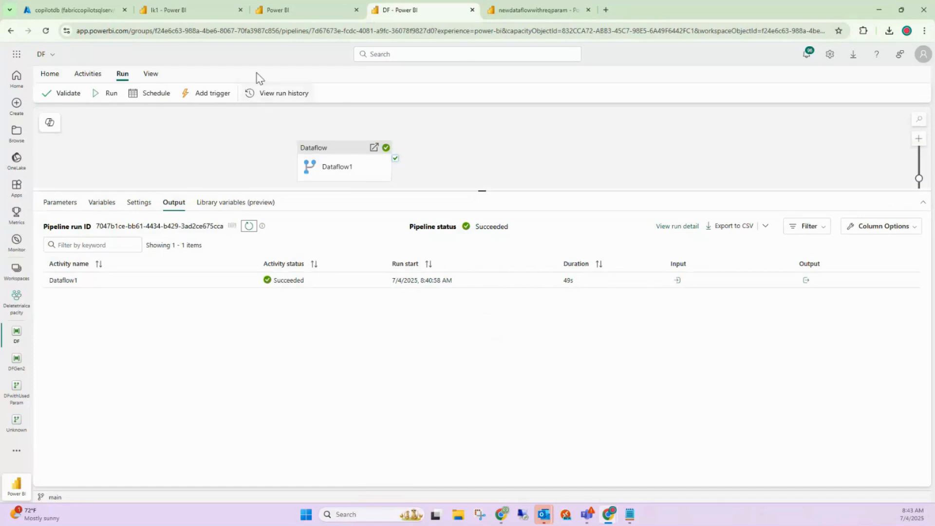
left_click(299, 9)
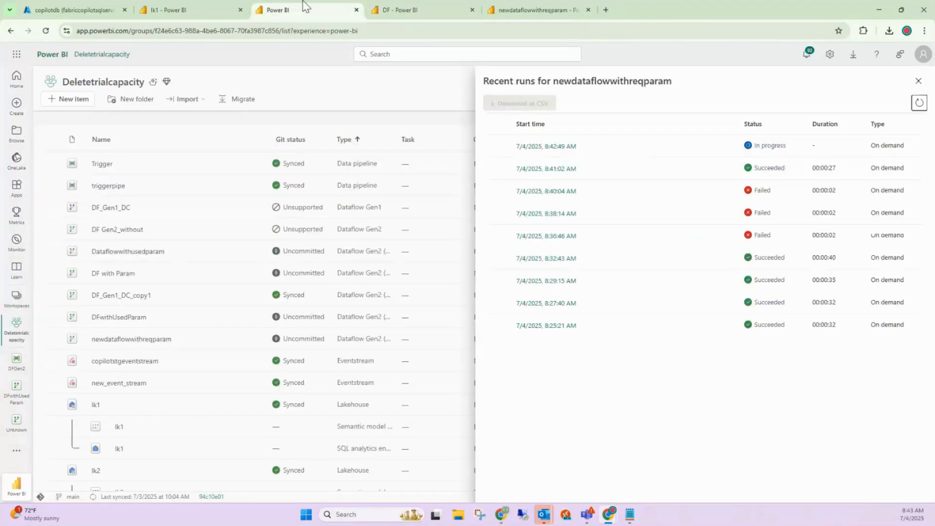
left_click(919, 102)
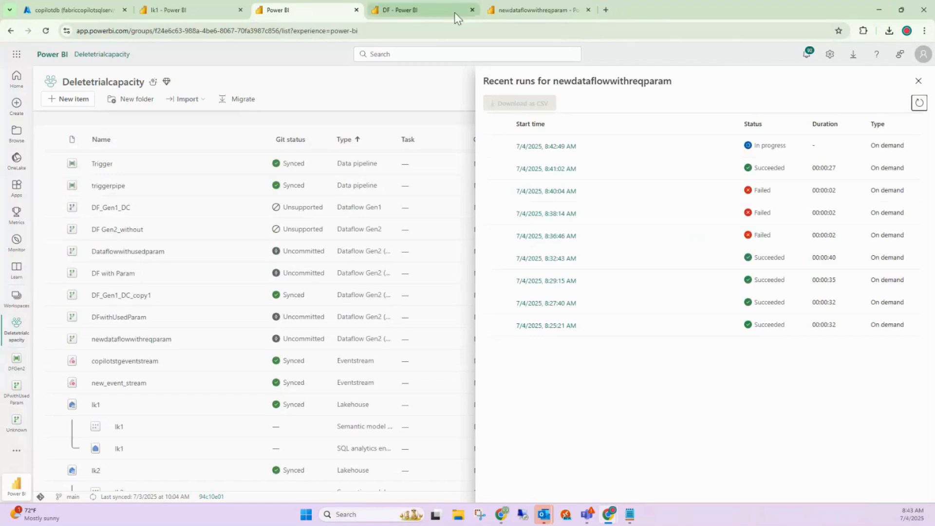
- Review the Dataflow1 activity's settings in the DF pipeline and recheck the recent runs of newdataflowwithreqparam
left_click(400, 8)
left_click(317, 143)
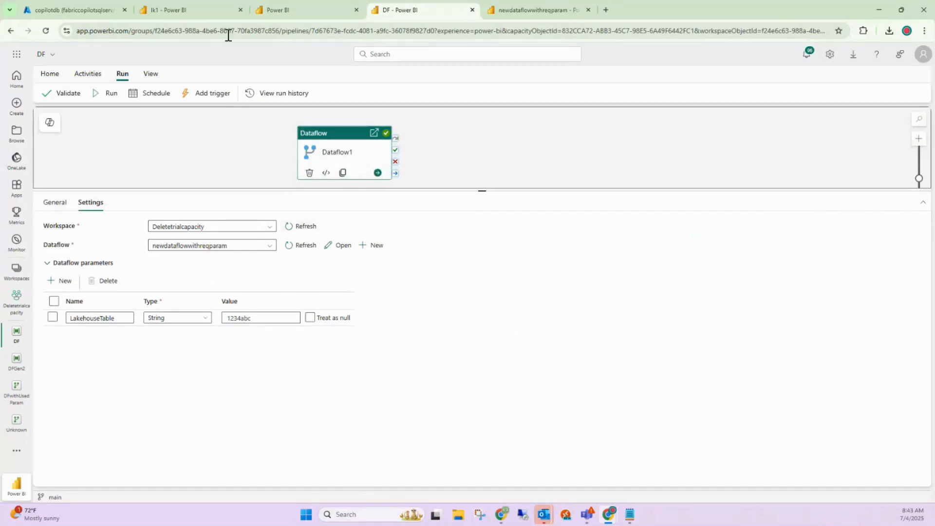
left_click(359, 11)
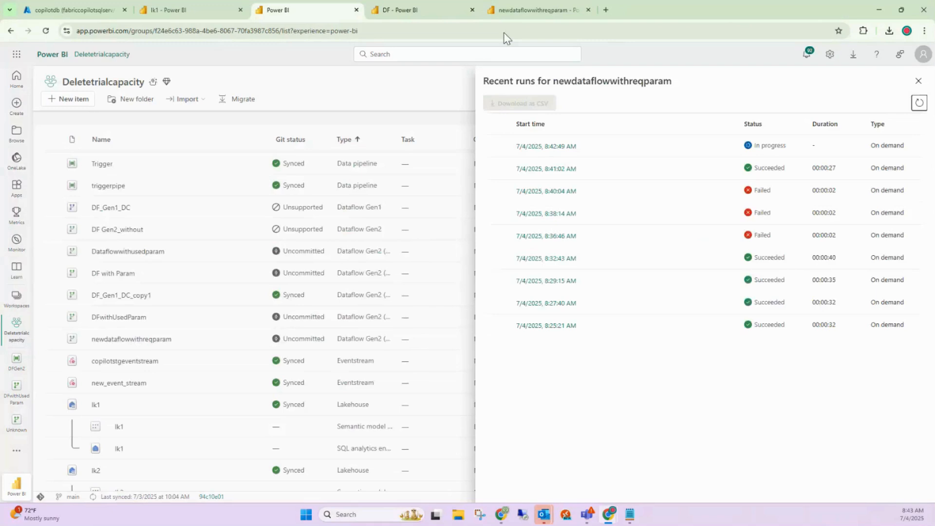
left_click(918, 103)
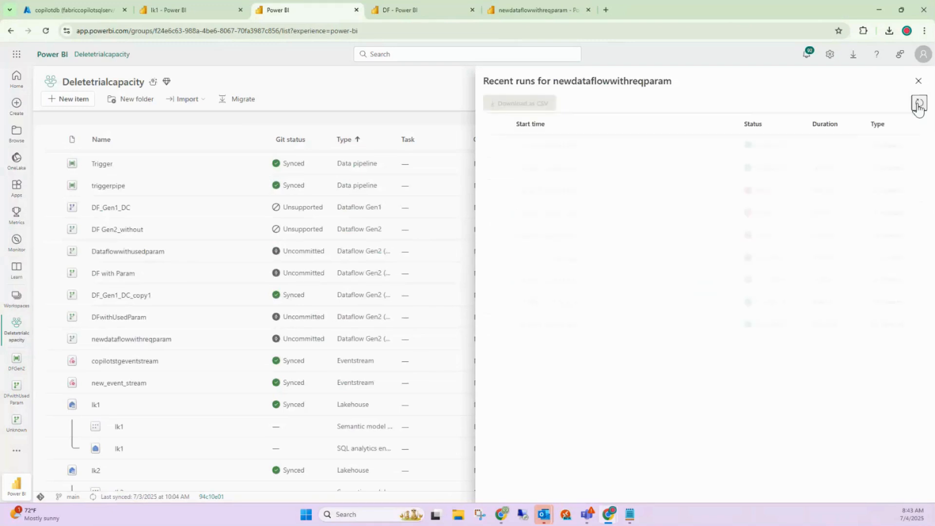
- Add a second Dataflow activity to the DF pipeline and place it beside Dataflow1 on the canvas
left_click(419, 6)
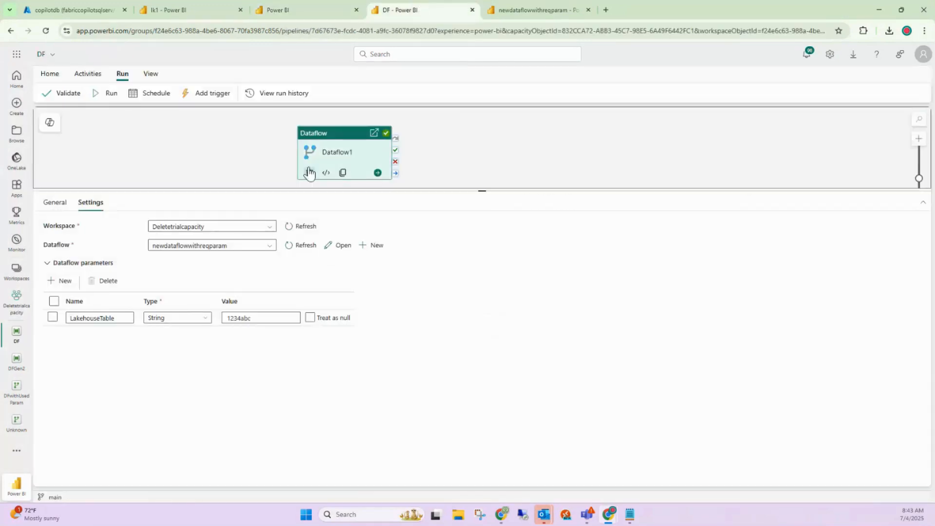
left_click_drag(482, 191, 489, 238)
left_click(87, 74)
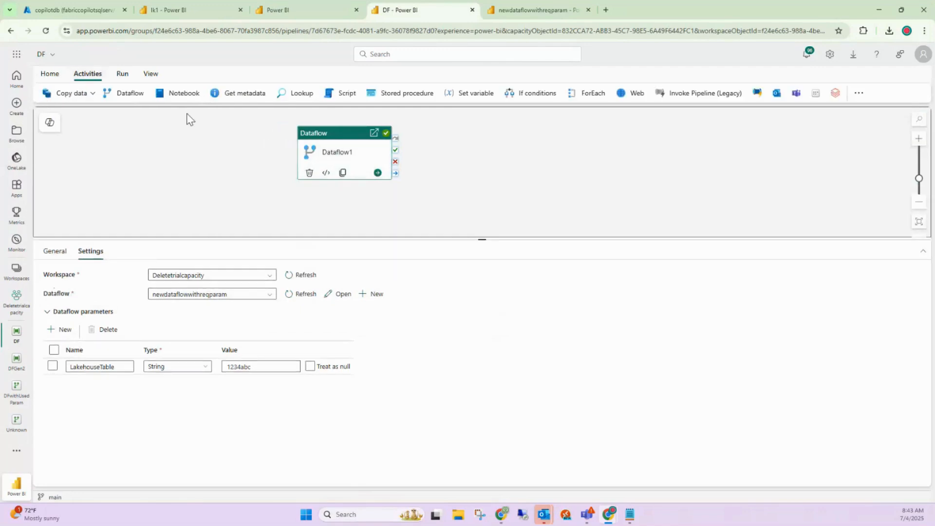
left_click(142, 96)
left_click_drag(448, 150, 507, 163)
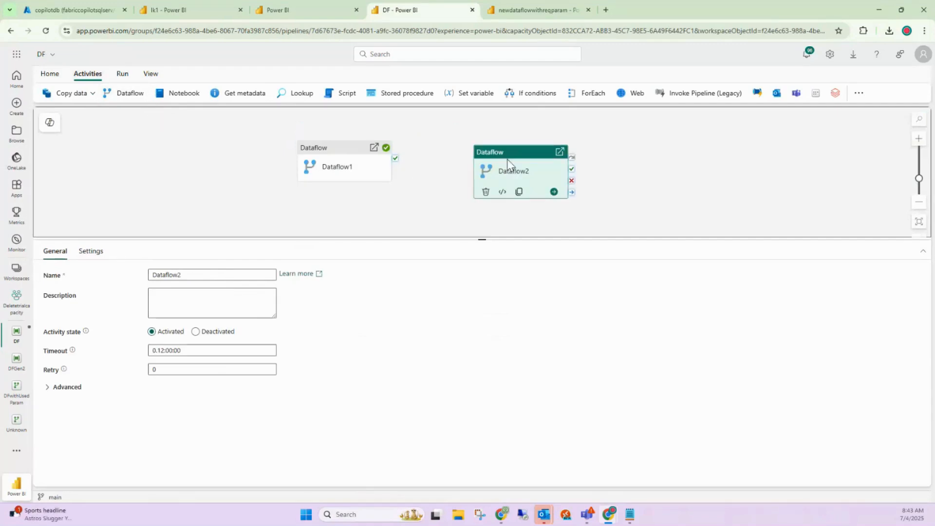
- Create a String pipeline parameter WSName, using the workspace name Deletetrialcapacity copied from Dataflow2's settings as its default value
left_click(92, 251)
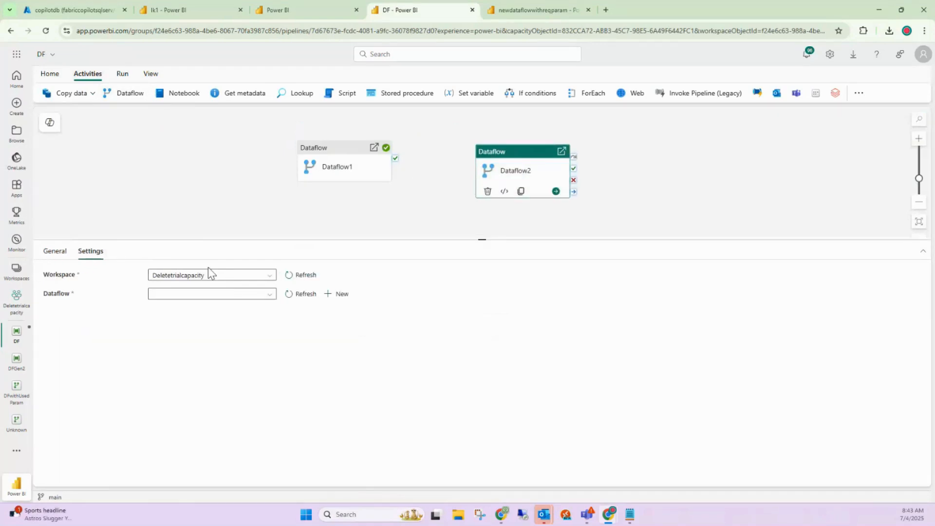
left_click(156, 275)
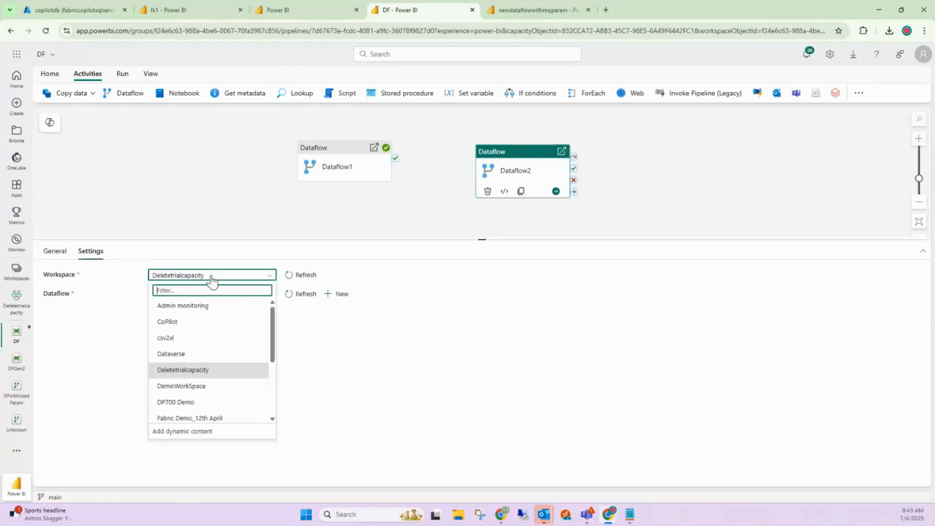
left_click_drag(210, 276, 149, 277)
key("ctrl+c")
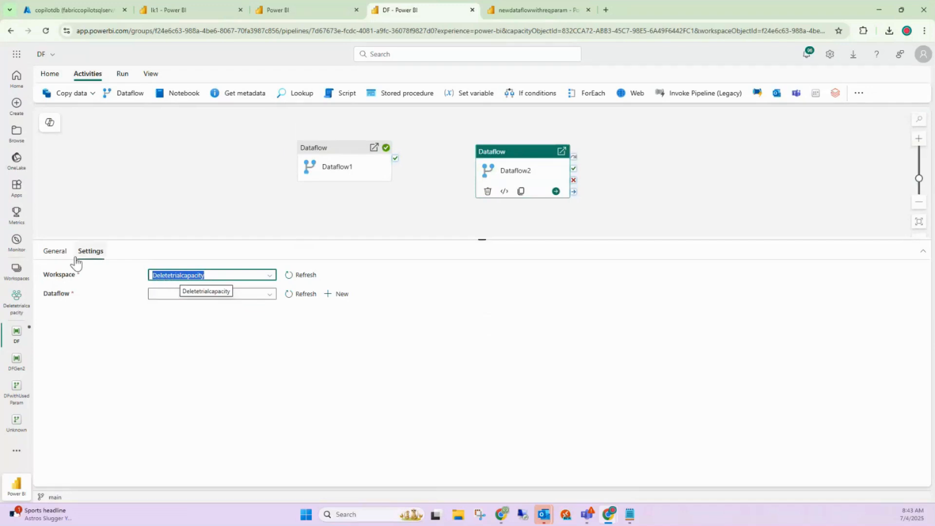
left_click(80, 222)
left_click(66, 253)
left_click(65, 277)
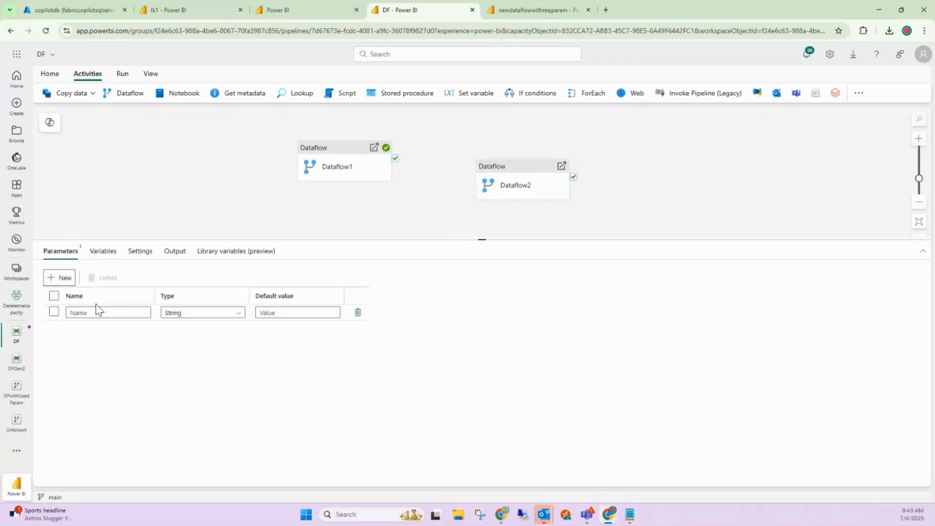
left_click(96, 313)
type("W")
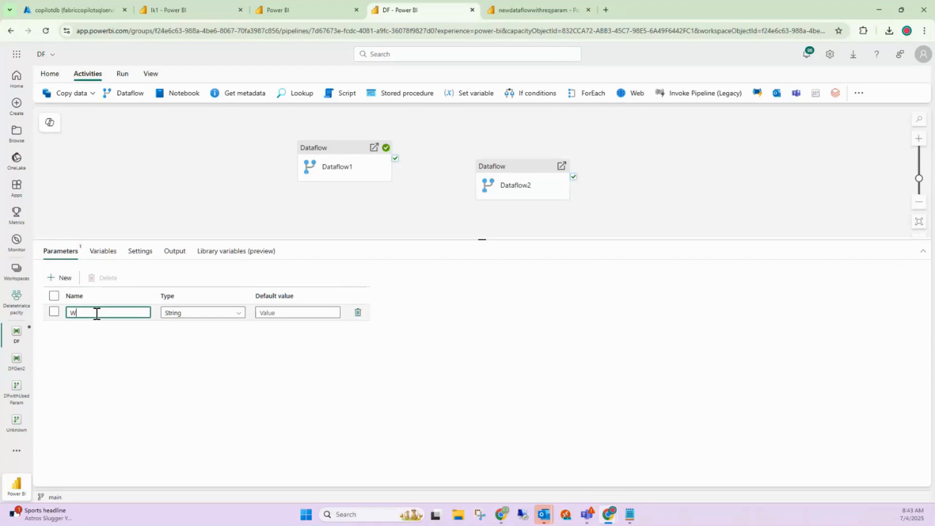
type("SName")
left_click(269, 312)
key("ctrl+v")
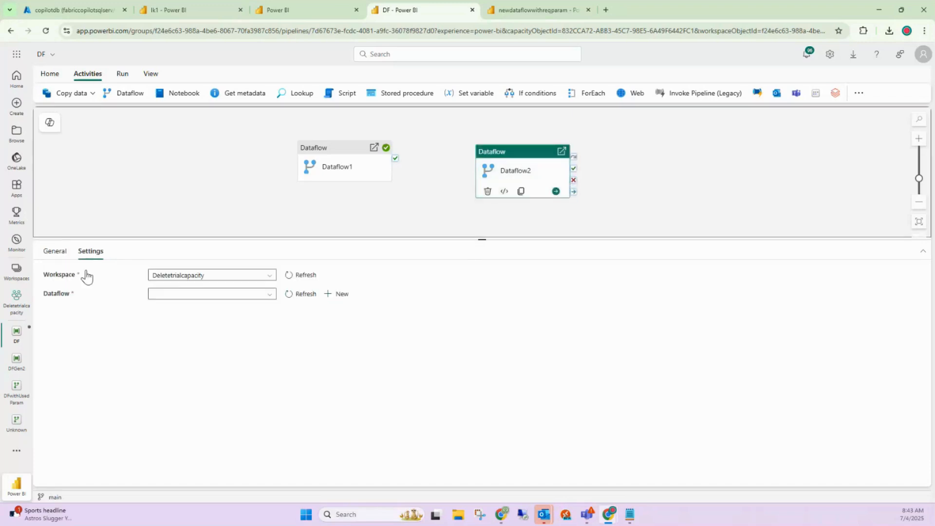
- Choose DF Gen2_without as the dataflow for the Dataflow2 activity and select its name for copying
left_click(190, 276)
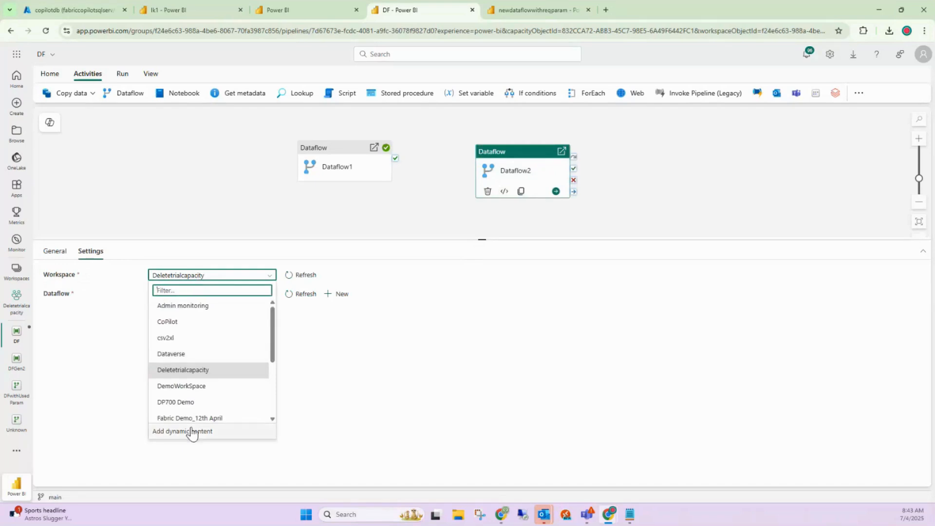
left_click(375, 392)
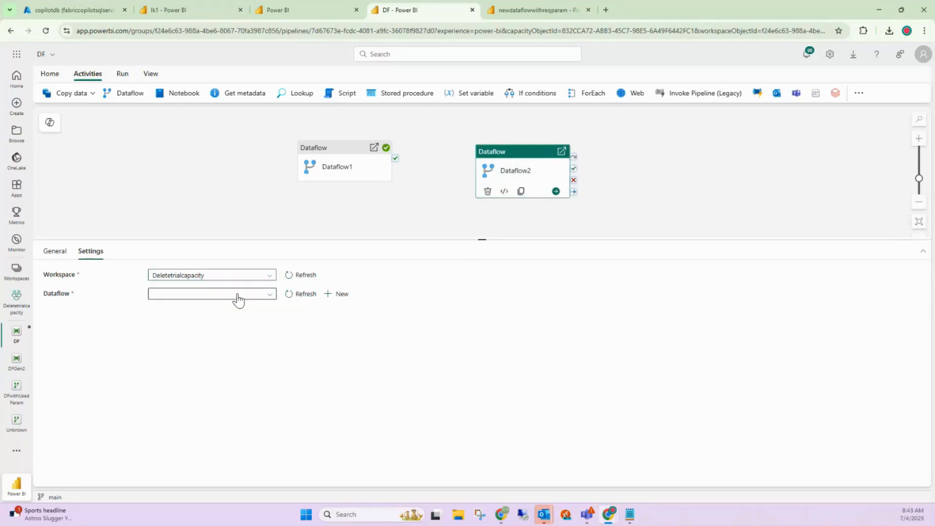
left_click(237, 296)
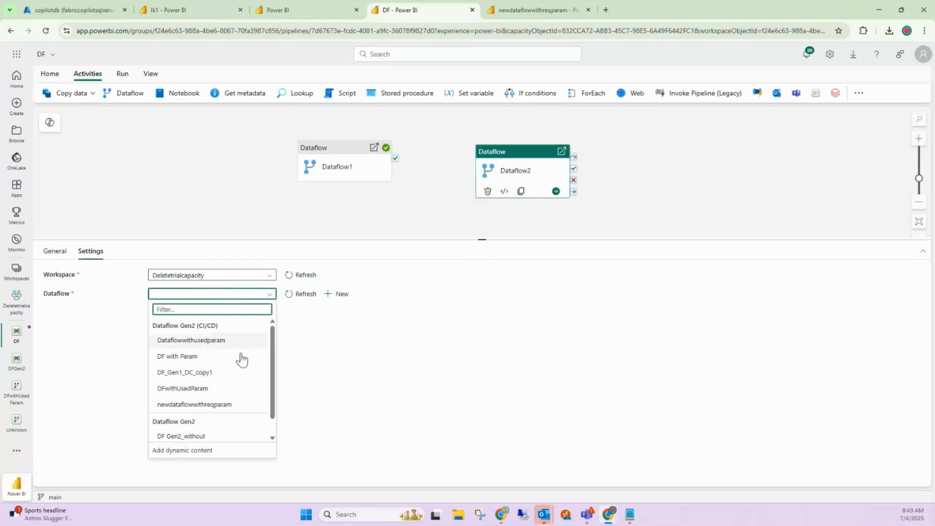
scroll(223, 425, "down", 1)
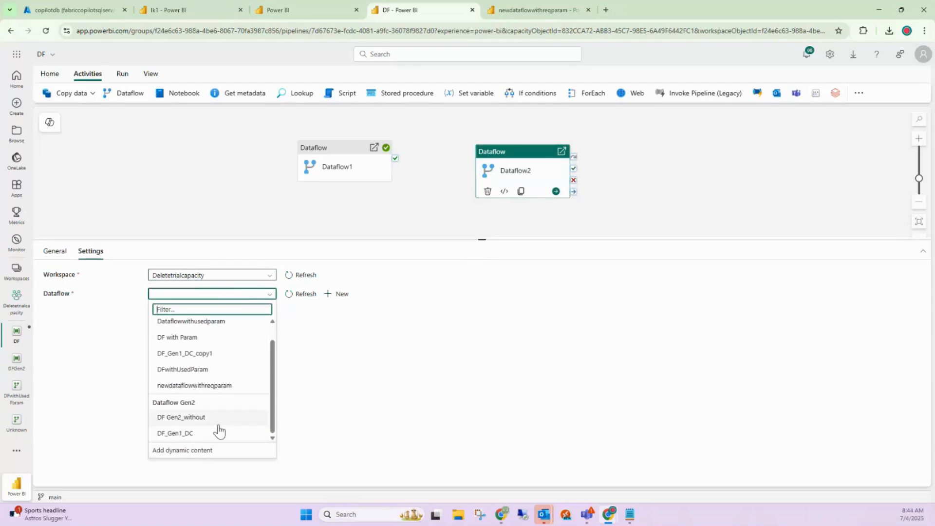
left_click(202, 419)
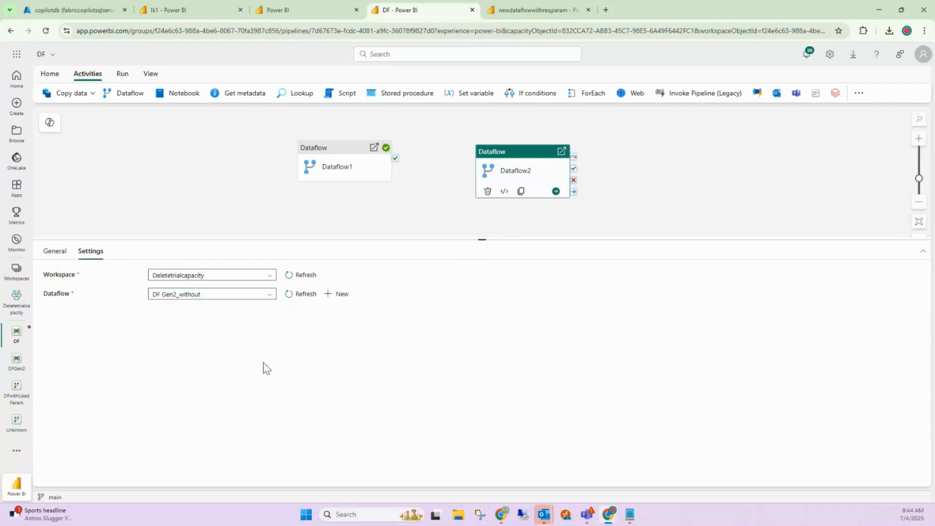
left_click_drag(196, 297, 146, 298)
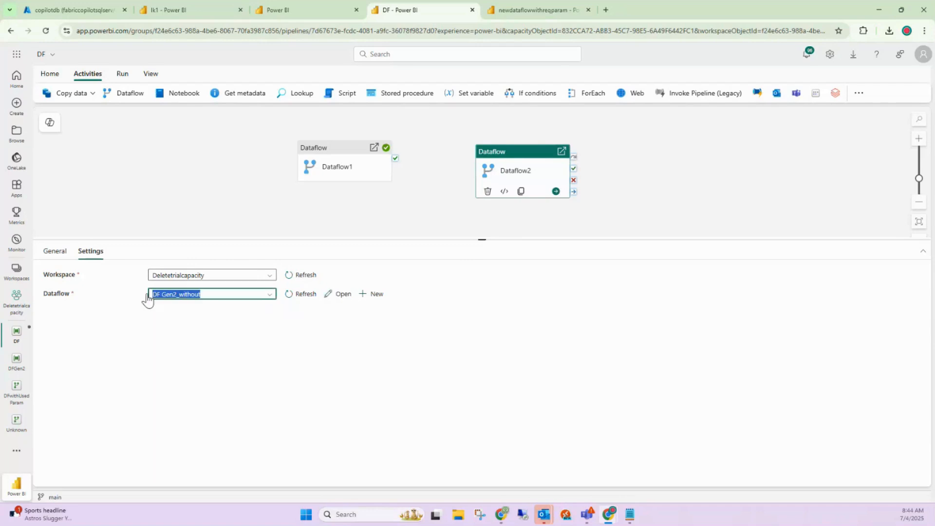
- Add a String pipeline parameter named DFName with the default value DF Gen2_without
left_click(58, 251)
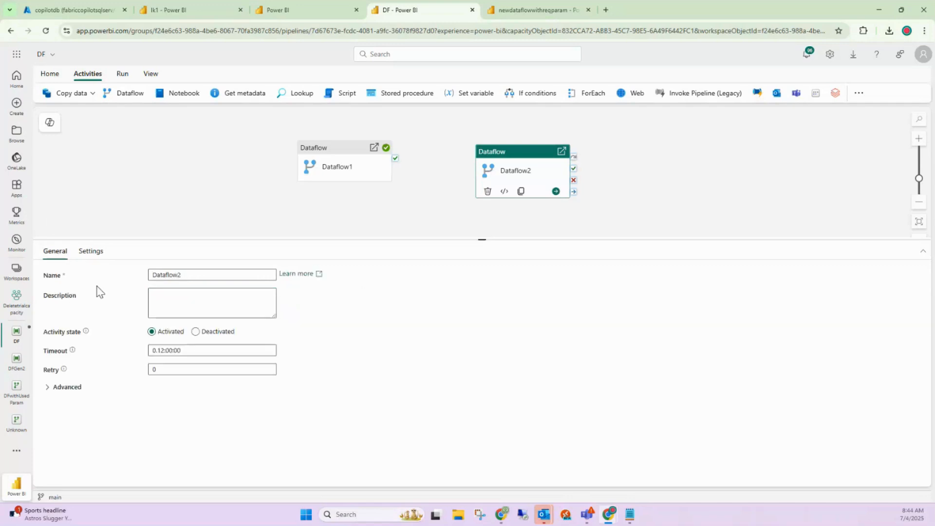
left_click(92, 200)
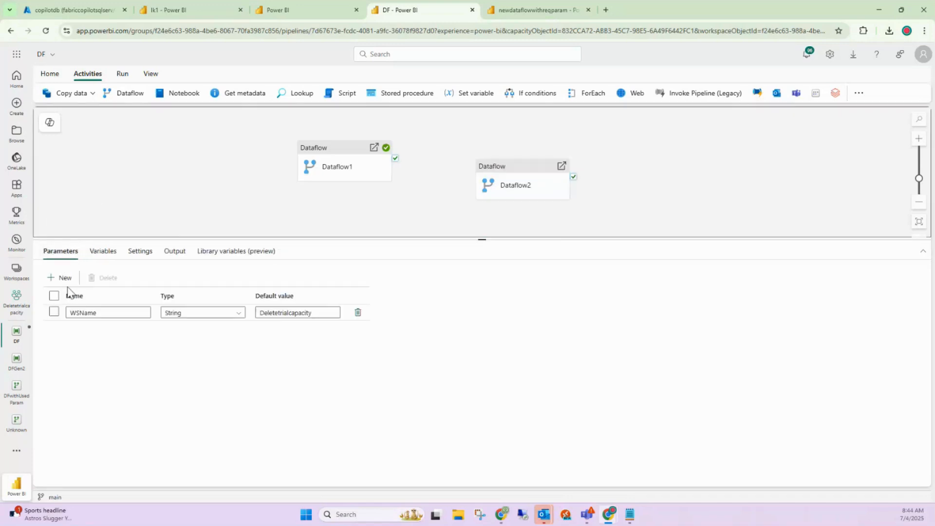
left_click(60, 277)
left_click(87, 329)
type("D")
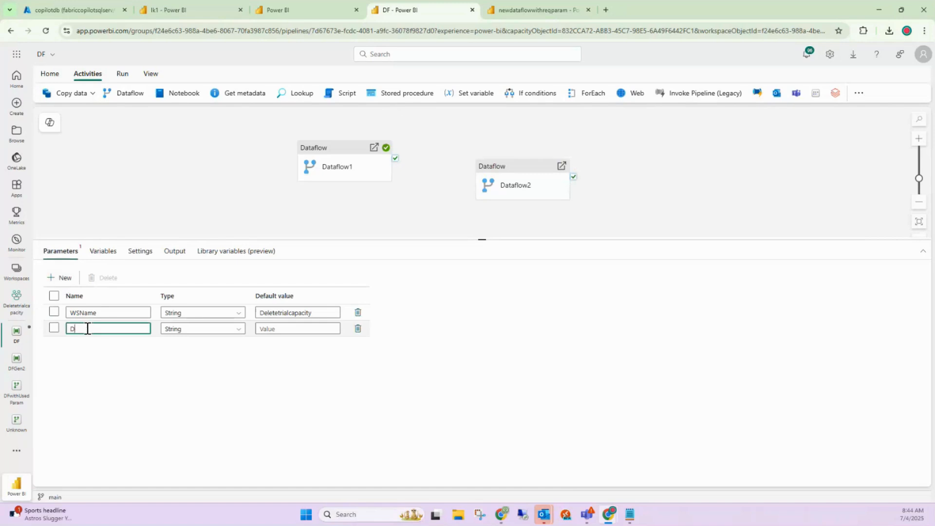
type("FName")
left_click(292, 327)
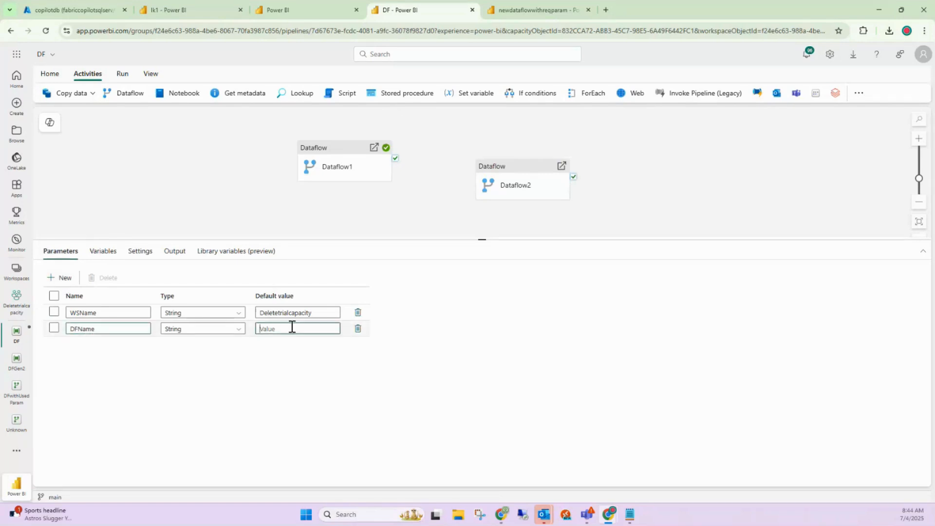
type("DF Gen2_without")
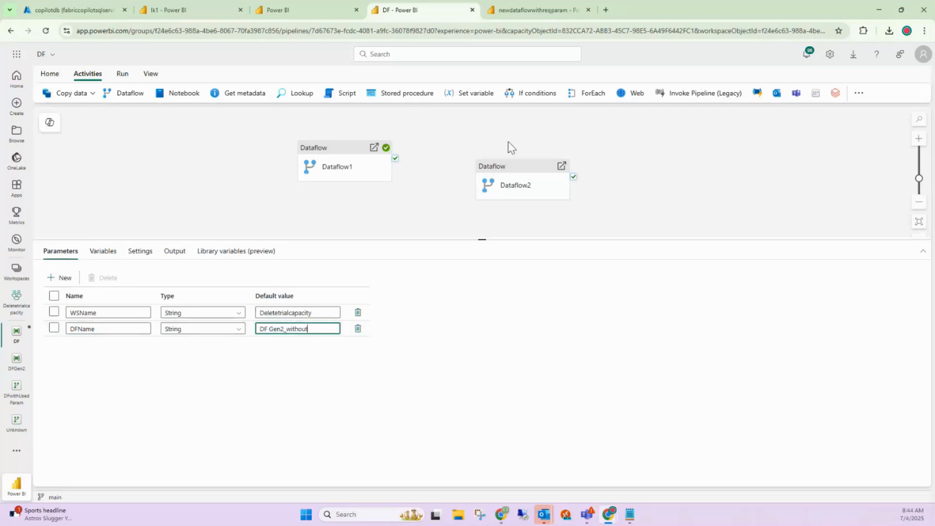
- Refresh the recent runs of newdataflowwithreqparam in the Deletetrialcapacity workspace to check its latest run status
left_click(505, 171)
left_click(300, 10)
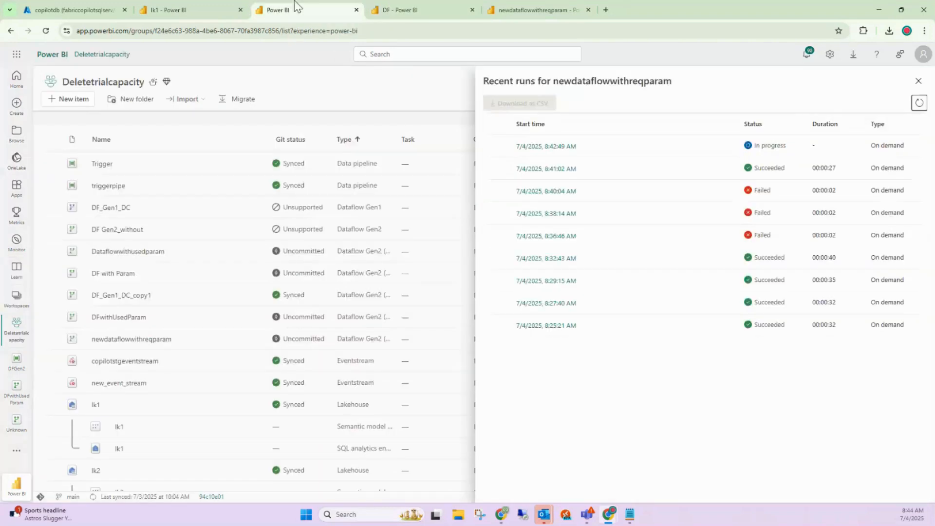
left_click(919, 104)
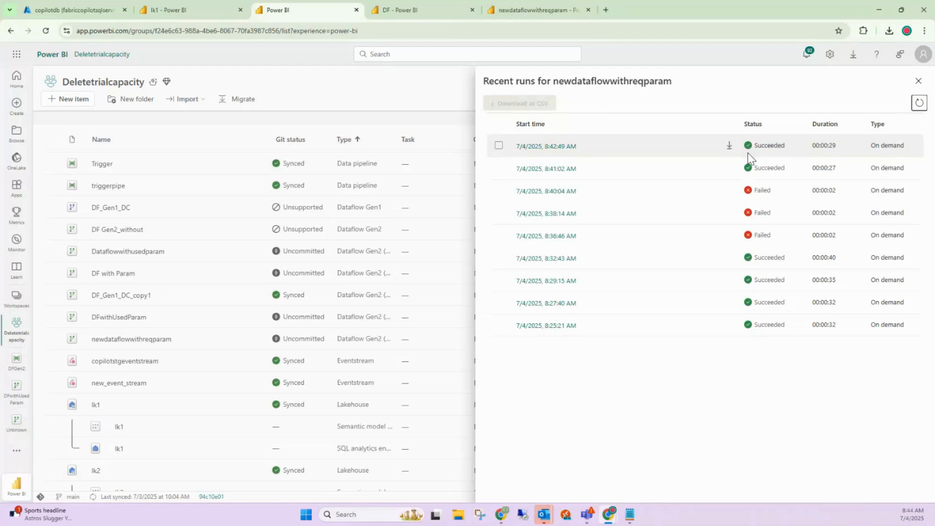
left_click(525, 2)
left_click(429, 2)
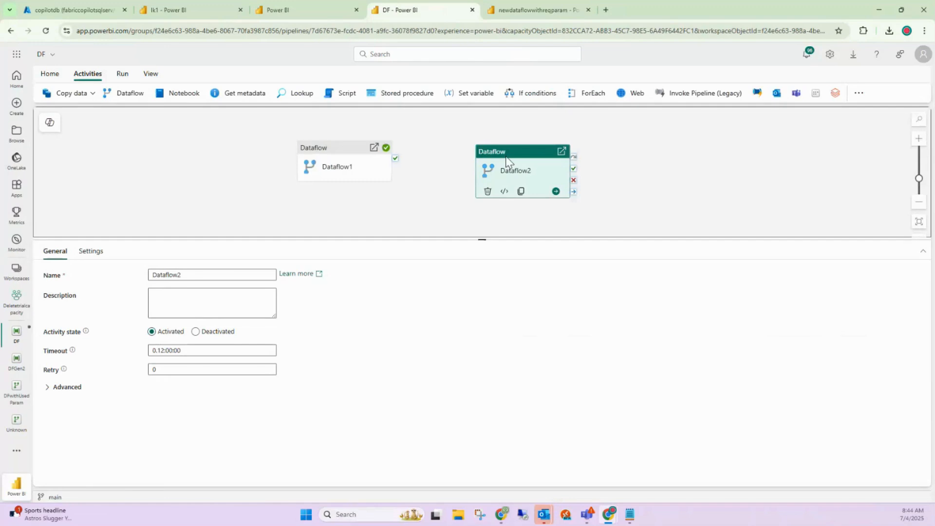
left_click(95, 261)
left_click(261, 276)
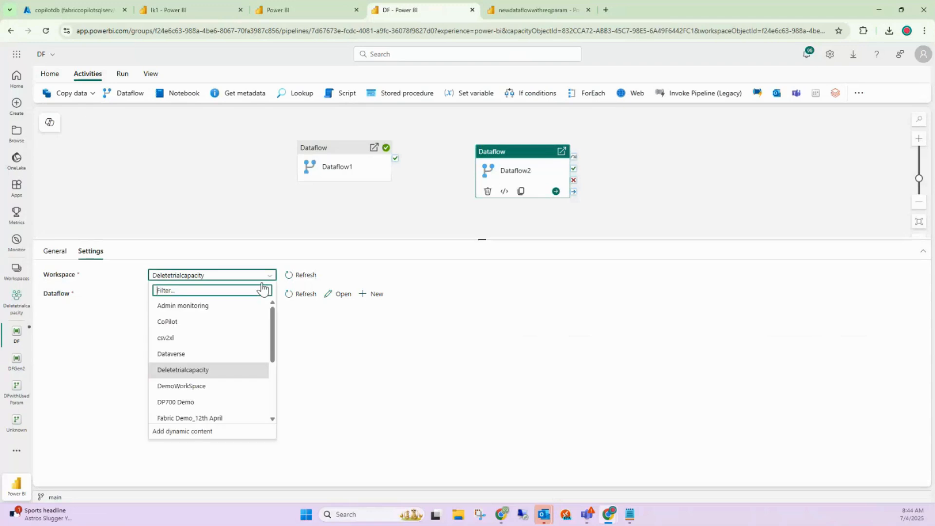
left_click(199, 432)
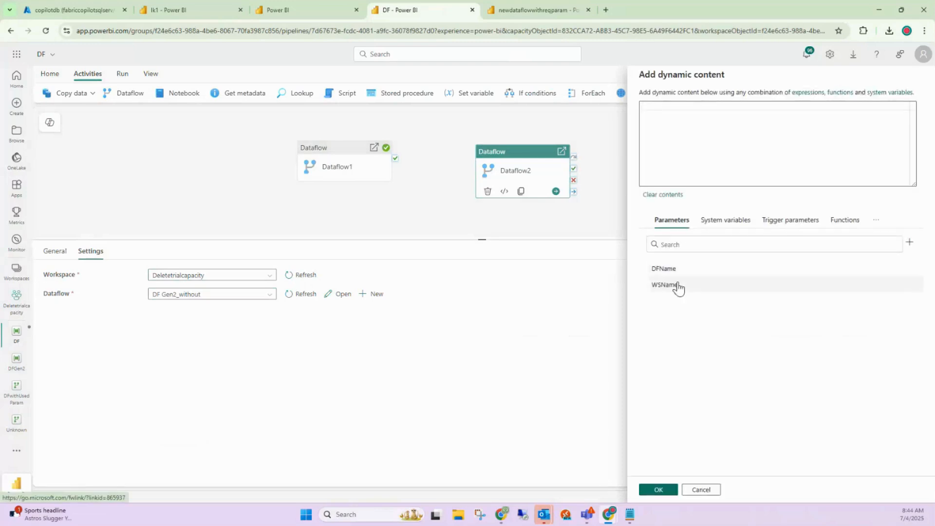
left_click(676, 286)
left_click(658, 490)
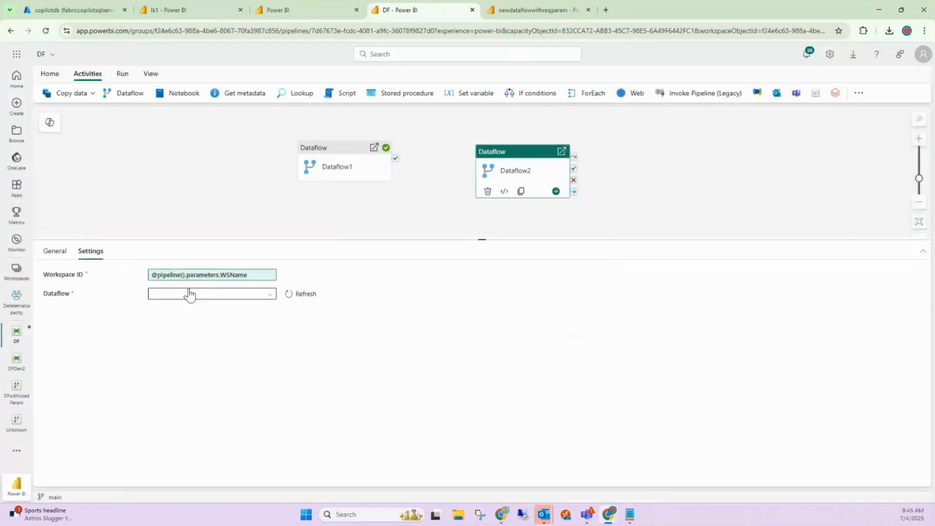
left_click(211, 293)
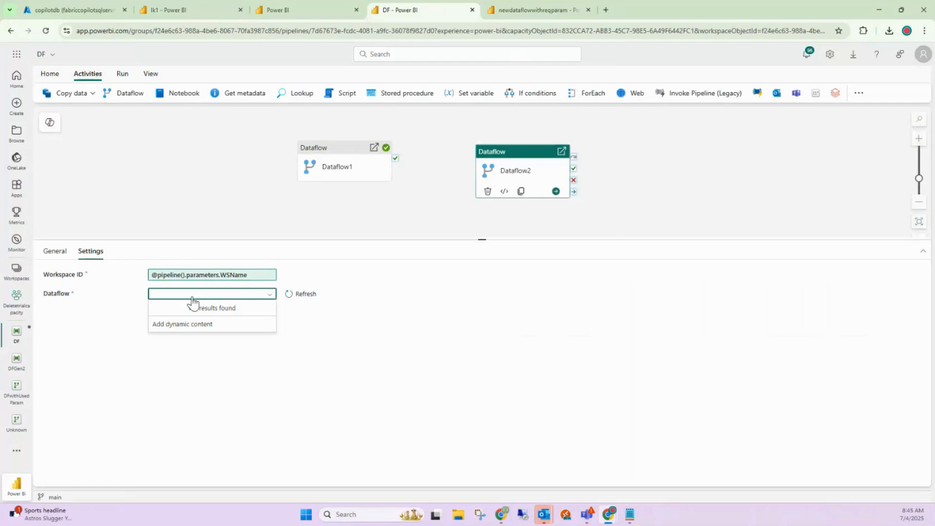
left_click(188, 332)
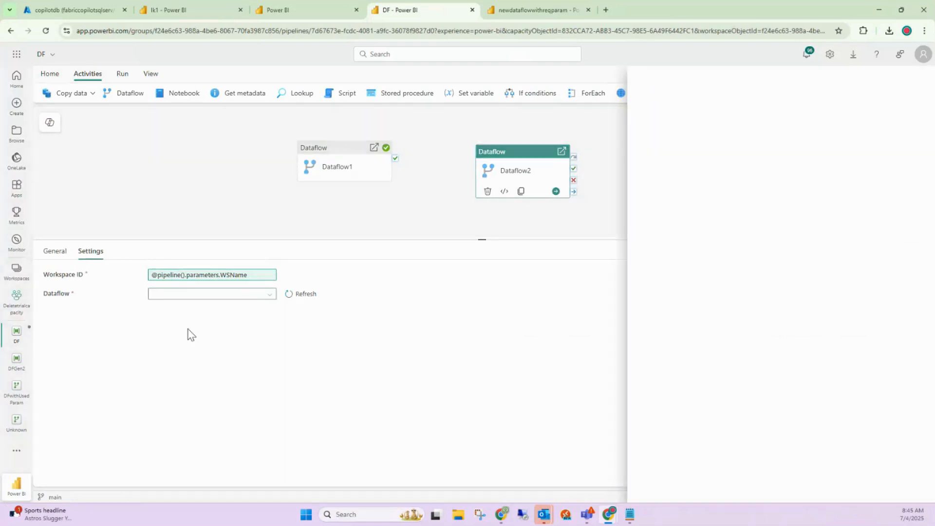
left_click(666, 269)
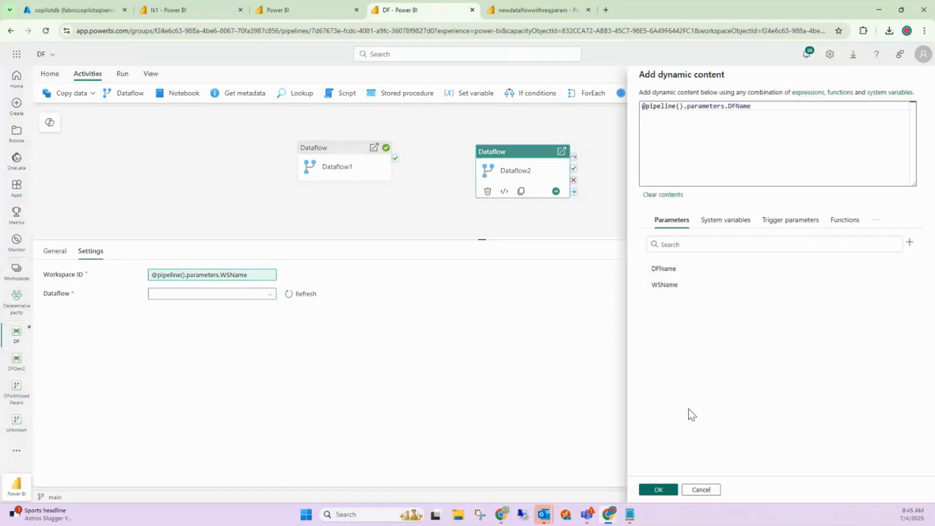
left_click(664, 489)
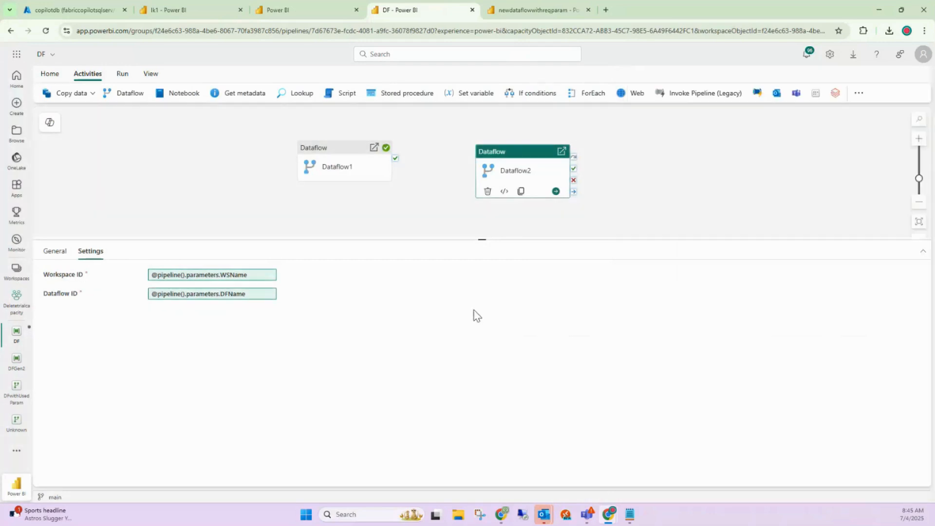
- Review the pipeline's WSName and DFName parameters and the Dataflow2 settings that reference them
left_click(54, 230)
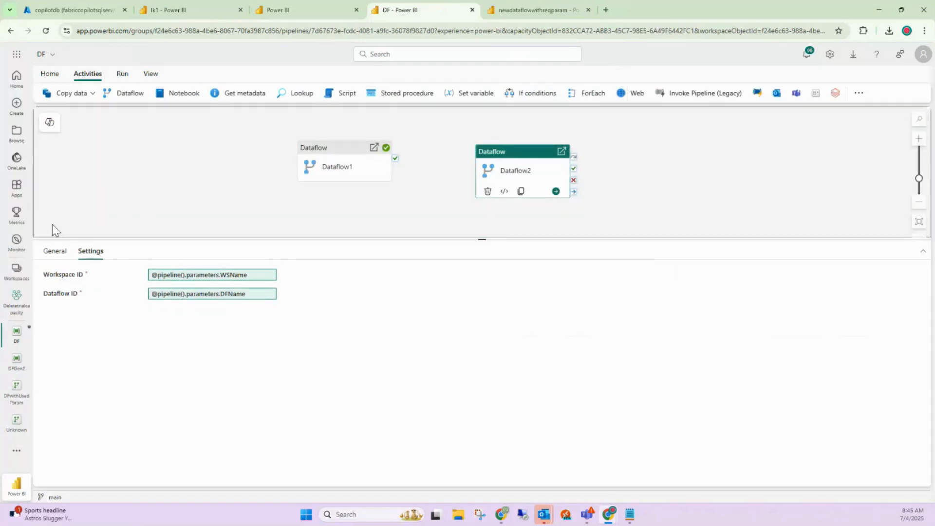
left_click_drag(113, 312, 68, 307)
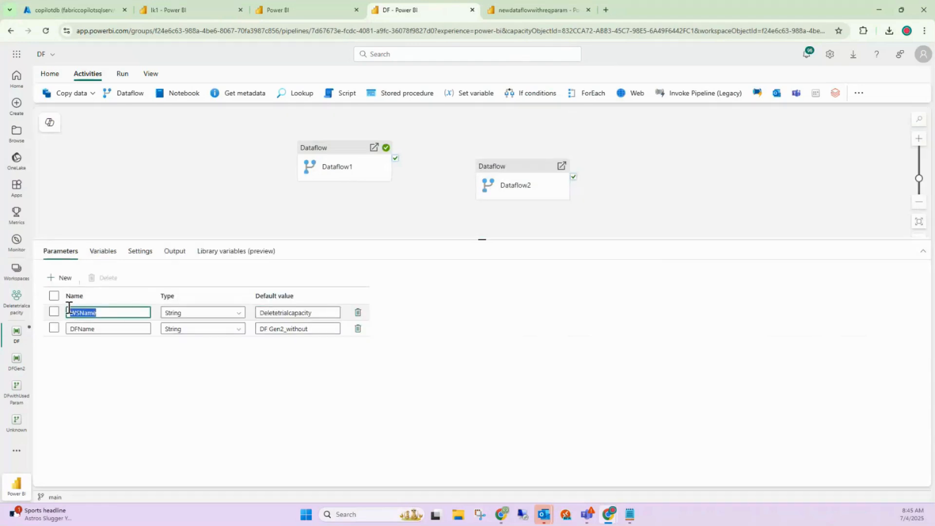
left_click(93, 330)
double_click(94, 329)
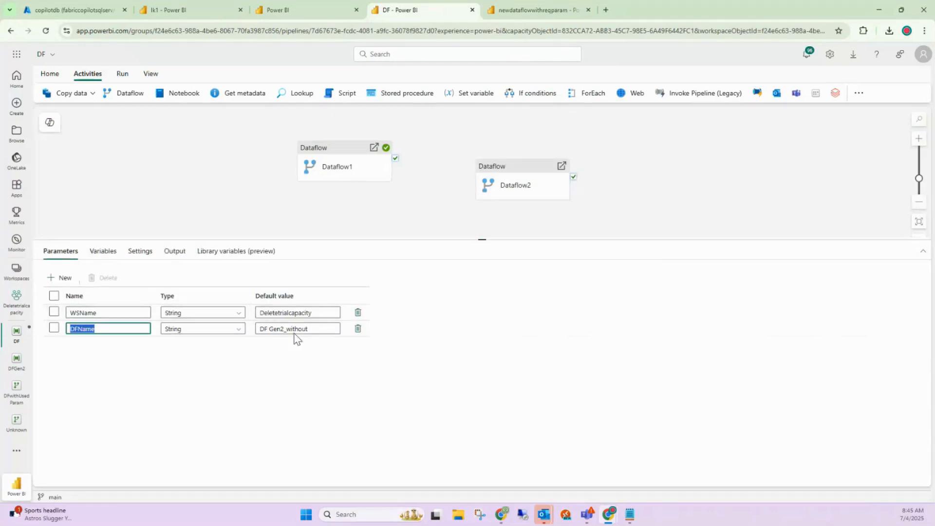
mouse_move(337, 173)
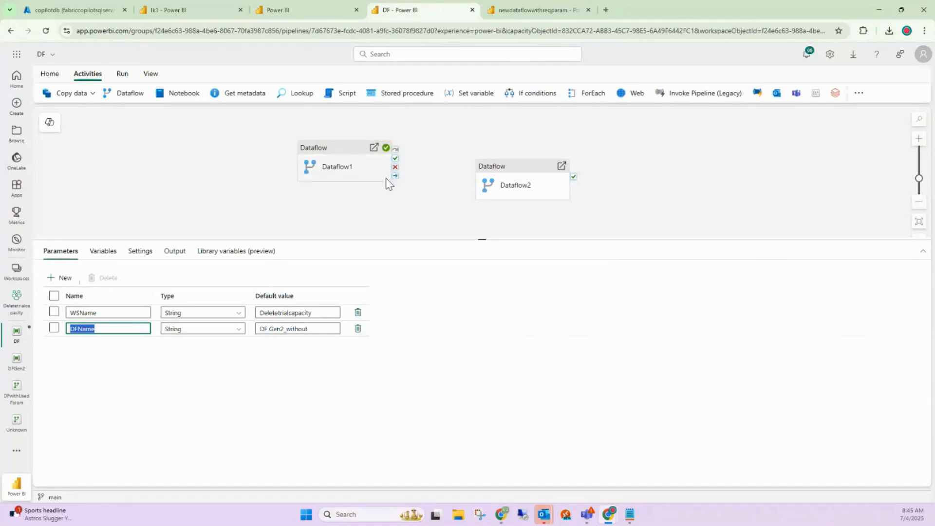
left_click(525, 178)
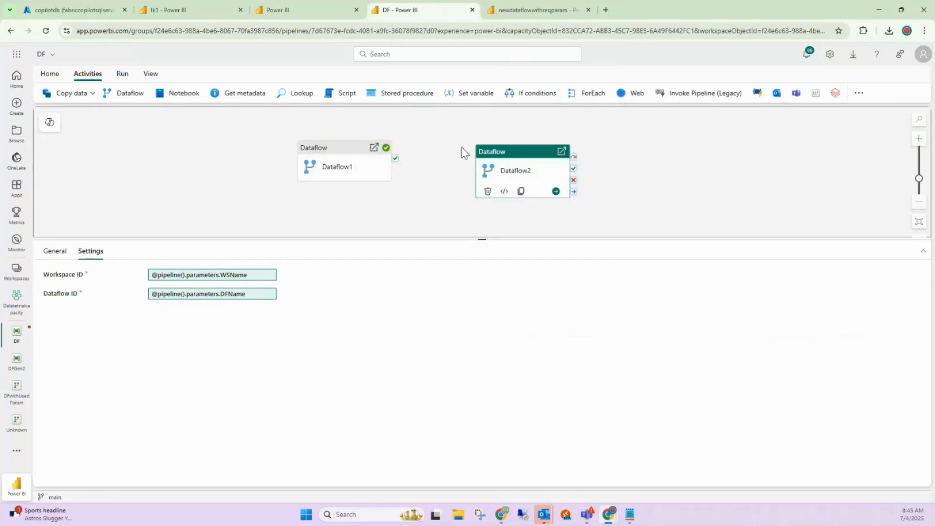
- Delete the LakehouseTable dataflow parameter from the Dataflow1 activity's settings
left_click(336, 163)
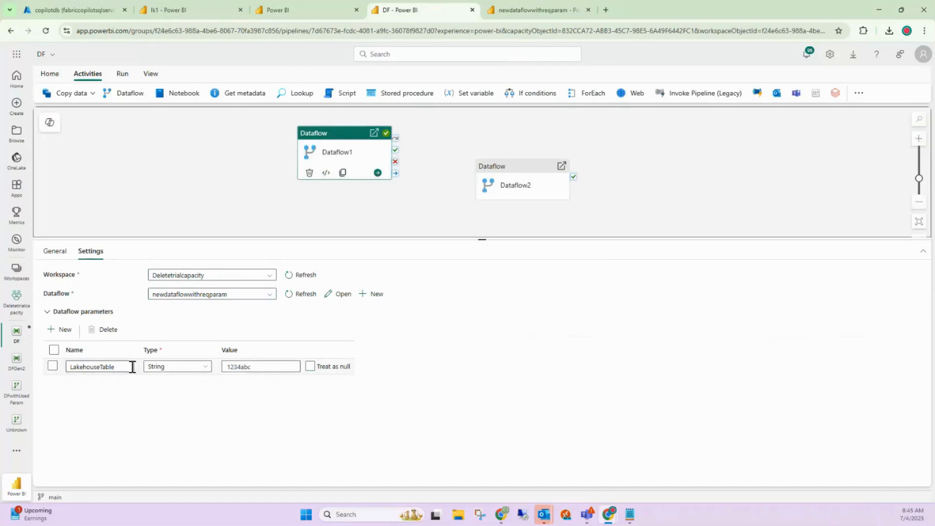
left_click(52, 366)
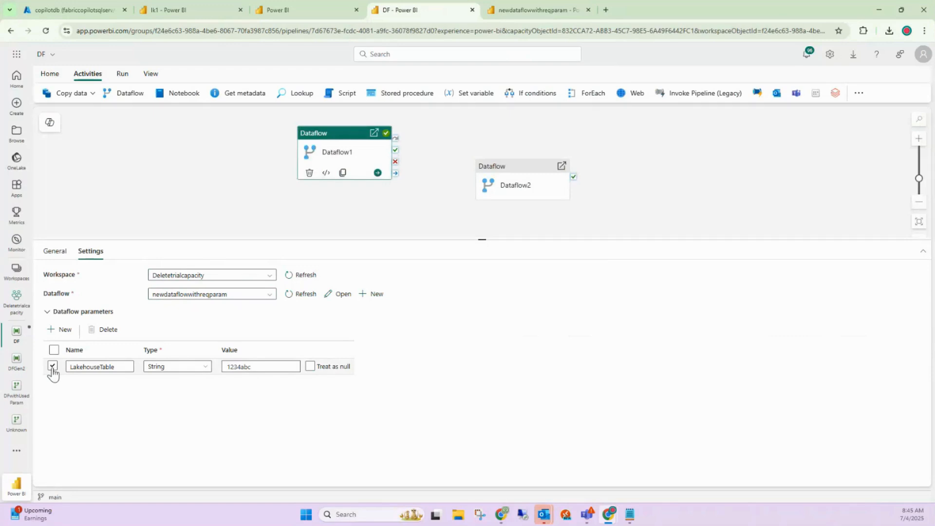
left_click(53, 366)
left_click(107, 333)
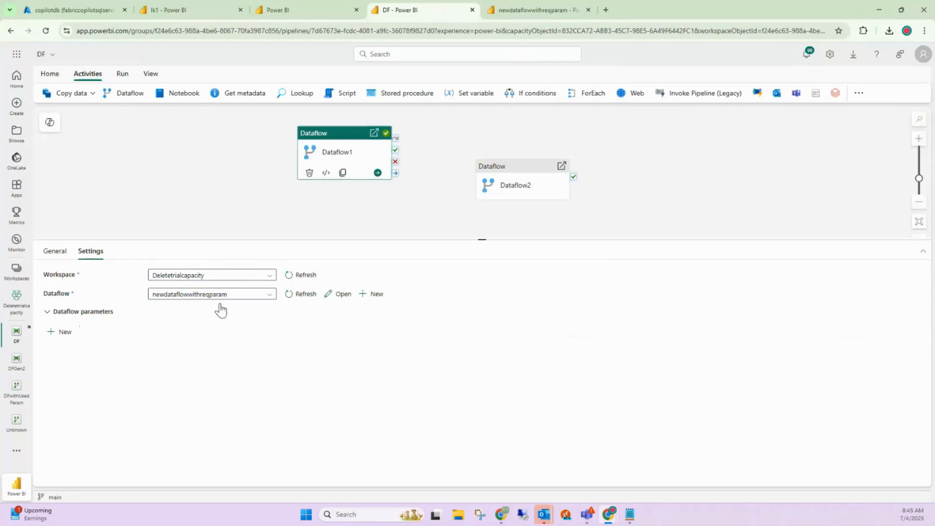
- Refresh the tables of the lk1 lakehouse and delete the NotReqTable table
left_click(204, 1)
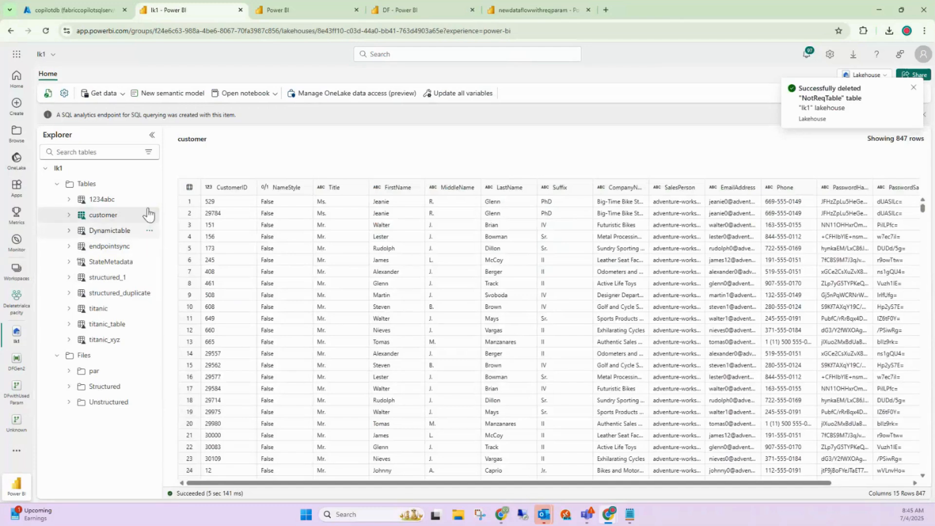
left_click(149, 184)
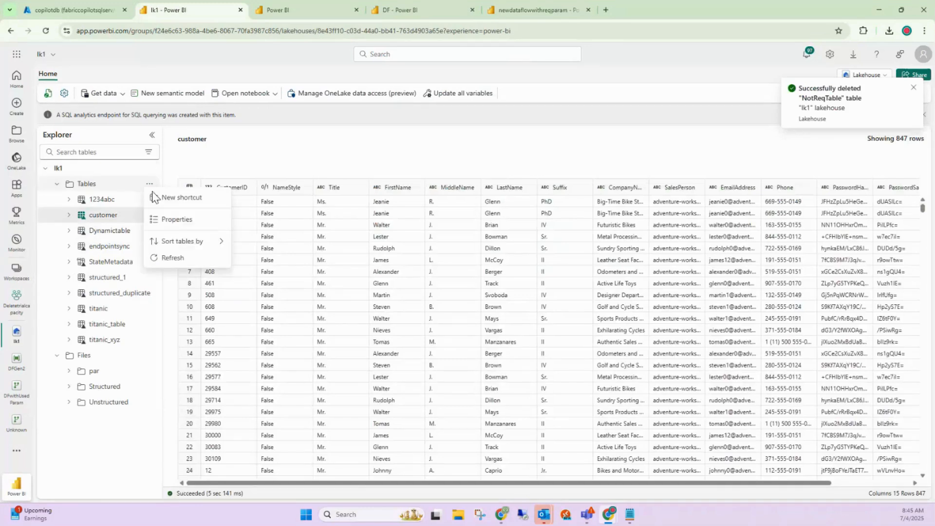
left_click(169, 262)
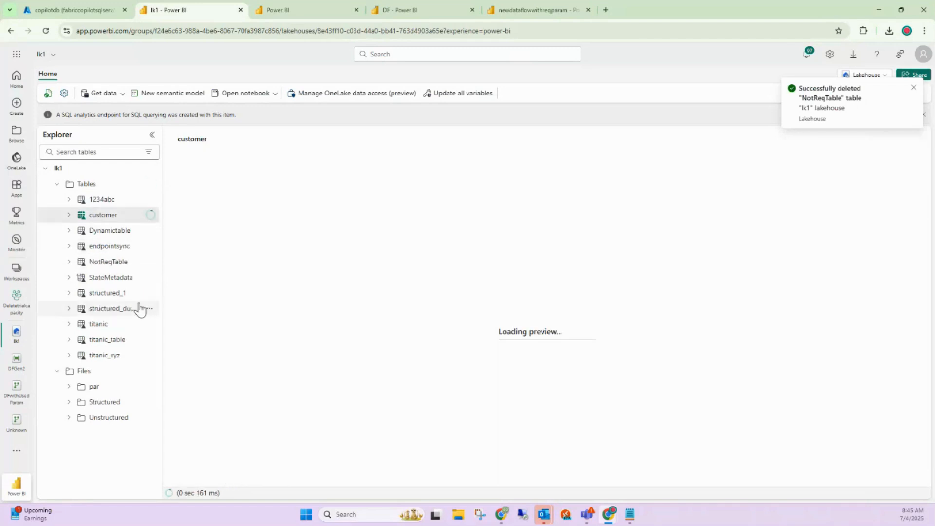
left_click(150, 262)
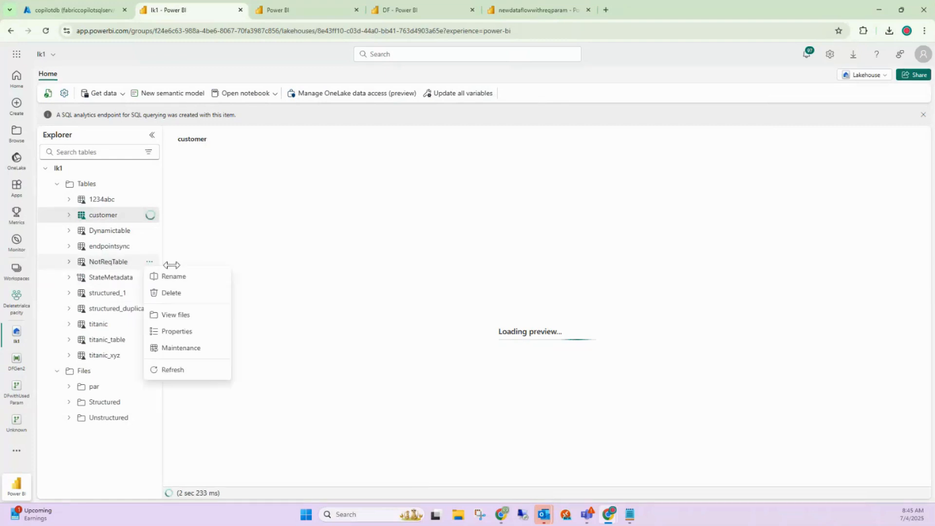
left_click(181, 294)
left_click(471, 314)
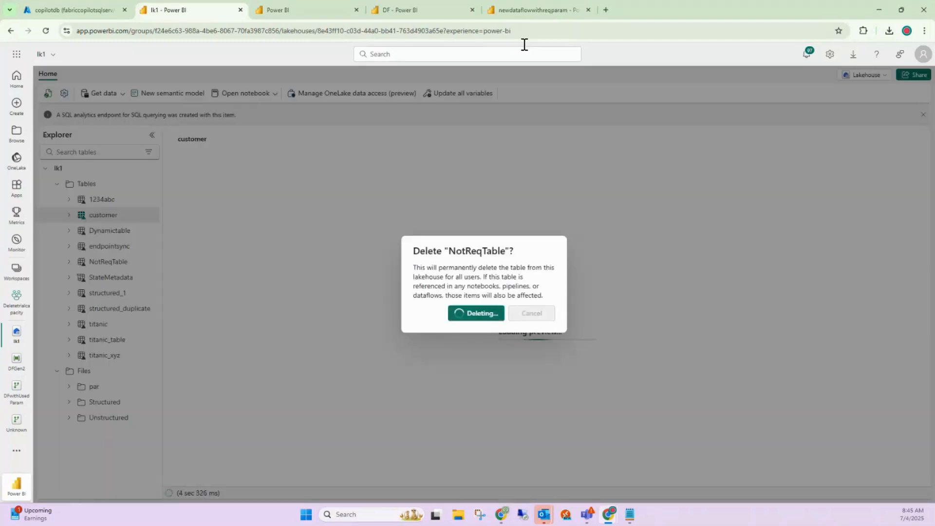
- Back in the DF pipeline, compare the workspace, dataflow and parameter settings of Dataflow2 and Dataflow1
left_click(406, 11)
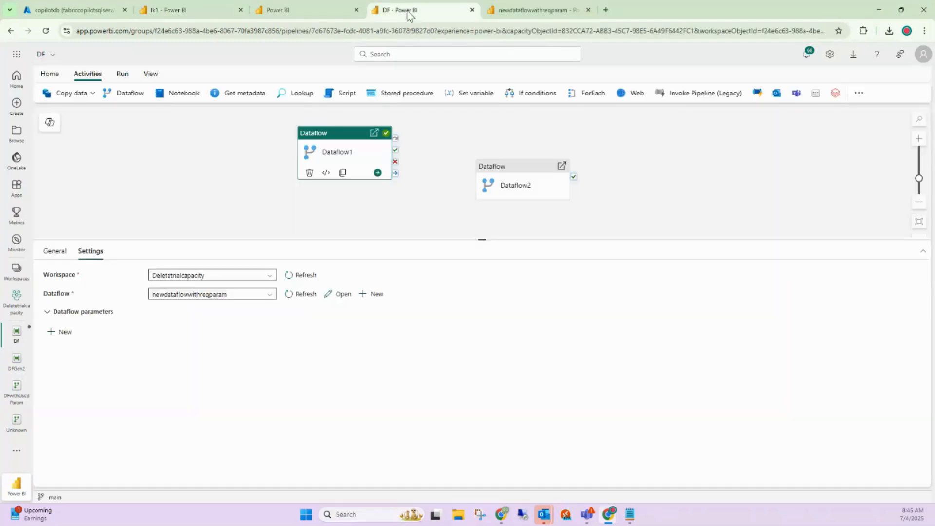
left_click(515, 197)
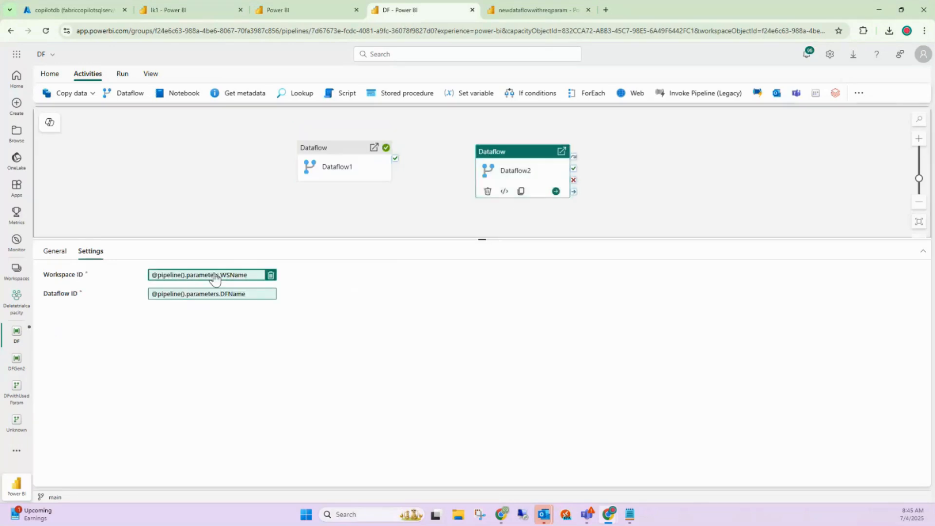
left_click(339, 163)
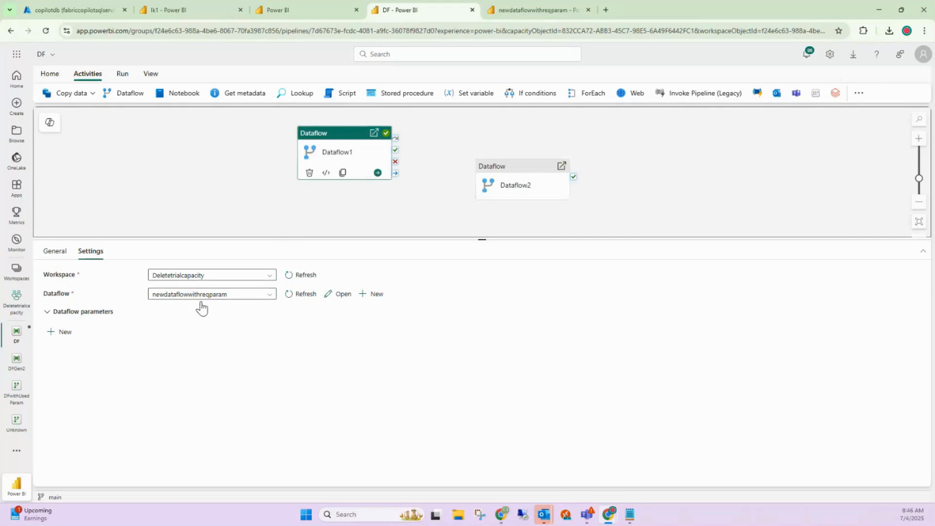
left_click(63, 316)
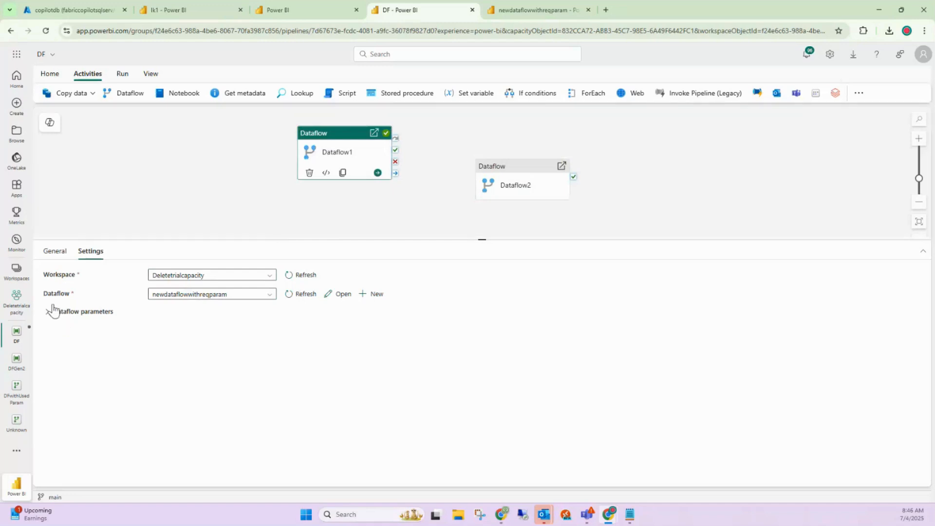
left_click(64, 315)
left_click(107, 312)
left_click(94, 312)
left_click(46, 313)
- Save and run the pipeline with WSName Deletetrialcapacity and DFName DF Gen2_without
left_click(122, 74)
left_click(111, 93)
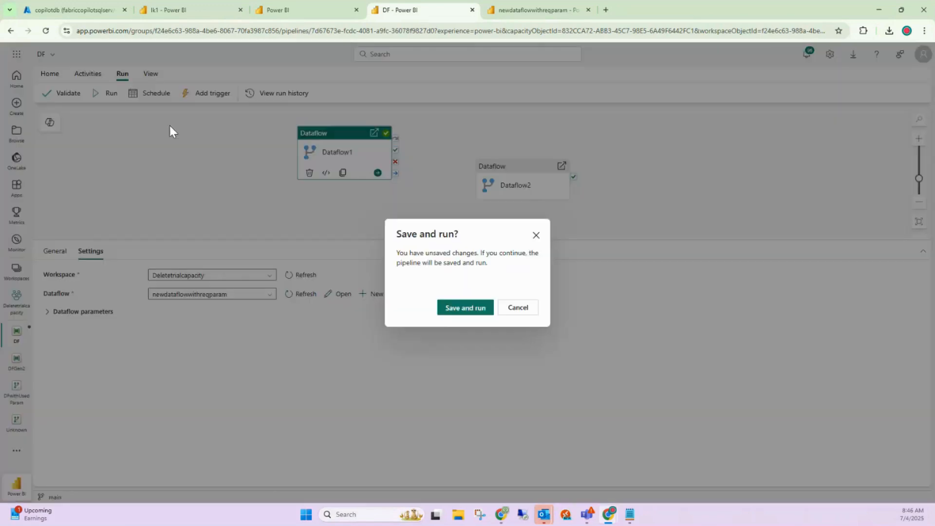
left_click(443, 312)
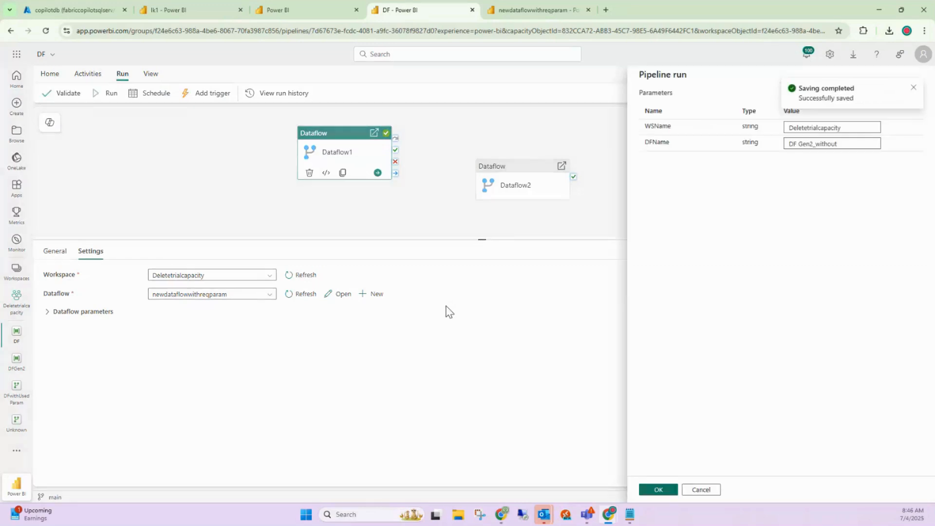
left_click(662, 491)
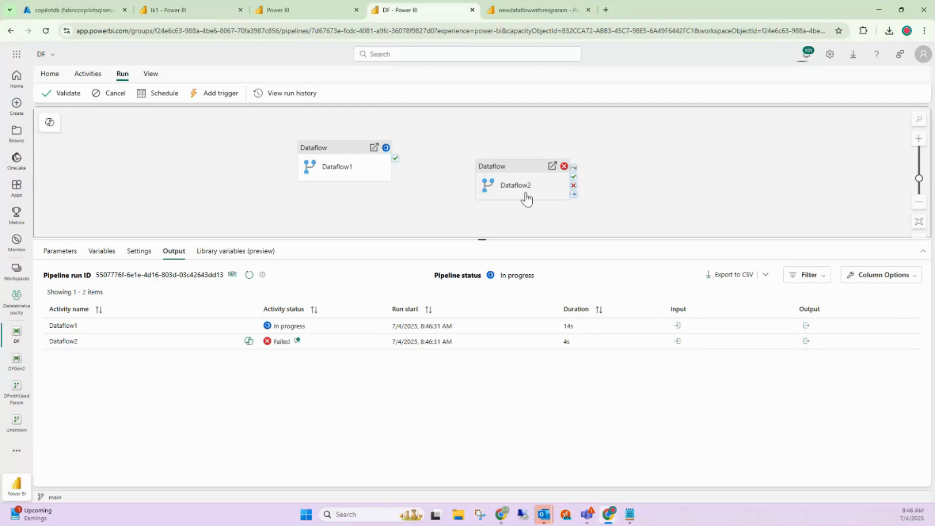
- Enlarge the run output area and keep refreshing the pipeline run status until both dataflow activities finish
left_click_drag(483, 240, 482, 216)
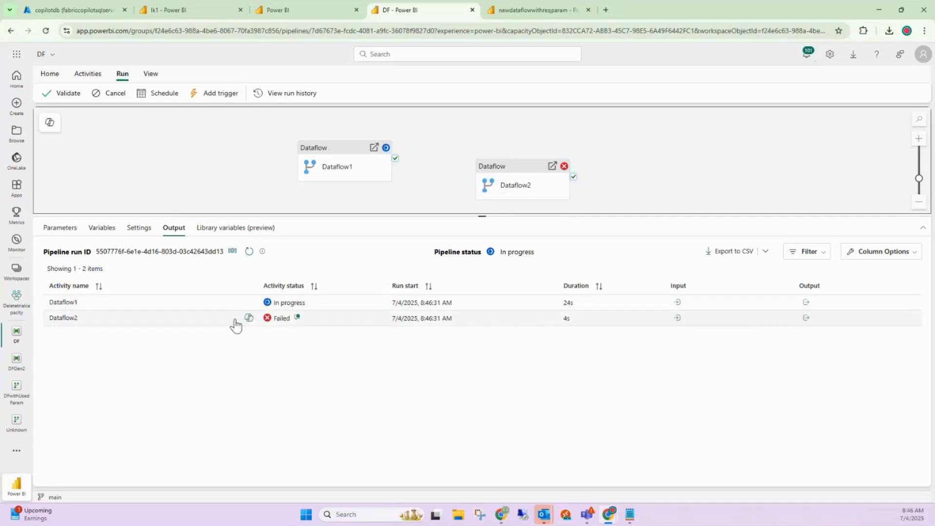
left_click(249, 251)
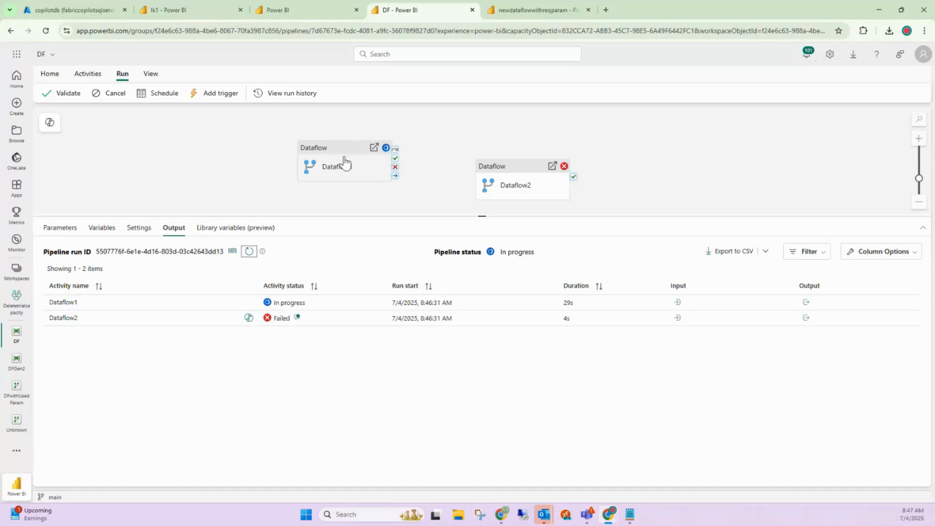
left_click(250, 253)
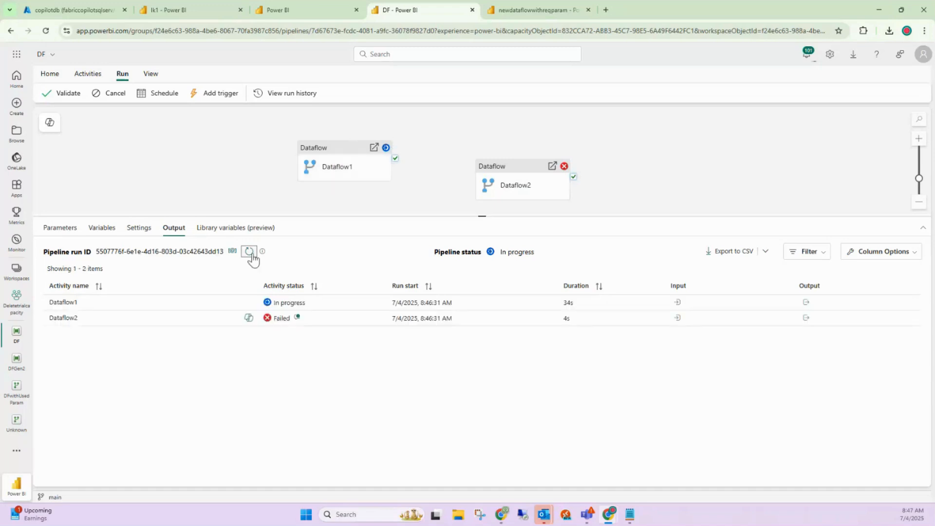
left_click(249, 253)
left_click(251, 254)
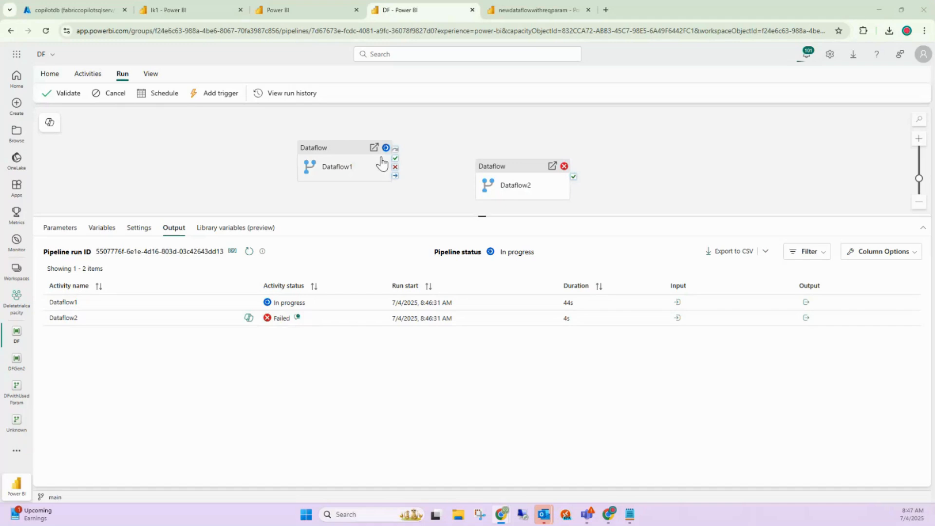
left_click(249, 251)
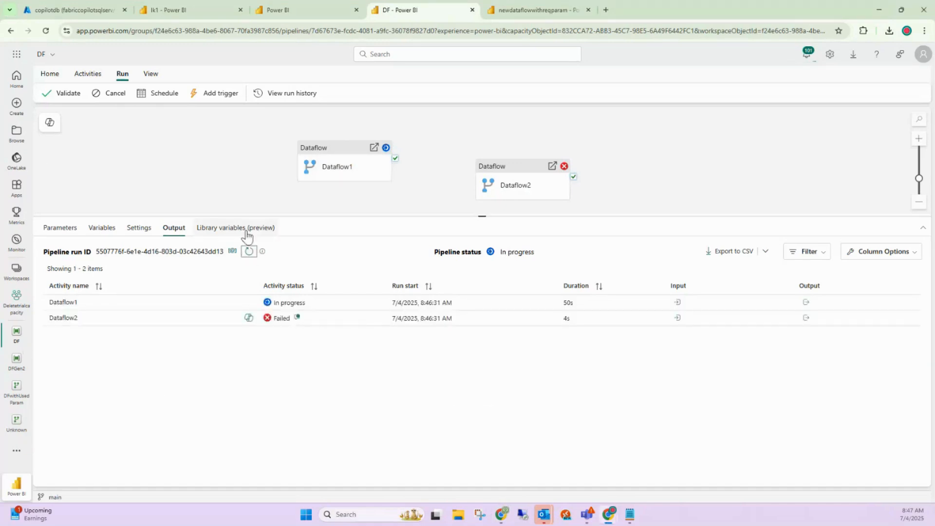
left_click(249, 251)
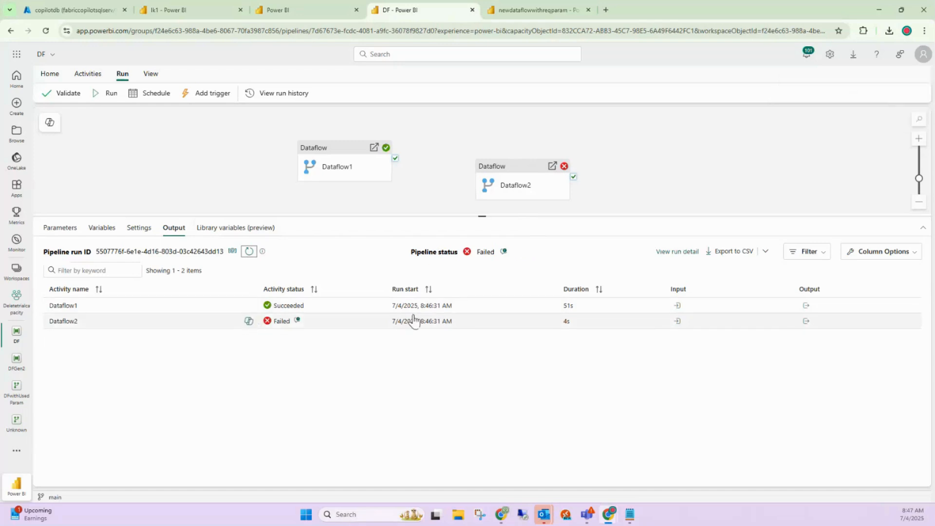
- Examine Dataflow2's error details and the dataflowId and workspaceId values in its run input
left_click(297, 321)
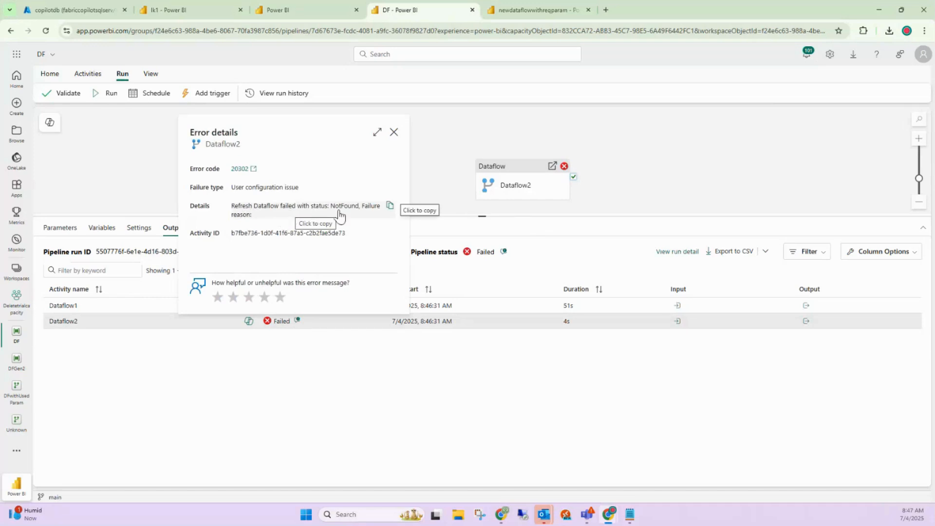
left_click(394, 140)
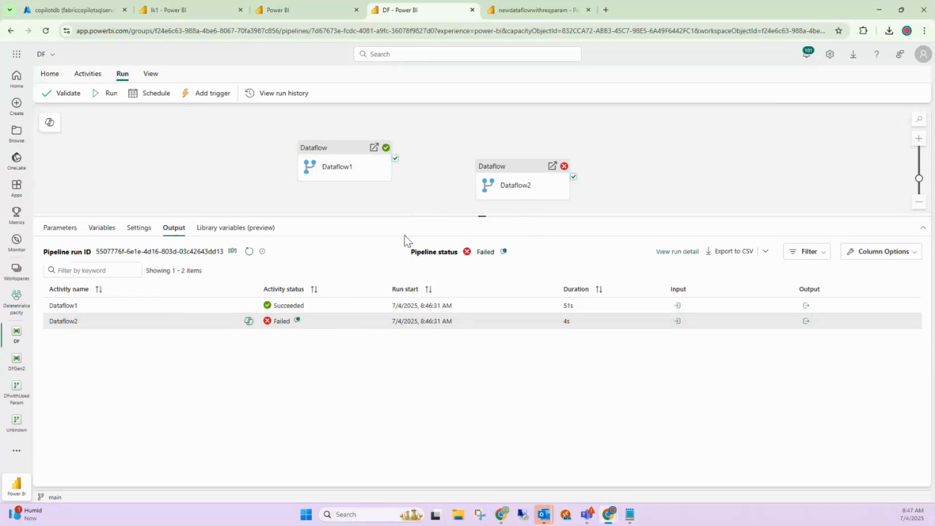
left_click(678, 321)
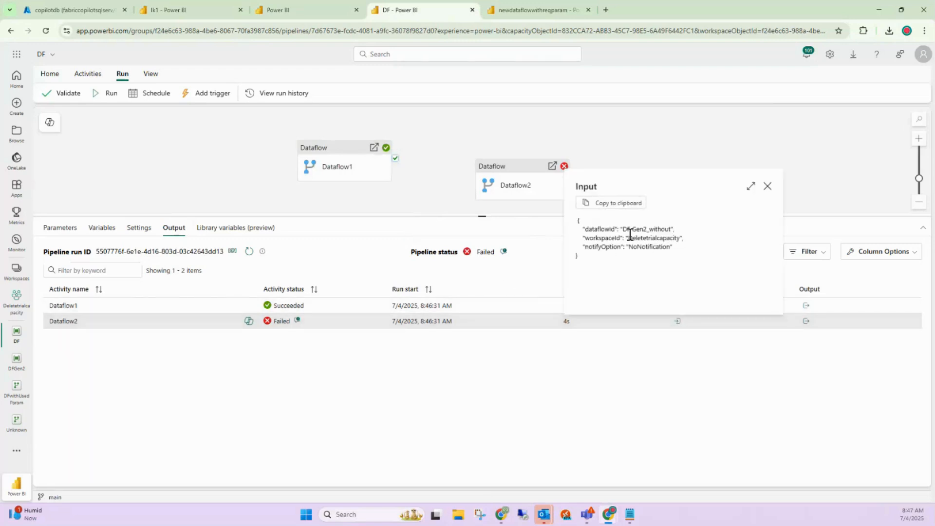
double_click(599, 229)
double_click(603, 238)
key("ctrl+a")
key("Escape")
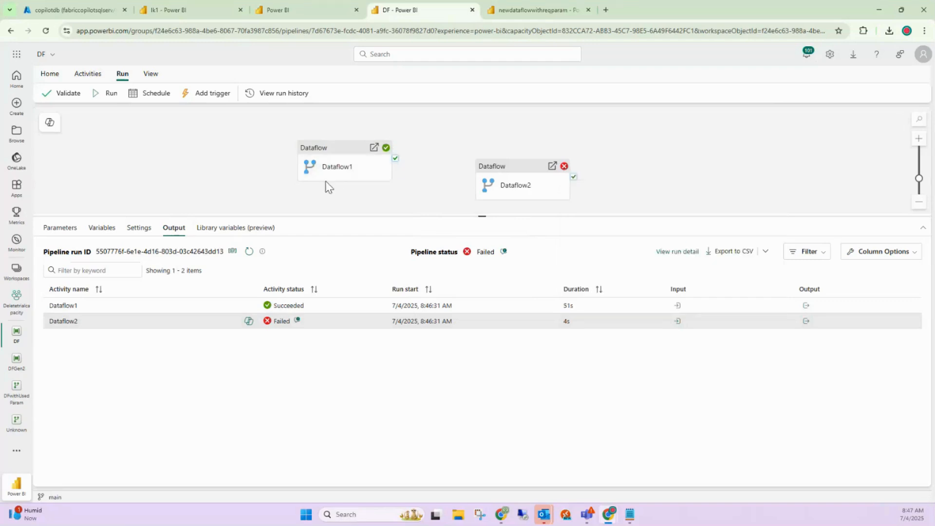
- Check Dataflow1's workspace and dataflow settings, and review the dataflowId and workspaceId passed in Dataflow2's run input again
left_click(325, 176)
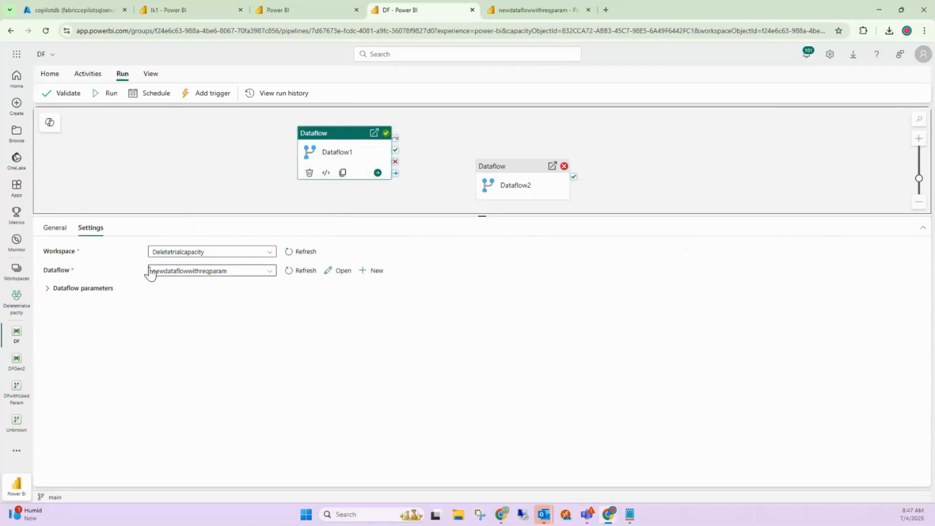
left_click(413, 198)
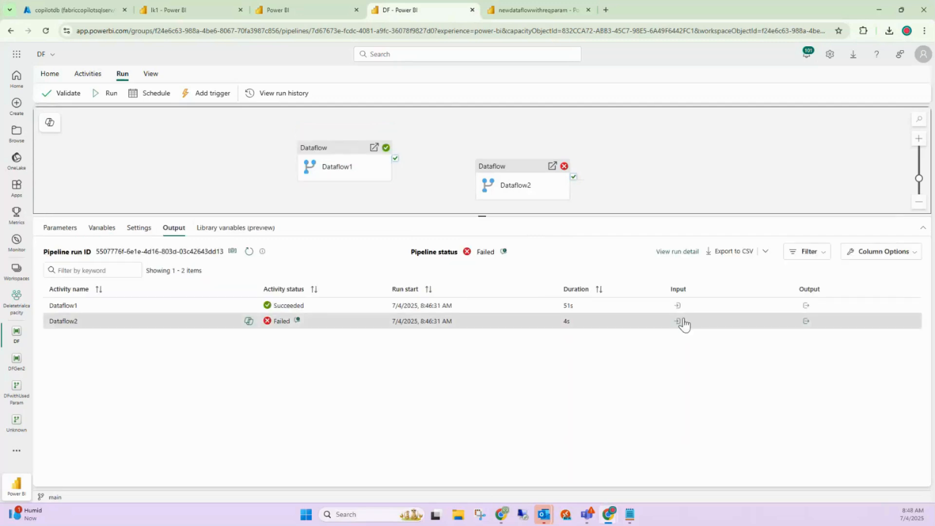
left_click(677, 320)
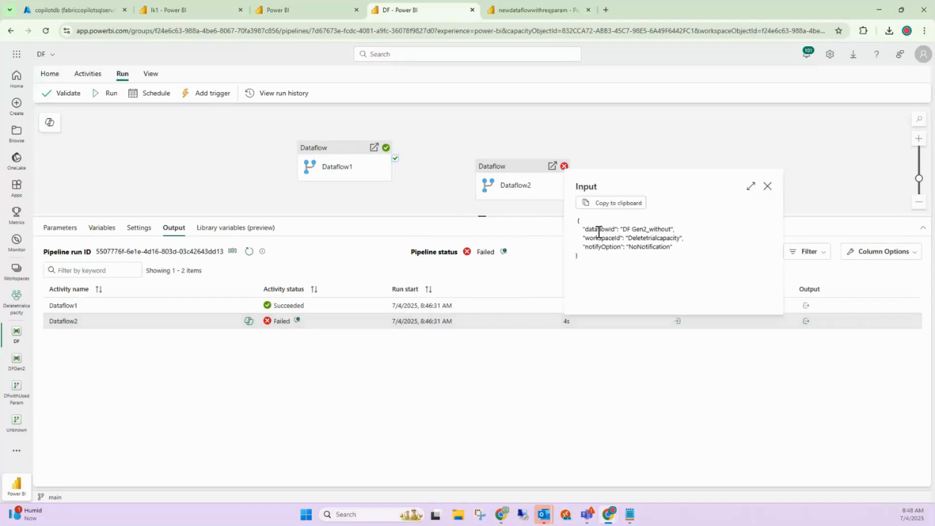
double_click(600, 230)
left_click(604, 239)
double_click(604, 238)
left_click(653, 238)
double_click(653, 238)
double_click(644, 229)
double_click(640, 237)
left_click(768, 189)
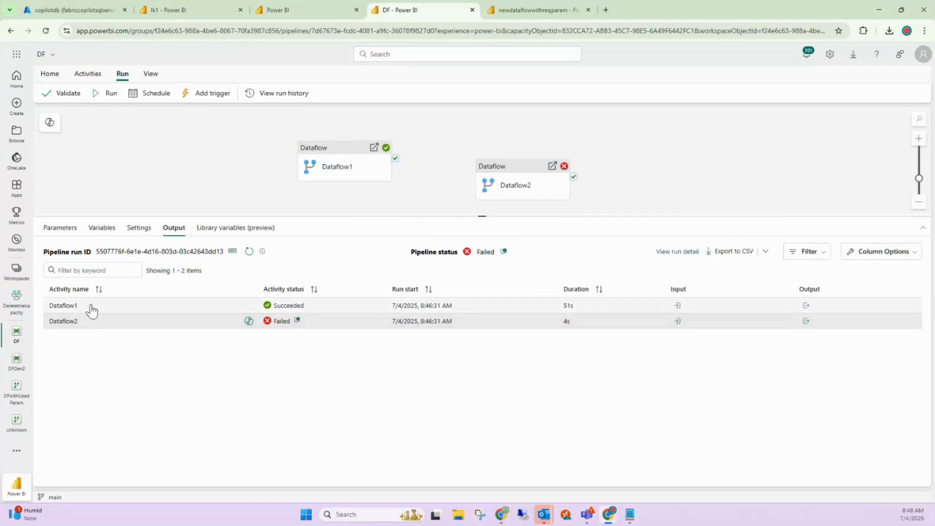
- Compare the workspaceId and dataflowId in Dataflow1's run input with the IDs in the pipeline and newdataflowwithreqparam page URLs
left_click(677, 321)
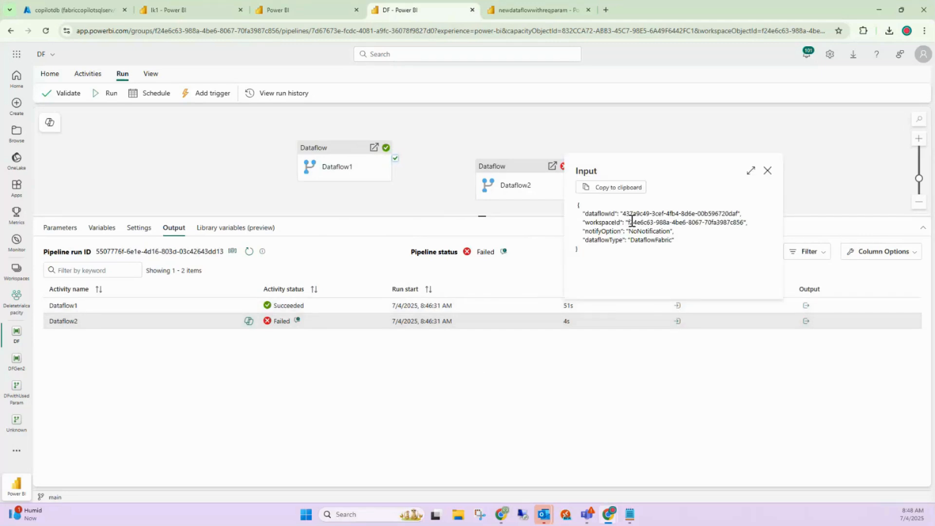
left_click_drag(628, 223, 741, 223)
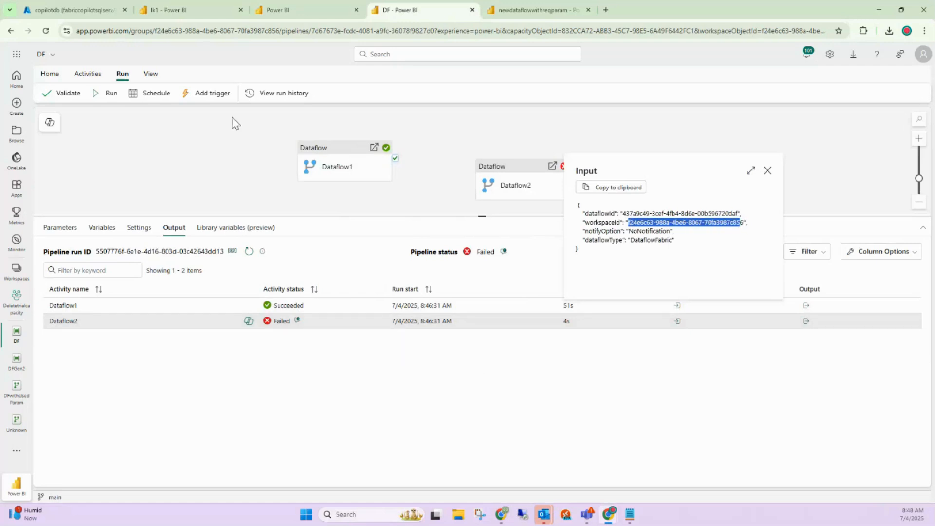
left_click_drag(154, 30, 458, 31)
left_click(487, 7)
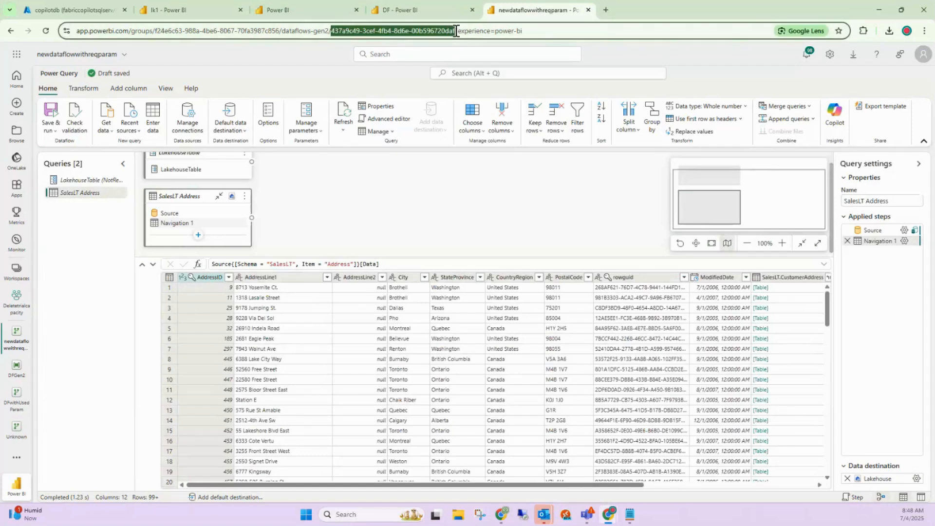
left_click(293, 8)
left_click(411, 9)
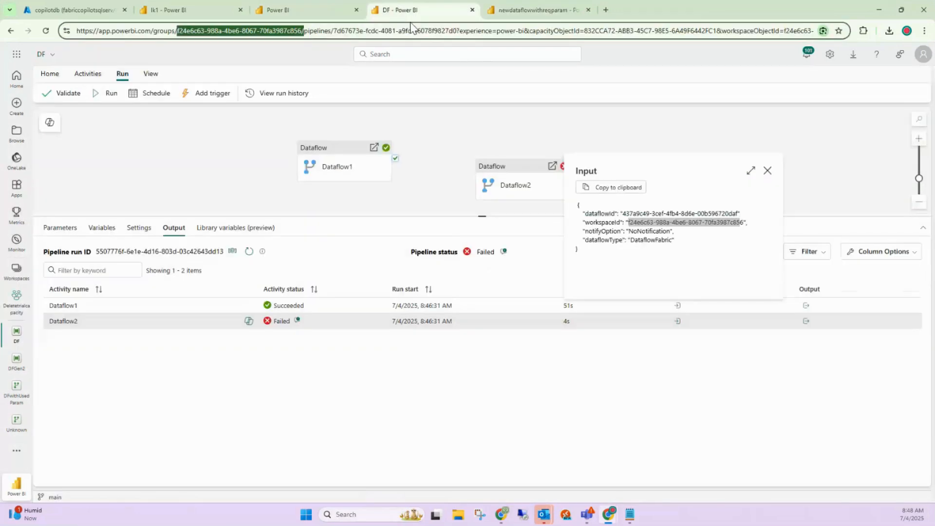
left_click_drag(623, 214, 767, 181)
left_click(767, 171)
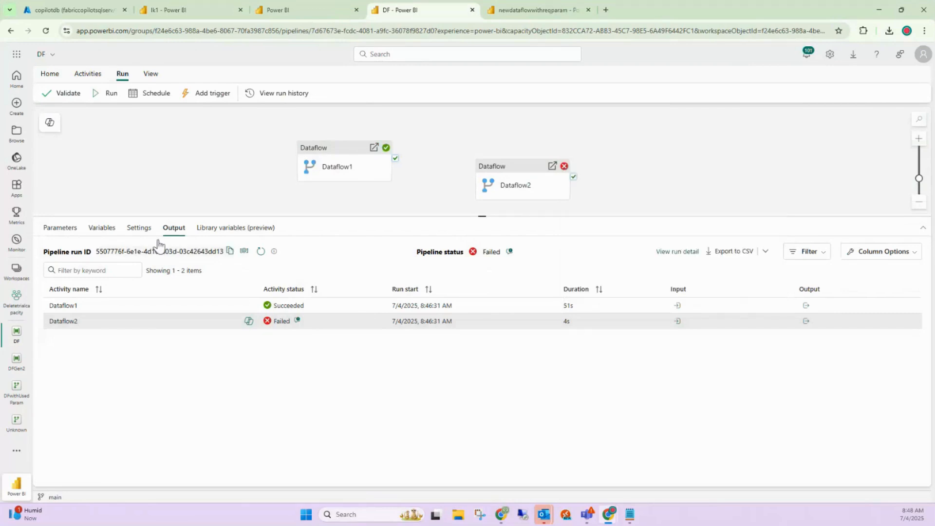
- Set the WSName pipeline parameter's default value to the workspace ID f24e6c63-988a-4be6-8067-70fa3987c856 copied from the pipeline's URL
left_click(68, 235)
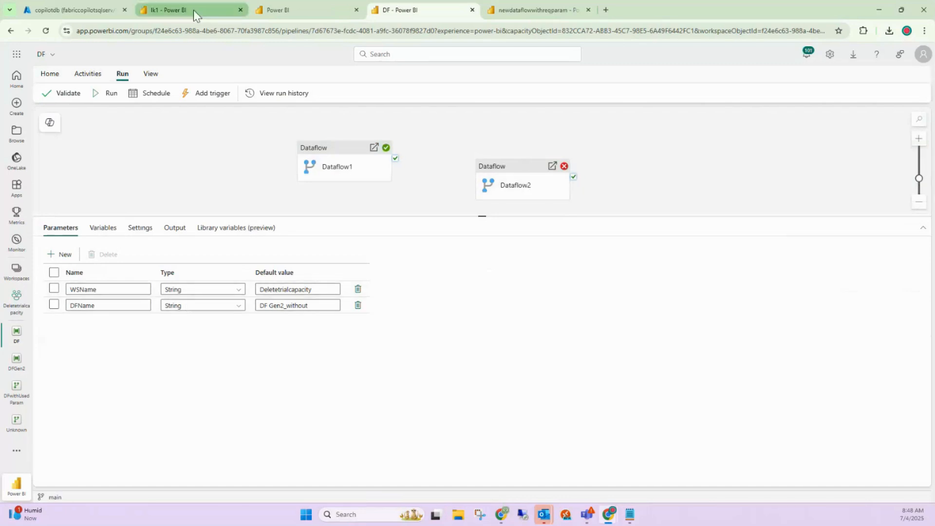
left_click(156, 32)
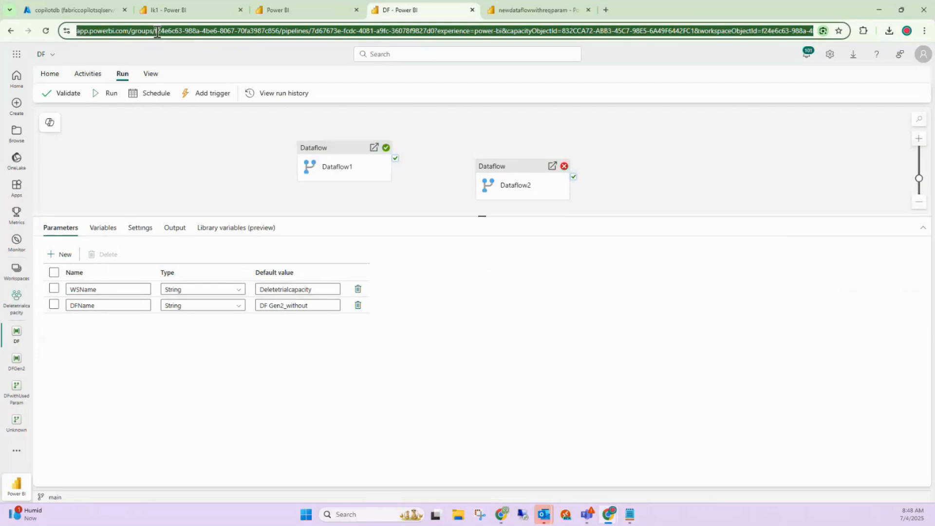
left_click(156, 31)
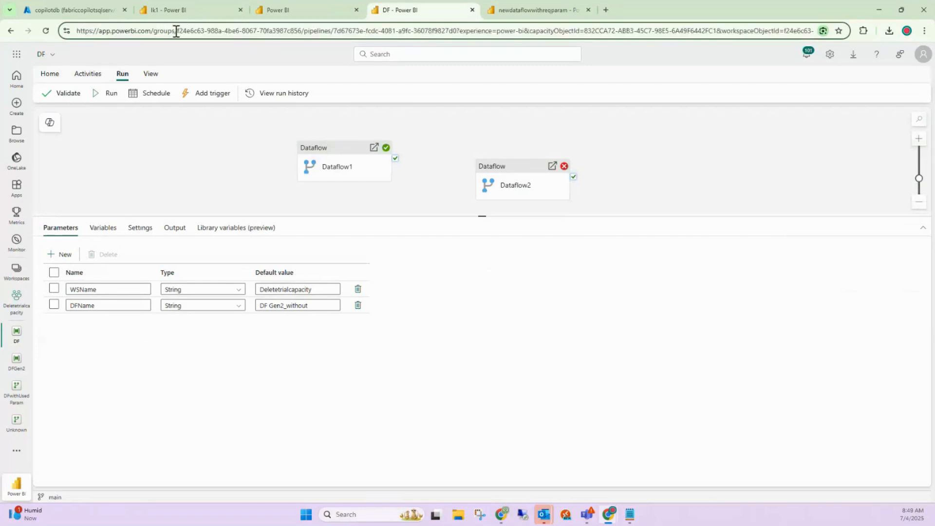
left_click_drag(177, 31, 301, 32)
key("ctrl+c")
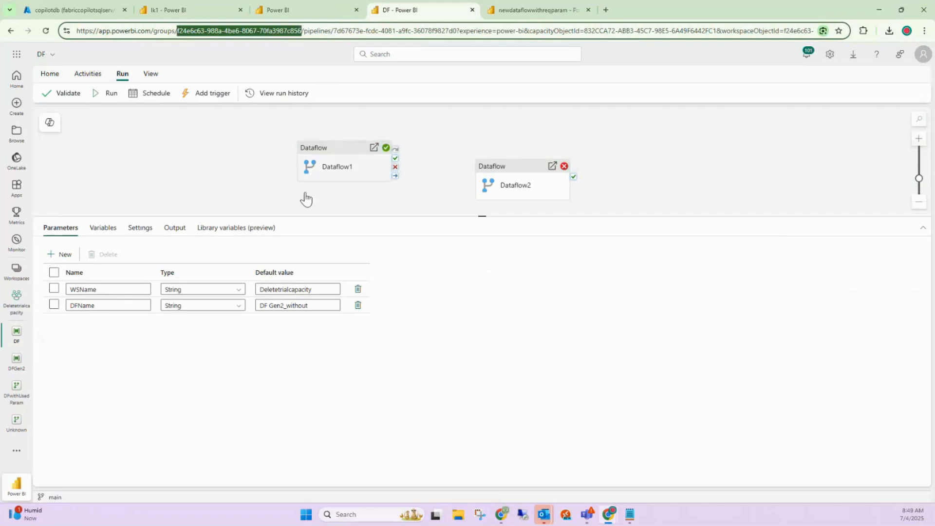
left_click(314, 290)
left_click_drag(315, 291, 241, 301)
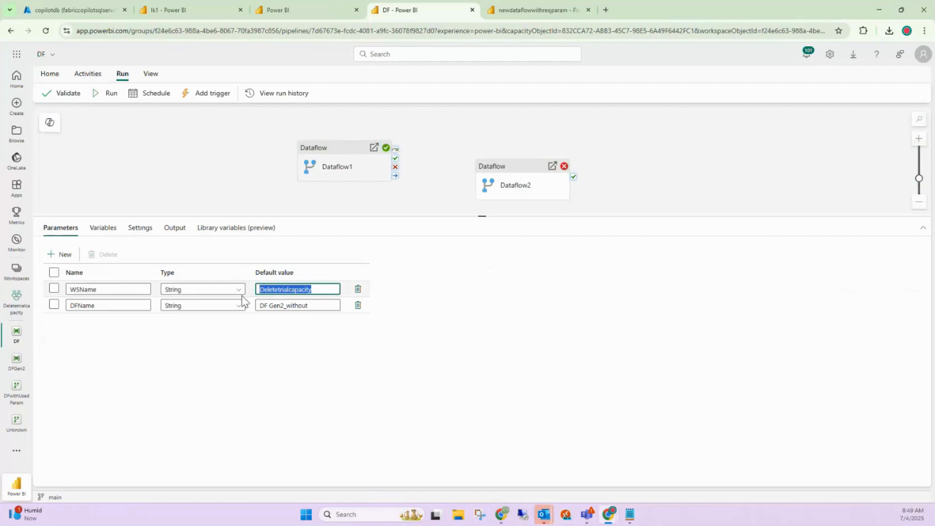
key("ctrl+v")
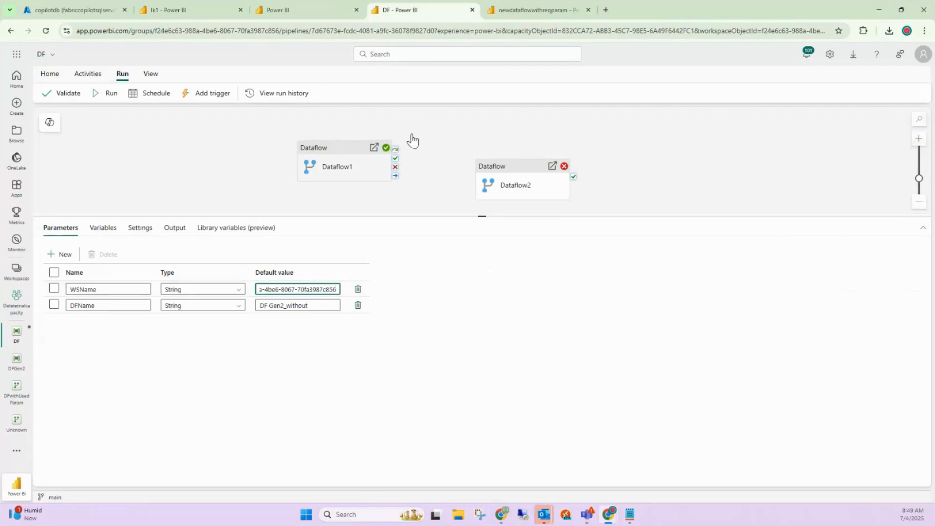
- Open the settings of DF Gen2_without in the Deletetrialcapacity workspace and copy its dataflow ID from the page URL
left_click(291, 2)
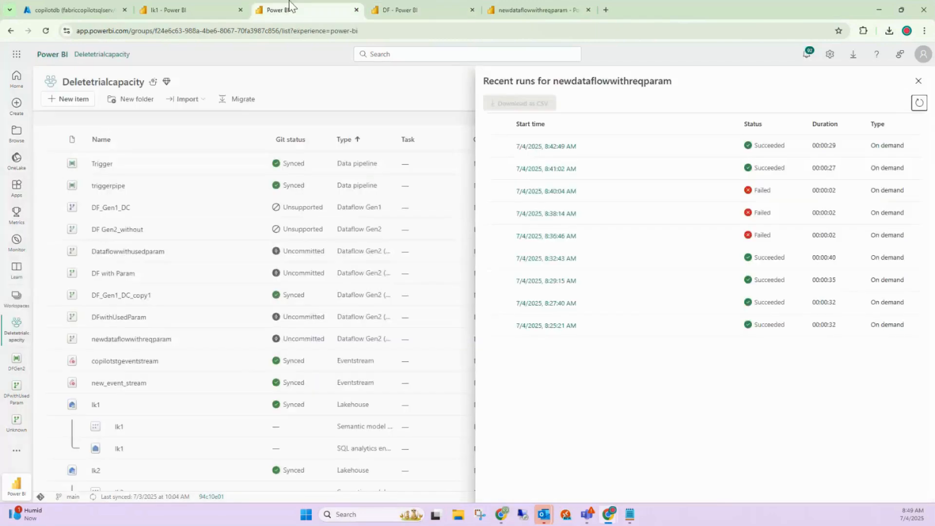
left_click(918, 81)
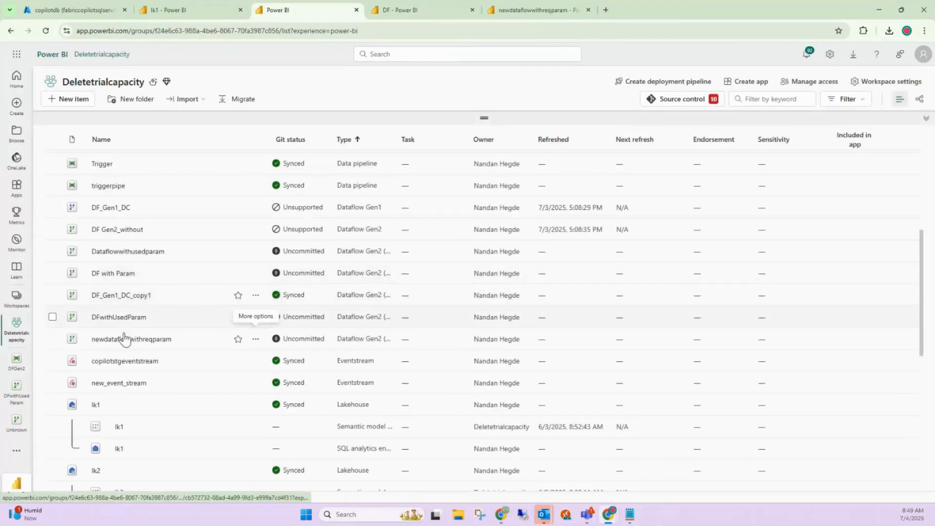
left_click(459, 4)
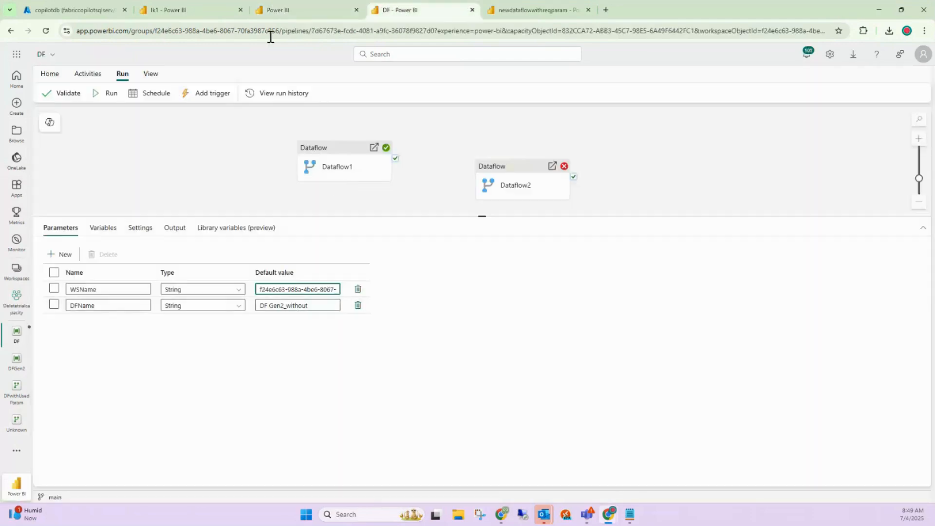
left_click(291, 3)
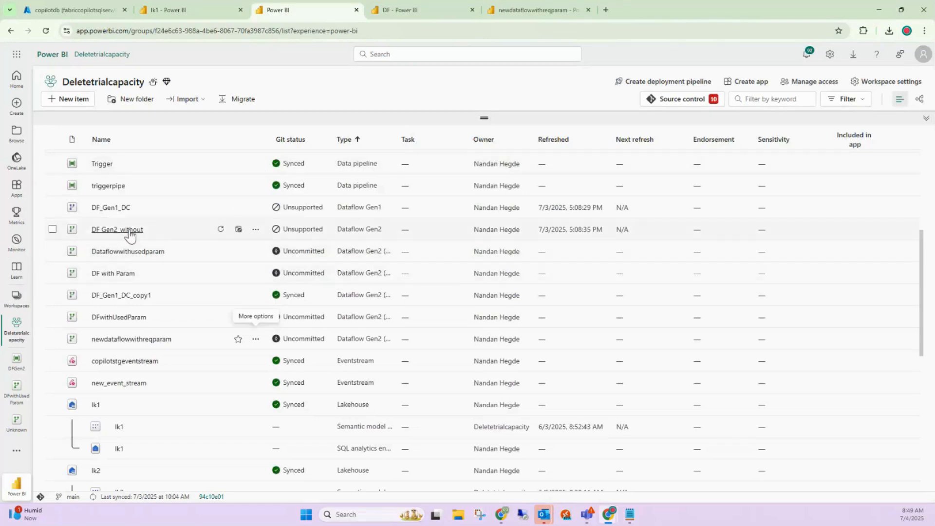
left_click(256, 229)
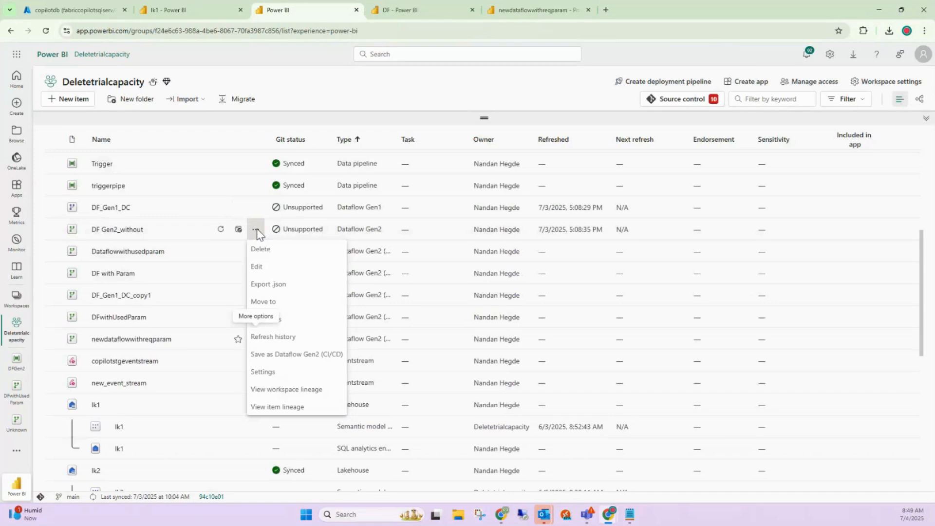
left_click(275, 376)
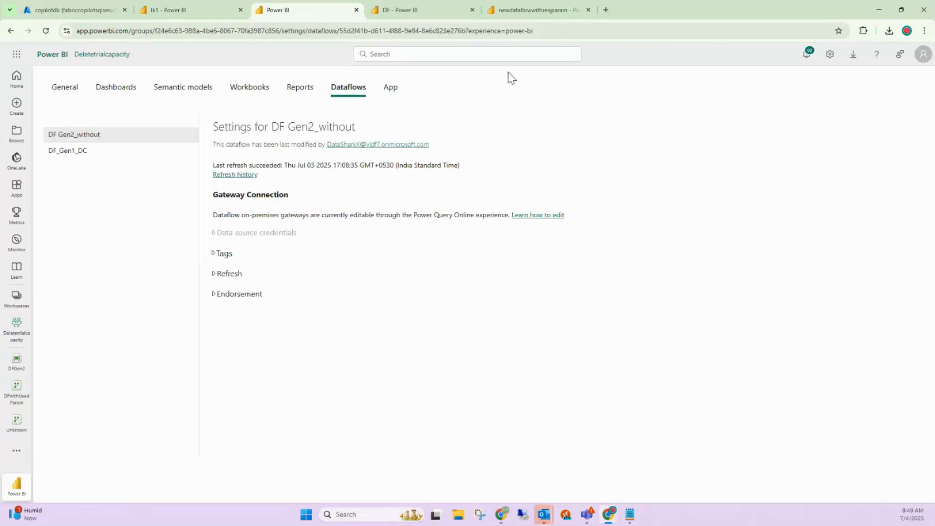
left_click_drag(465, 31, 337, 29)
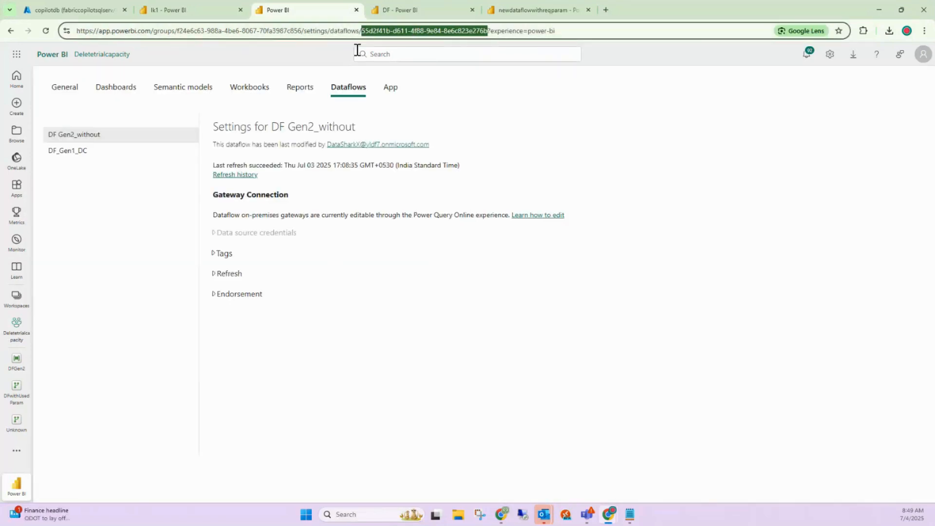
- Back in the DF pipeline, set the DFName parameter's default value to the dataflow ID 55d2f41b-d611-4f88-9e84-8e6c823e276b
left_click(515, 9)
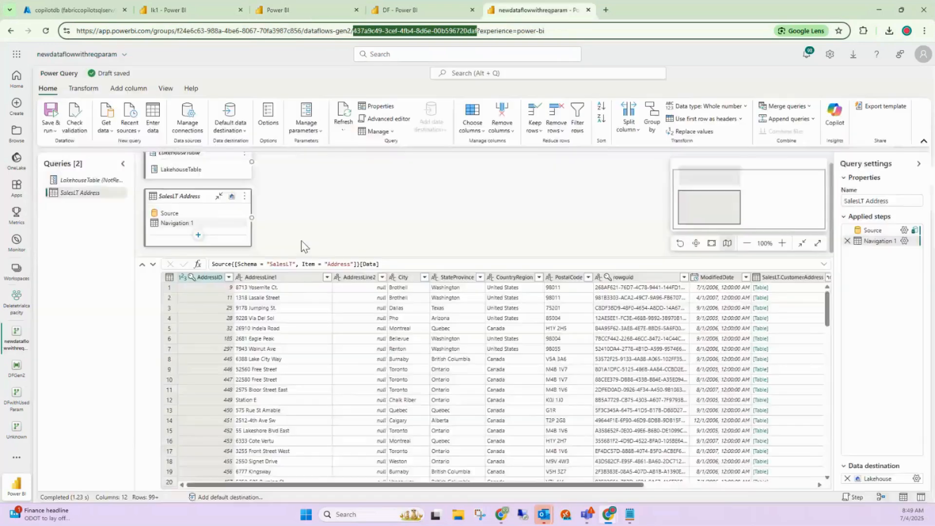
left_click(392, 10)
left_click_drag(317, 305, 259, 307)
key("ctrl+v")
- Save and run the DF pipeline with the current WSName and DFName parameter values
left_click(116, 100)
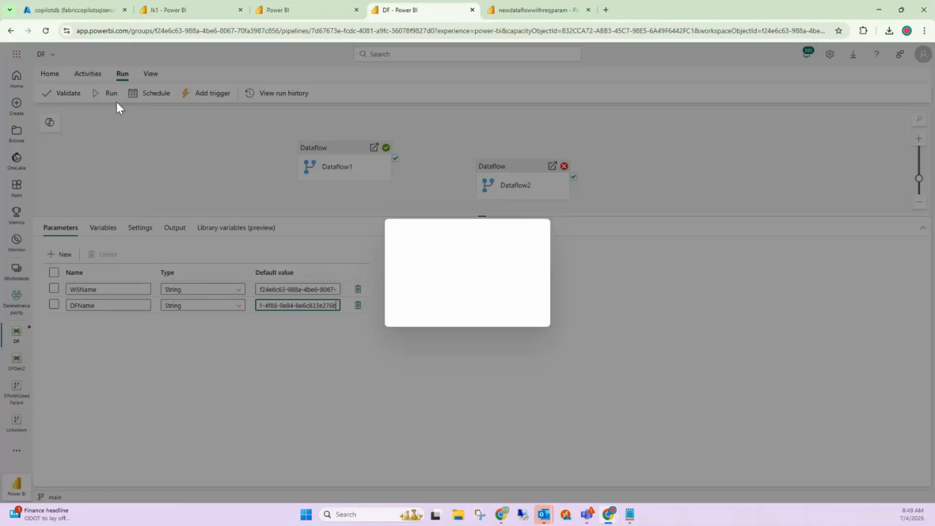
left_click(464, 307)
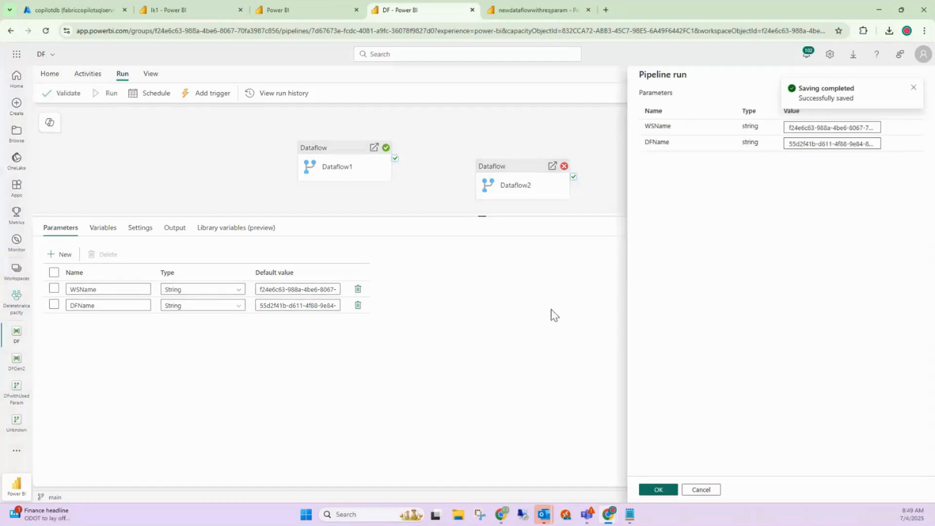
left_click(657, 492)
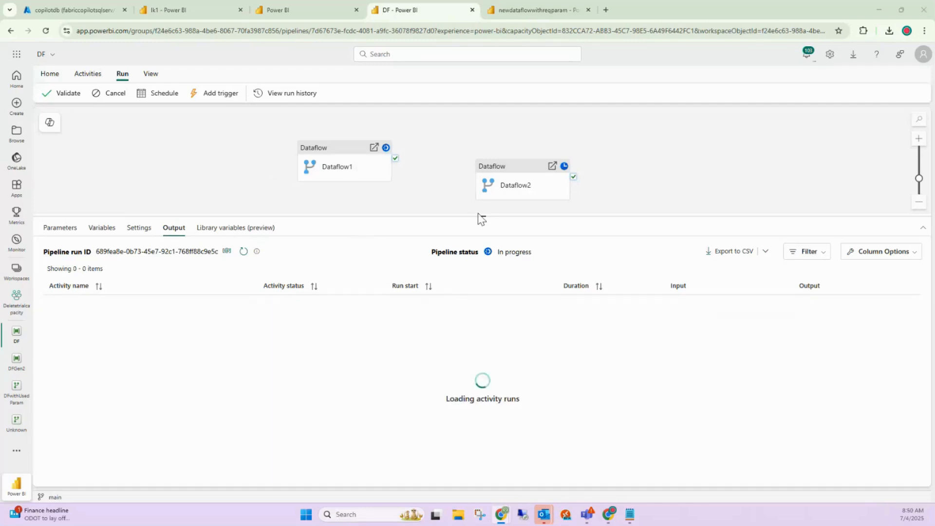
left_click_drag(479, 216, 481, 214)
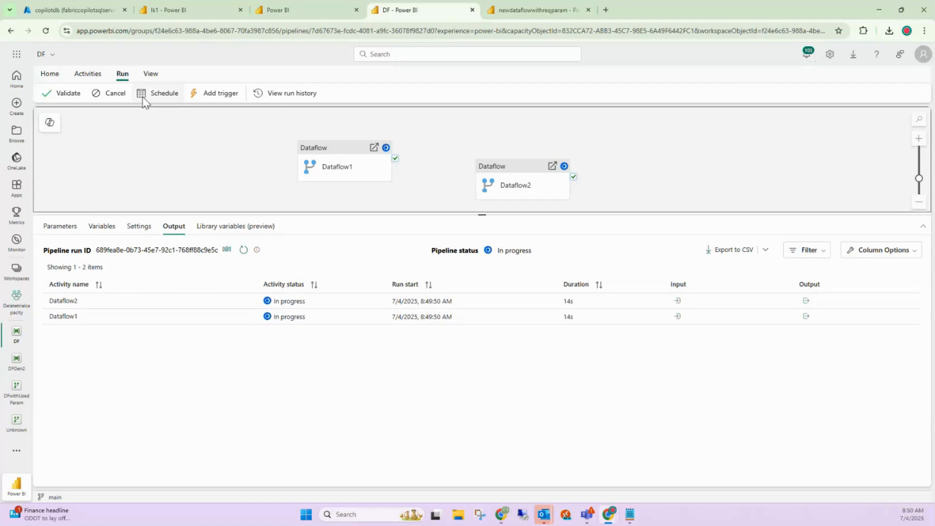
- Add a trial Teams activity to the pipeline to view its settings, and delete it from the canvas
left_click(89, 74)
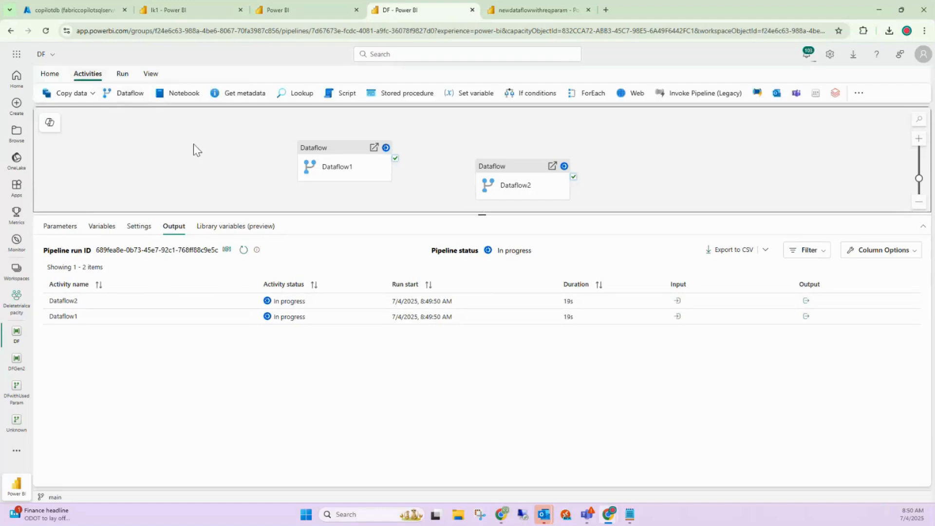
left_click(796, 97)
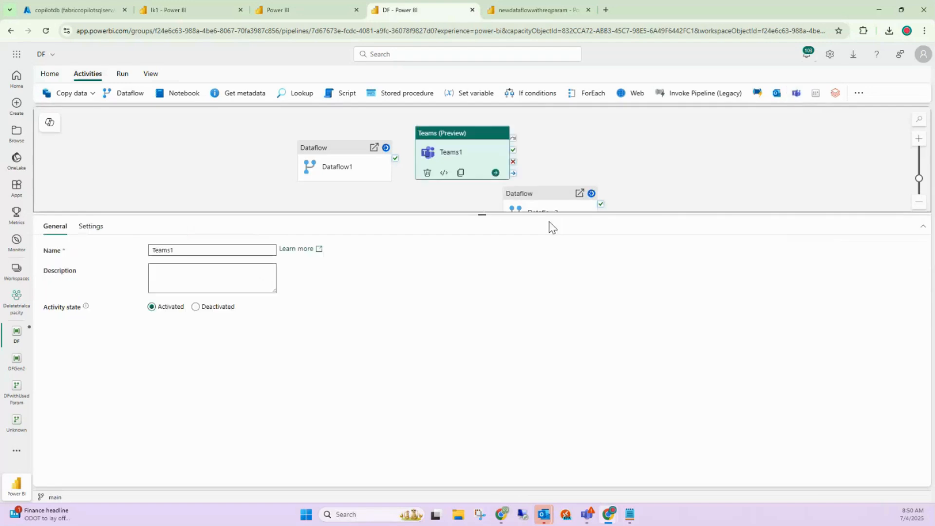
left_click(91, 226)
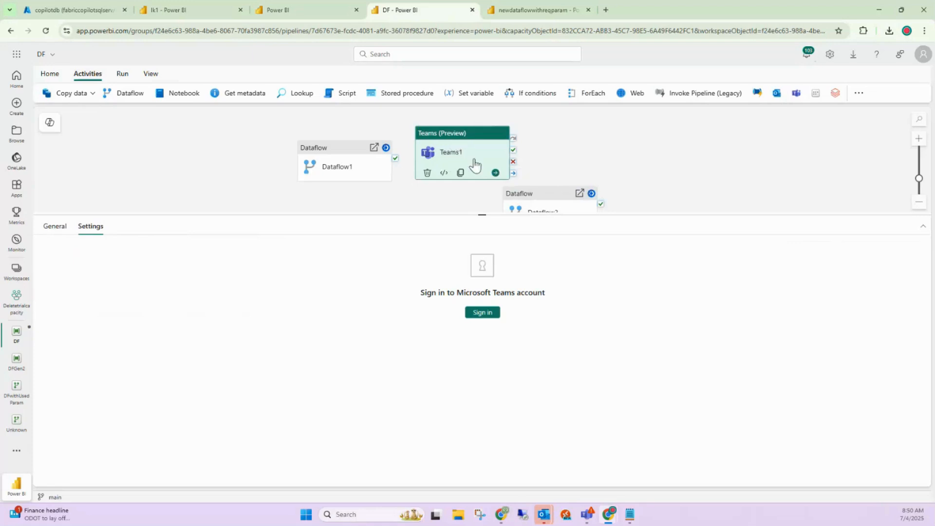
left_click(446, 158)
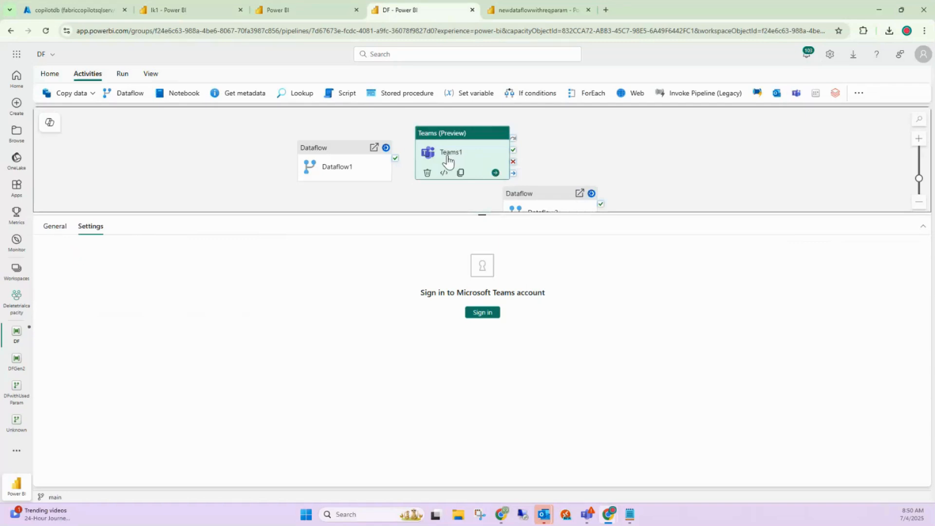
key("Delete")
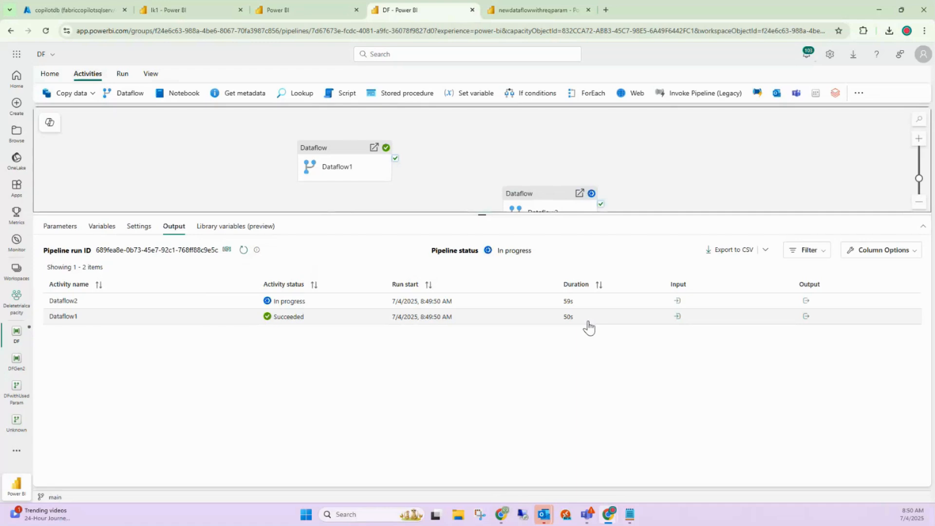
- Refresh the run status and compare Dataflow1's run input with the workspace and dataflow selected in its settings
left_click(244, 250)
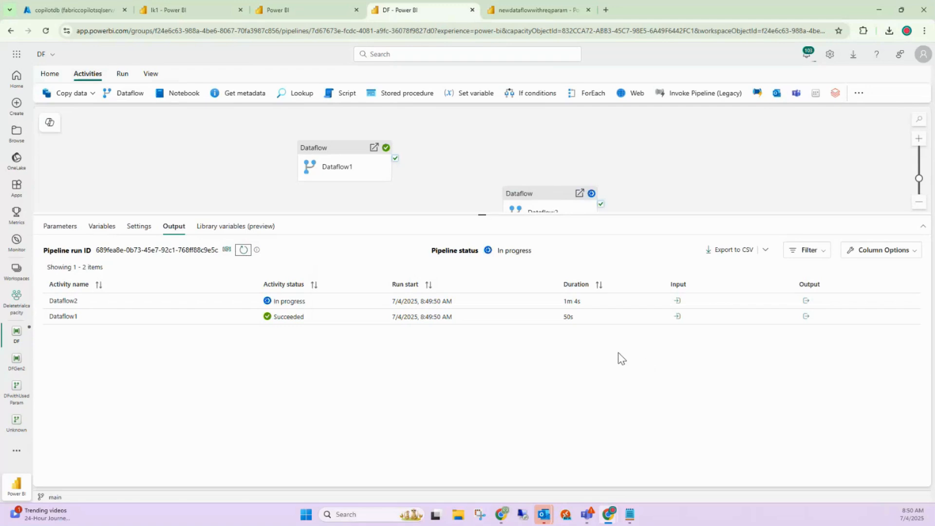
left_click(678, 318)
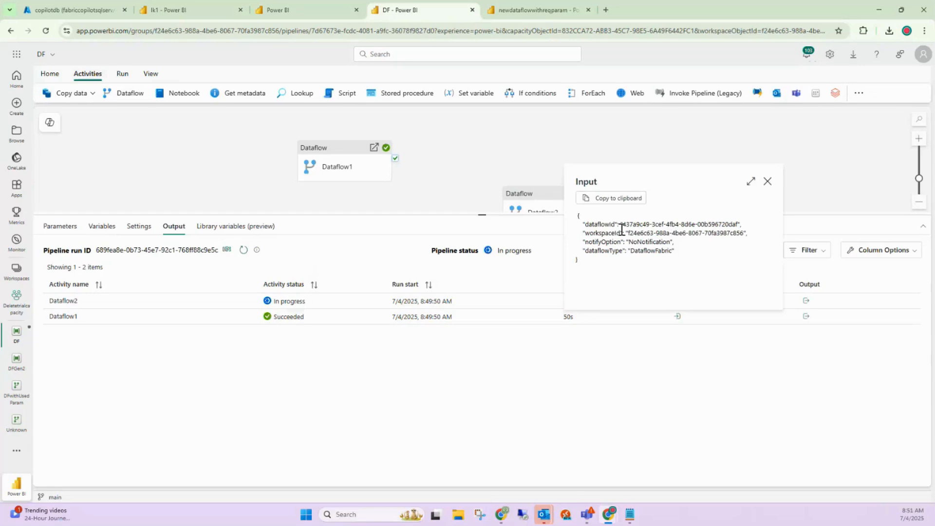
left_click(768, 183)
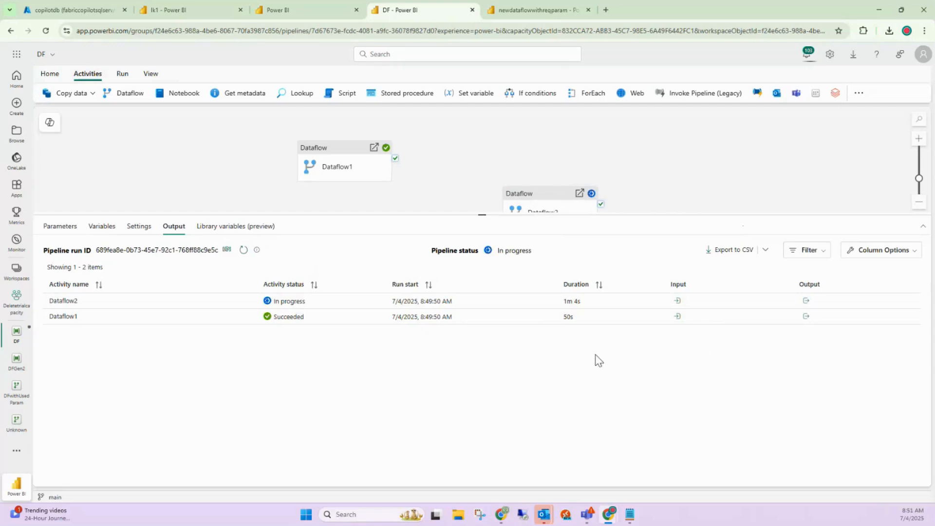
left_click(359, 151)
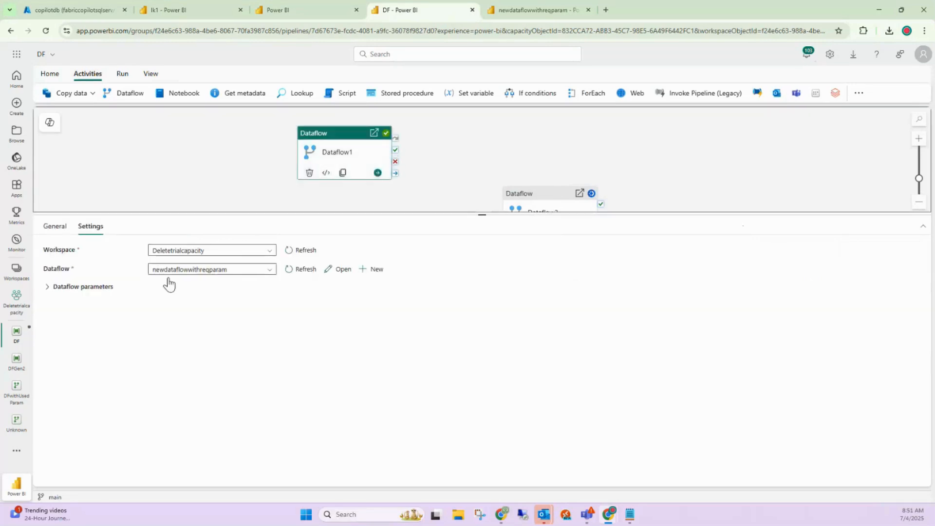
left_click(459, 161)
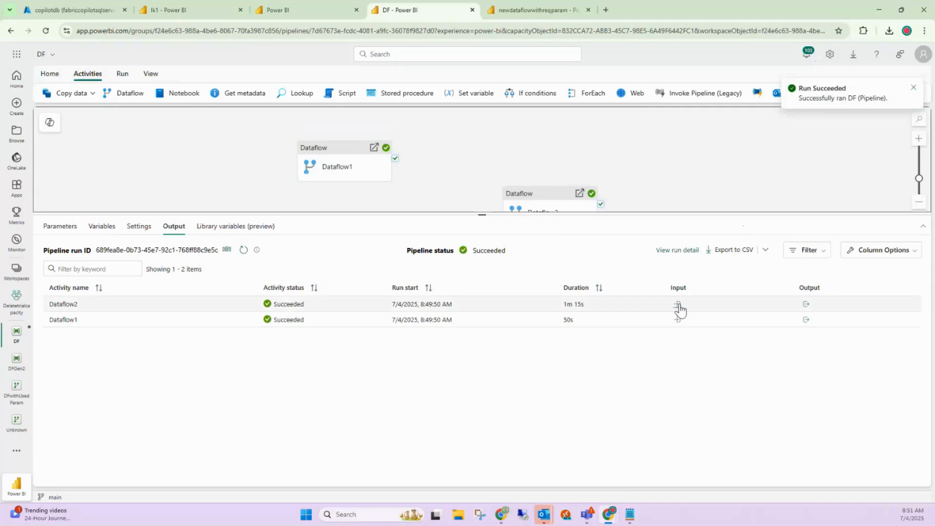
- Inspect the dataflowId and workspaceId in Dataflow2's run input, and close the input details
left_click(678, 304)
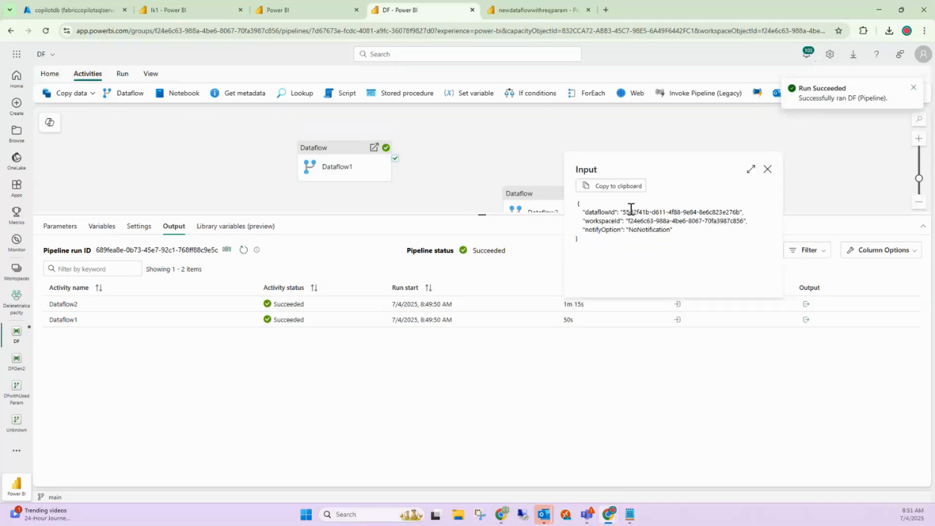
left_click_drag(625, 214, 742, 213)
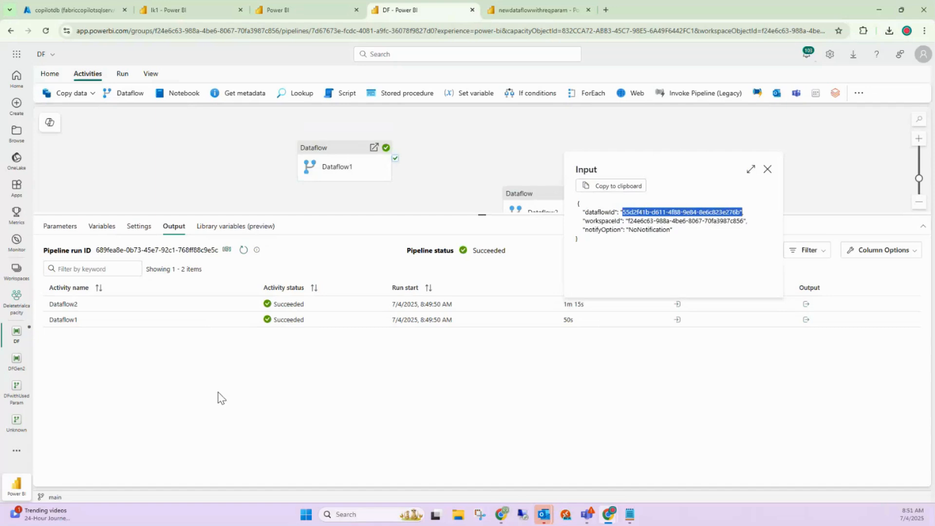
double_click(690, 211)
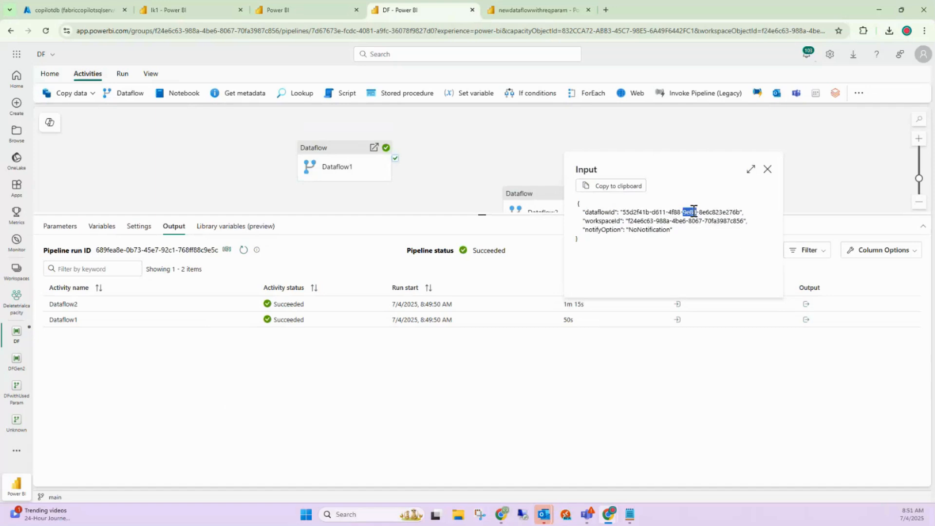
left_click(767, 172)
left_click(767, 170)
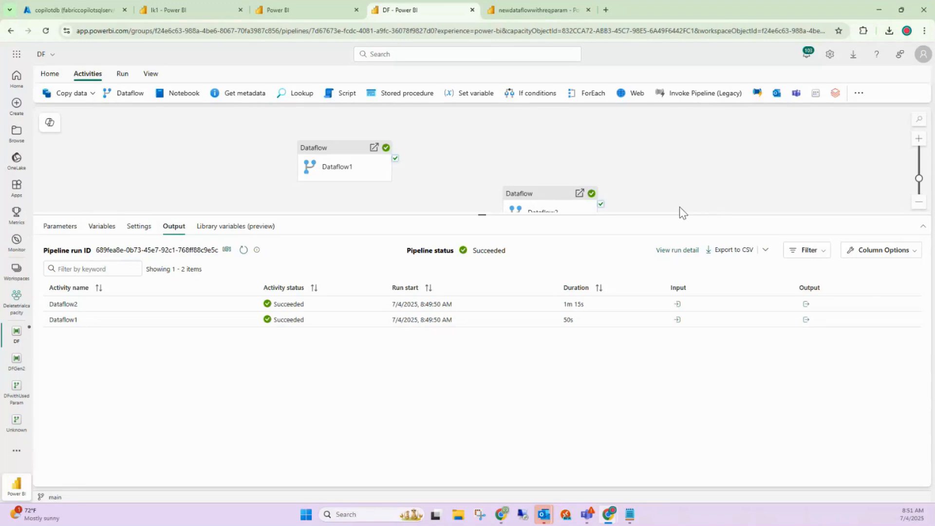
- Add a Copy data activity to the canvas and arrange the row as Dataflow2, Dataflow1 and Copy data1
left_click(83, 95)
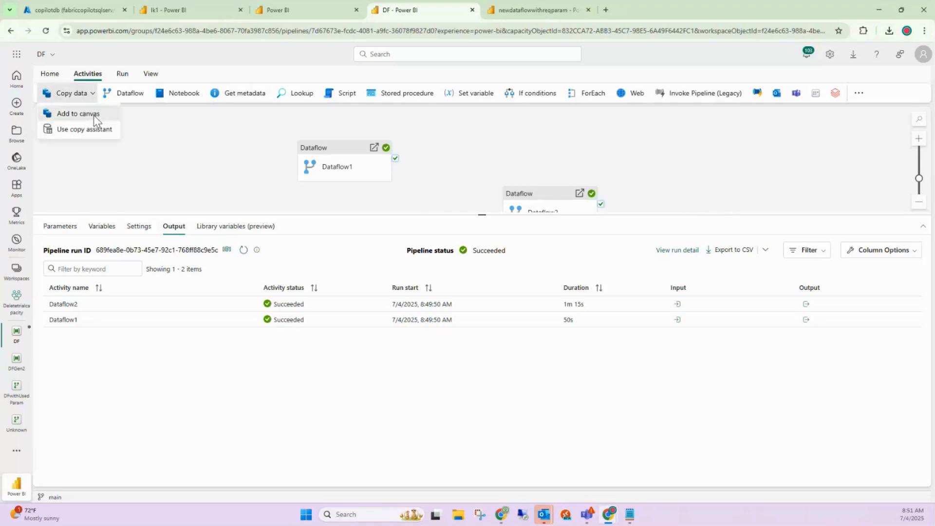
left_click(93, 115)
left_click_drag(480, 142, 716, 131)
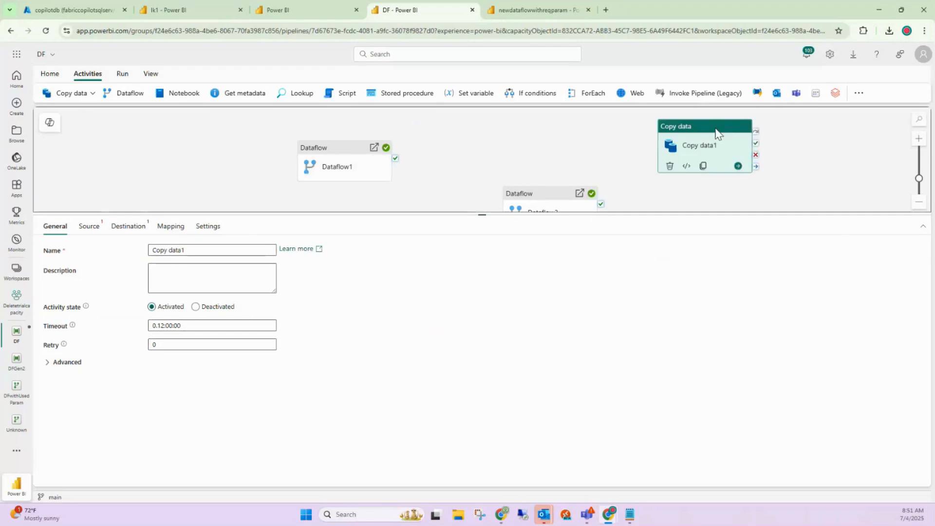
left_click_drag(532, 192, 233, 151)
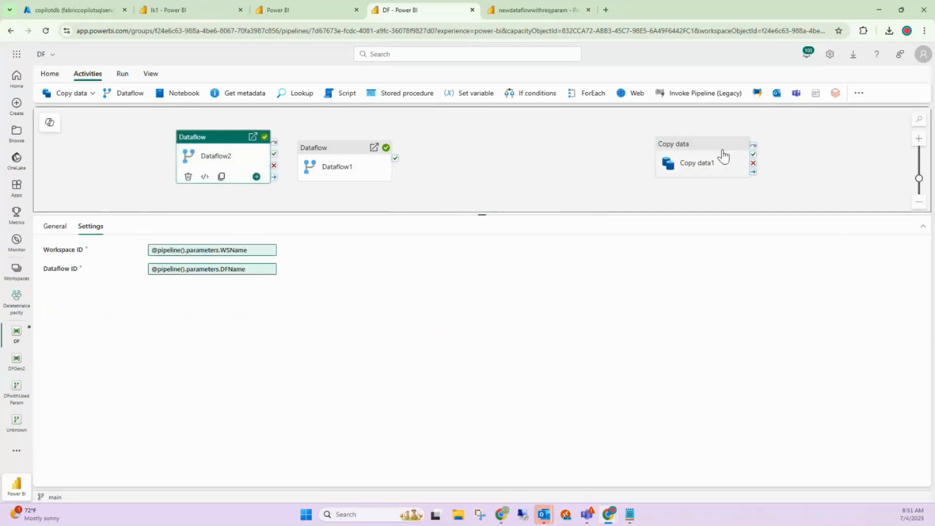
left_click_drag(722, 155, 615, 152)
- View the available source connections of Copy data1 without choosing one
left_click(87, 228)
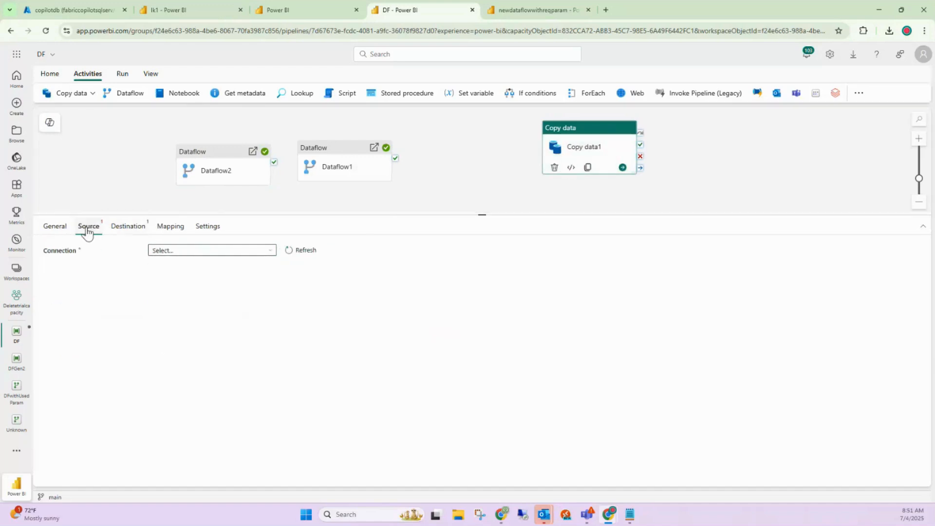
left_click(190, 251)
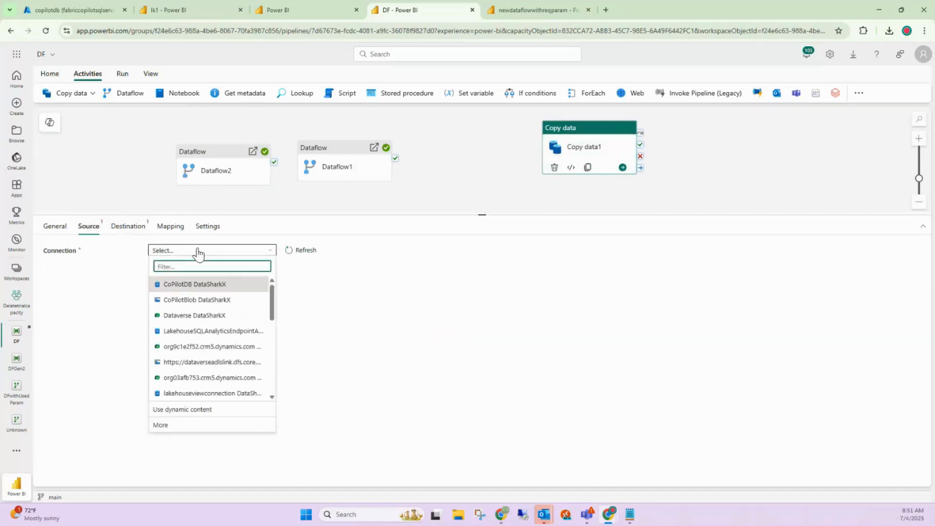
left_click(128, 207)
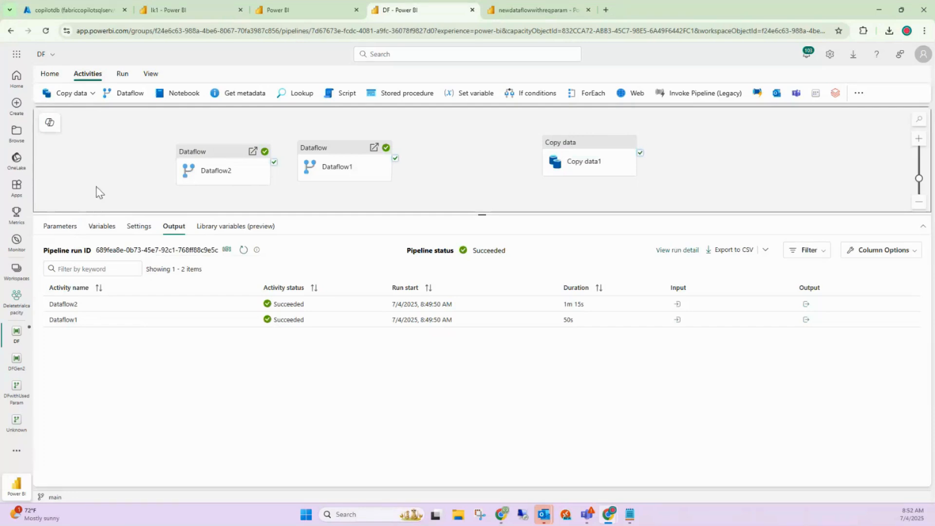
- Examine the pipeline's WSName parameter name alongside the workspace ID stored as its default value
scroll(96, 187, "up", 1)
left_click(56, 229)
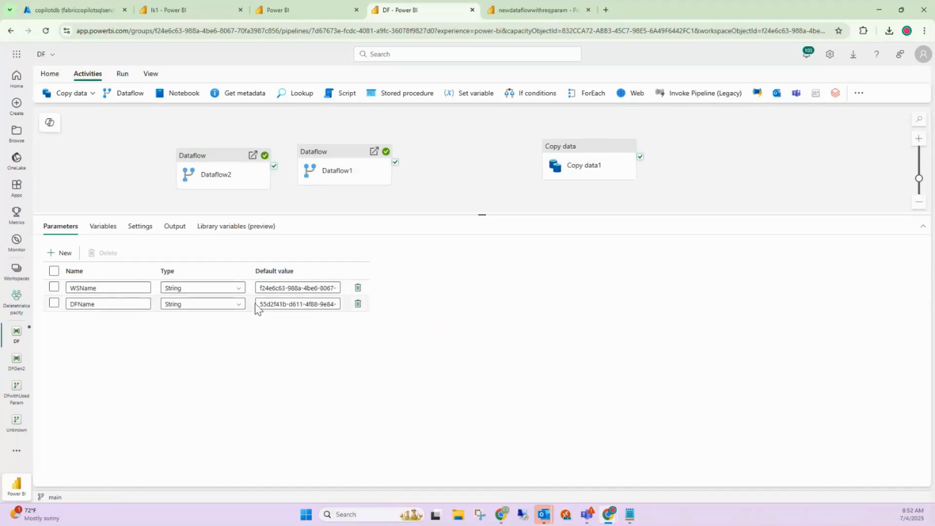
left_click_drag(110, 288, 70, 291)
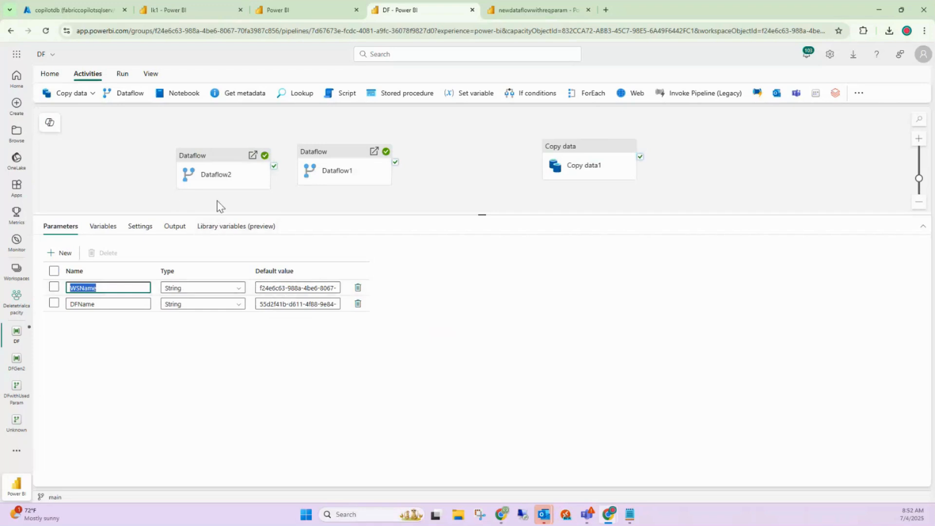
left_click(275, 289)
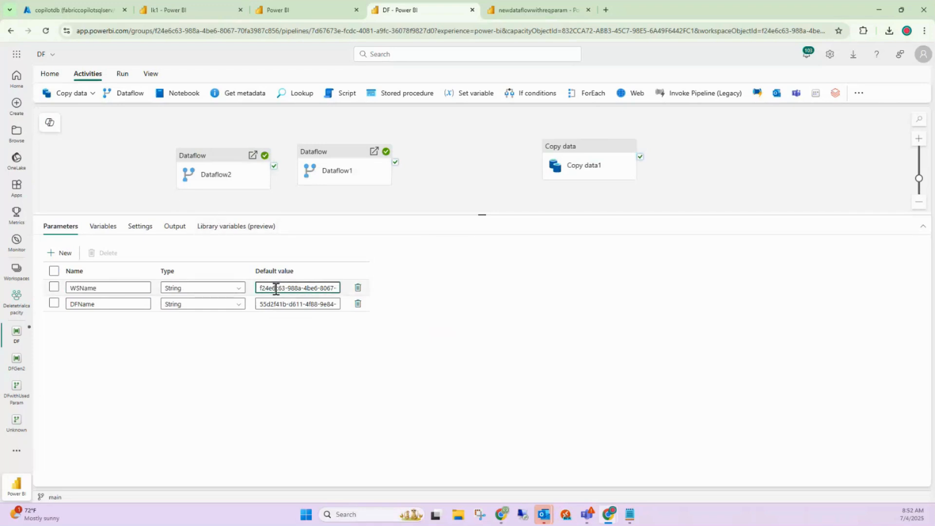
key("ctrl+a")
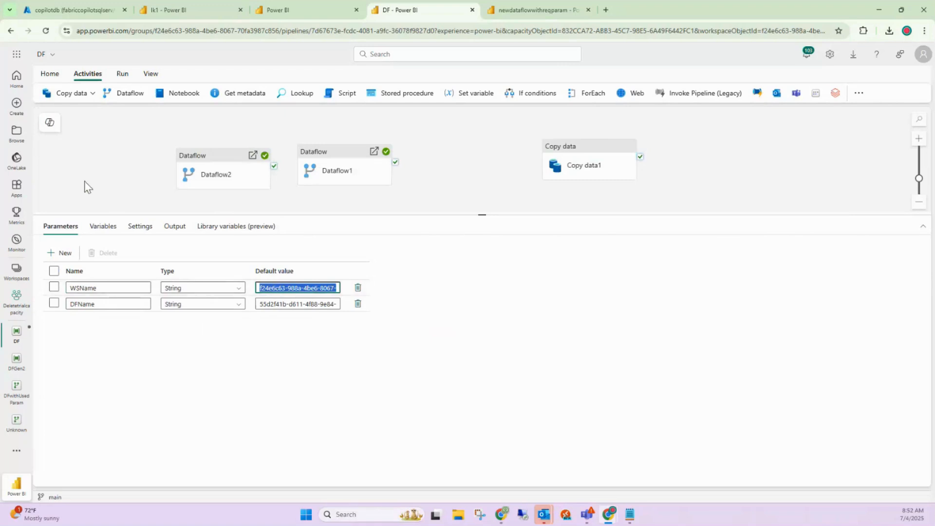
left_click_drag(68, 287, 97, 289)
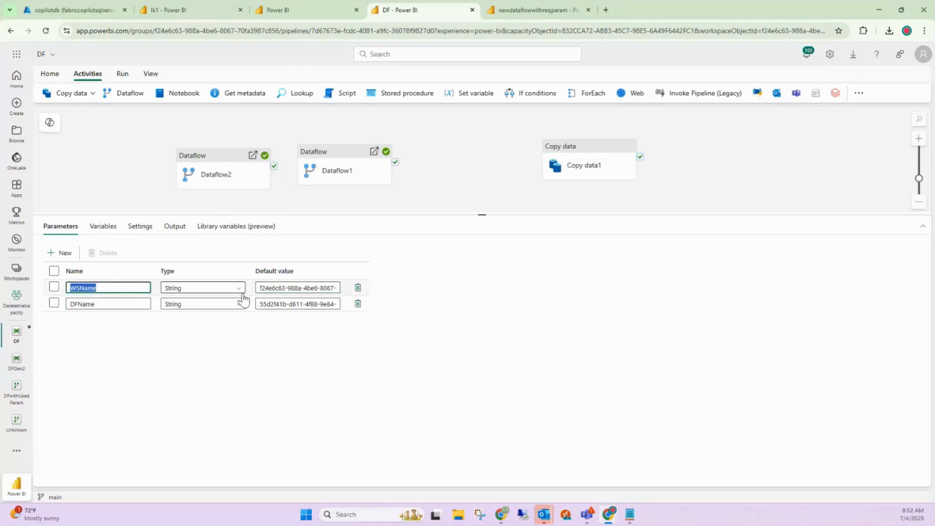
left_click_drag(259, 288, 325, 296)
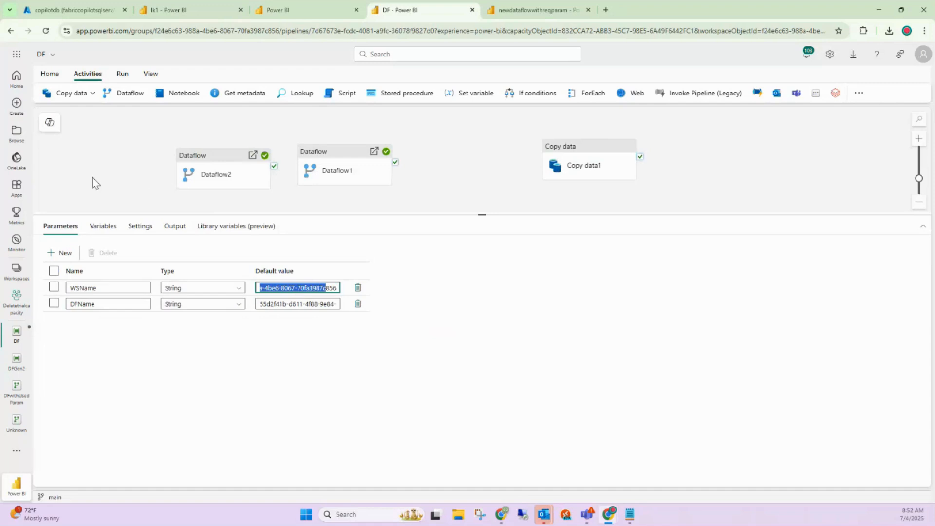
left_click_drag(74, 286, 343, 295)
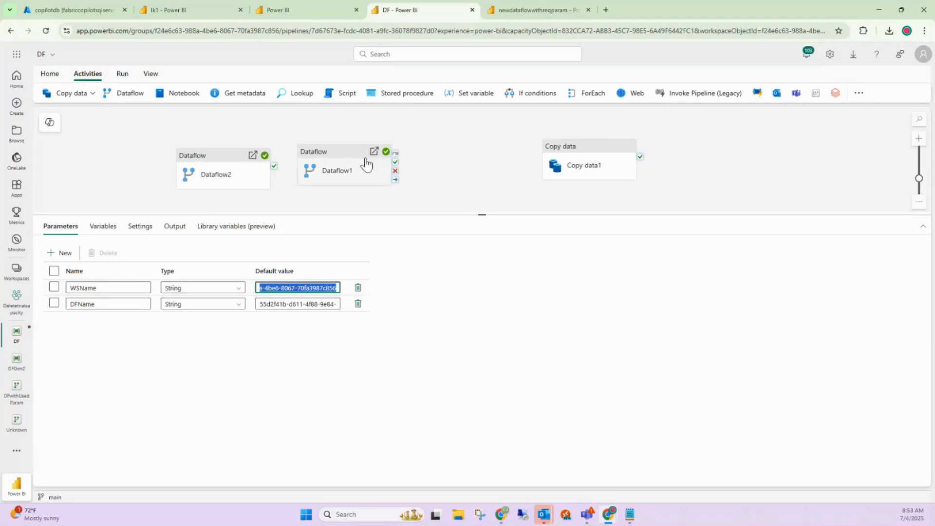
- Compare Dataflow1's directly selected workspace and dataflow with the pipeline parameters, and check Copy data1's source connection setting
left_click(362, 177)
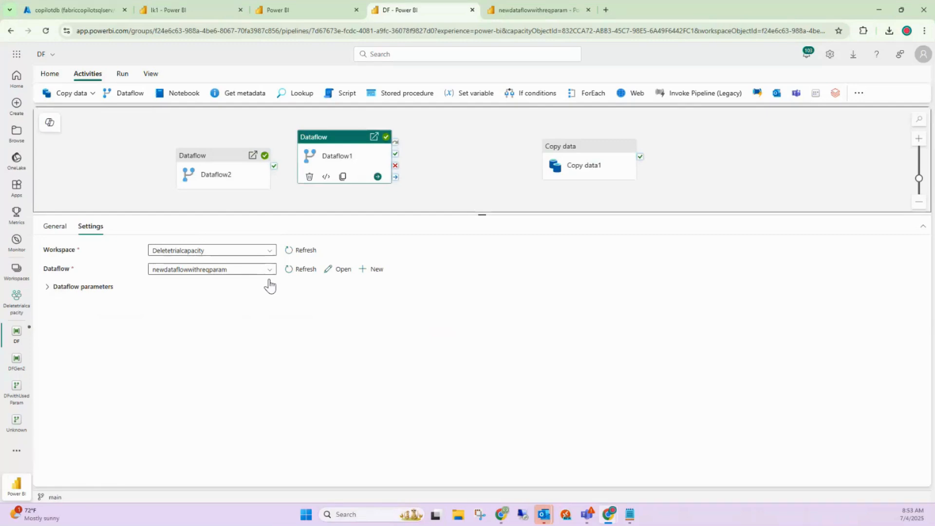
left_click(76, 173)
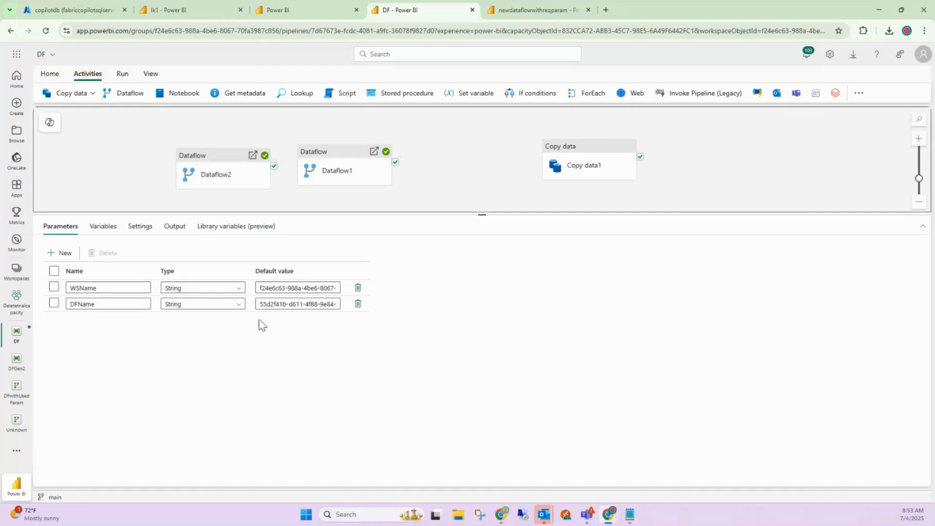
double_click(140, 290)
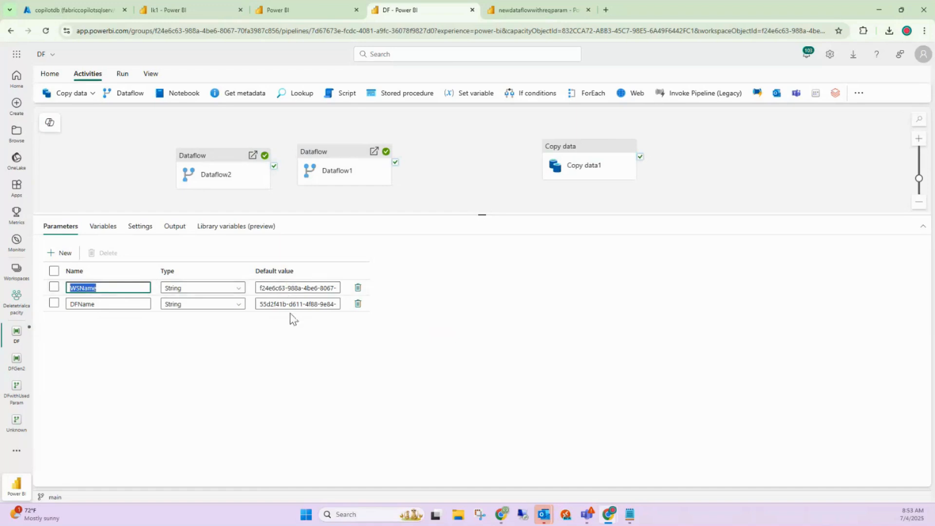
left_click(591, 158)
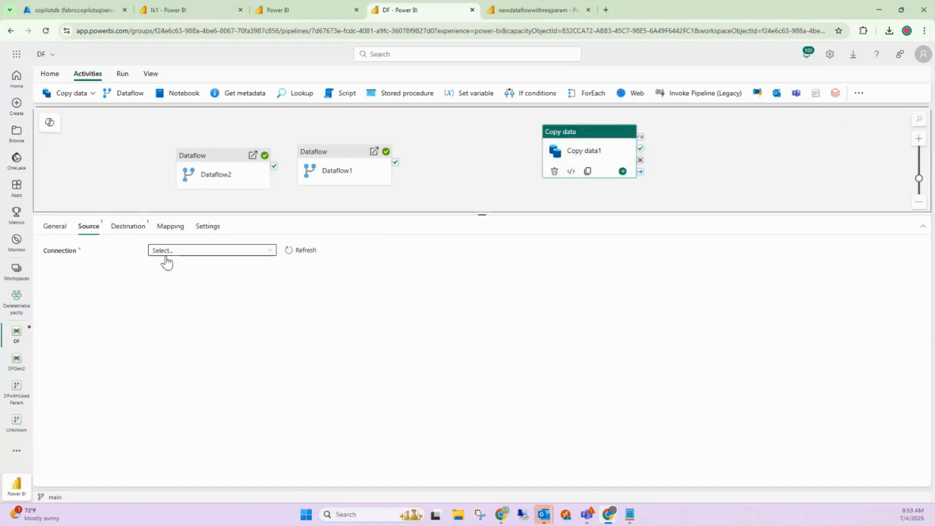
left_click(199, 252)
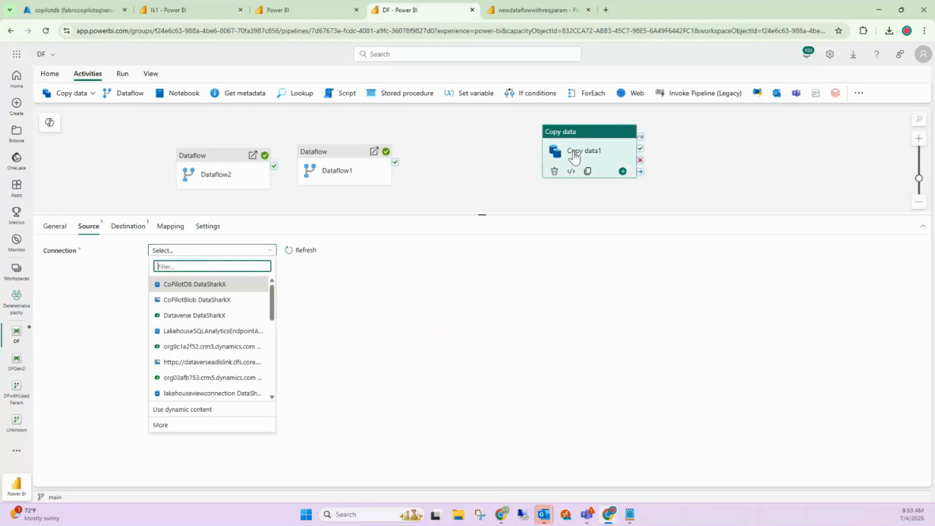
left_click(573, 152)
left_click(214, 251)
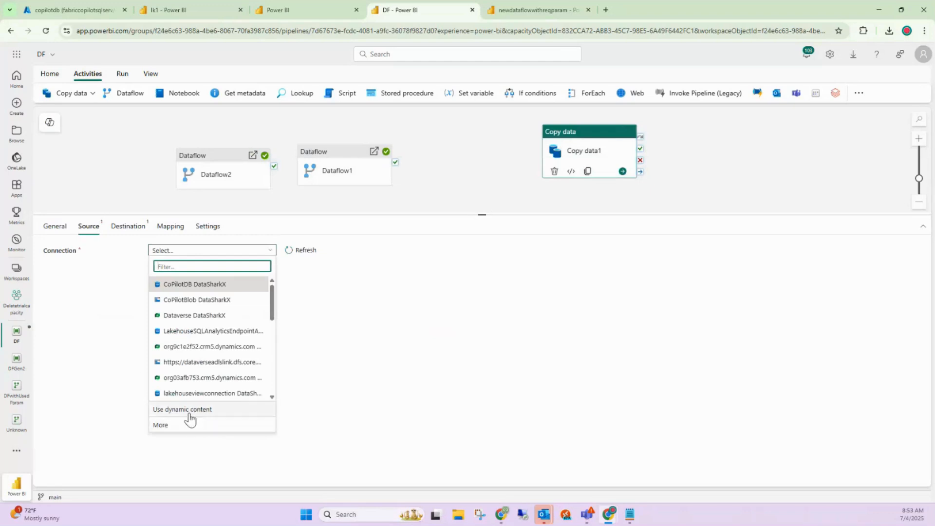
left_click(190, 411)
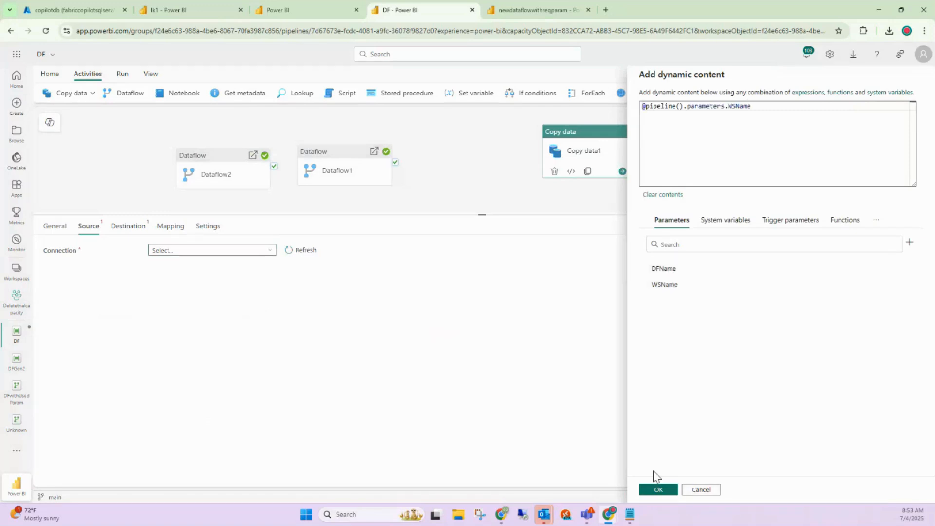
left_click(658, 489)
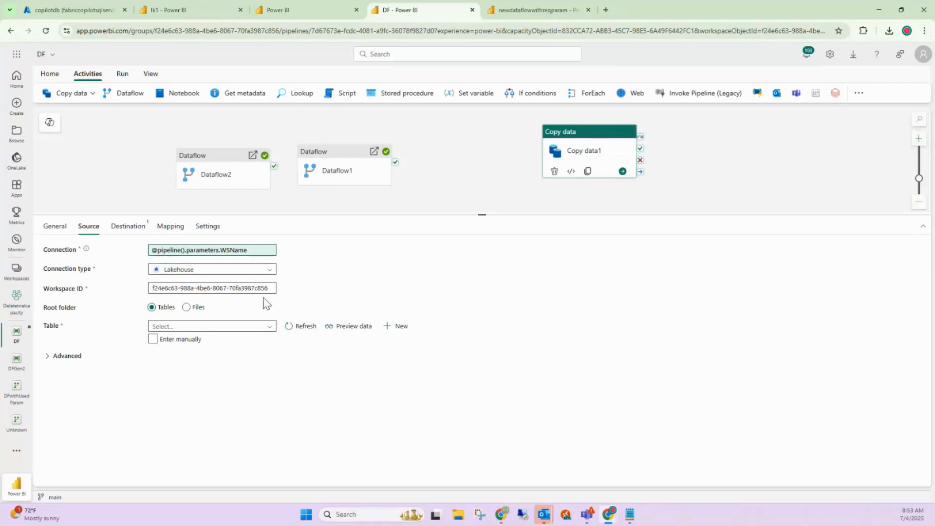
- Examine the connection types available for Copy data1's parameterized source connection
left_click(190, 272)
scroll(230, 389, "down", 3)
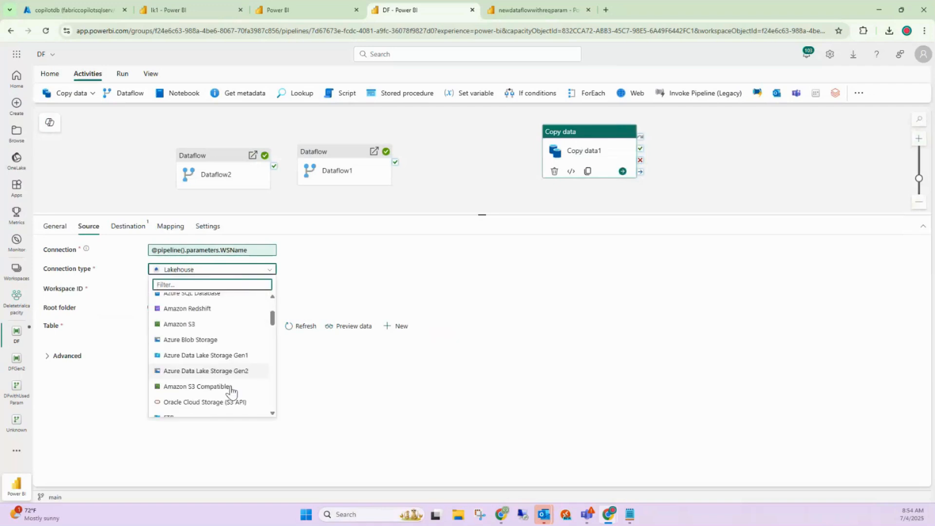
scroll(231, 392, "down", 10)
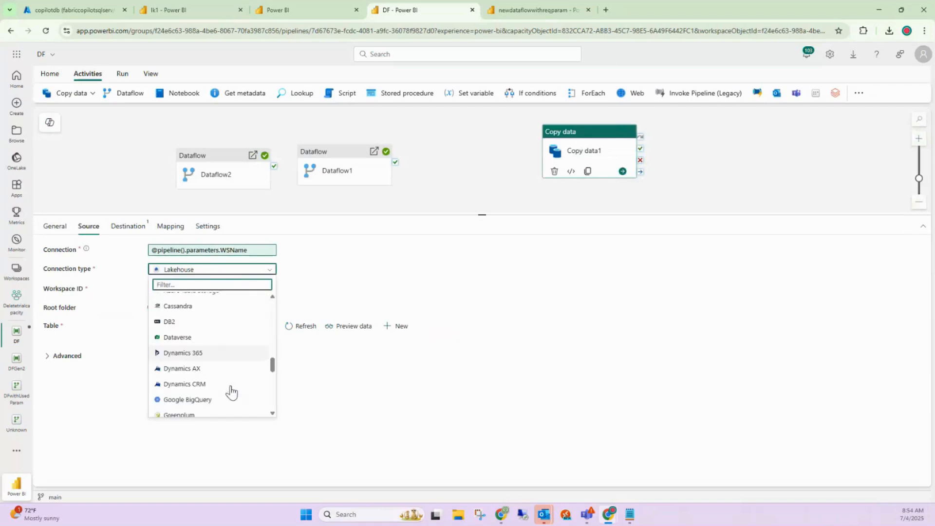
scroll(231, 392, "up", 10)
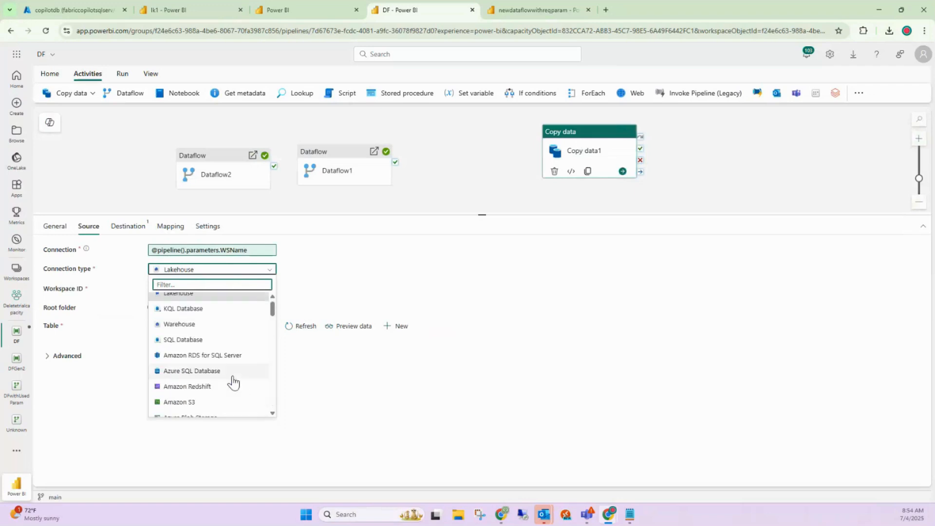
scroll(233, 383, "up", 1)
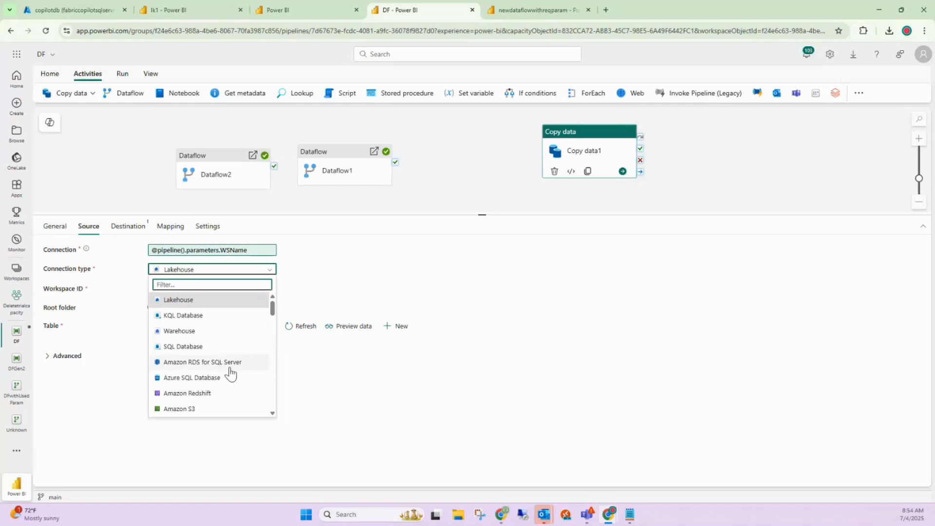
scroll(230, 373, "down", 1)
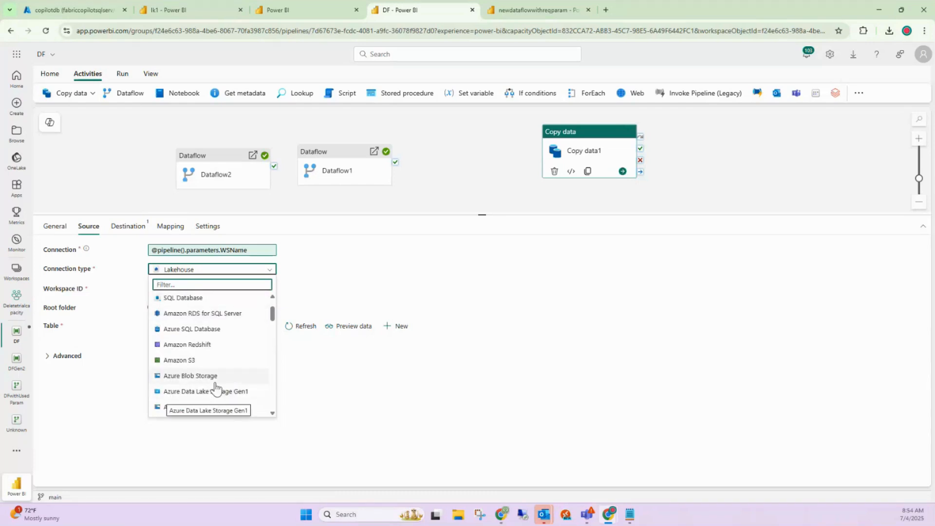
scroll(224, 340, "down", 3)
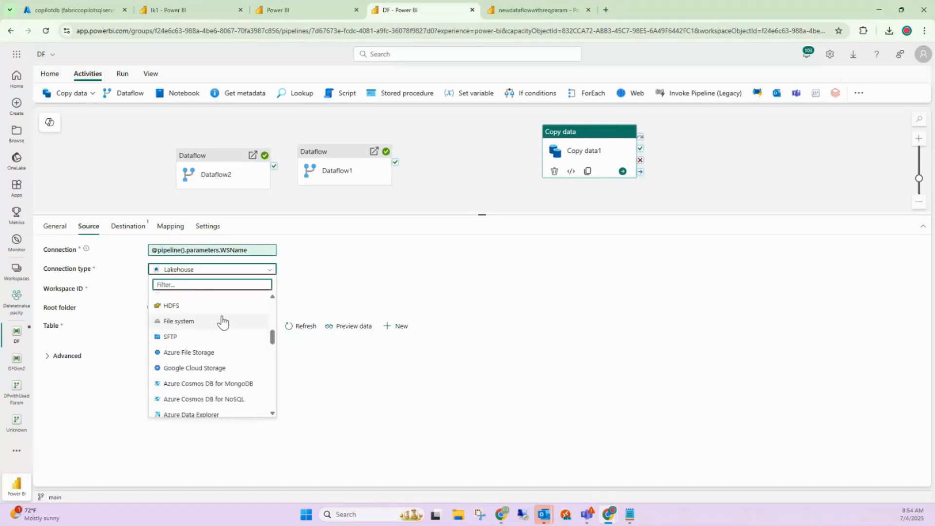
scroll(220, 327, "up", 3)
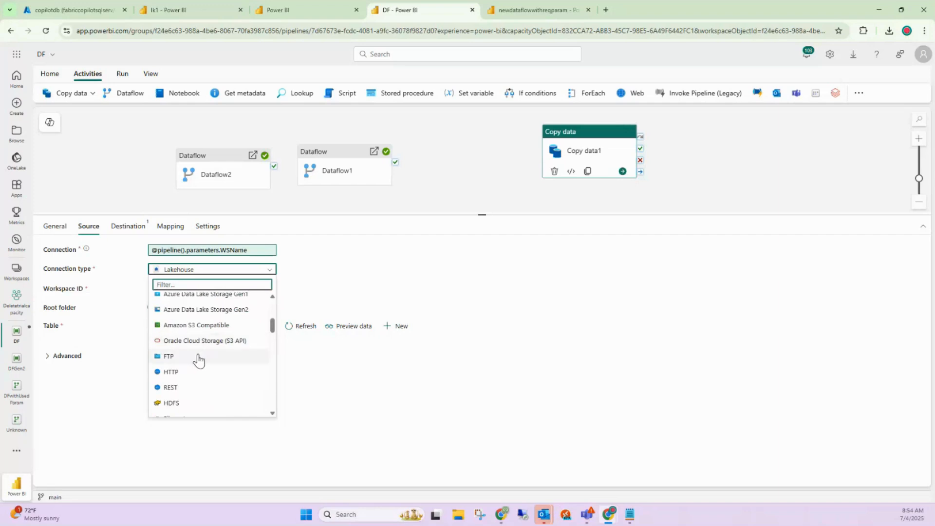
scroll(204, 387, "down", 3)
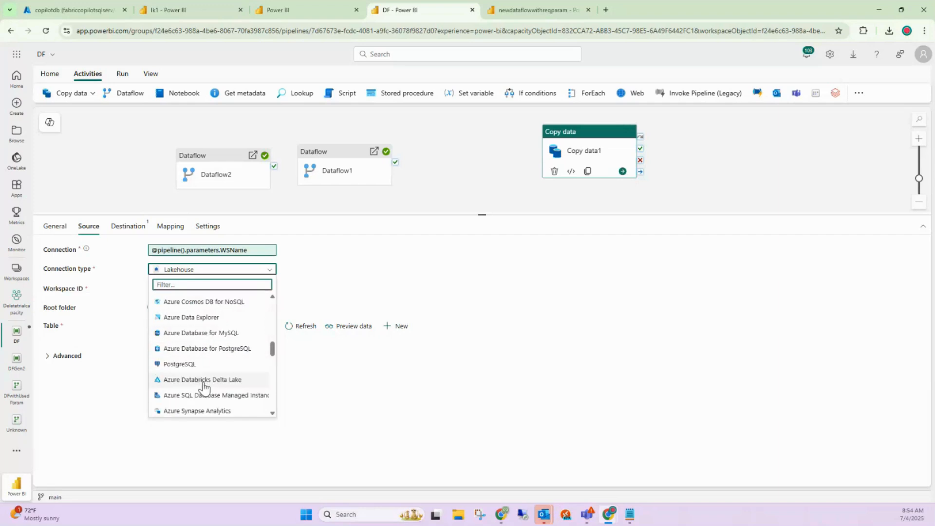
scroll(239, 372, "down", 2)
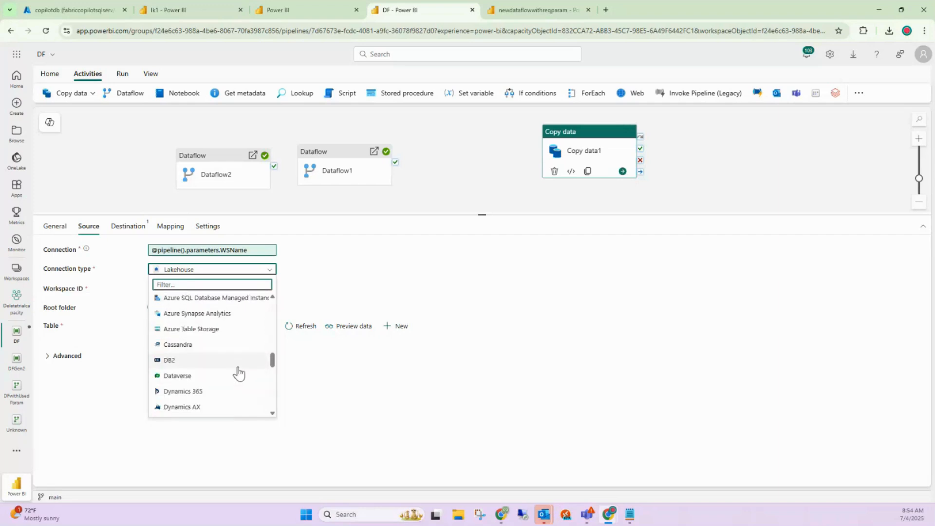
scroll(238, 373, "up", 1)
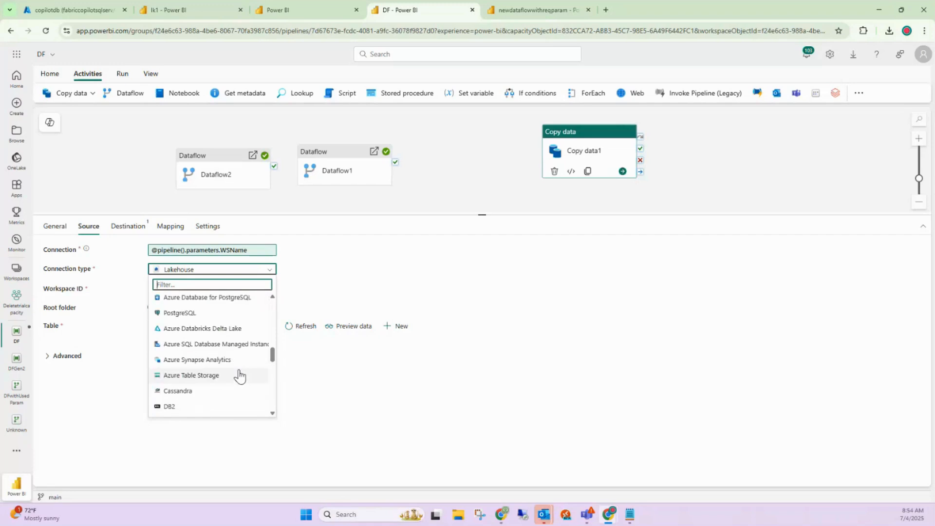
scroll(225, 360, "up", 3)
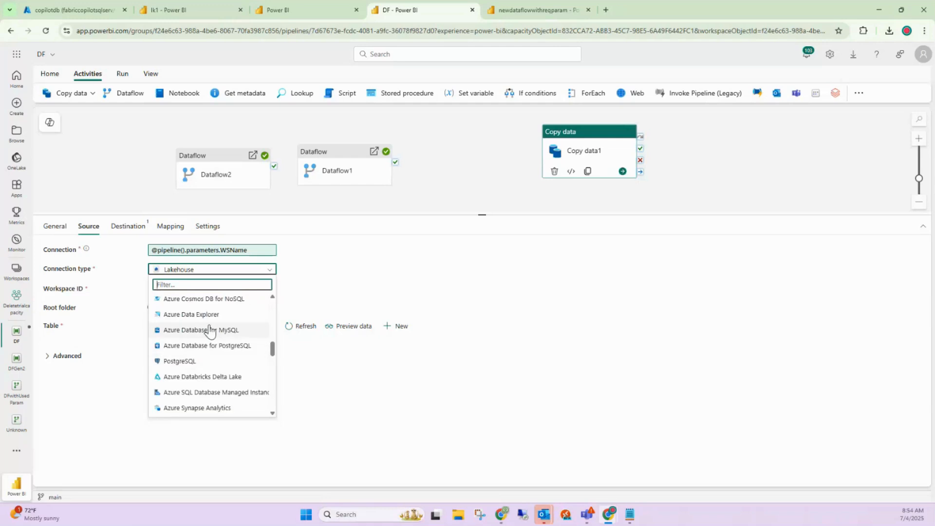
scroll(215, 370, "up", 3)
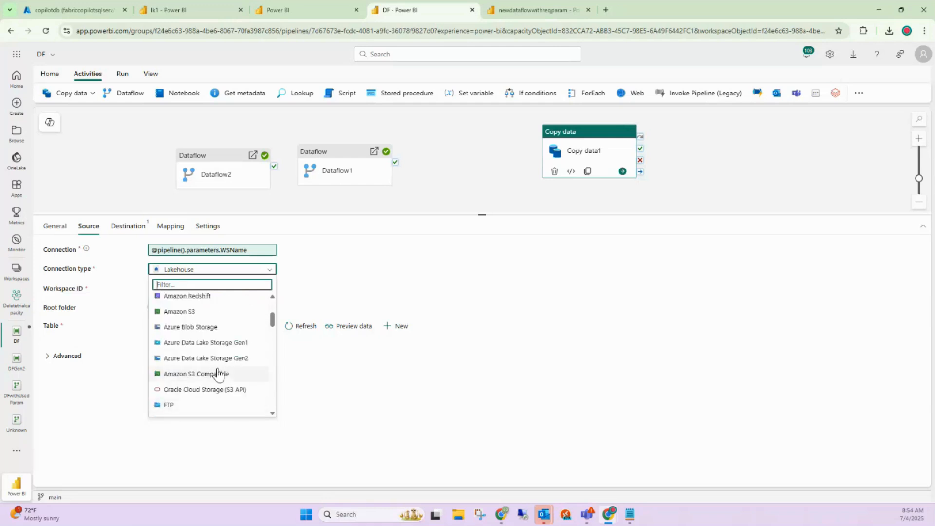
- Filter the connection types for "azure sql" and set Copy data1's source connection type to Azure SQL Database
scroll(177, 316, "up", 1)
type("az")
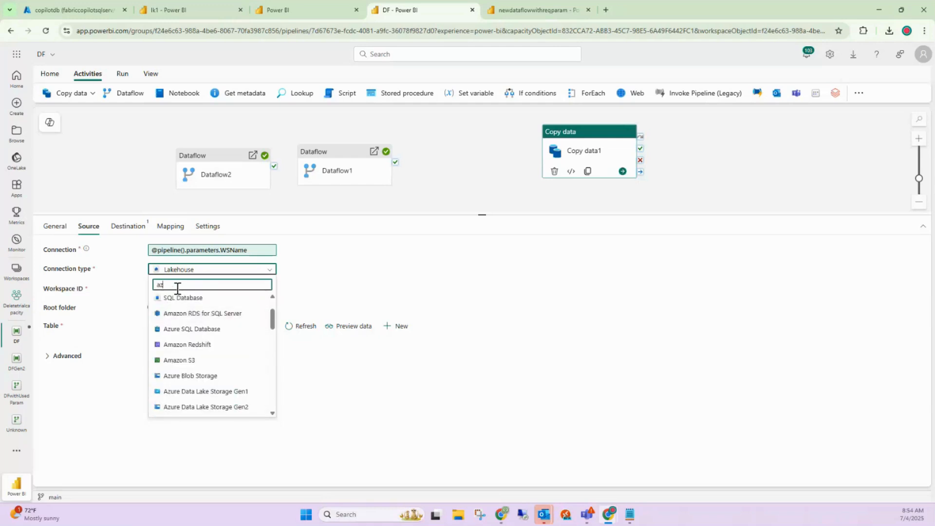
type("ure sql")
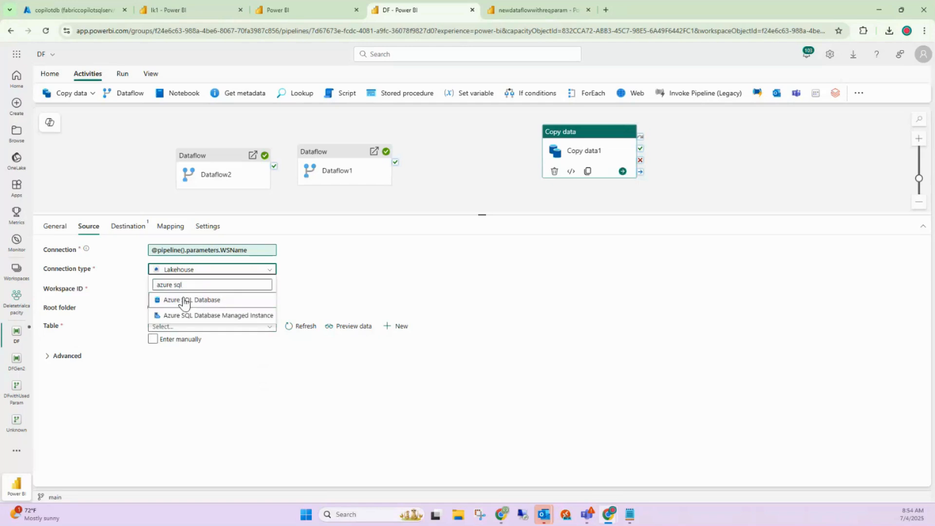
left_click(185, 300)
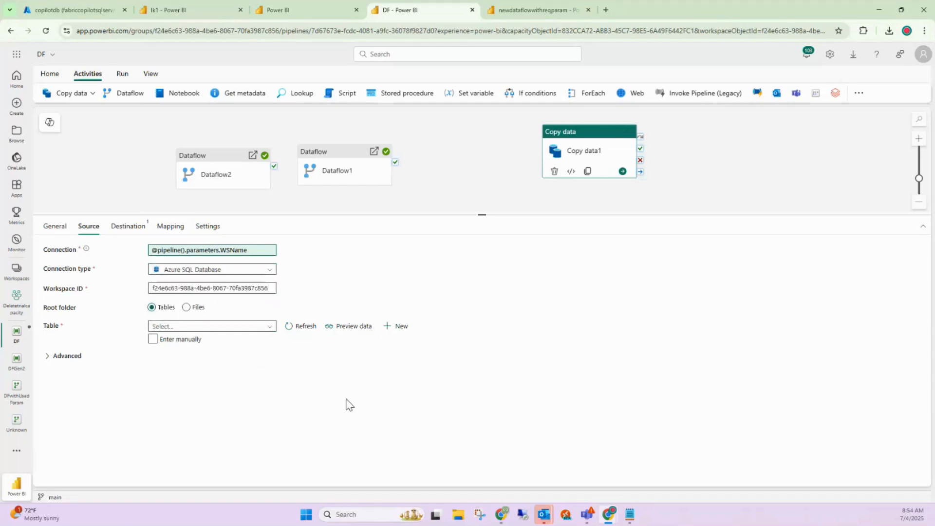
left_click(268, 290)
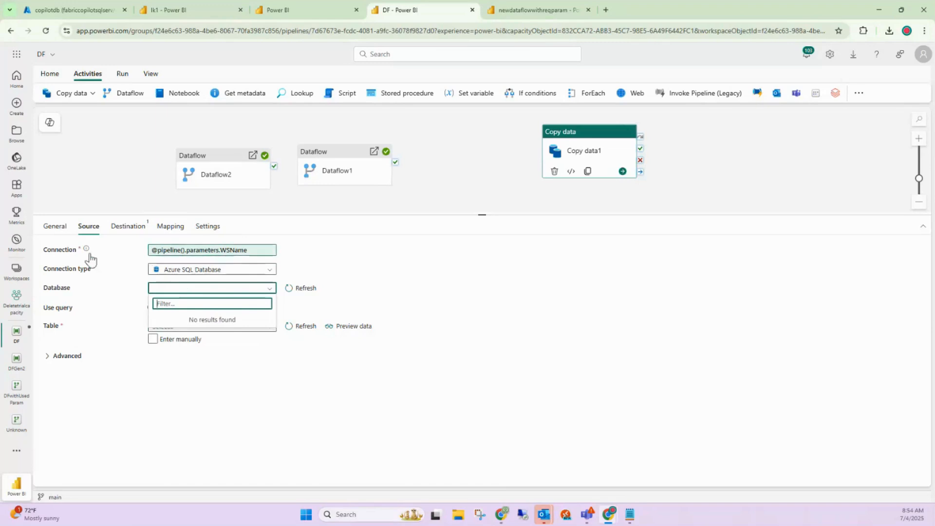
mouse_move(86, 254)
mouse_move(271, 259)
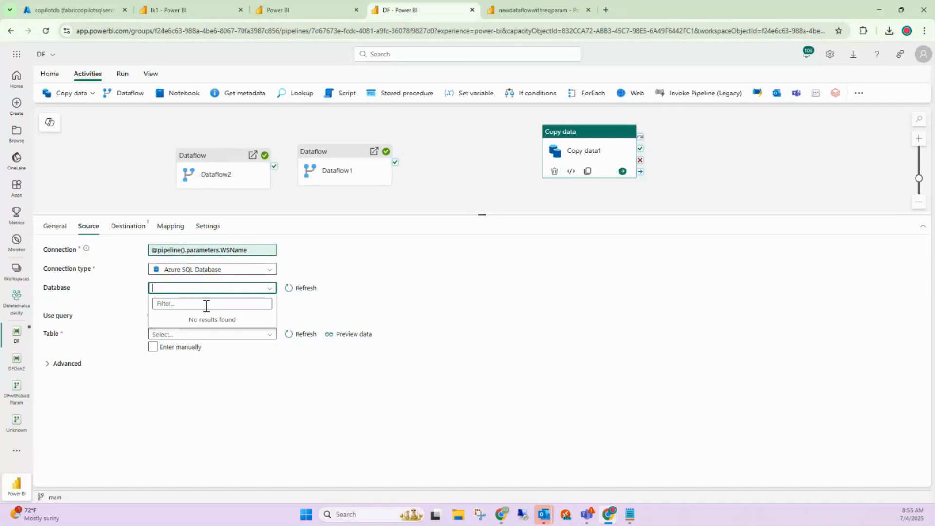
left_click(486, 281)
left_click(269, 289)
left_click(267, 290)
left_click(194, 301)
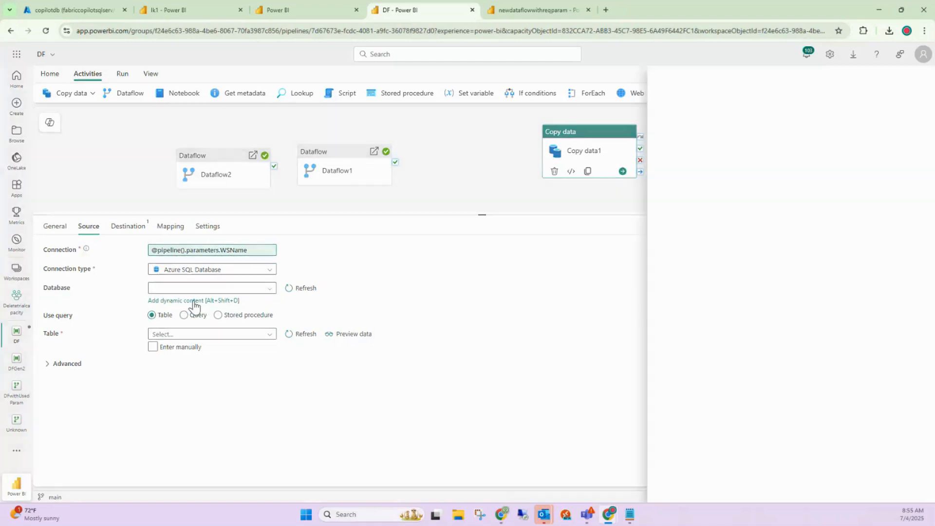
left_click(663, 269)
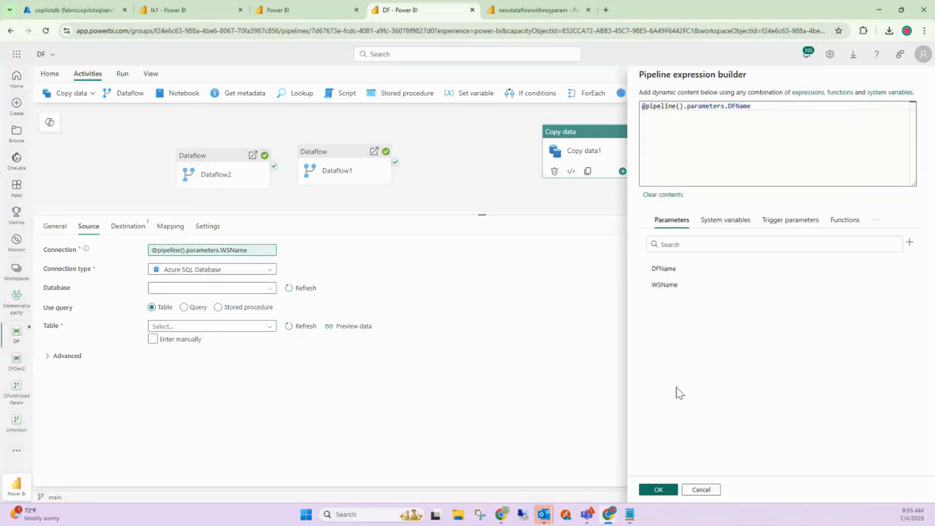
left_click(658, 489)
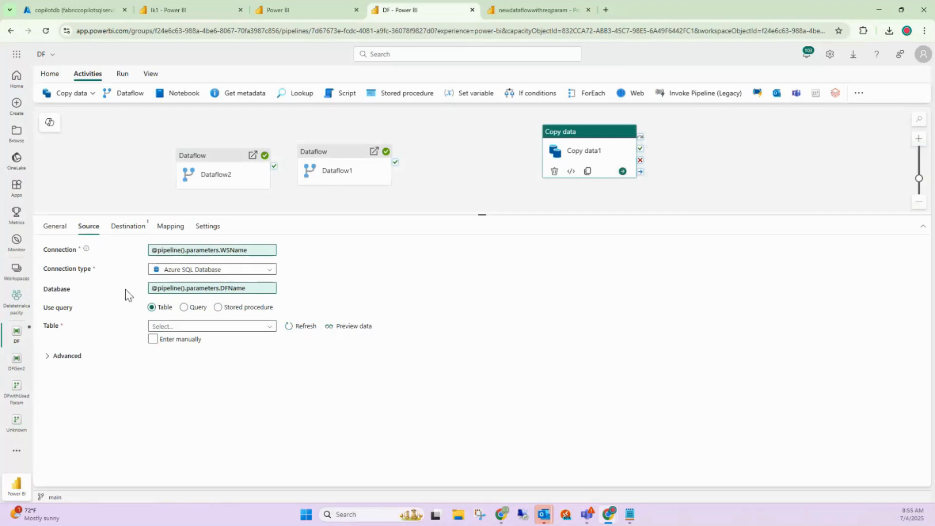
- Switch Copy data1's source table to manual entry and view the parameters available for the schema name, leaving it empty
left_click(205, 288)
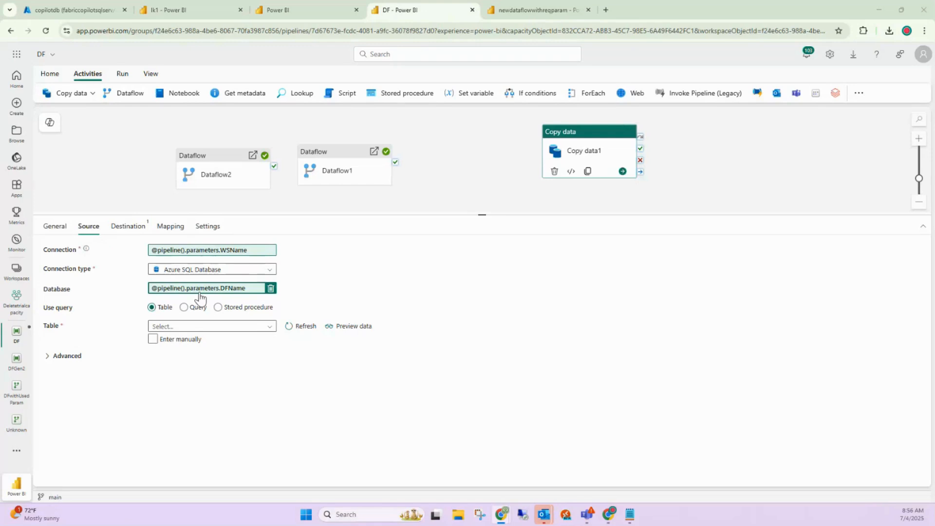
left_click(244, 327)
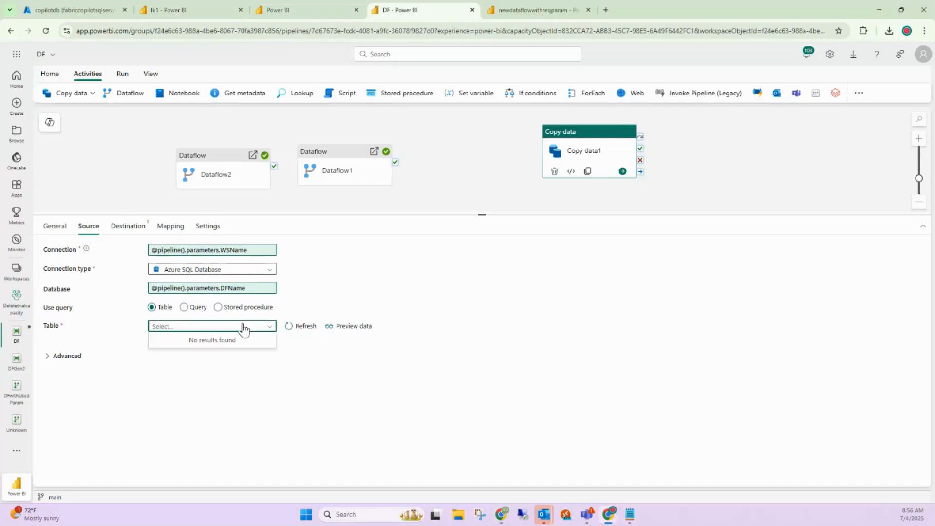
left_click(152, 339)
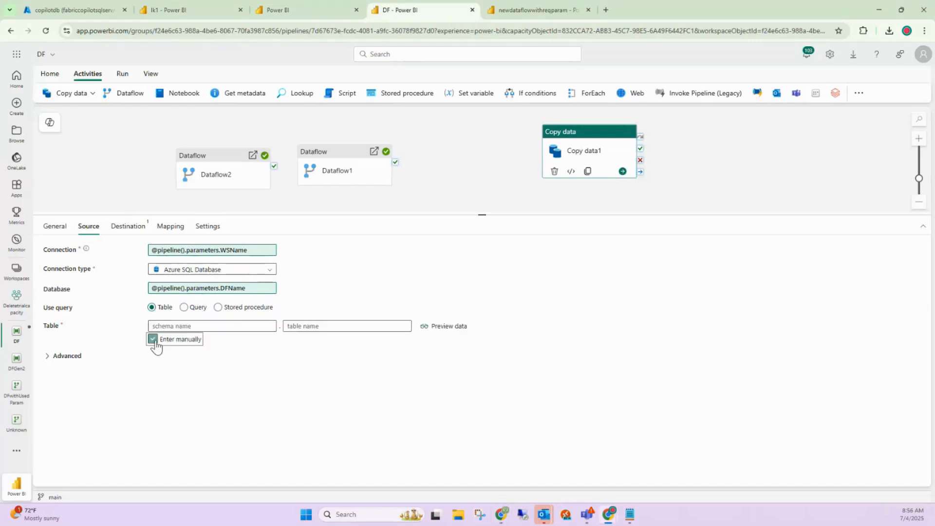
left_click(226, 339)
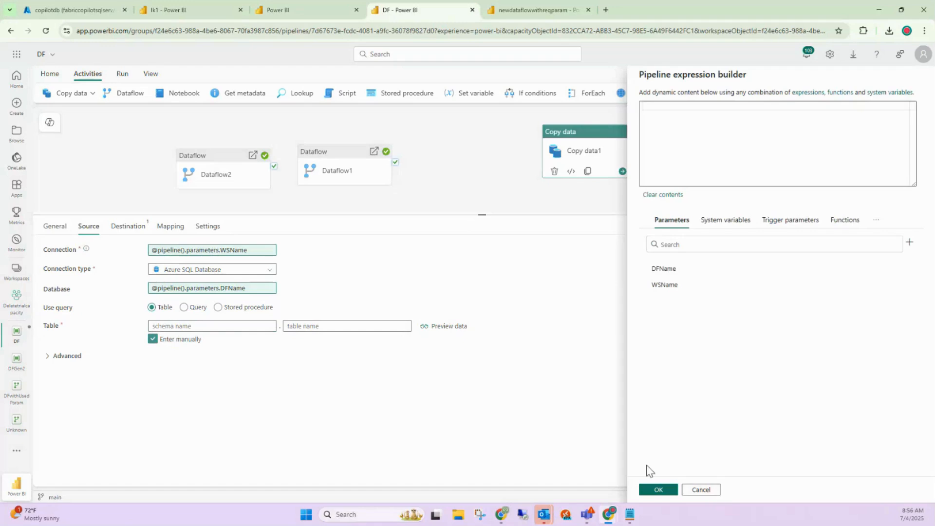
left_click(669, 491)
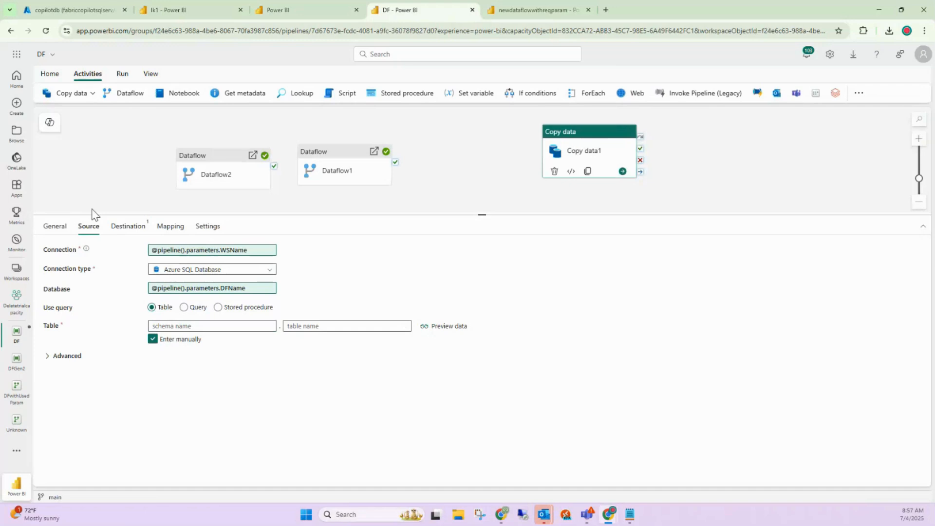
- Review the pipeline's parameters, the DF Gen2_without dataflow settings and the customer table in the lk1 lakehouse
left_click(138, 164)
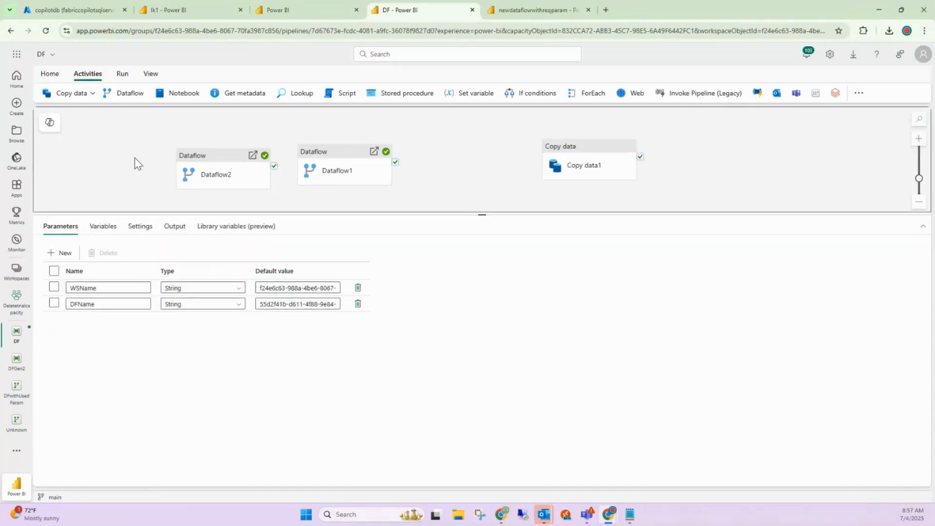
left_click(303, 9)
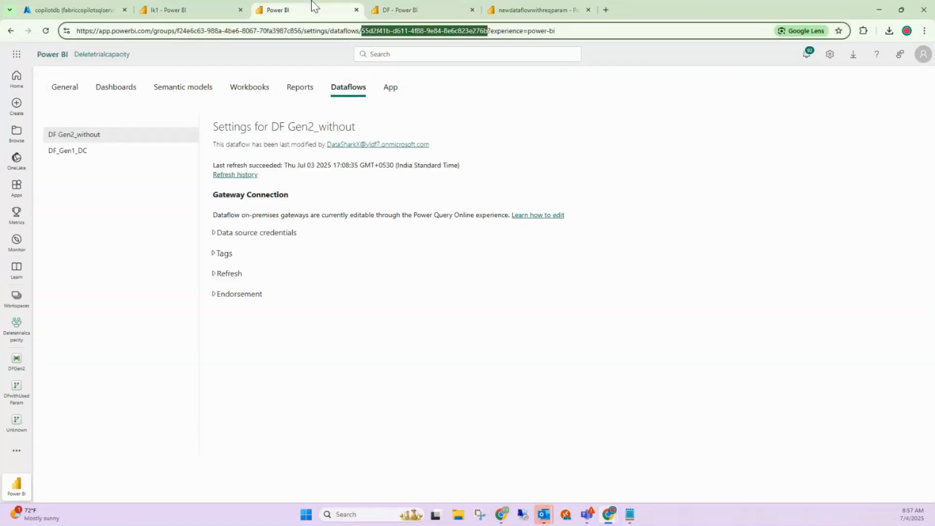
left_click(194, 4)
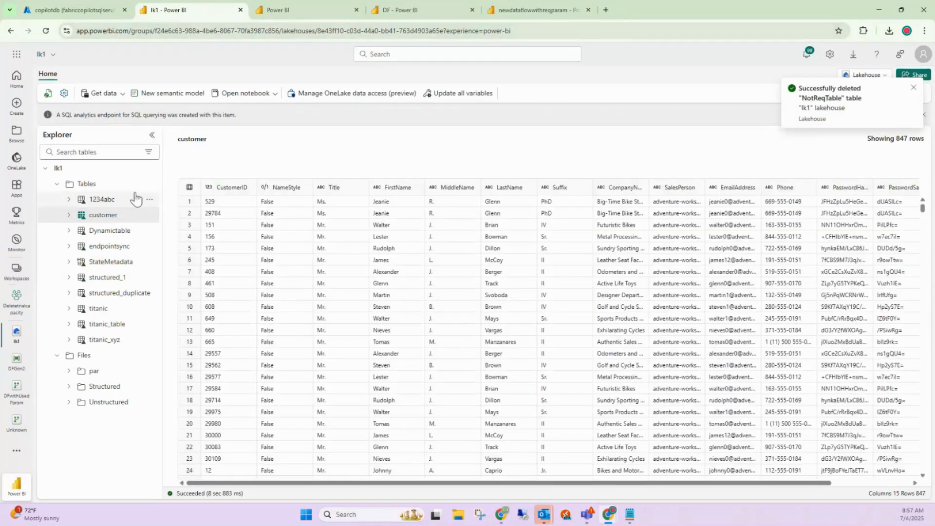
- Switch to the newdataflowwithreqparam dataflow and view the commands for SalesLT Address's AddressLine1 column without applying any
left_click(551, 5)
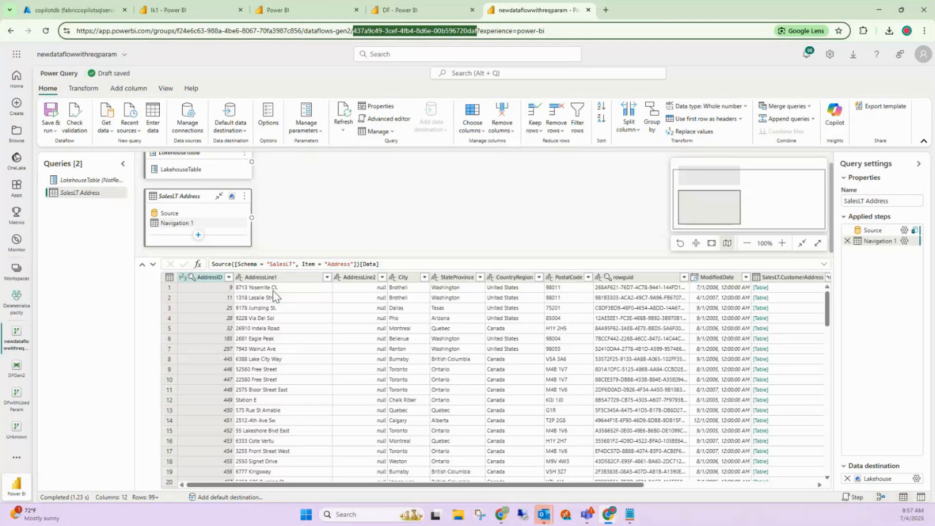
left_click(280, 278)
right_click(280, 278)
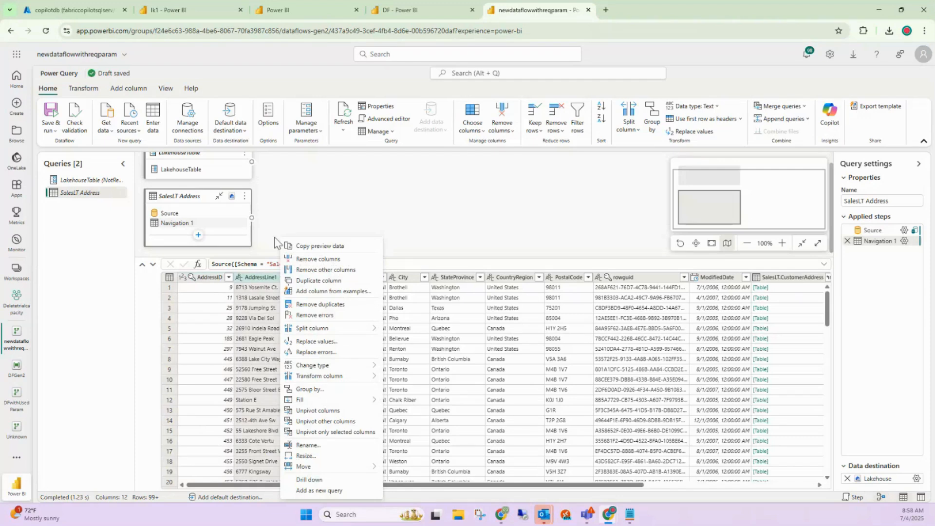
left_click(297, 205)
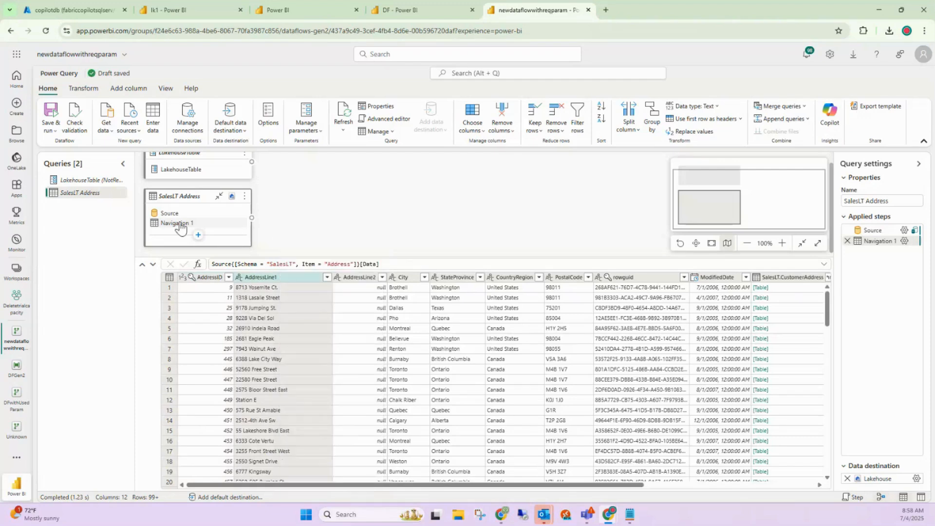
- Create a new notebook in the Deletetrialcapacity workspace
left_click(15, 314)
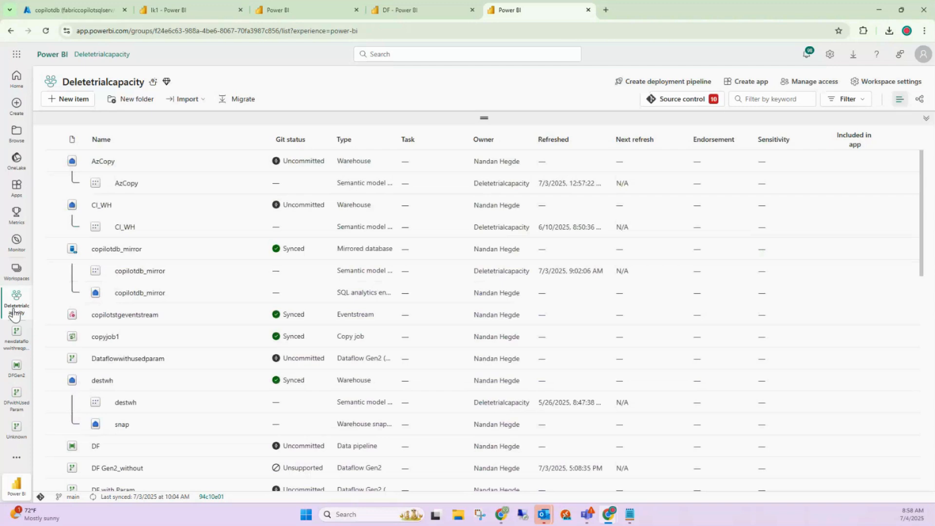
scroll(359, 387, "down", 10)
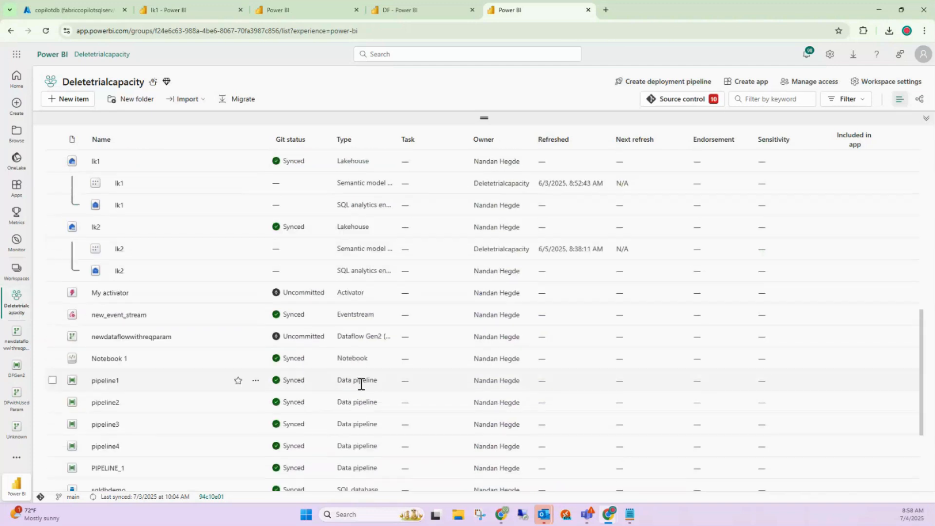
scroll(580, 235, "up", 7)
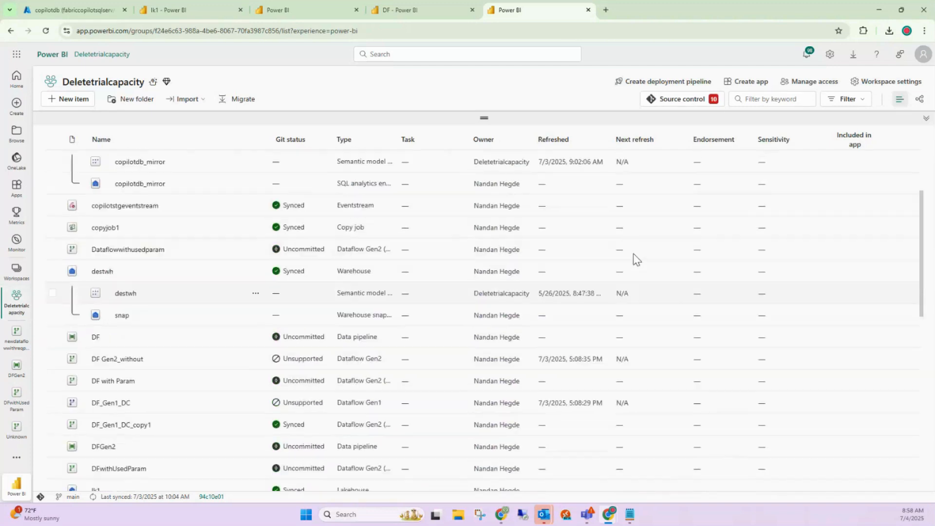
scroll(633, 253, "up", 3)
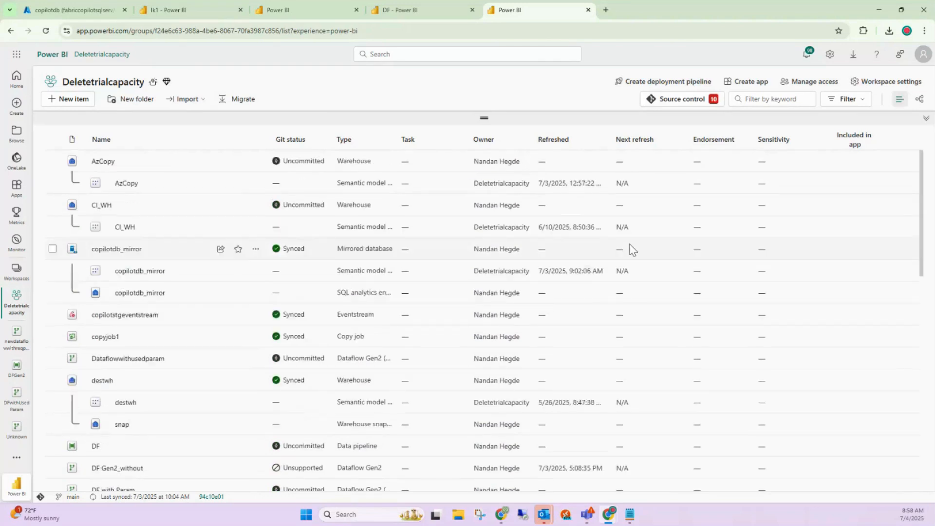
left_click(82, 99)
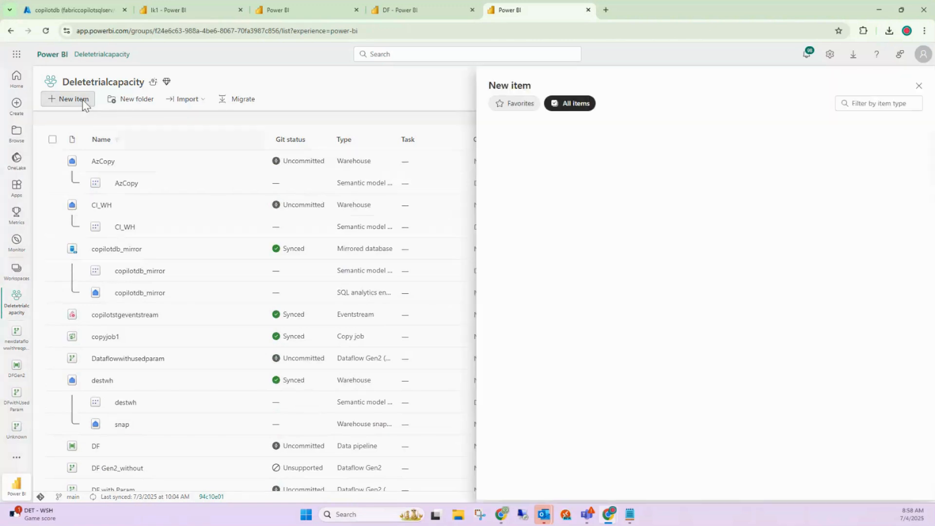
left_click(876, 104)
type("no")
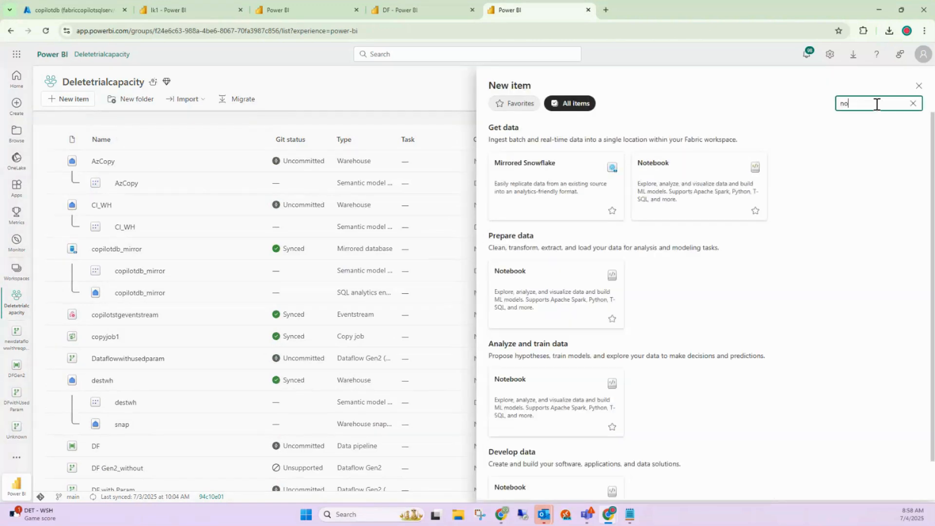
type("tebo")
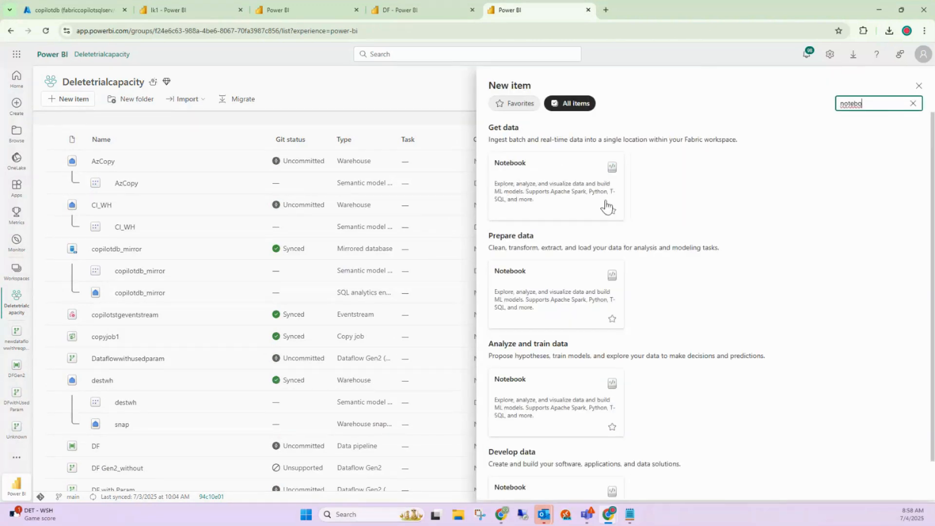
left_click(606, 207)
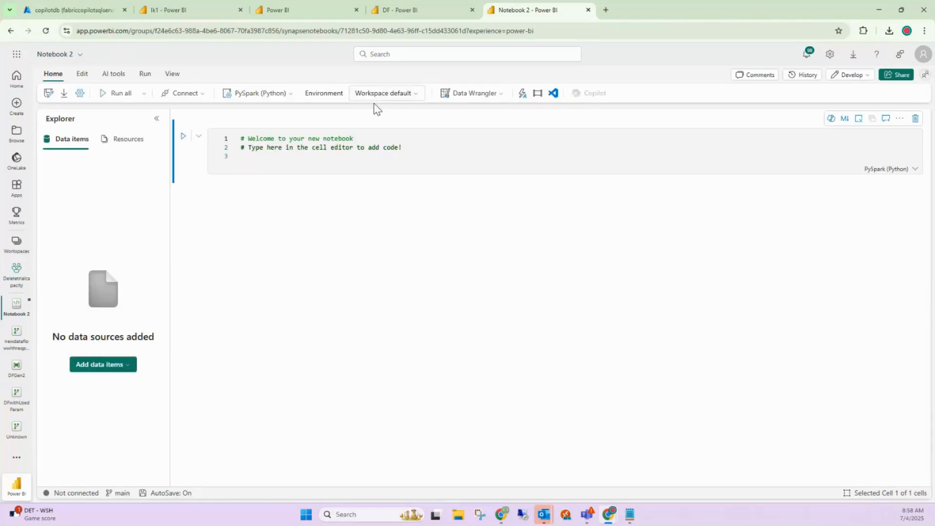
- Set the notebook's language to T-SQL and slightly widen the explorer pane
left_click(287, 98)
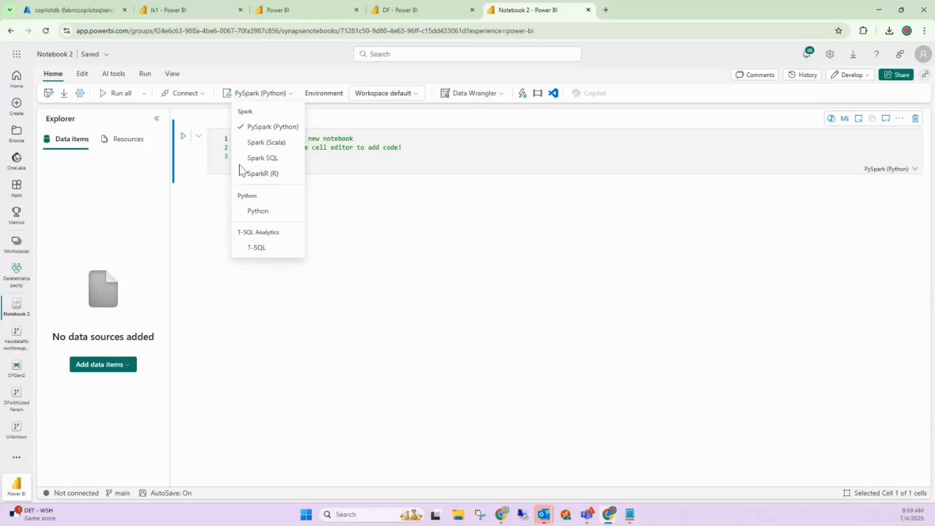
left_click(258, 247)
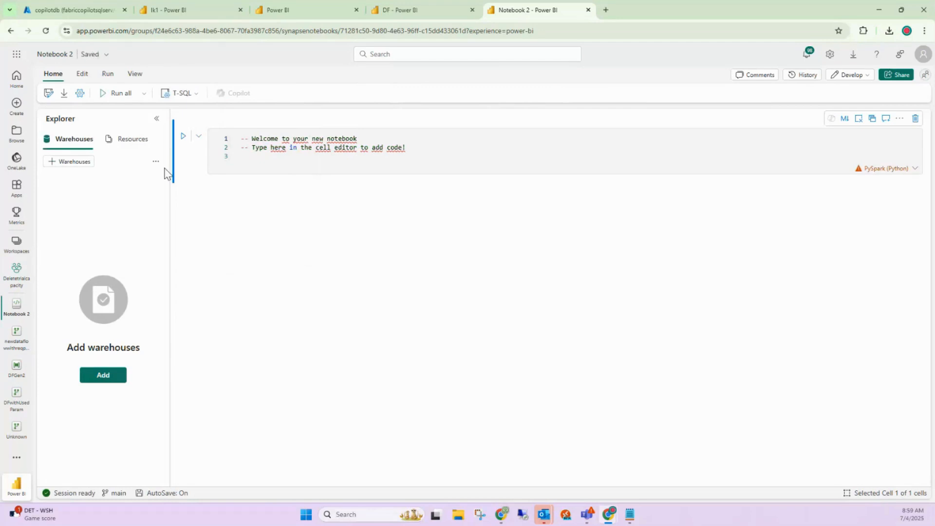
left_click_drag(171, 174, 190, 173)
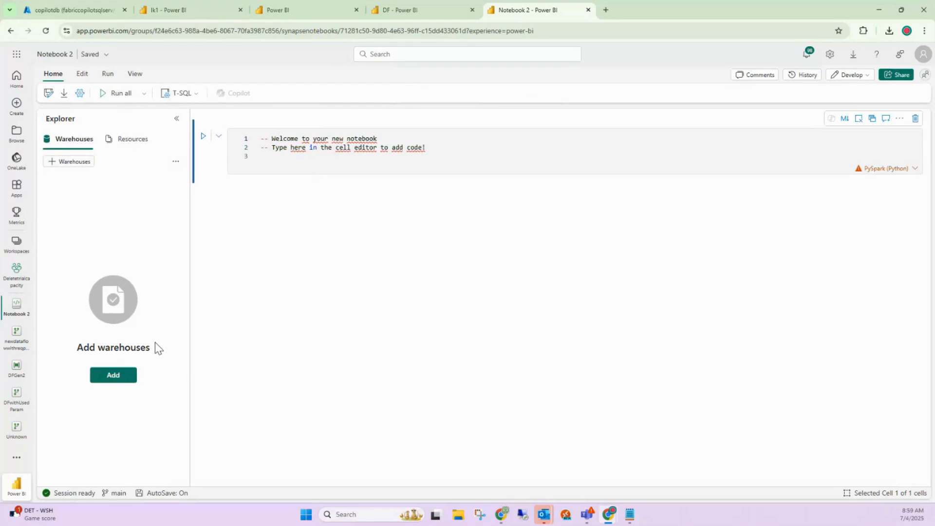
- Add the lk1 SQL analytics endpoint to the notebook as a warehouse for querying
left_click(116, 377)
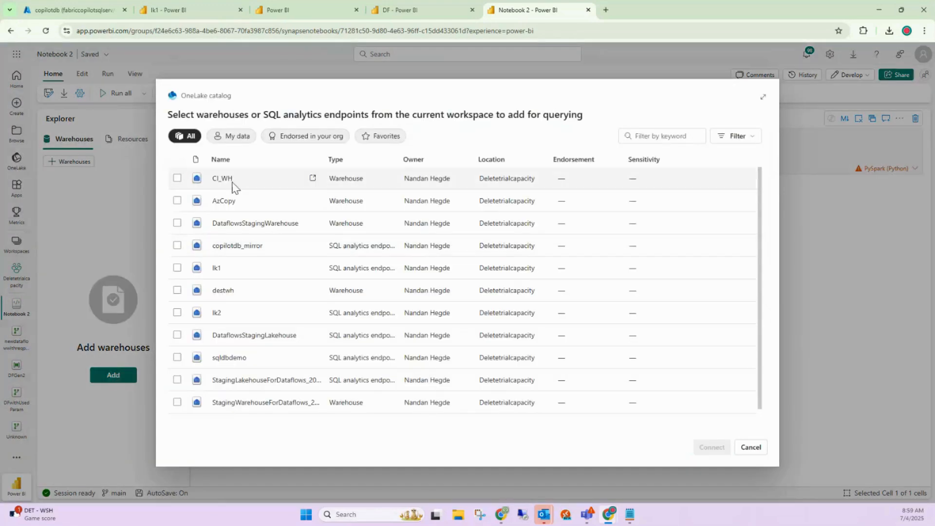
mouse_move(223, 180)
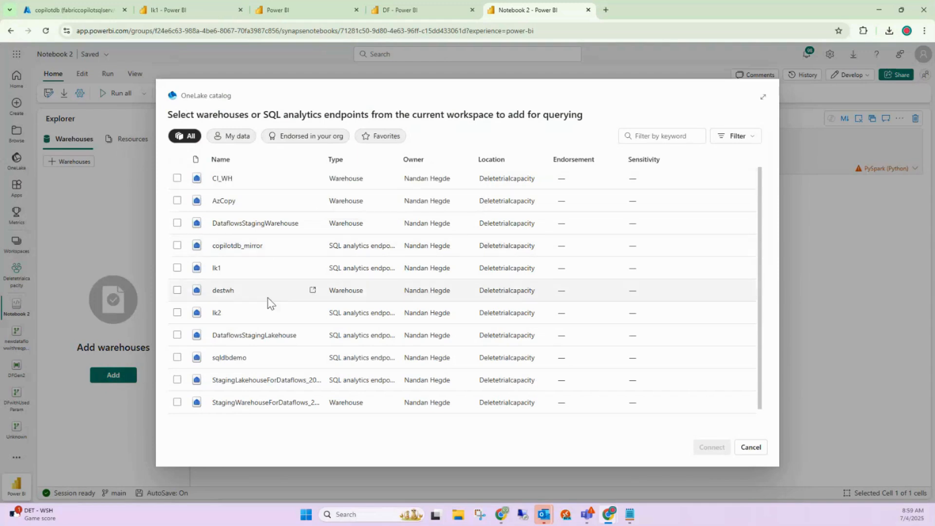
left_click(500, 161)
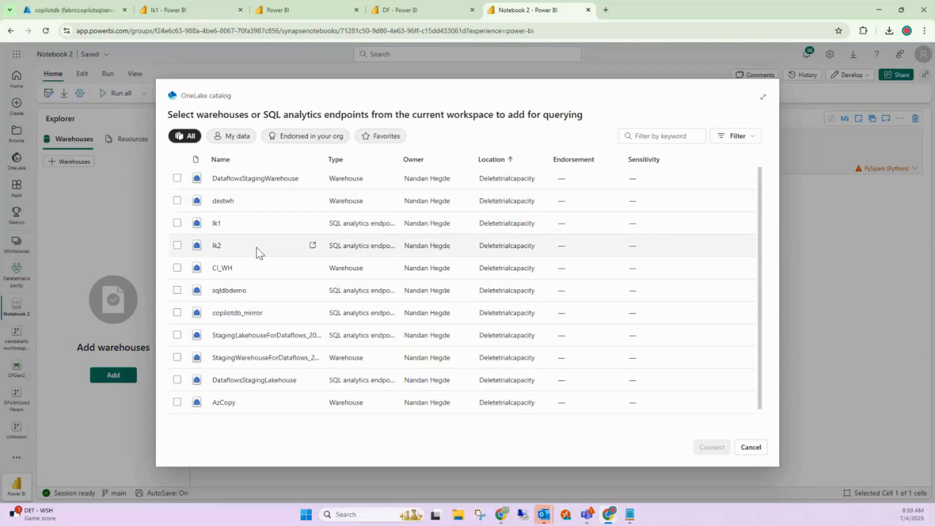
left_click(177, 223)
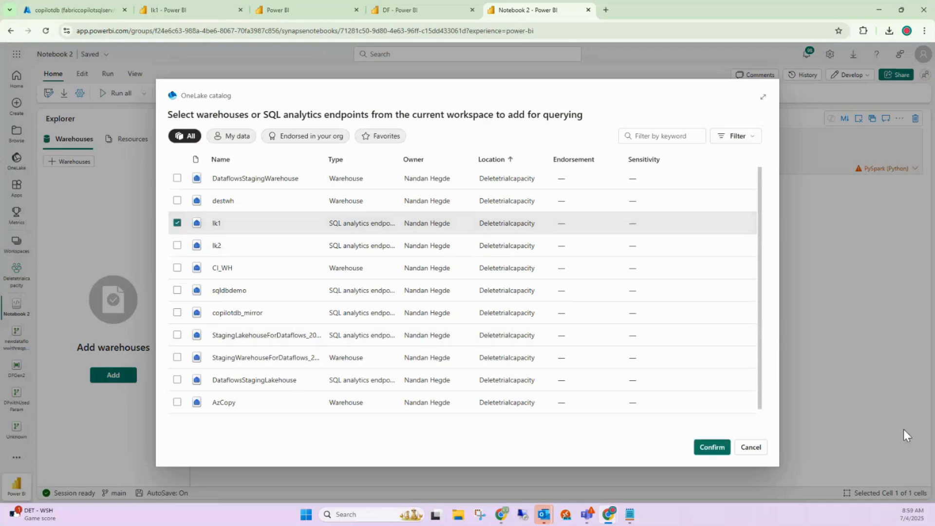
left_click(717, 448)
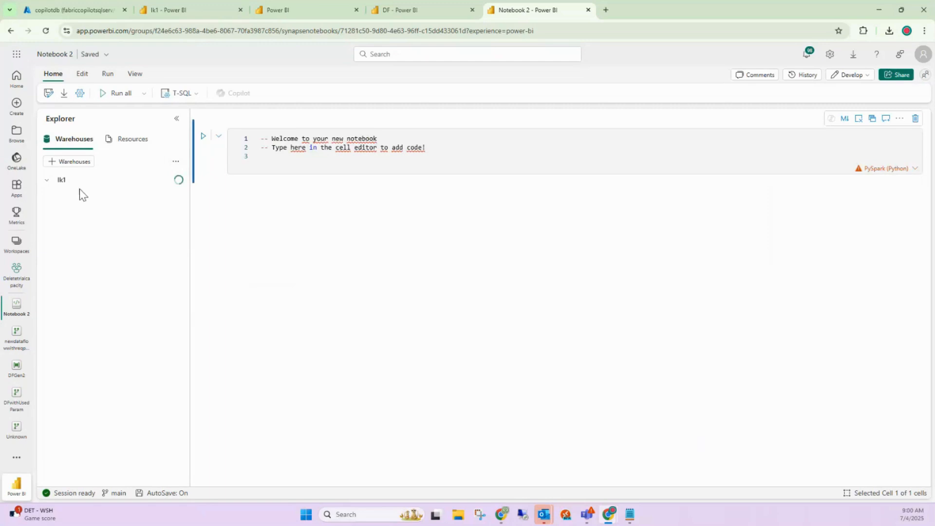
left_click(45, 180)
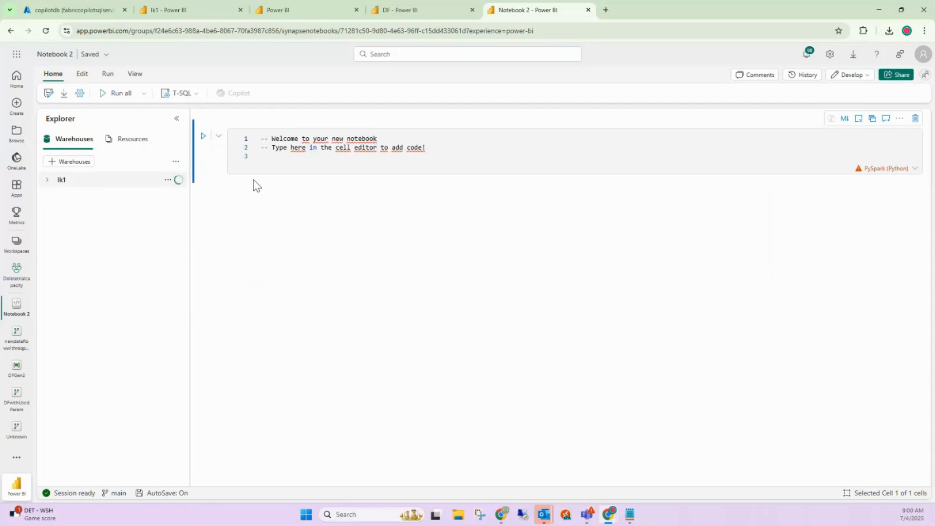
- Replace the cell's placeholder comments with "Select * from dbo." and expand the tables of lk1's dbo schema
left_click_drag(314, 161, 268, 127)
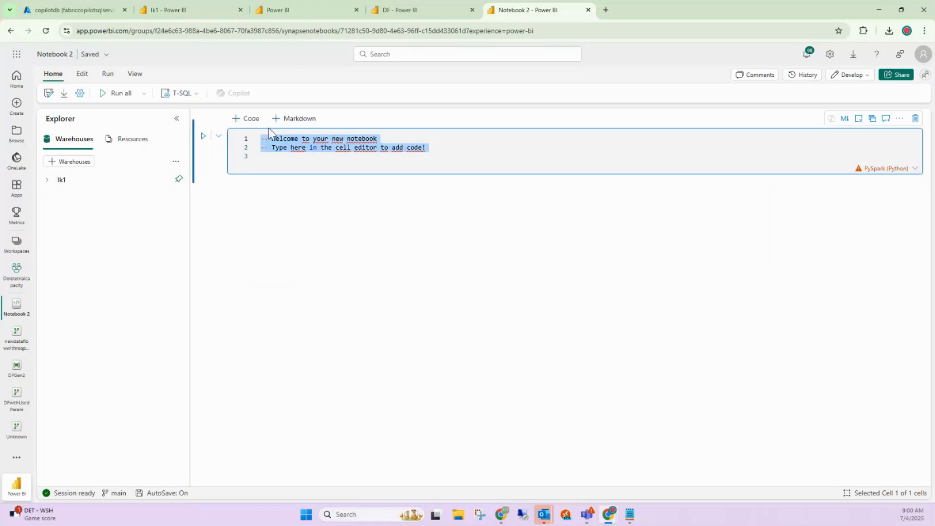
left_click(47, 181)
left_click_drag(404, 156, 239, 144)
type("Select")
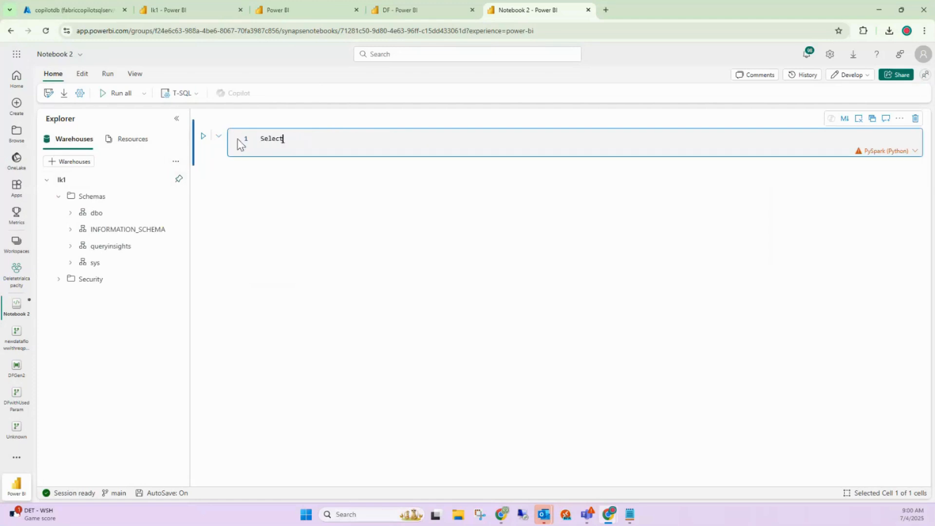
type(" * from dbo.")
left_click(70, 214)
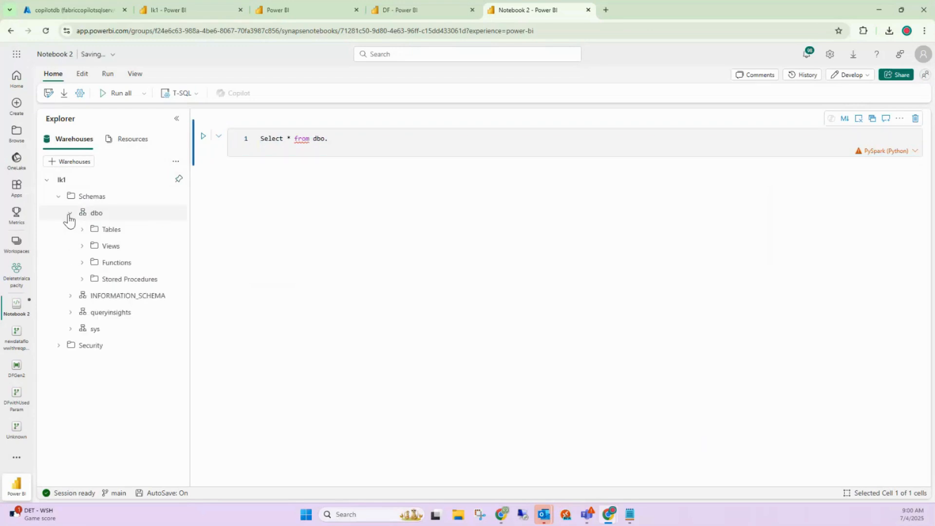
left_click(82, 230)
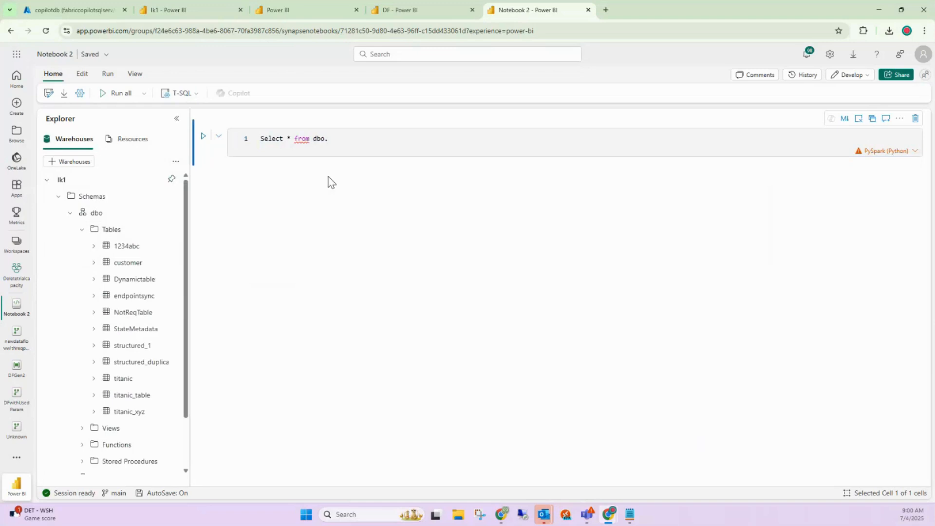
- Complete the query with the table name 123abc and run the cell
left_click(348, 139)
type("123")
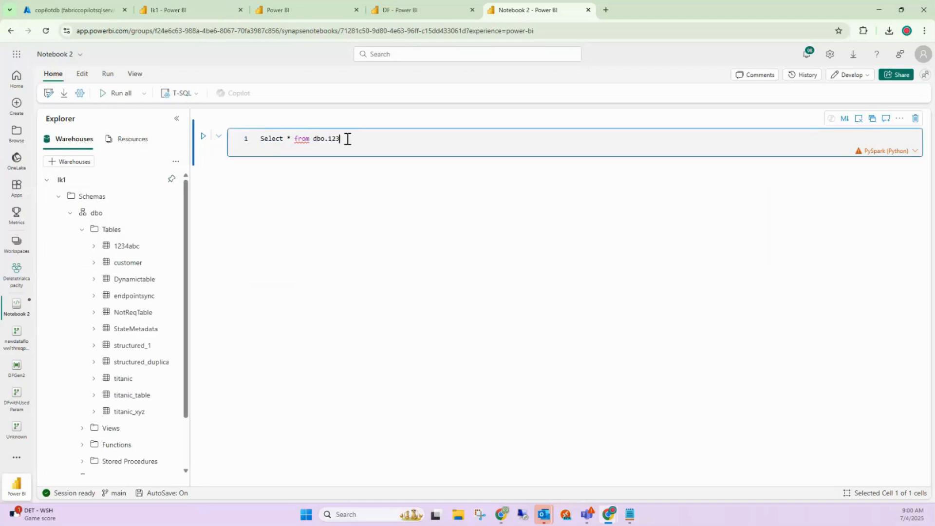
type("abc")
left_click(204, 136)
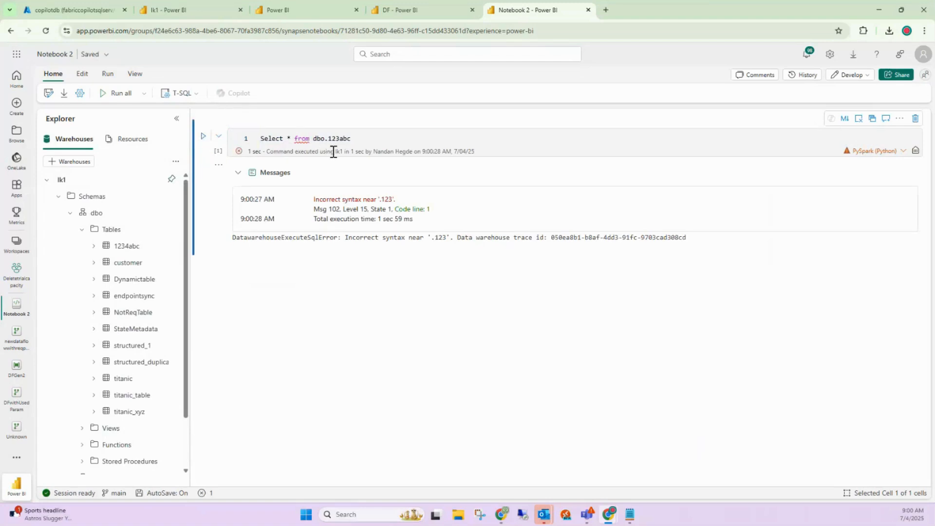
- Correct the query's table name to [1234abc] in square brackets and rerun the cell
left_click(340, 139)
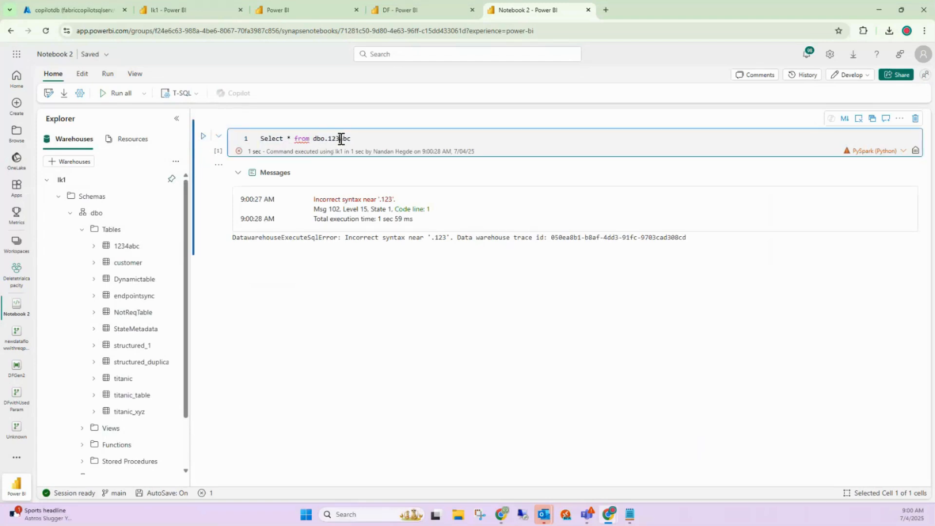
type("4")
type("[")
key("End")
type("]")
left_click(202, 136)
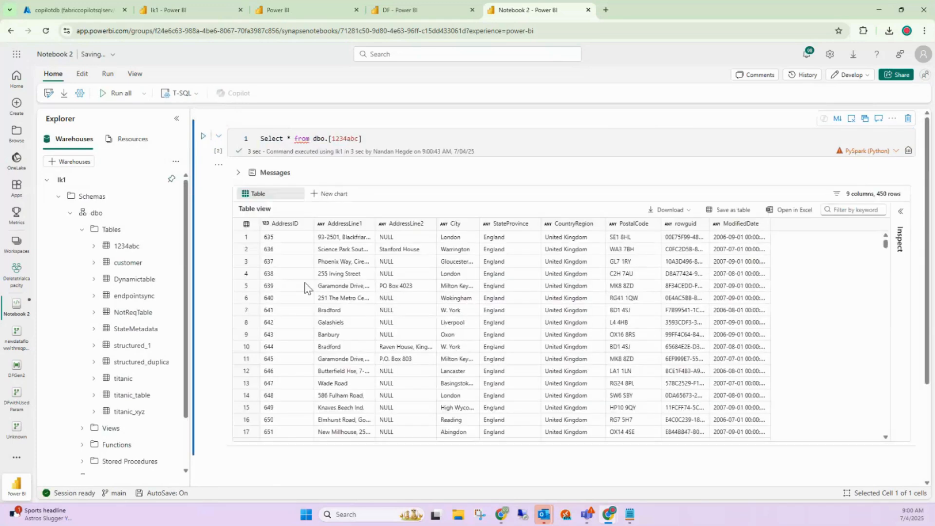
- View the notebook's language choices without changing the language, and select the whole query text
left_click(198, 94)
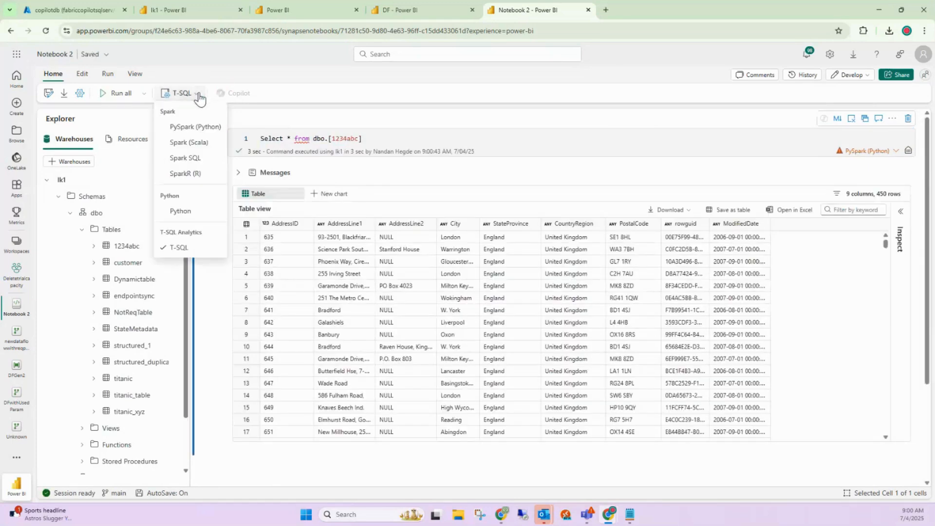
left_click(198, 96)
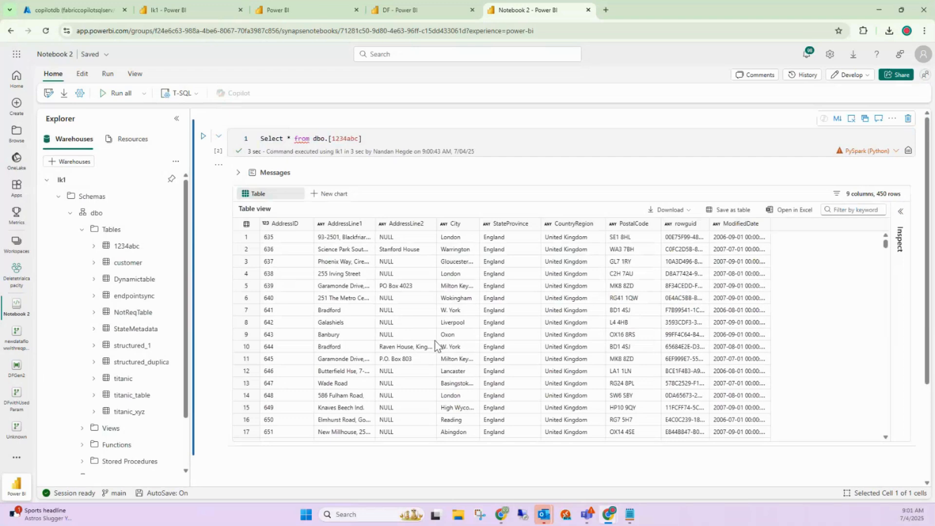
left_click_drag(362, 138, 240, 146)
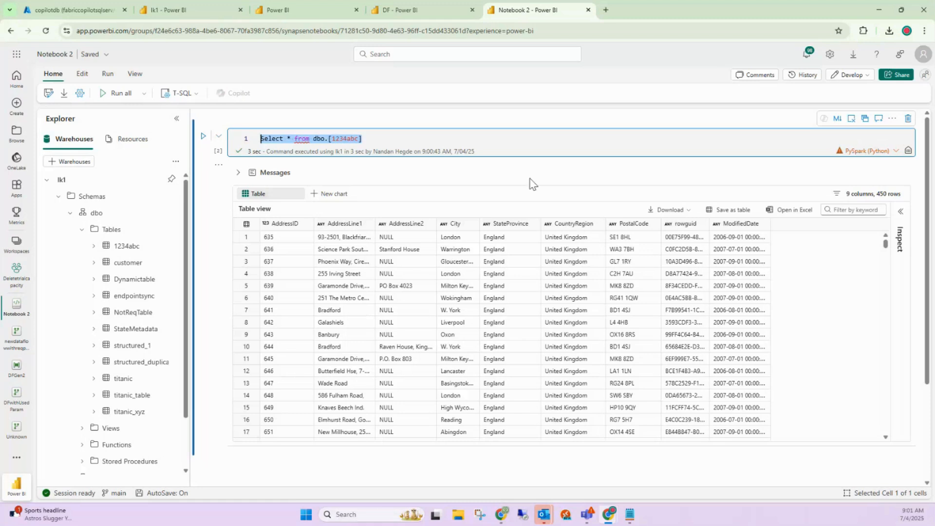
- Add a Lookup activity to the DF pipeline and open its connection settings
left_click(398, 7)
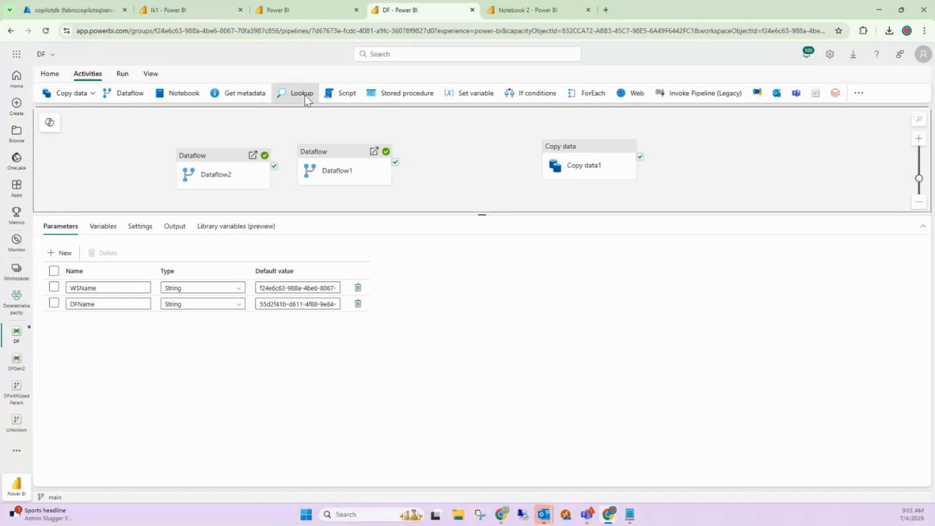
left_click(293, 94)
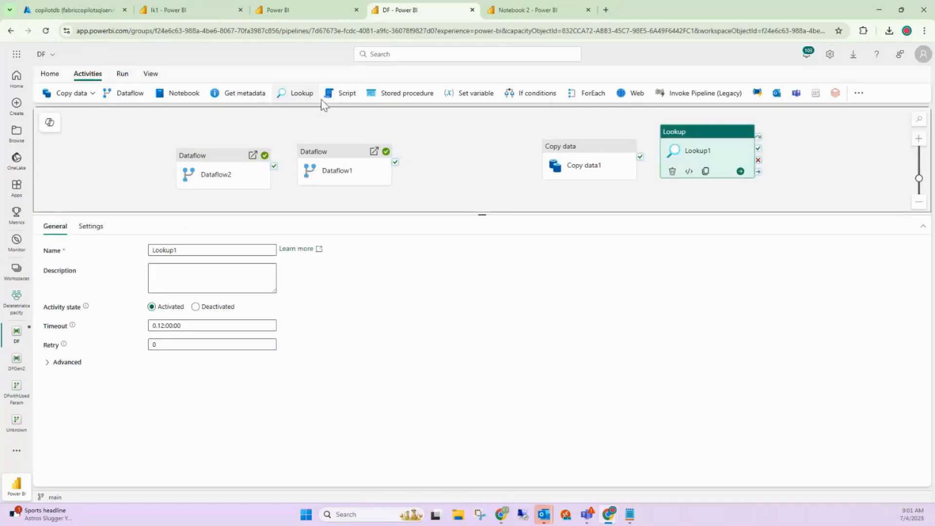
left_click(91, 226)
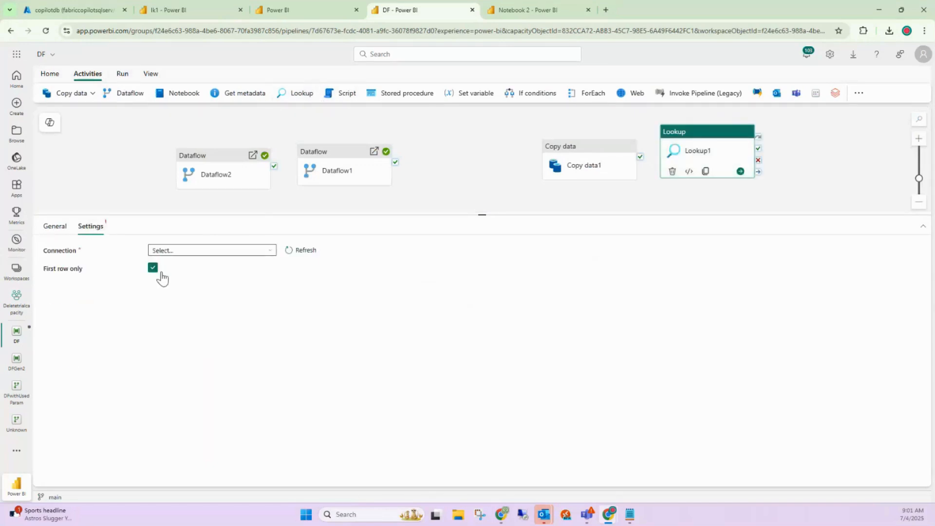
- Review the DF Gen2_without dataflow settings and the notebook's query, and return to the DF pipeline's Lookup settings
left_click(316, 6)
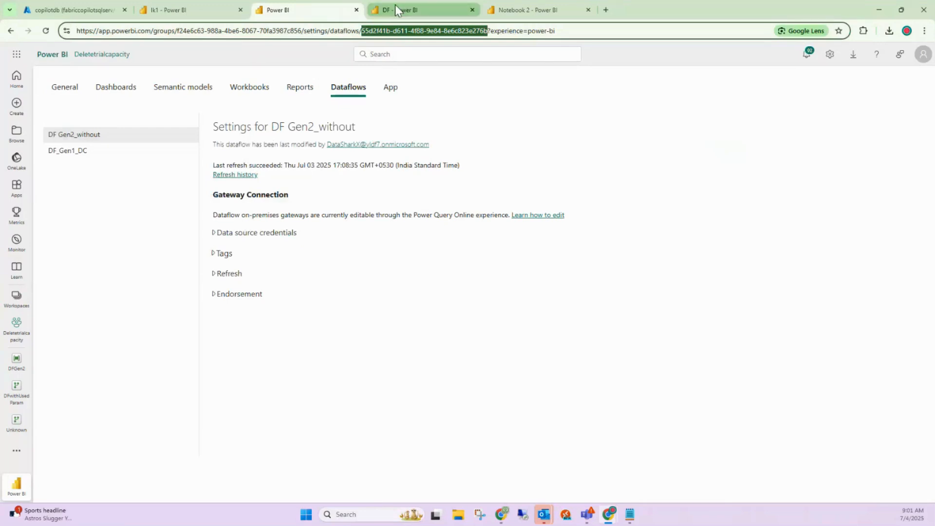
mouse_move(395, 4)
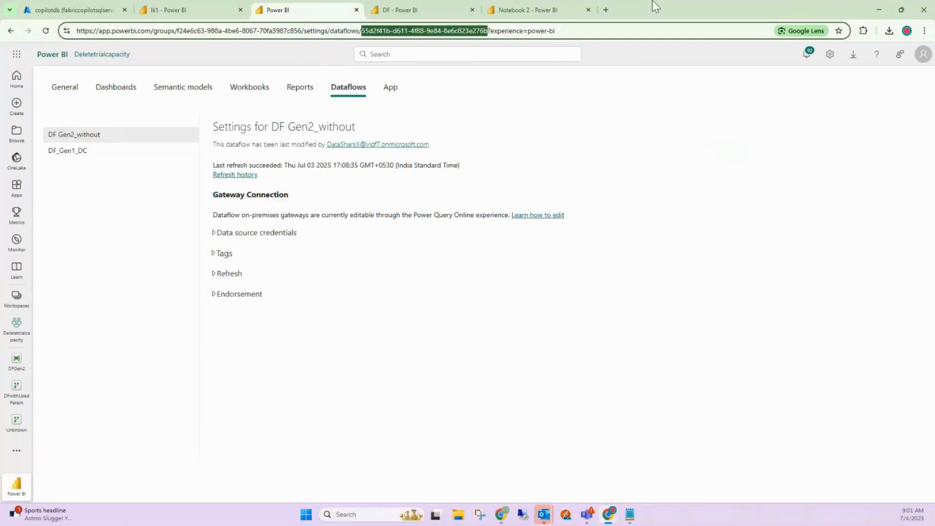
left_click(553, 1)
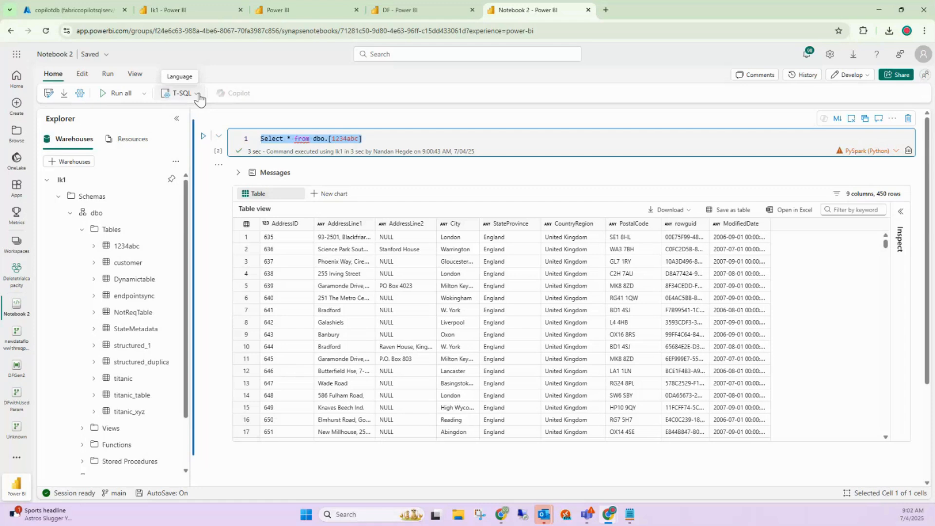
left_click(413, 2)
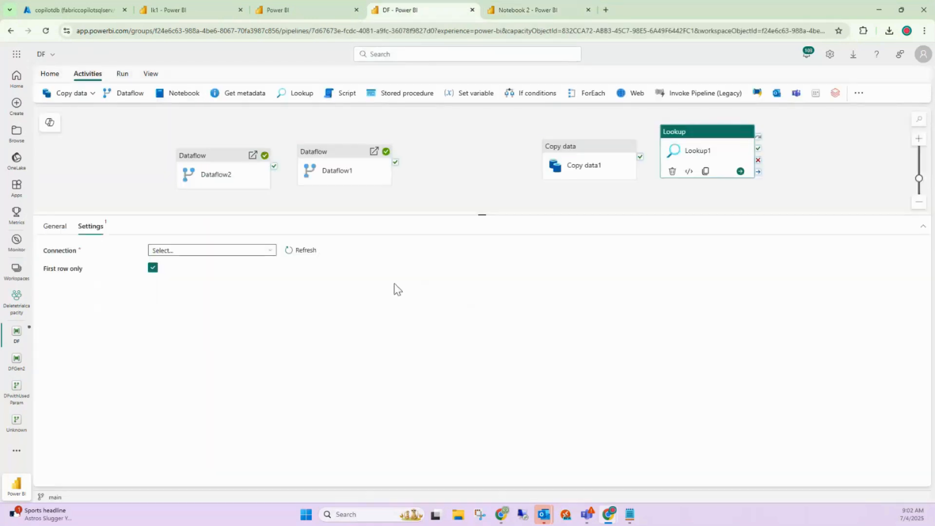
- Turn off the First row only option for the Lookup1 activity
left_click(691, 152)
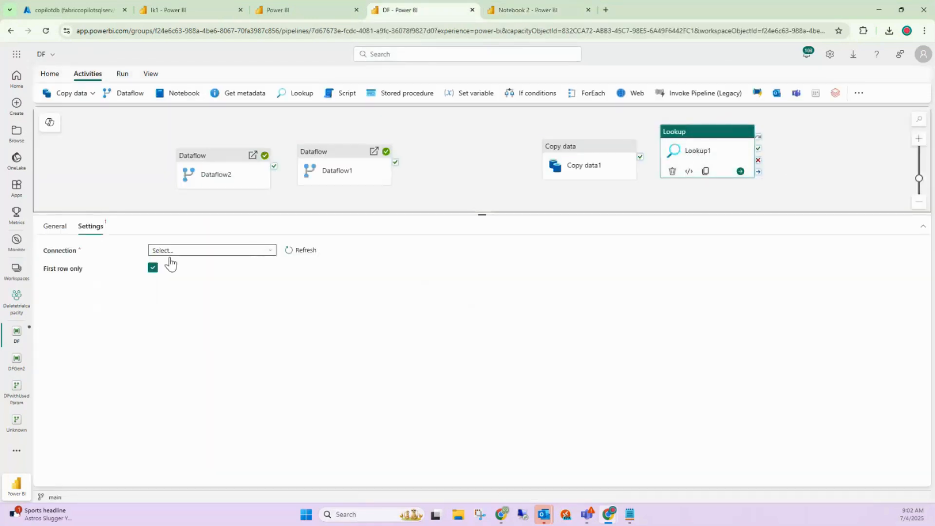
left_click(153, 267)
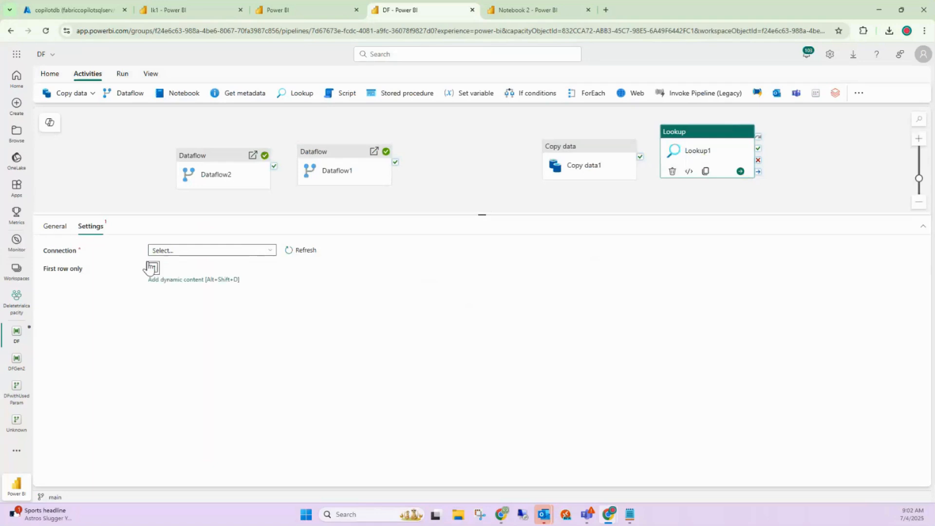
- Switch the lk1 lakehouse to its SQL analytics endpoint, expand the dbo views, and open a new SQL query
left_click(169, 8)
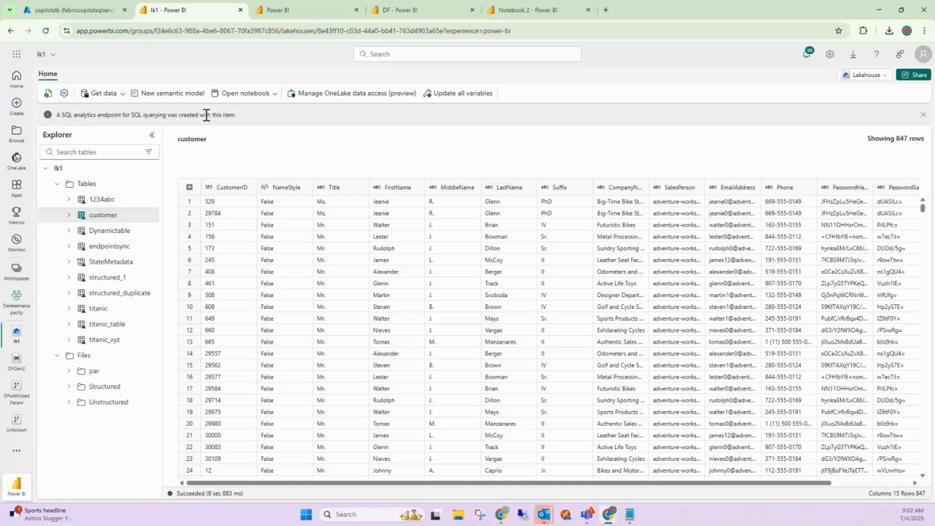
left_click(878, 76)
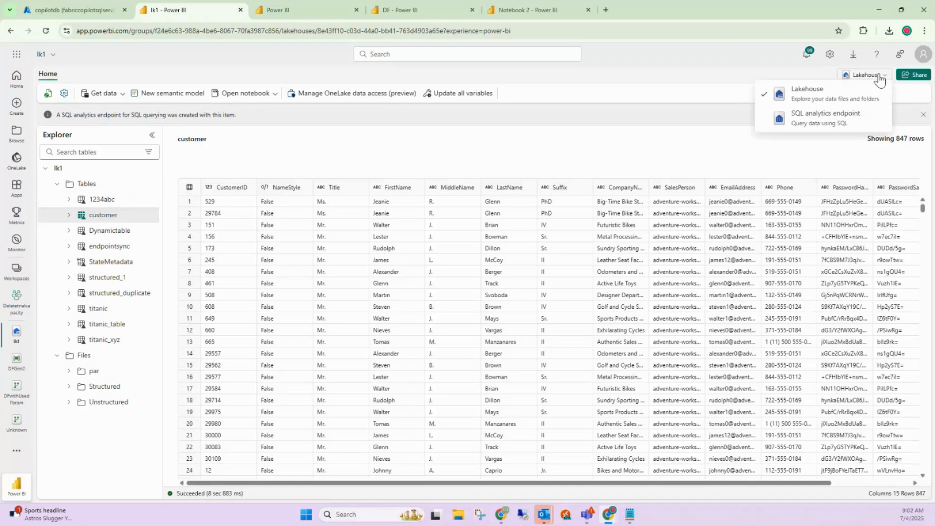
left_click(839, 122)
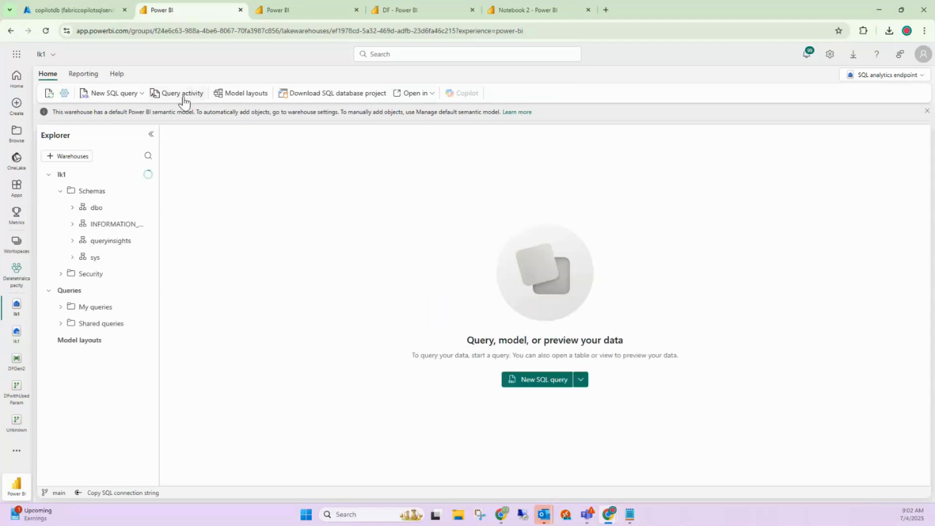
left_click(74, 208)
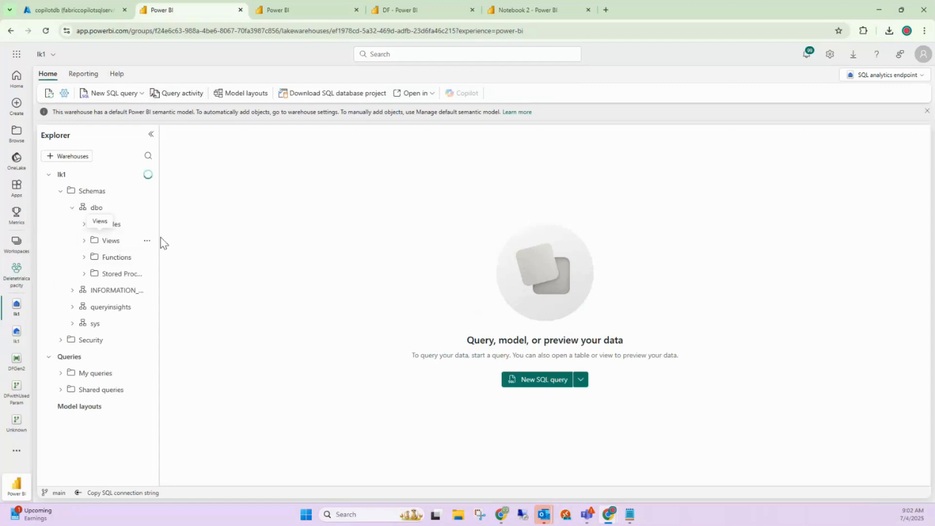
left_click(83, 241)
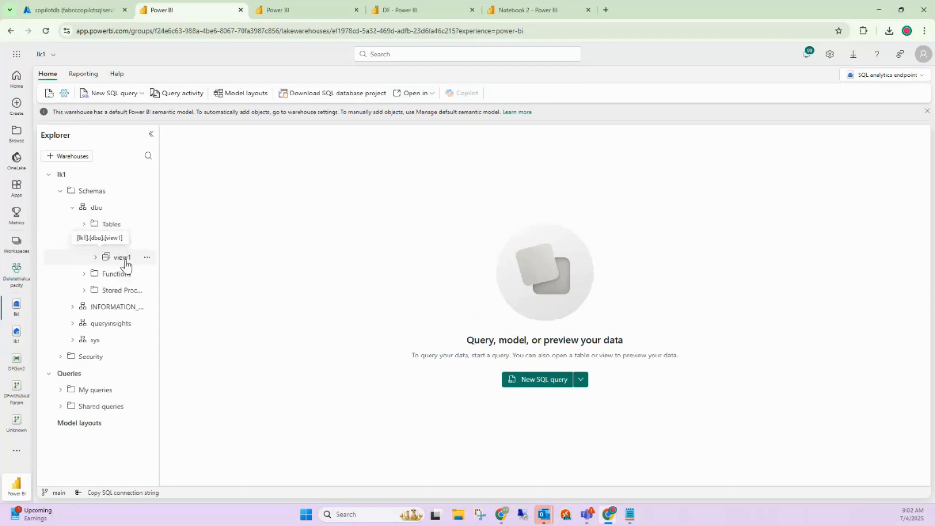
left_click(526, 379)
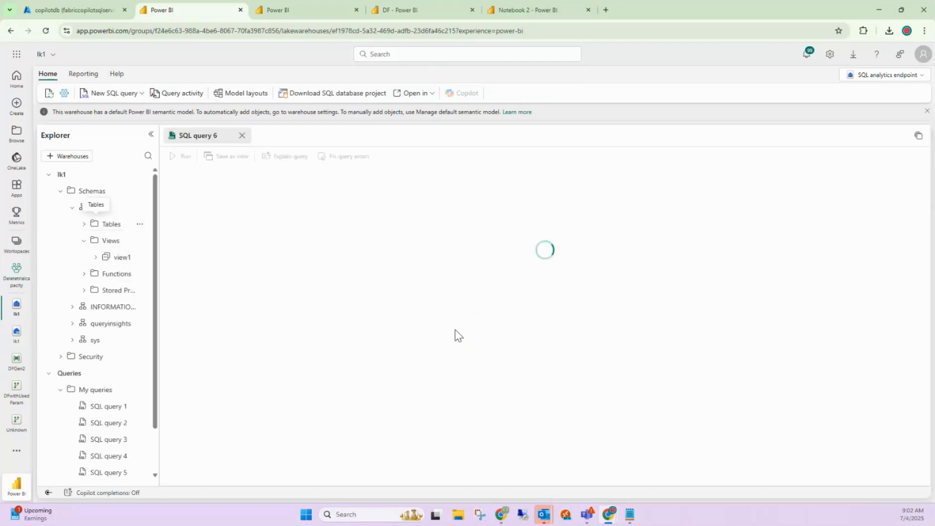
left_click(310, 13)
left_click(209, 11)
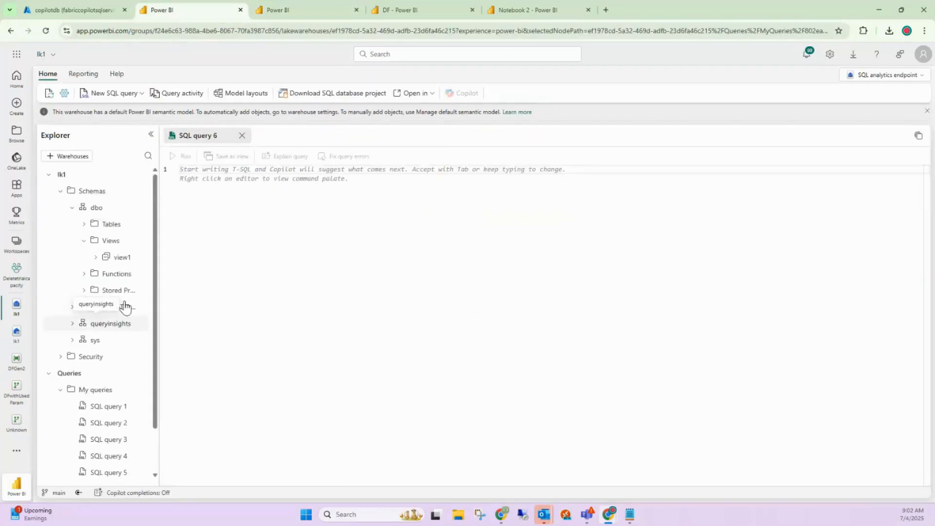
- Change the Notebook 2 query to read from dbo.[view1], run the cell, and select the query text
left_click(399, 10)
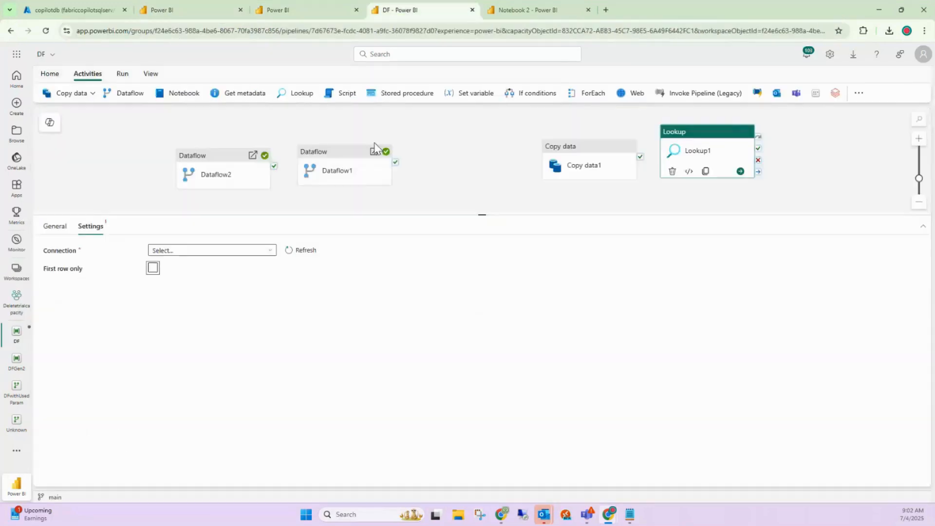
left_click(502, 5)
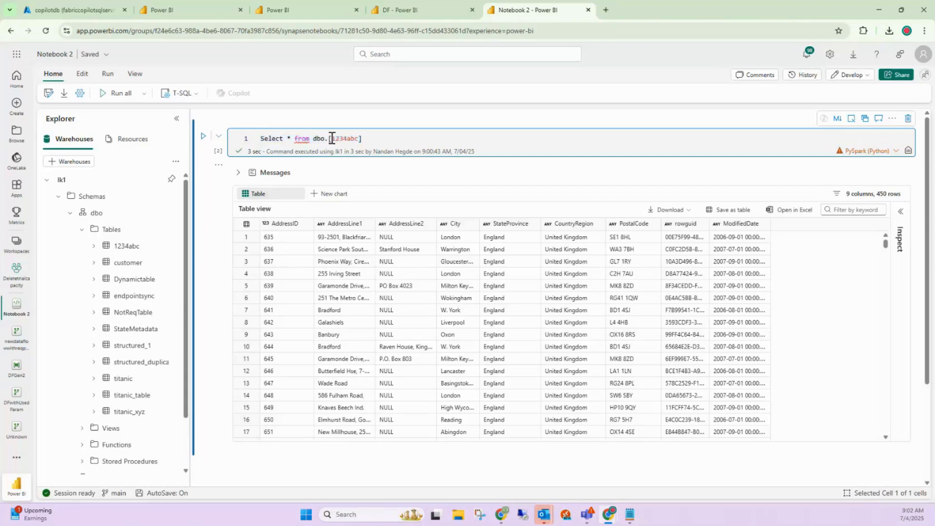
double_click(341, 138)
type("view1")
left_click(203, 139)
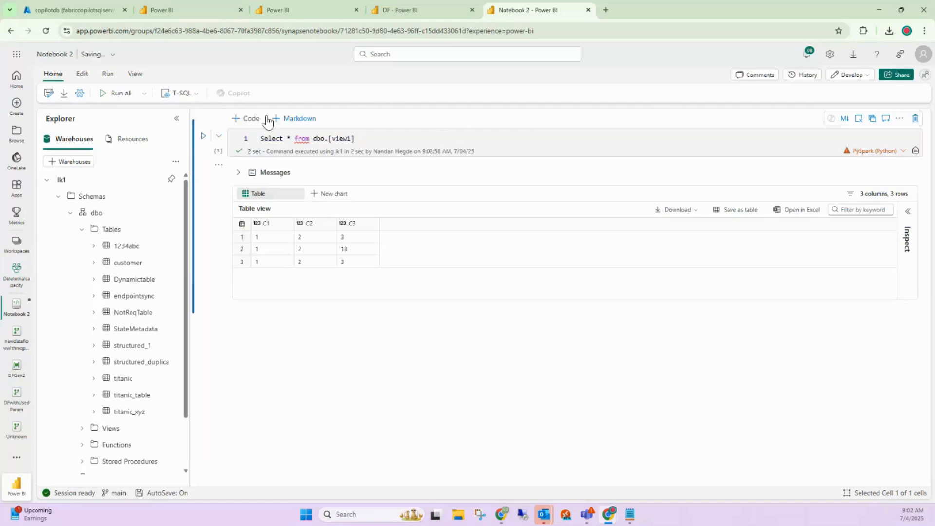
left_click(354, 138)
left_click_drag(353, 139, 244, 140)
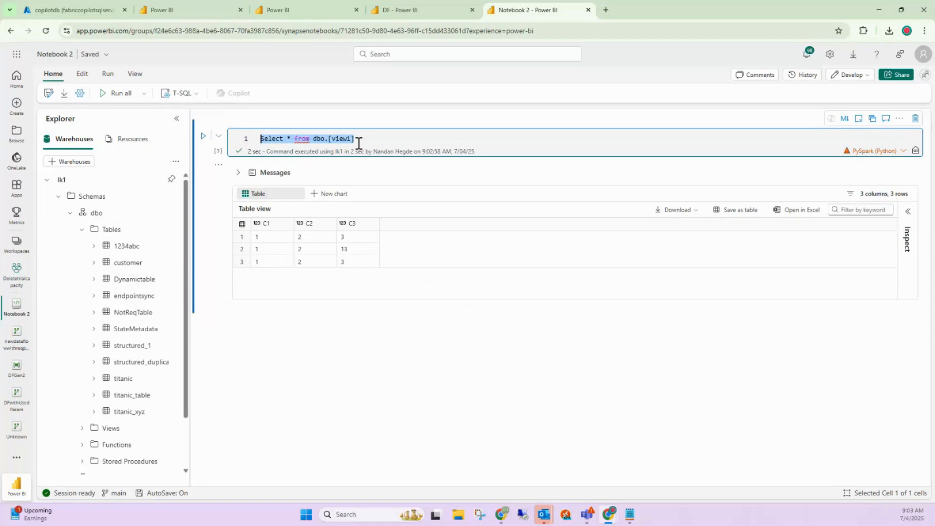
- Set the DF pipeline's Lookup1 connection to the lk1 lakehouse
left_click(431, 3)
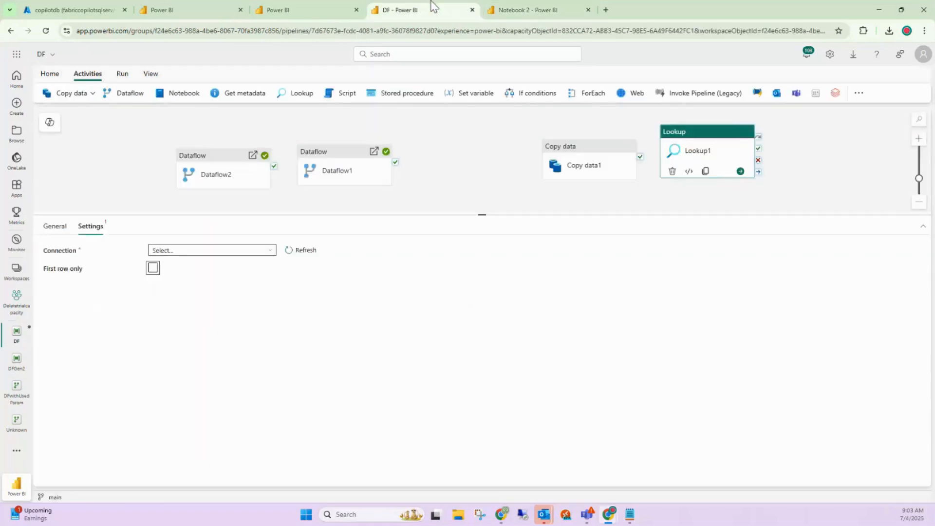
left_click(690, 154)
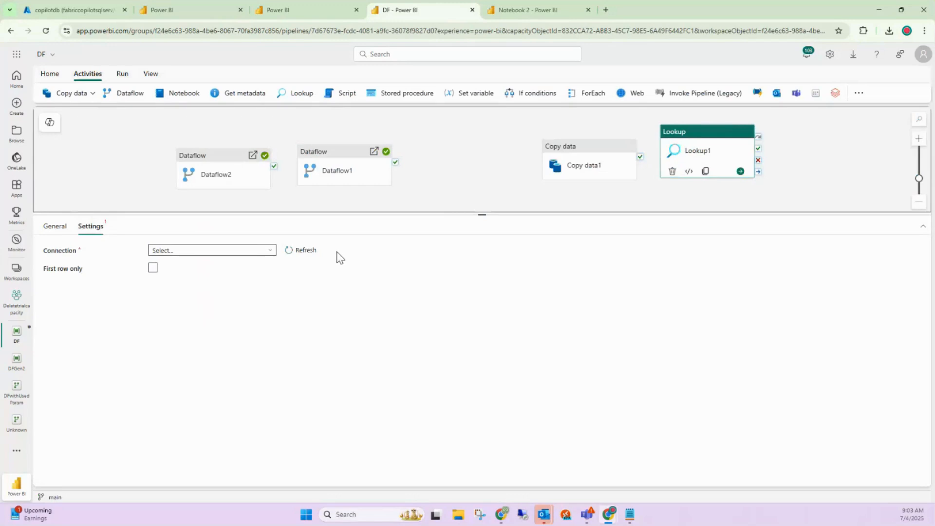
left_click(258, 250)
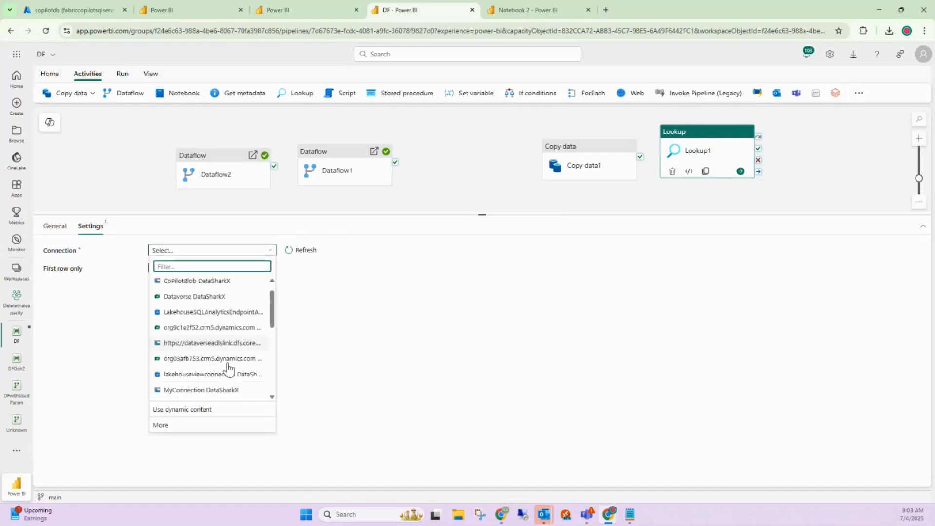
scroll(229, 370, "down", 5)
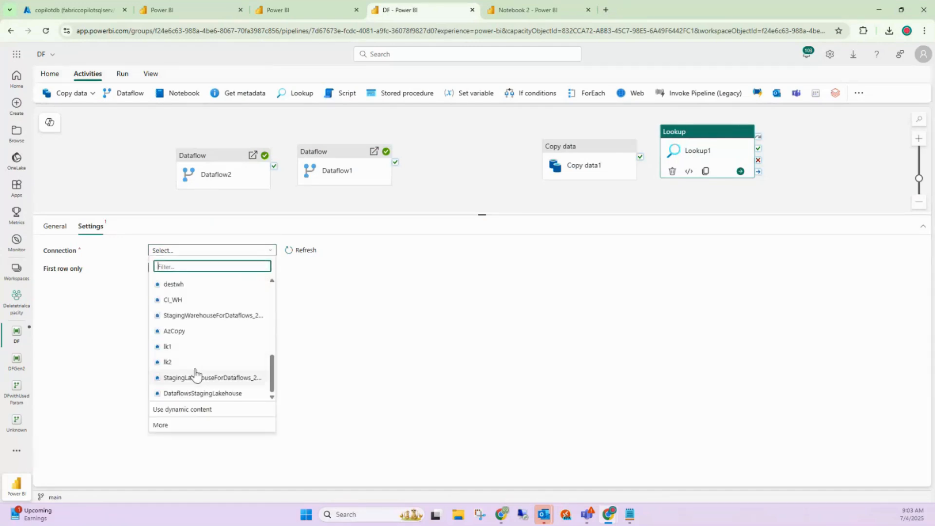
left_click(170, 348)
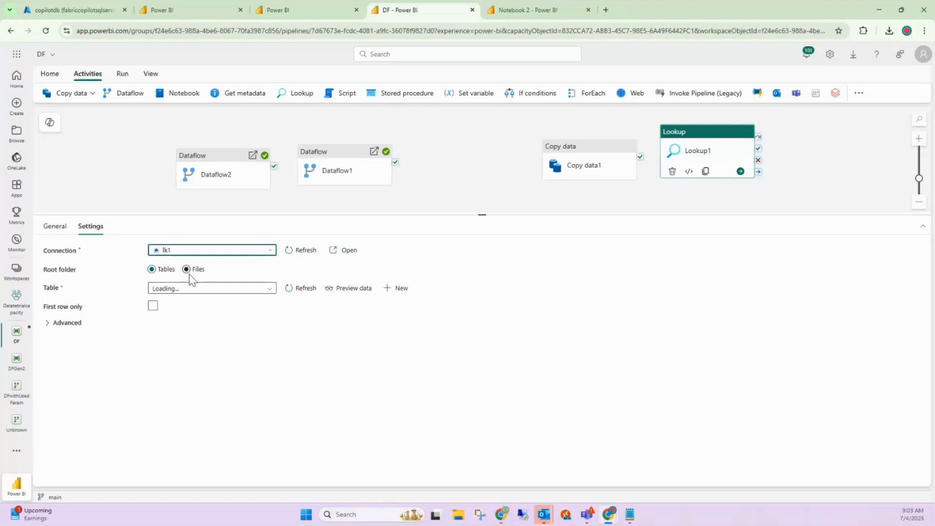
- Search the Lookup's lk1 table list for "vie" to check whether the view can be selected
left_click(269, 291)
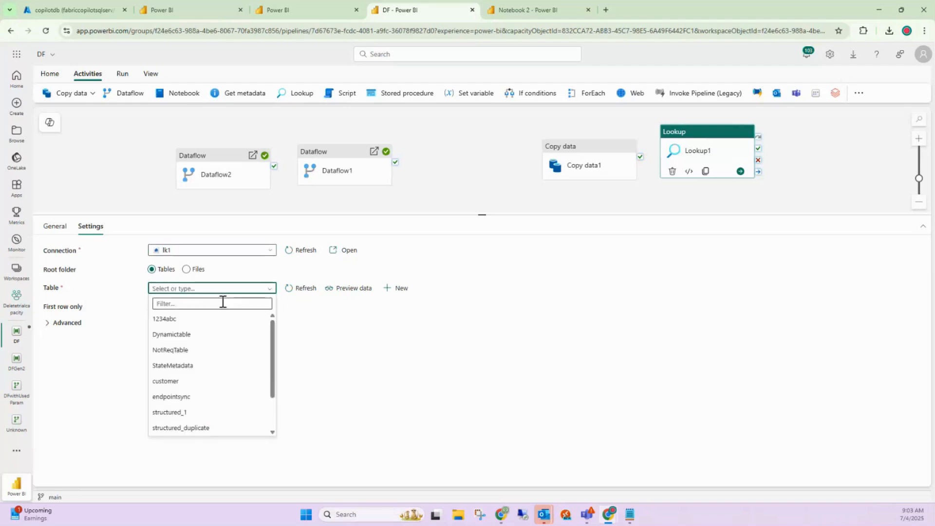
left_click(222, 302)
type("vi")
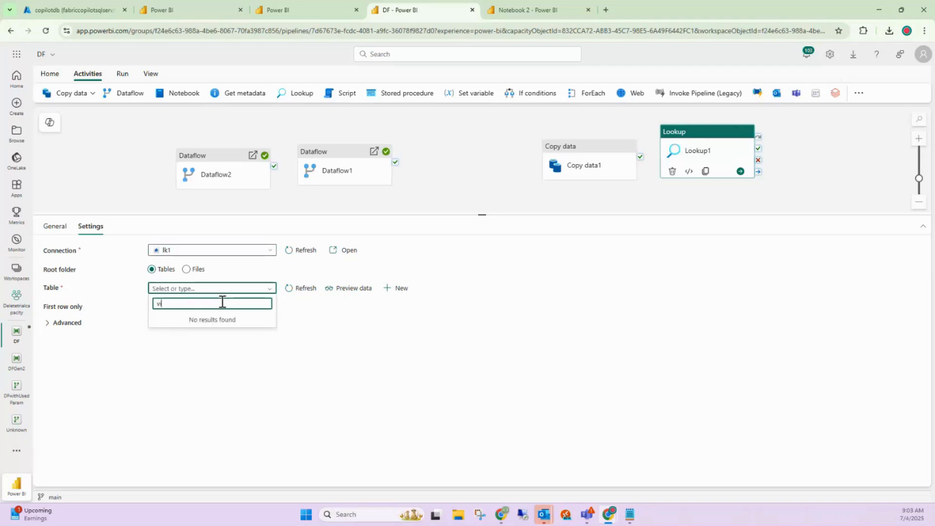
type("e")
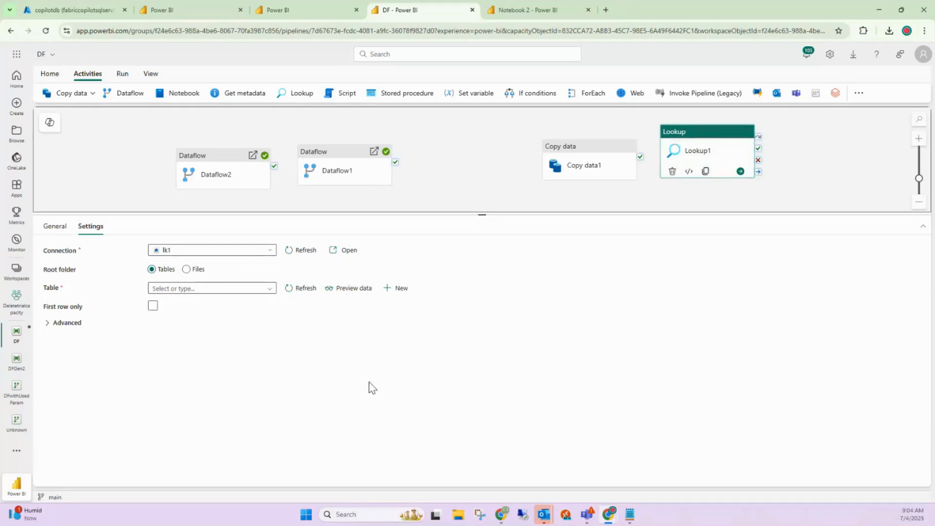
left_click(170, 251)
left_click(171, 252)
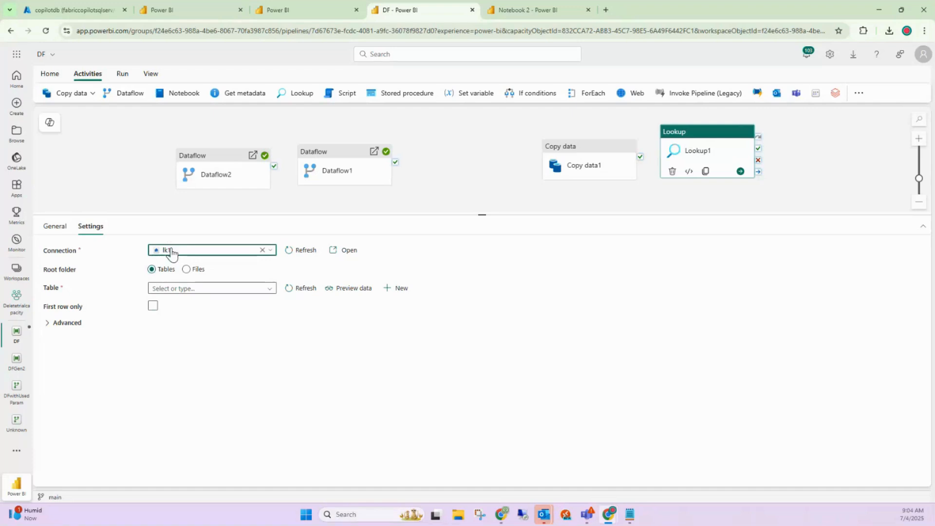
left_click(208, 291)
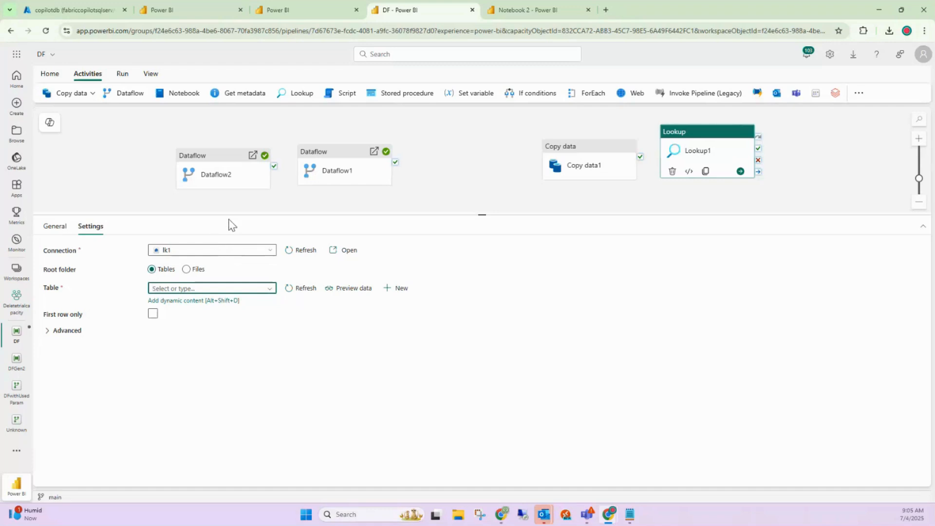
- Revisit the lk1 endpoint's views and clear the lk1 connection from the Lookup1 activity
left_click(324, 1)
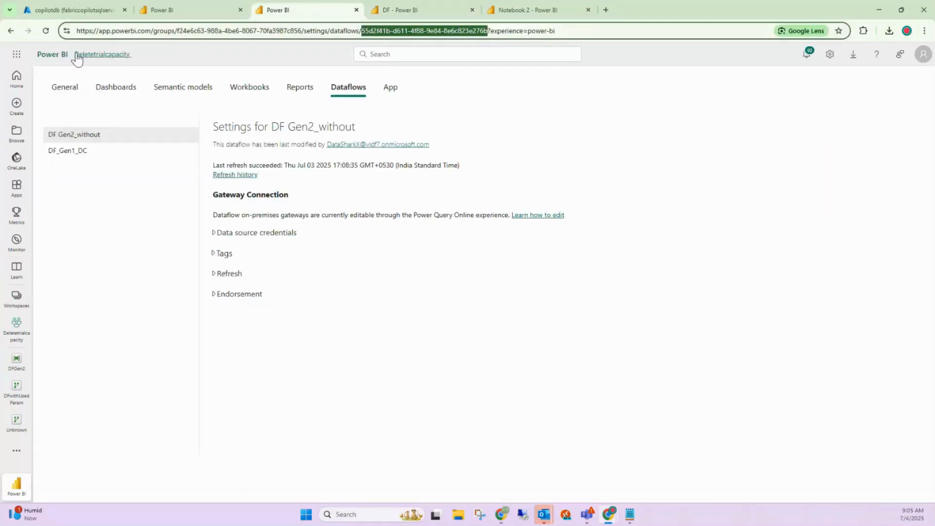
left_click(170, 10)
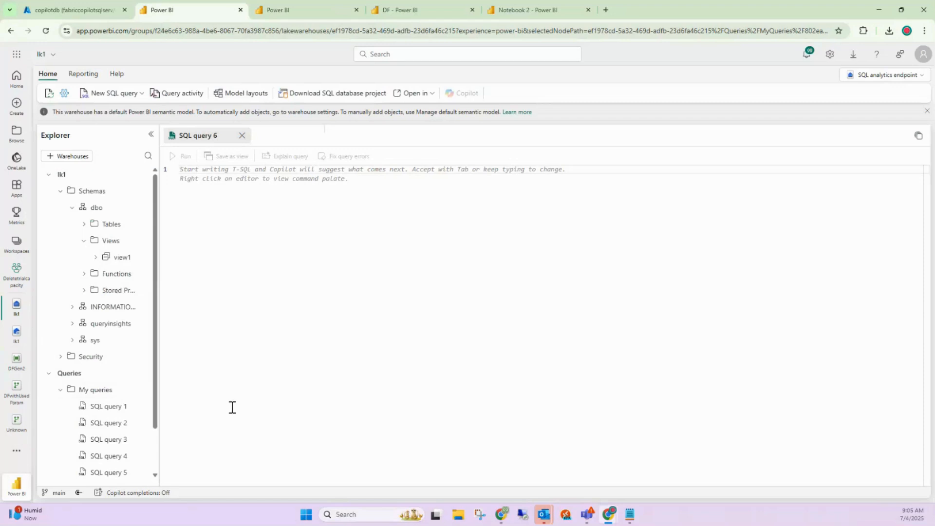
left_click(341, 7)
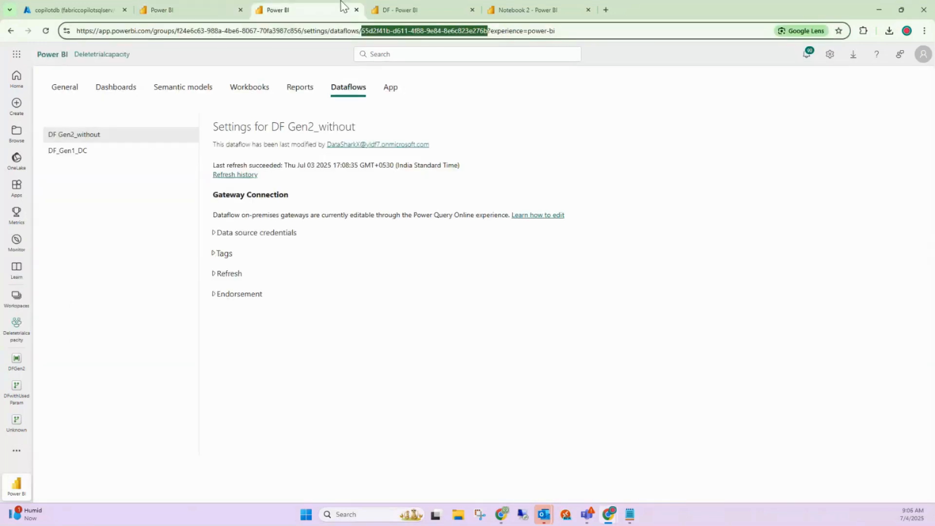
left_click(399, 6)
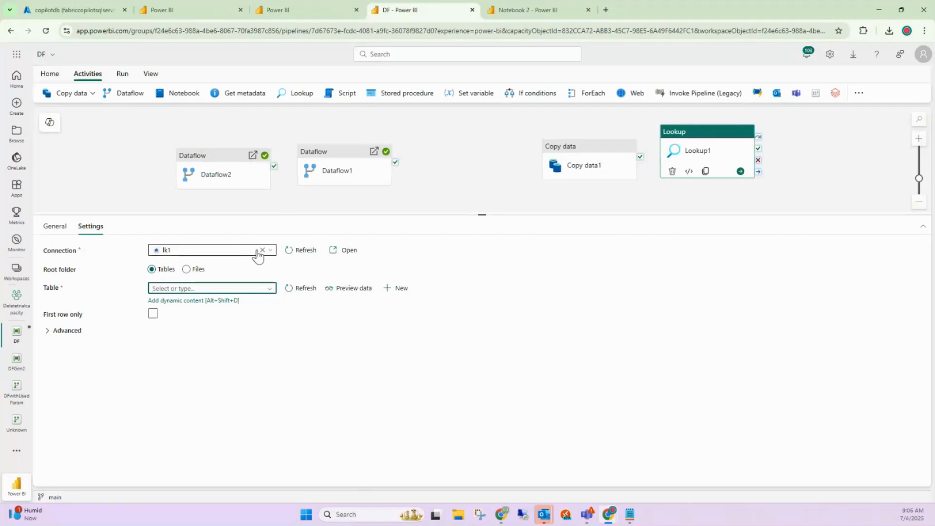
left_click(261, 250)
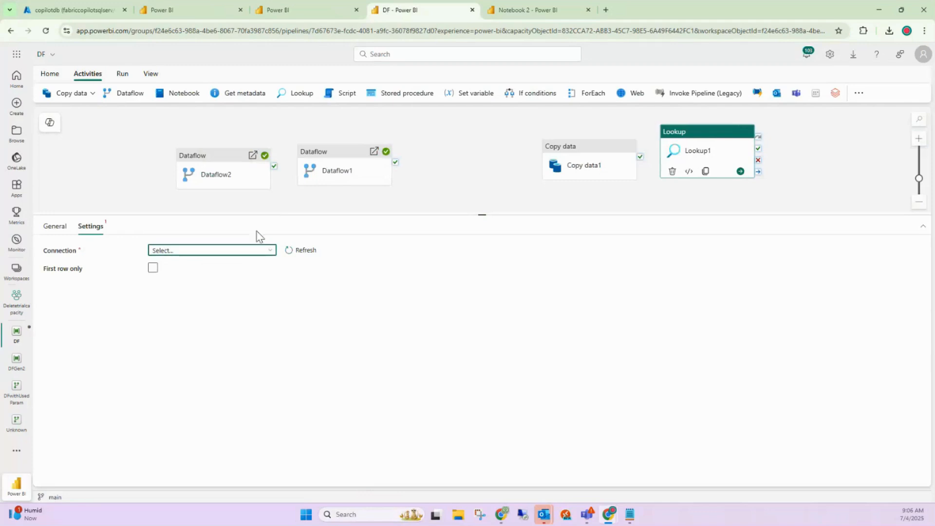
- Copy the SQL connection string from the lk1 SQL analytics endpoint's settings
left_click(181, 7)
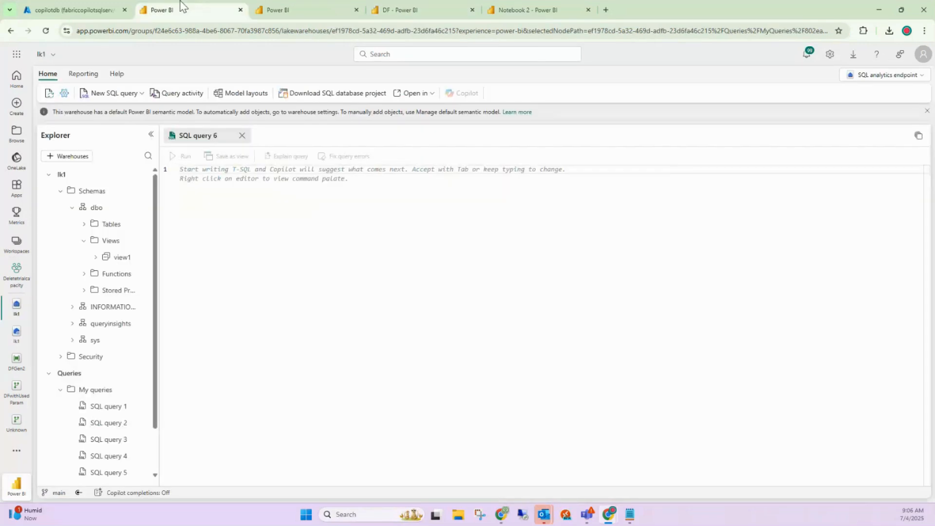
left_click(63, 95)
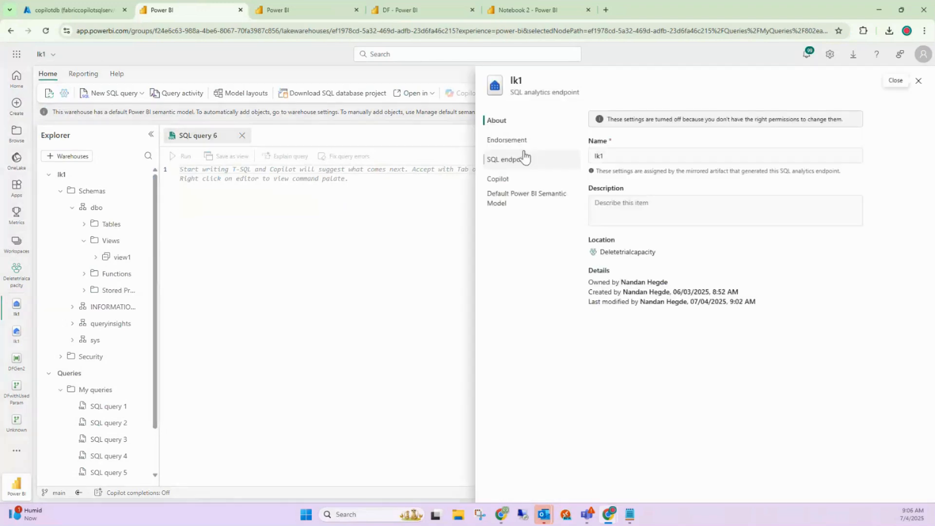
left_click(522, 159)
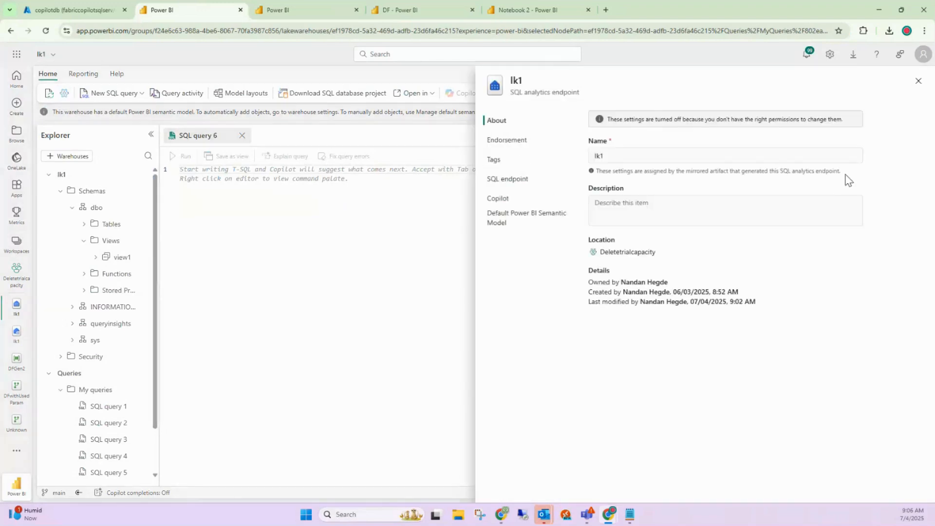
left_click(528, 184)
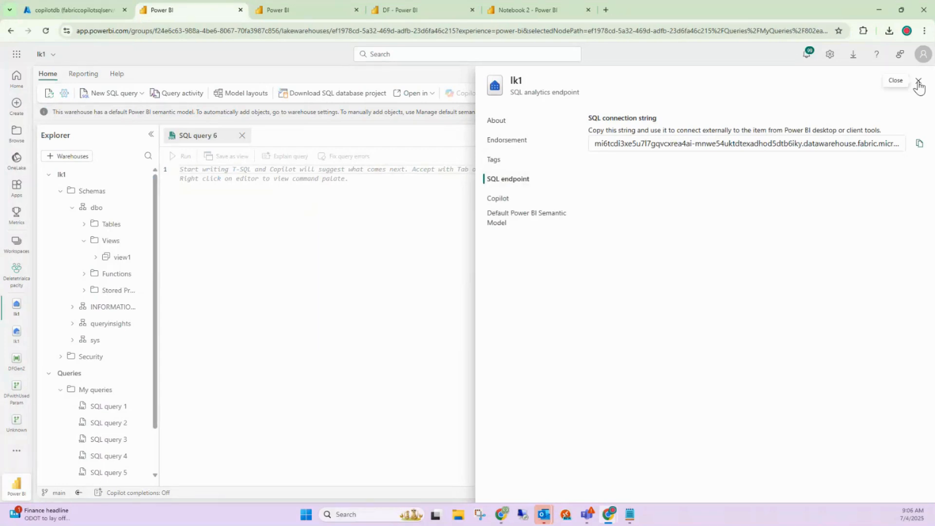
left_click(919, 144)
- Start a new Azure SQL database connection for the DF pipeline's Lookup1 activity, using the copied SQL connection string as the server
left_click(419, 2)
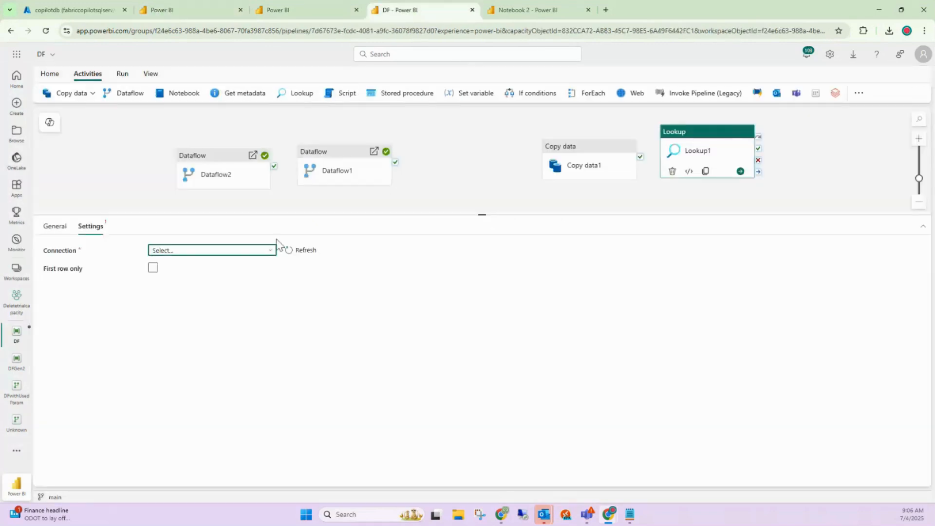
left_click(257, 258)
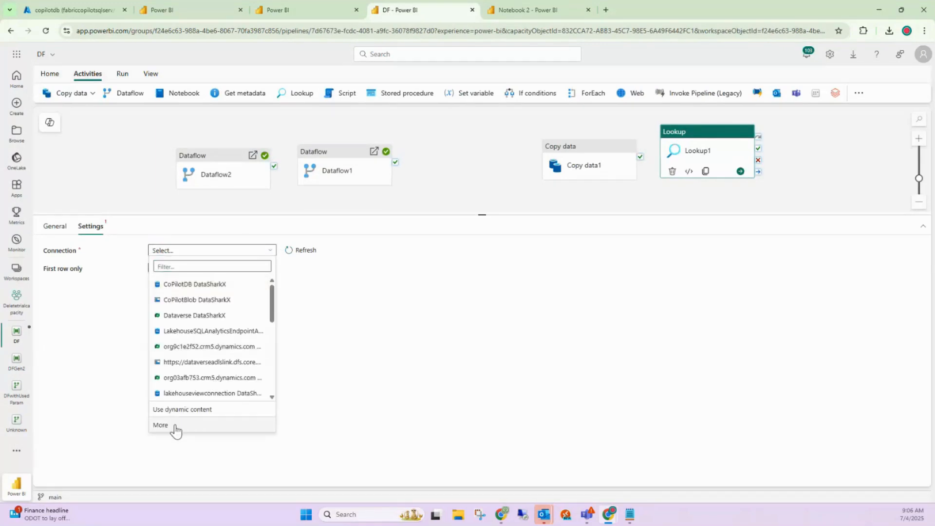
left_click(177, 426)
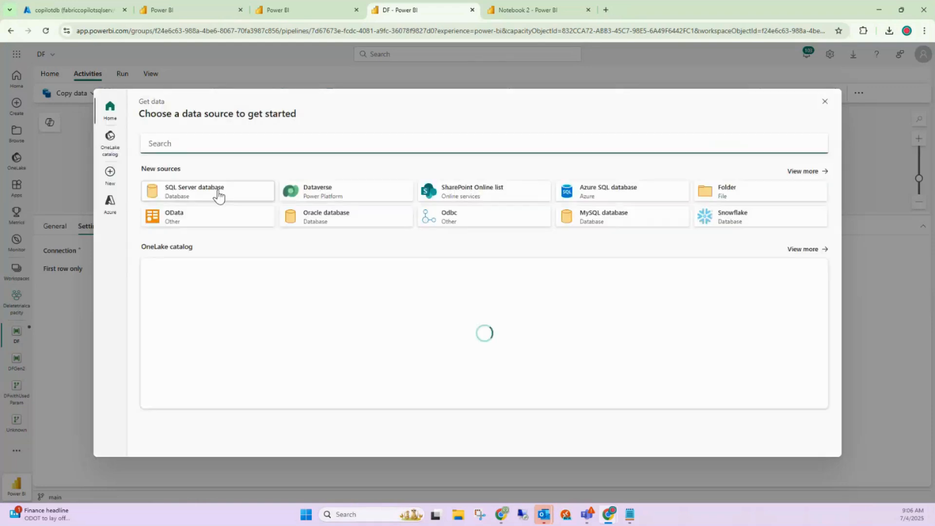
left_click(631, 199)
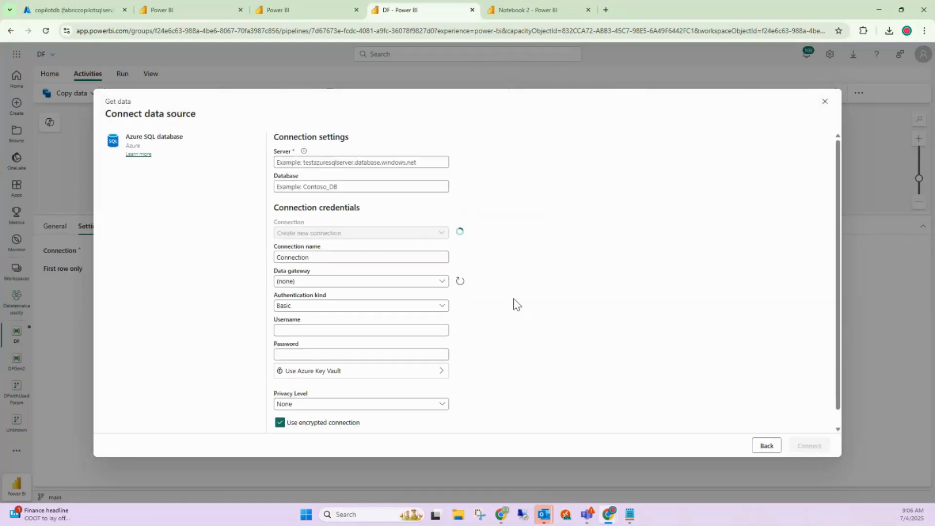
left_click(351, 161)
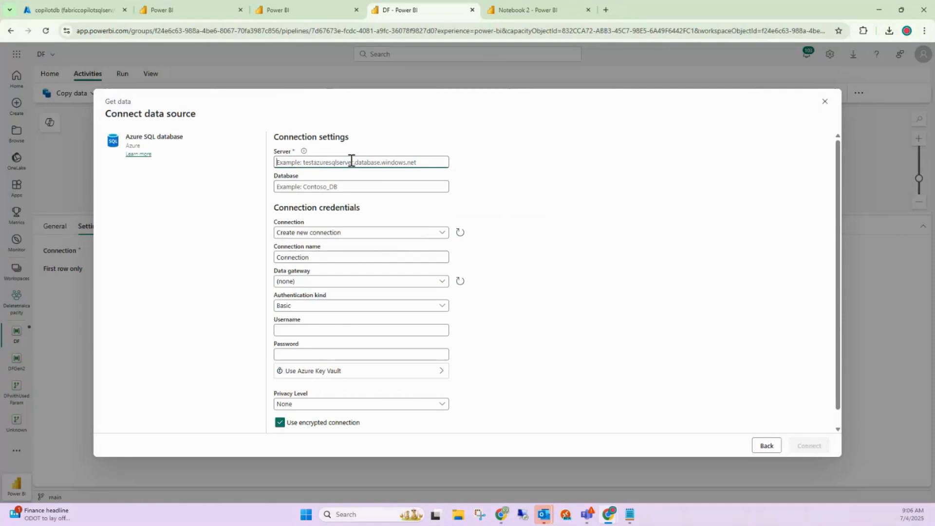
key("ctrl+v")
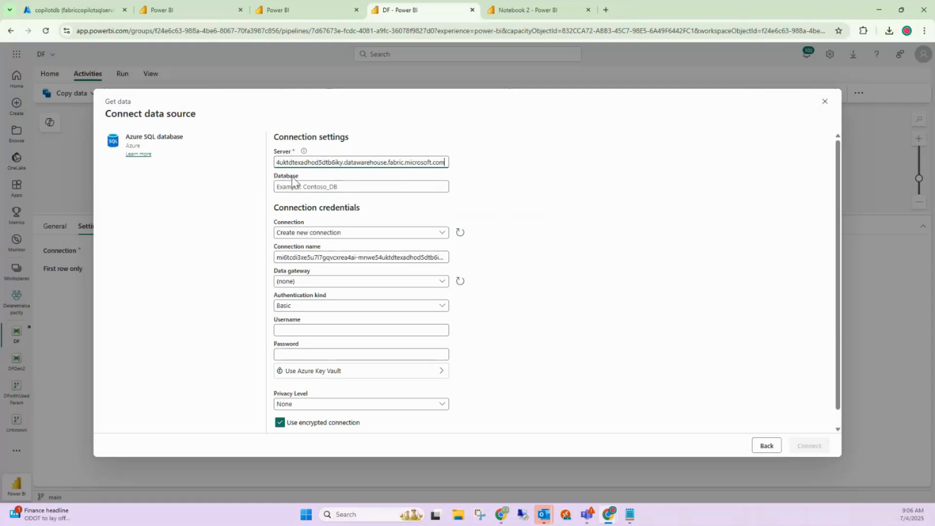
- Set the connection's database to lk1 and its authentication to Organizational account, keeping no data gateway, and connect
left_click(168, 10)
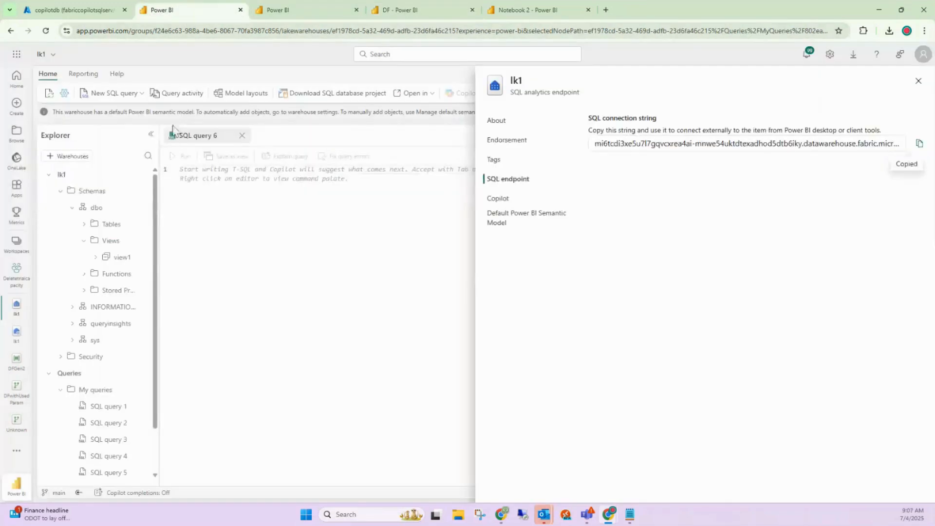
left_click(423, 7)
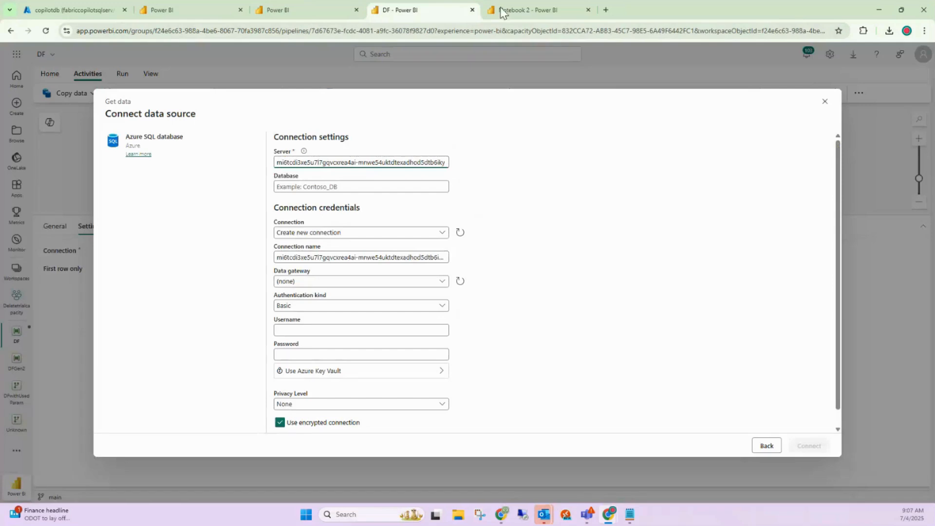
left_click(329, 188)
type("lk1")
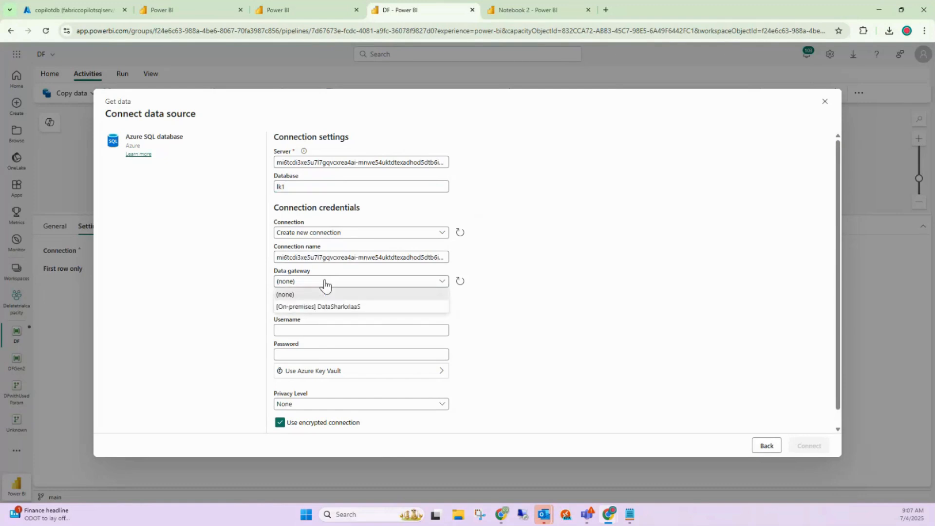
left_click(323, 294)
left_click(333, 306)
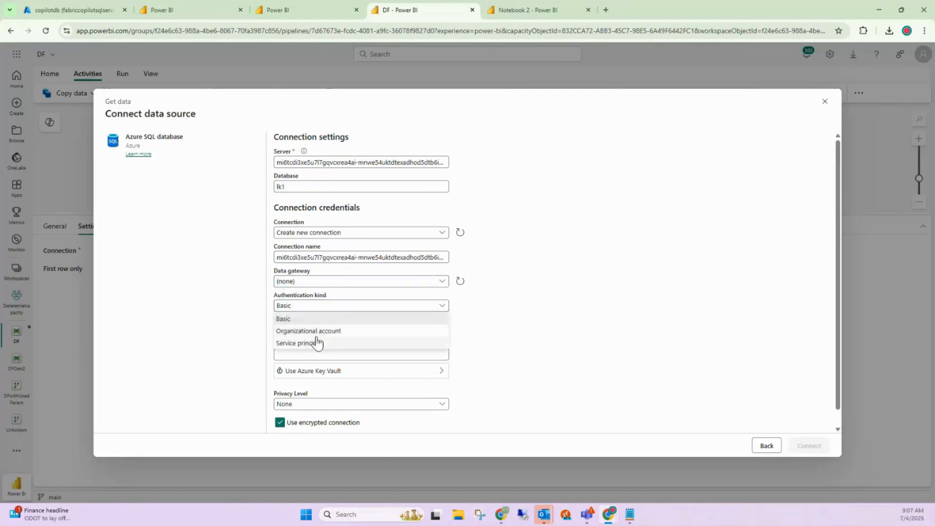
left_click(321, 332)
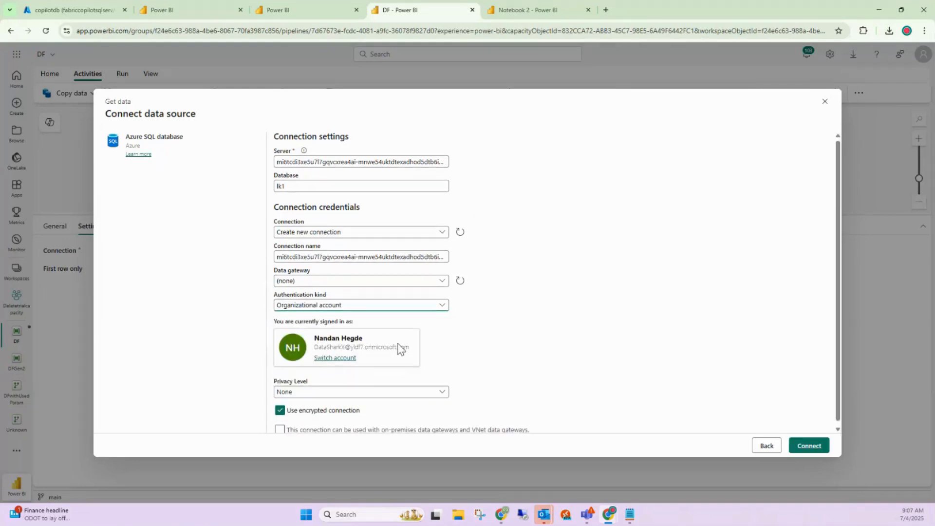
scroll(477, 377, "down", 1)
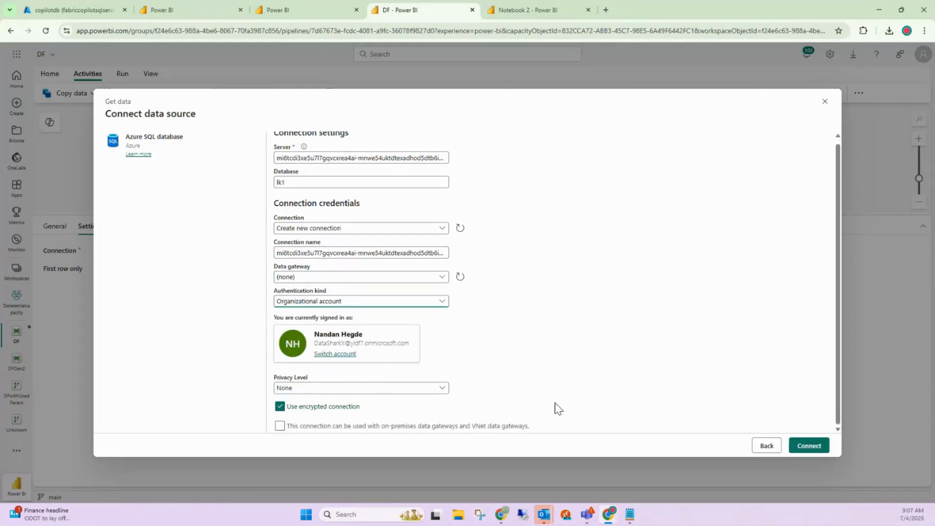
left_click(810, 446)
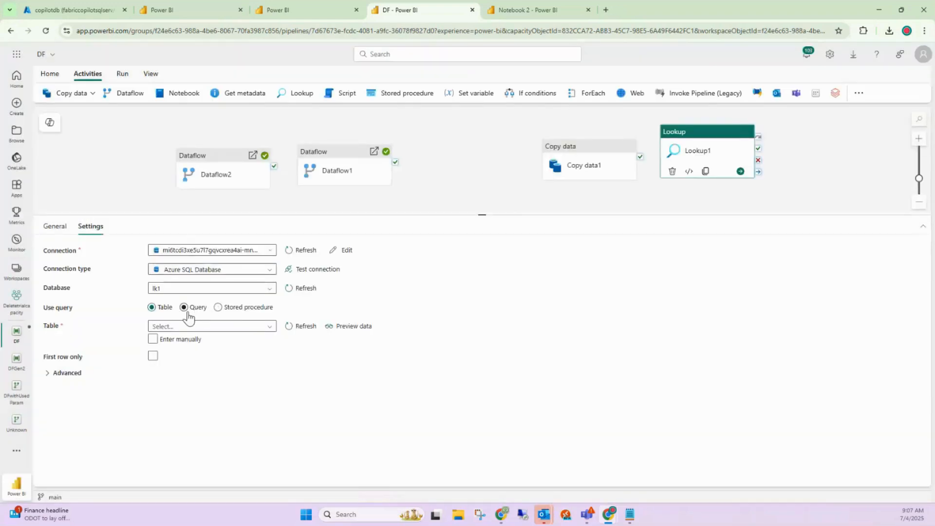
- Set Lookup1 to use the query "Select * from dbo.view1" and preview its data
left_click(184, 307)
left_click(210, 342)
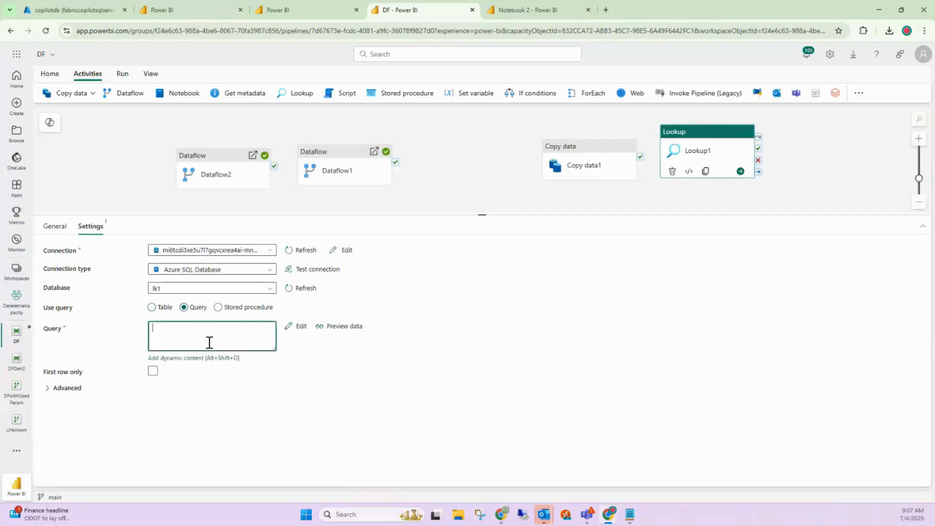
type("Select * from dbo.view1")
left_click(340, 326)
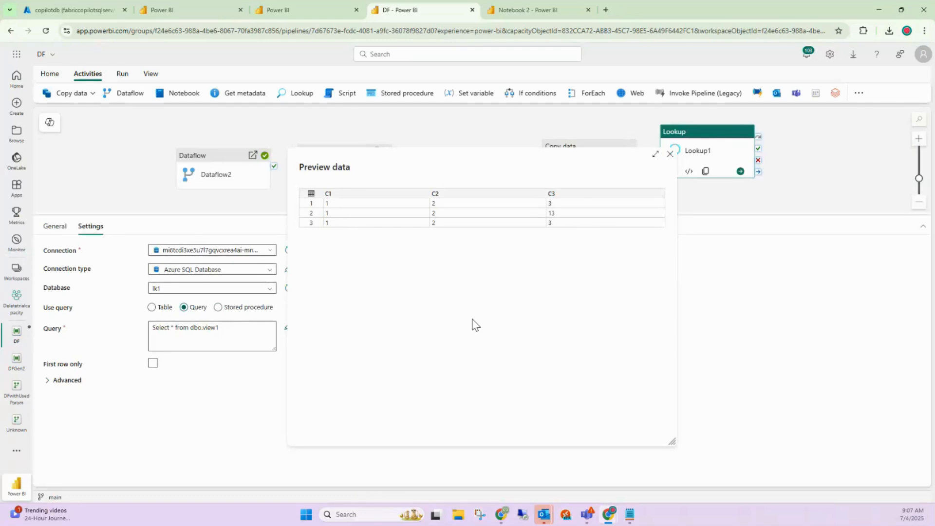
left_click(670, 154)
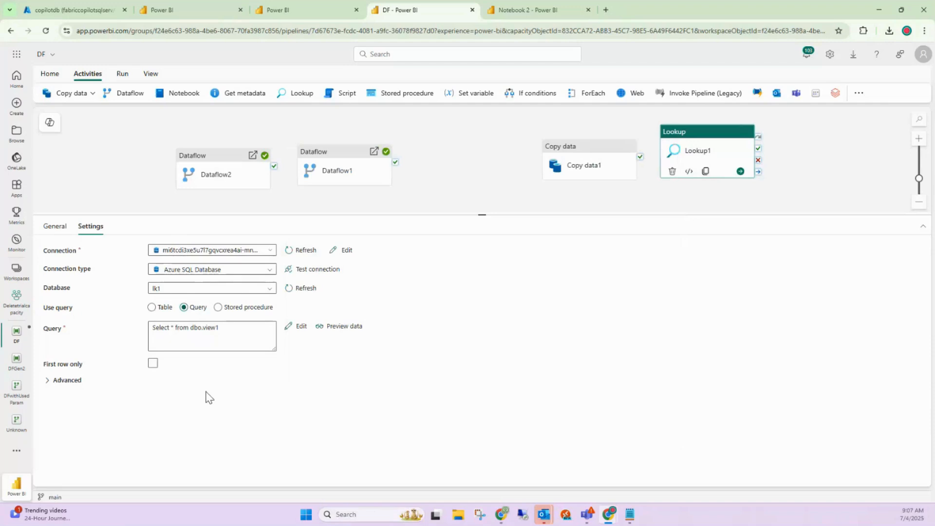
left_click(227, 330)
left_click_drag(227, 330, 135, 329)
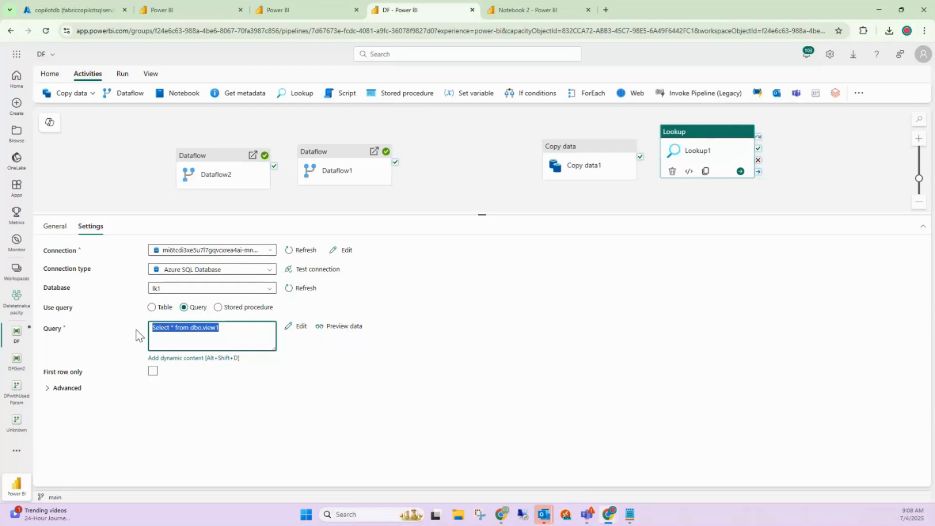
left_click(734, 157)
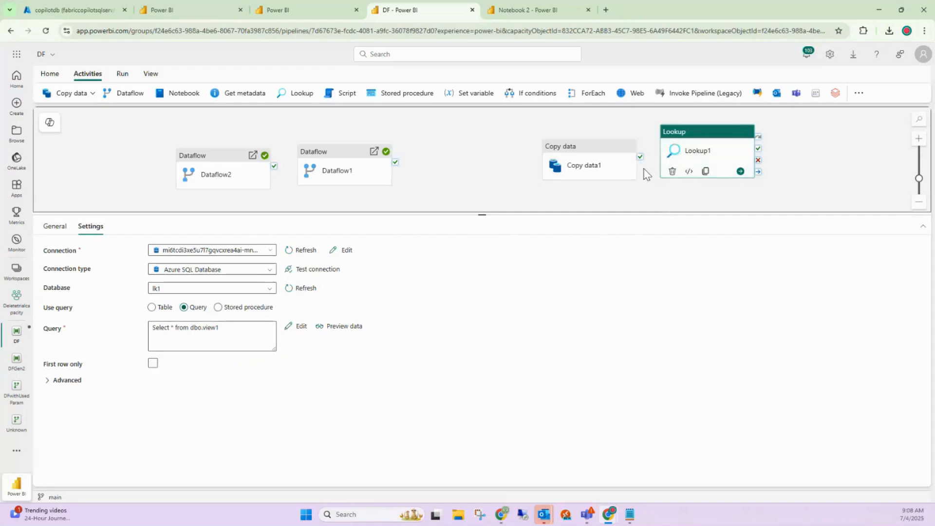
- Change Notebook 2's default language to PySpark (Python), stopping the session, and delete the view1 query from its cell
left_click(522, 9)
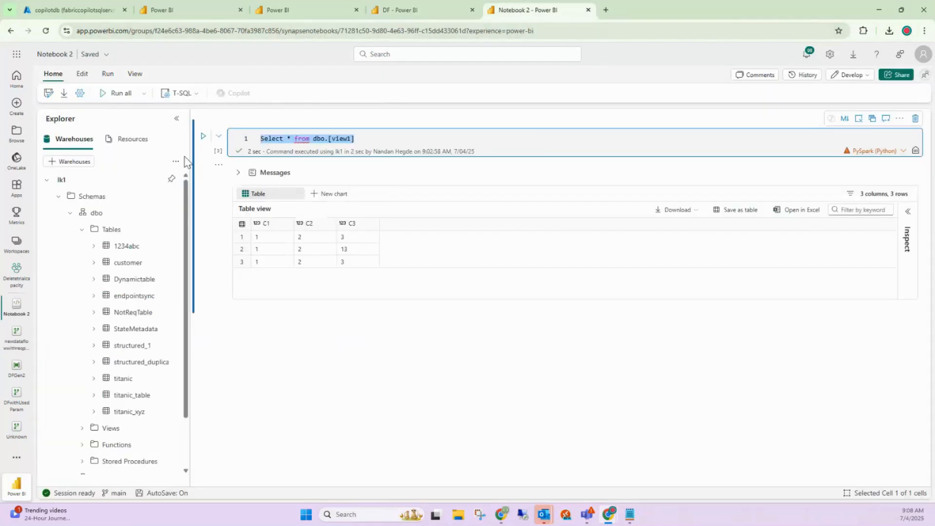
left_click(193, 94)
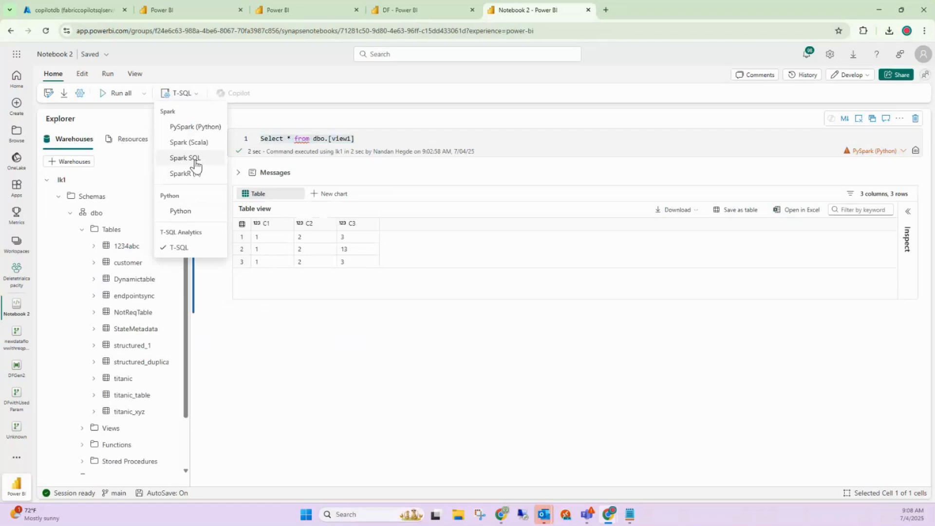
left_click(197, 128)
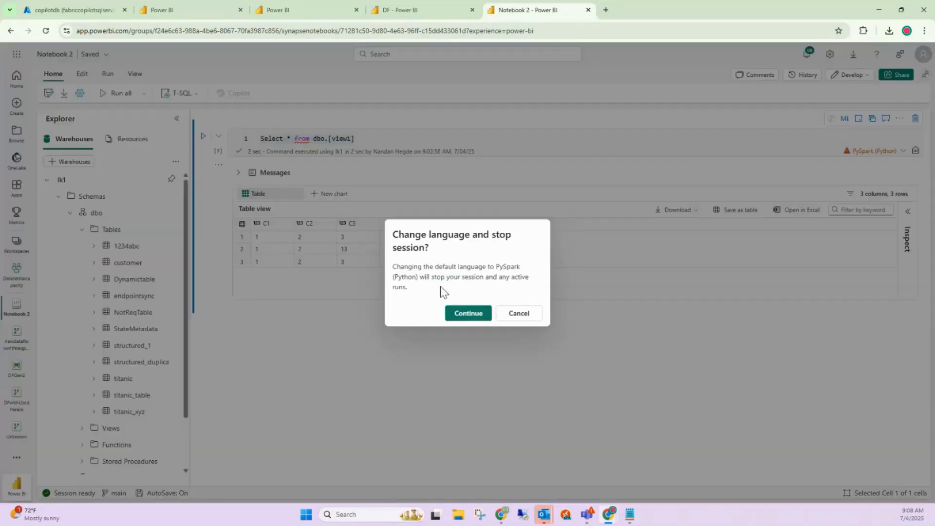
left_click(468, 314)
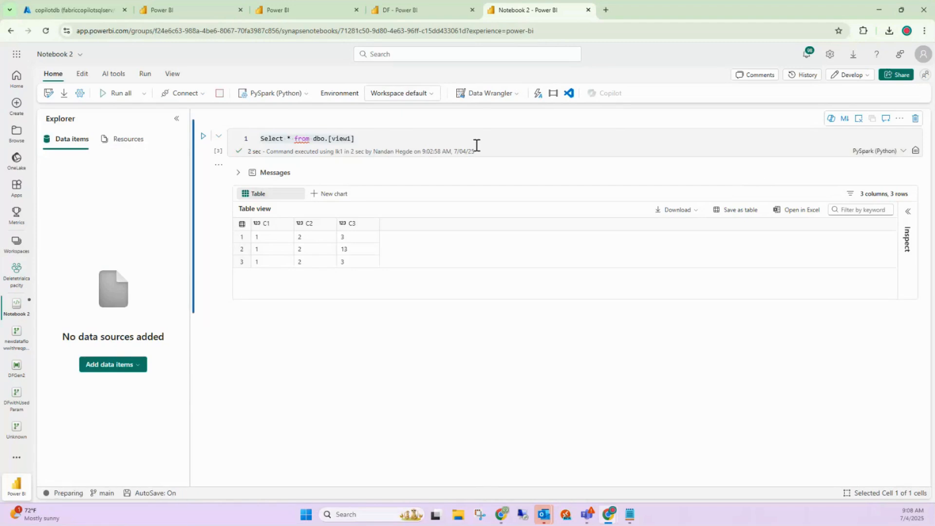
left_click_drag(365, 137, 256, 145)
key("BackSpace")
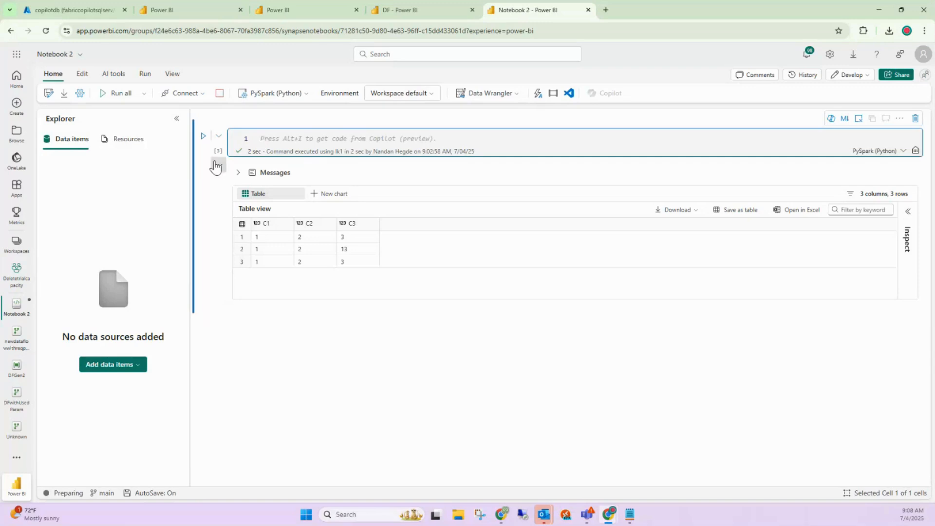
- Return Notebook 2 to T-SQL and review its schedule settings
left_click(284, 99)
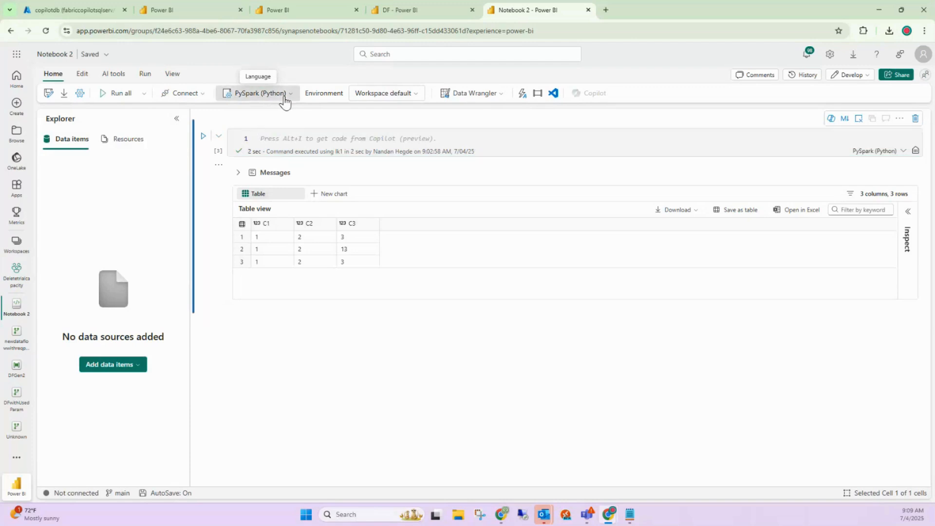
left_click(251, 247)
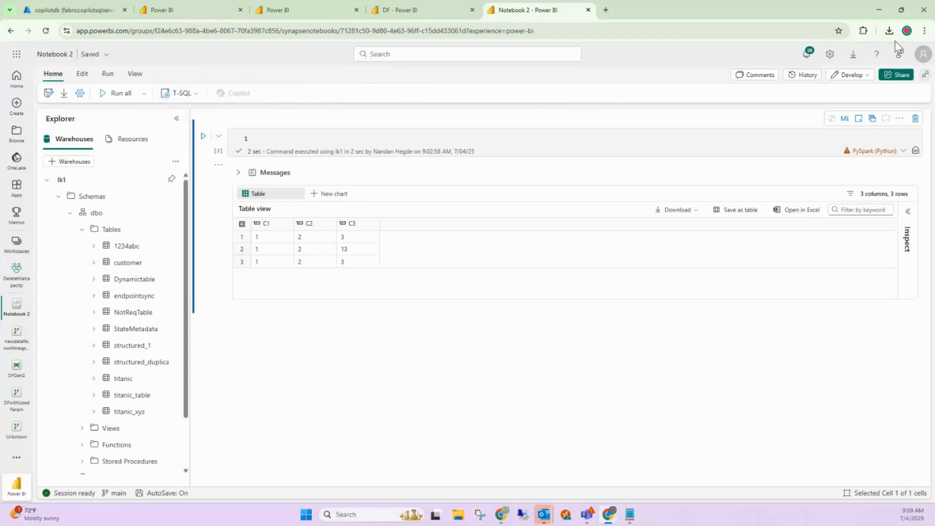
left_click(78, 96)
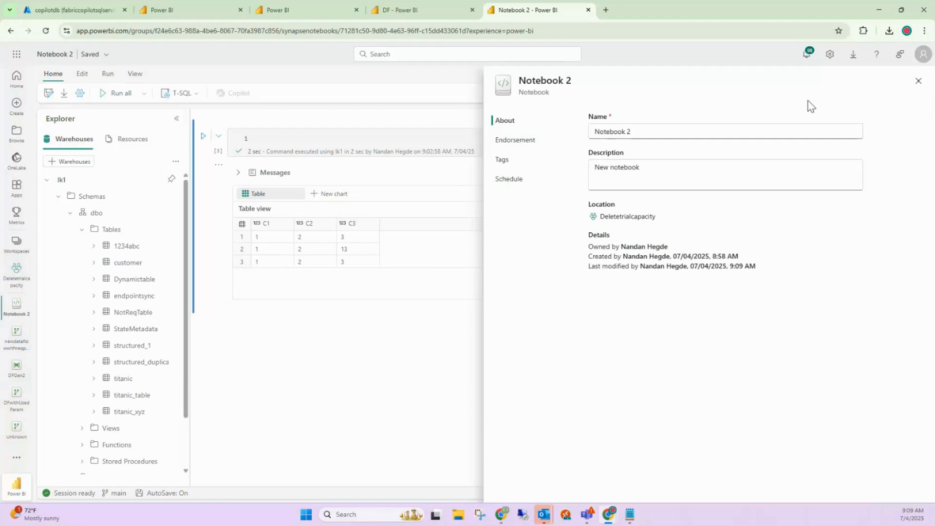
left_click(507, 179)
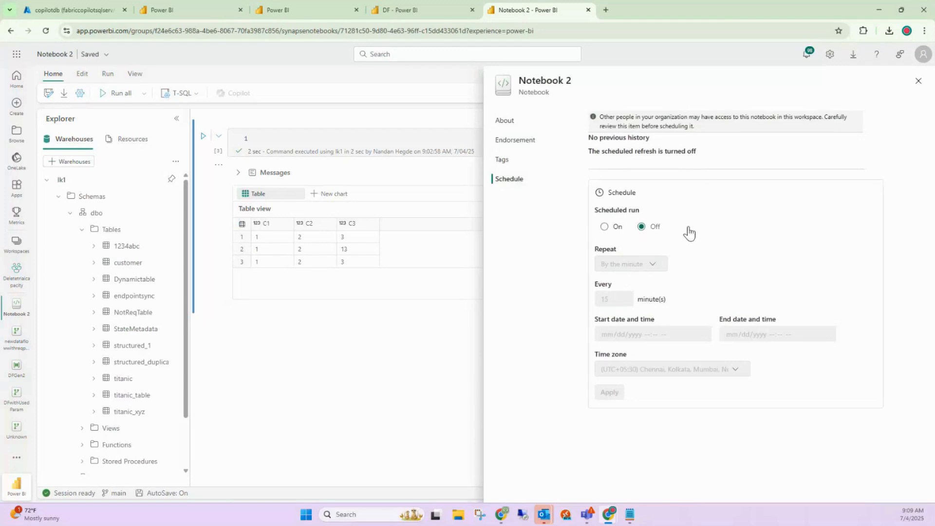
left_click(918, 81)
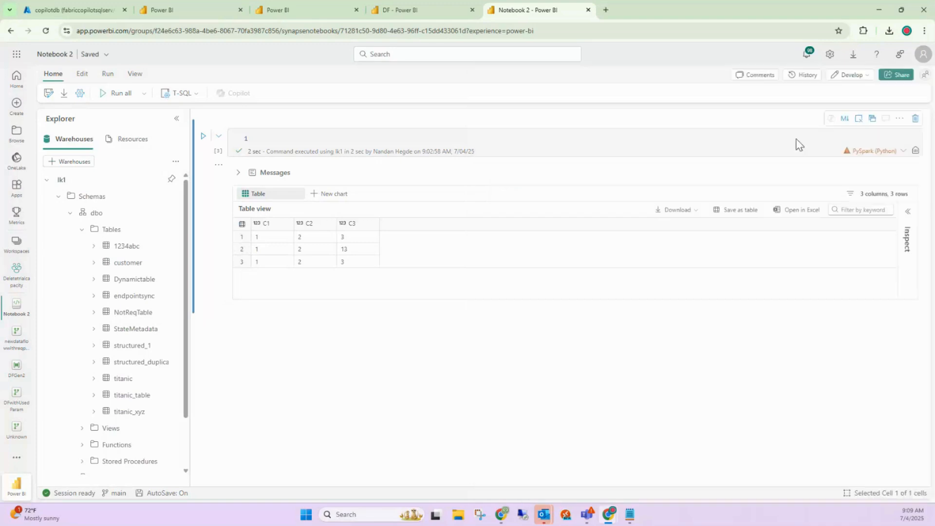
left_click(398, 6)
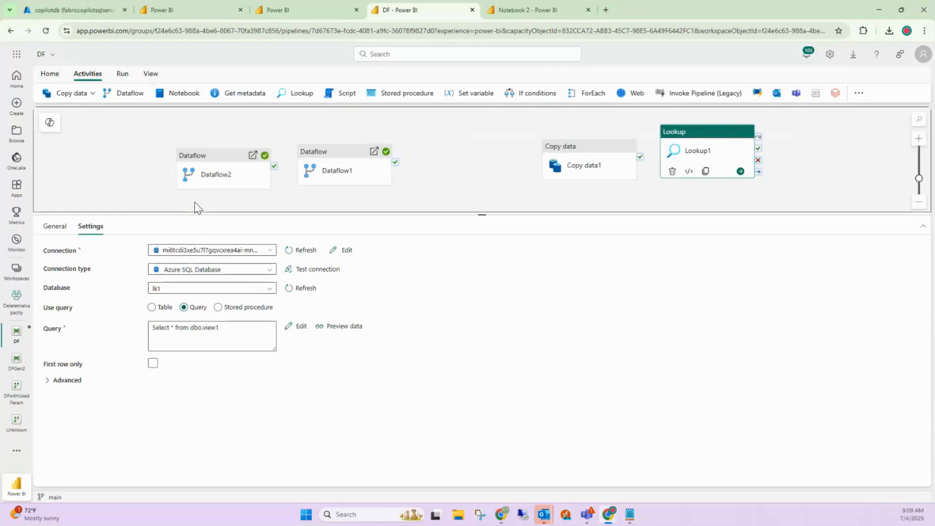
left_click(528, 10)
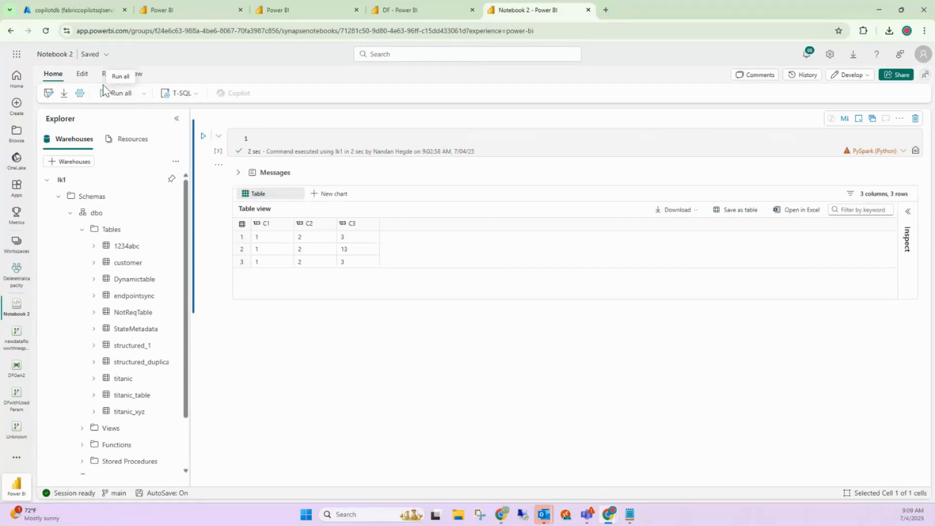
- Switch Notebook 2 from T-SQL to PySpark (Python) again and review the available languages
left_click(187, 94)
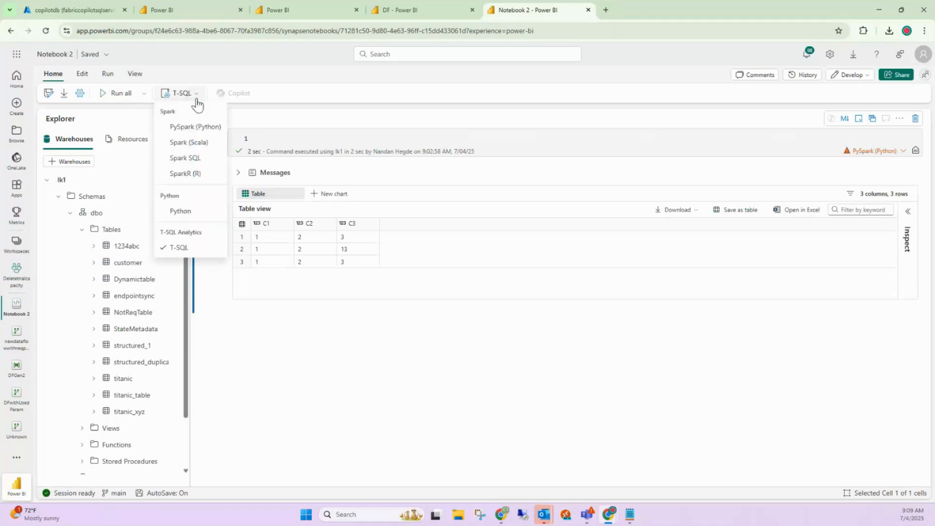
left_click(183, 127)
left_click(458, 317)
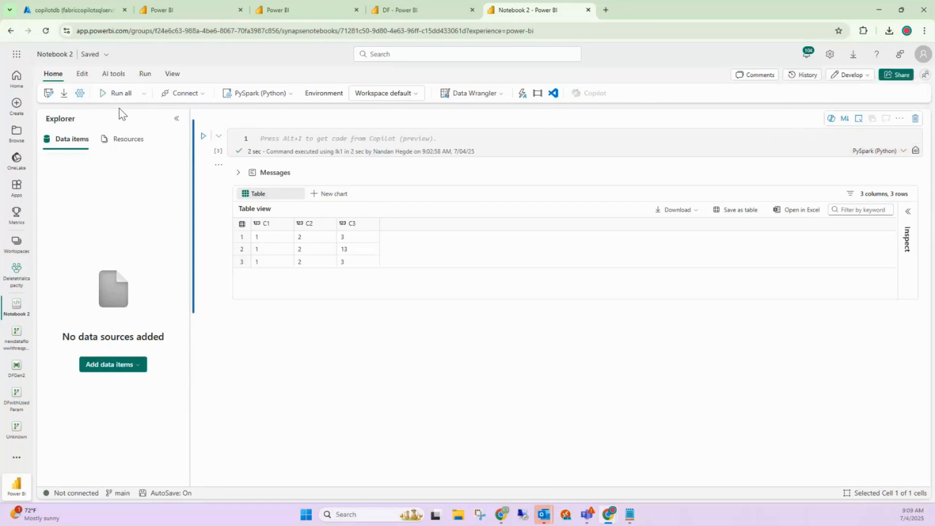
left_click(281, 97)
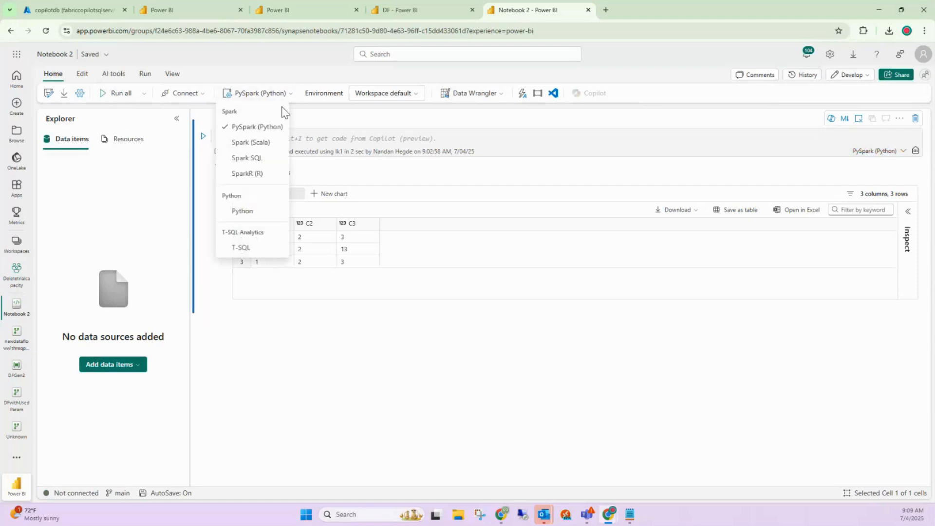
left_click(296, 73)
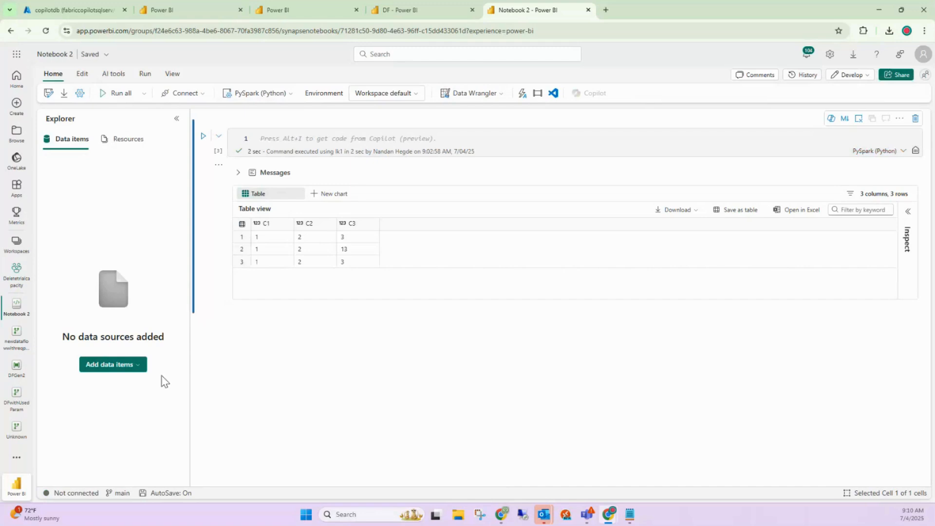
- Connect the existing lakehouse lk1 from the OneLake catalog to Notebook 2 as a data source
left_click(138, 369)
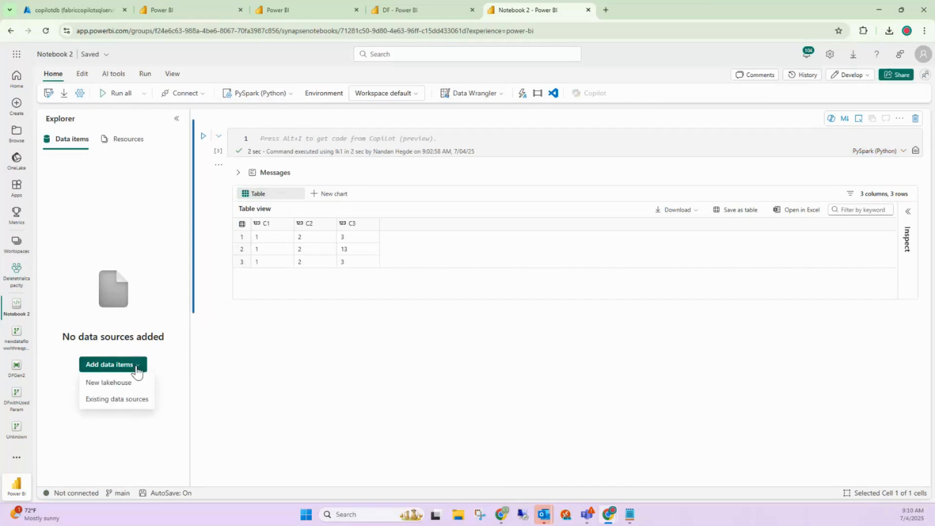
left_click(117, 400)
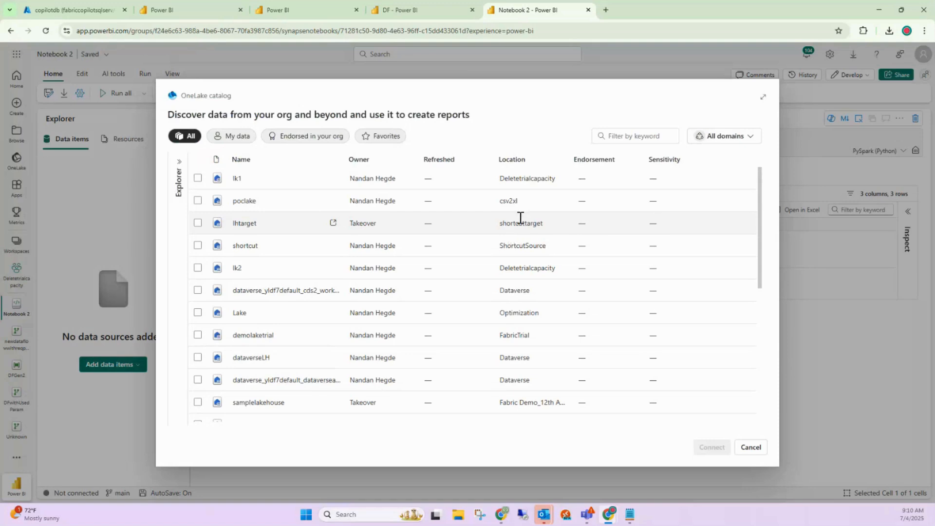
scroll(427, 278, "down", 10)
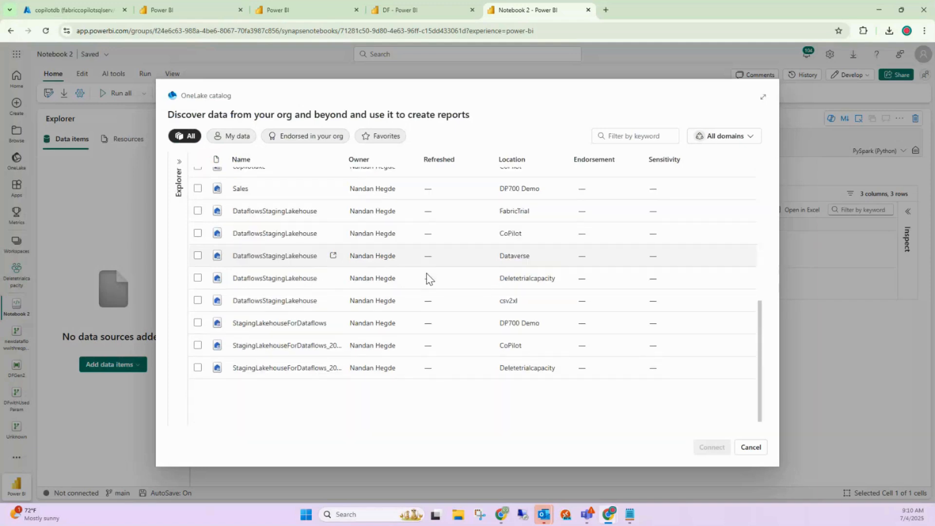
scroll(427, 275, "up", 10)
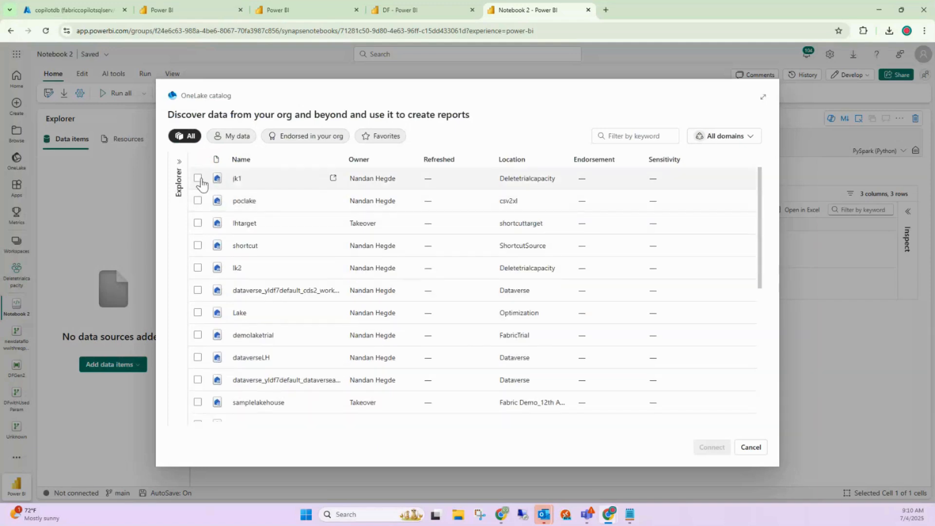
left_click(332, 177)
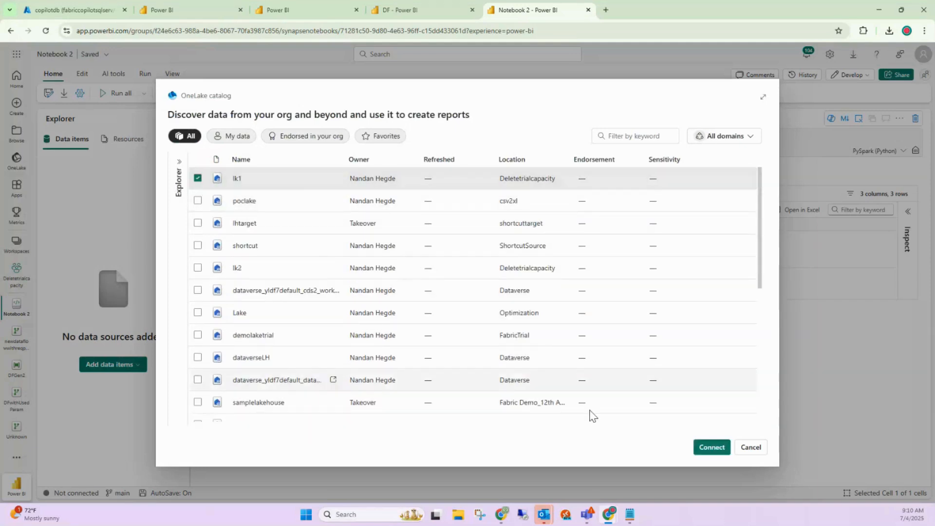
left_click(710, 447)
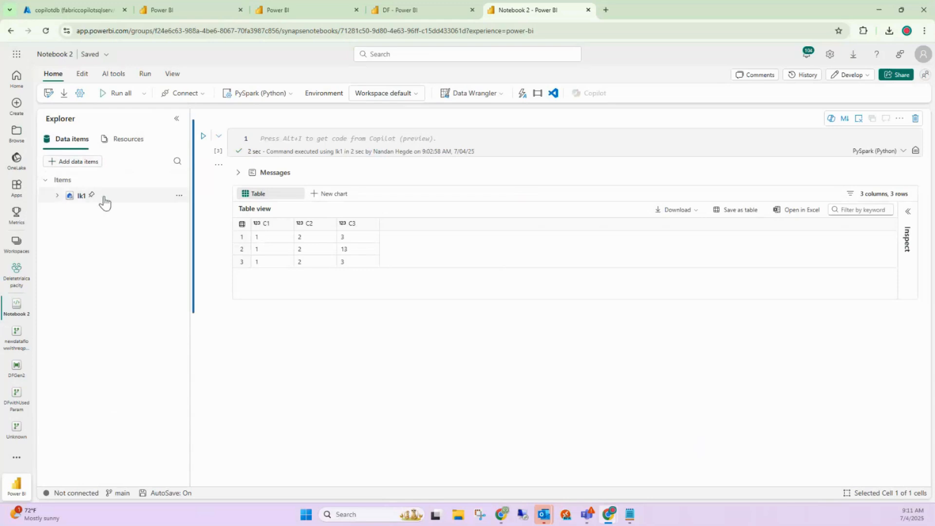
- Browse lk1's Tables and Files in the notebook explorer, and open the Structured folder
left_click(366, 141)
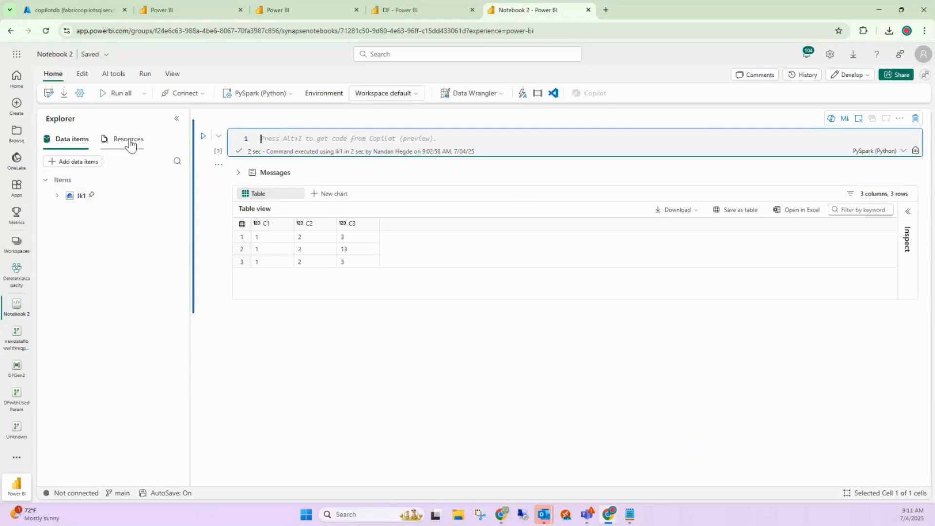
left_click(57, 195)
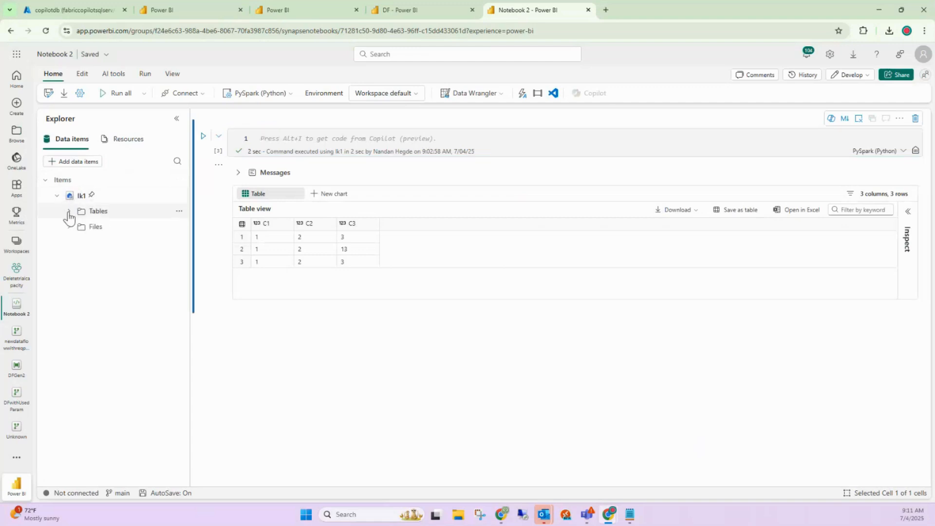
left_click(68, 211)
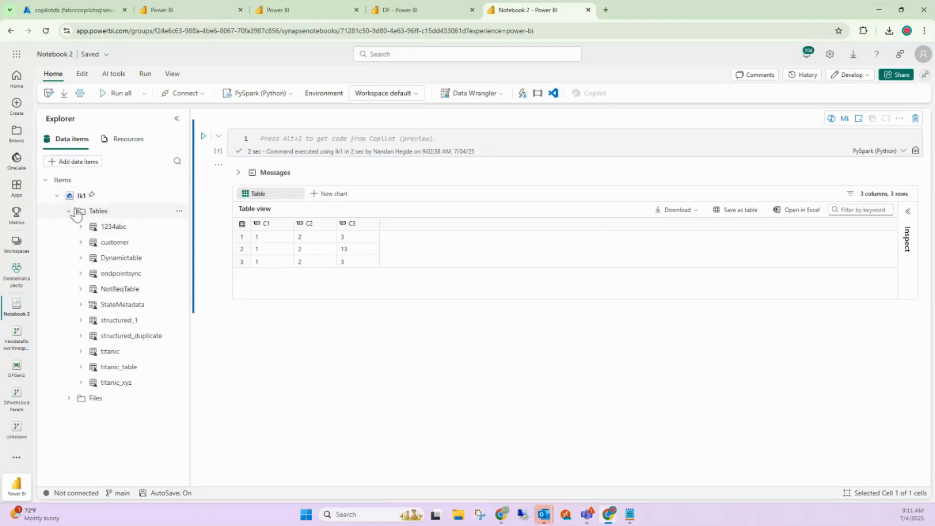
left_click(69, 211)
left_click(70, 228)
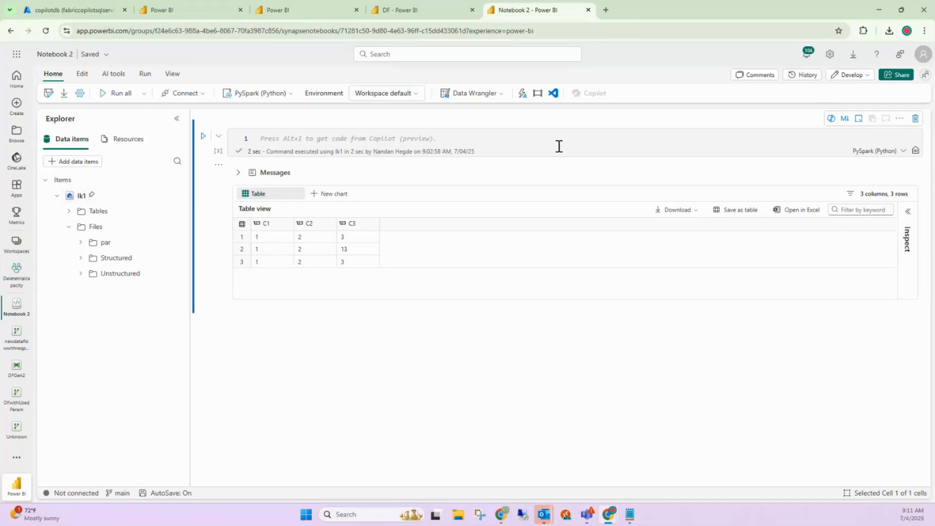
left_click(80, 258)
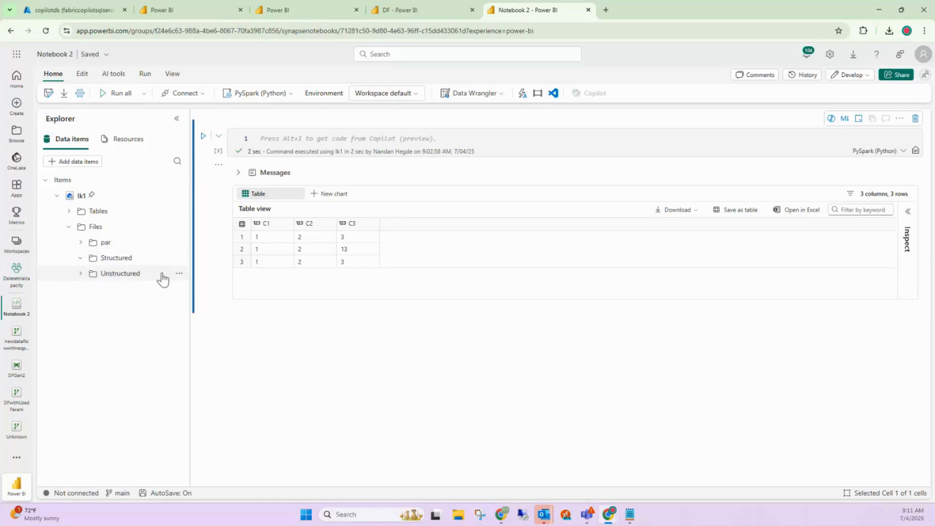
left_click(102, 264)
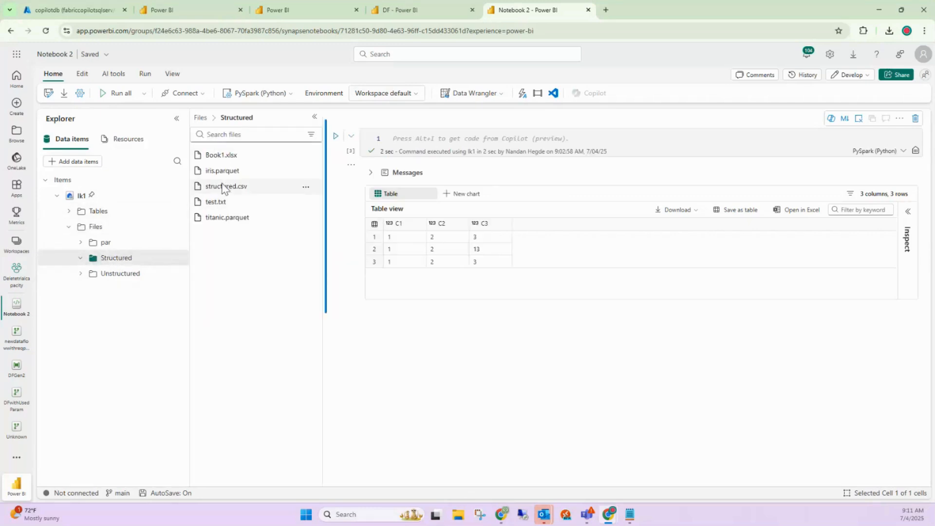
- Generate a Spark load cell for structured.csv and delete the empty cell with the old query output above it
left_click(305, 187)
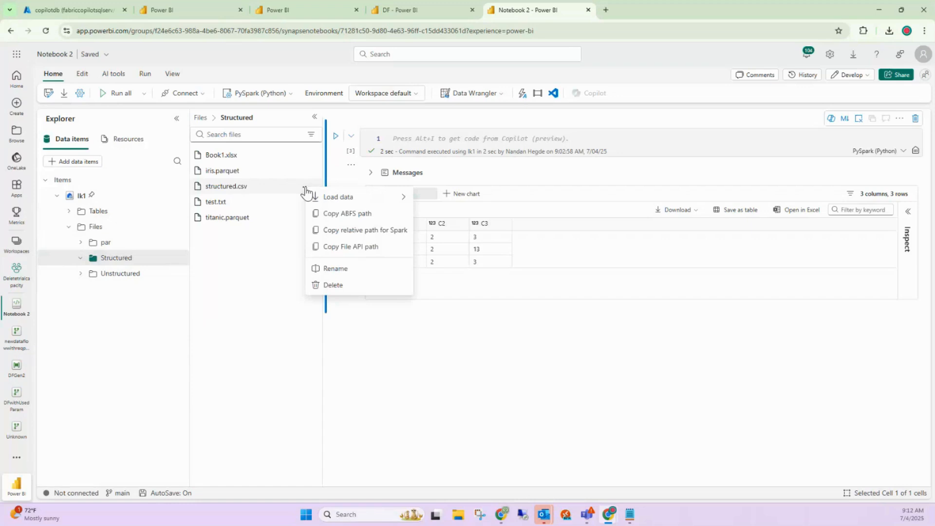
mouse_move(380, 200)
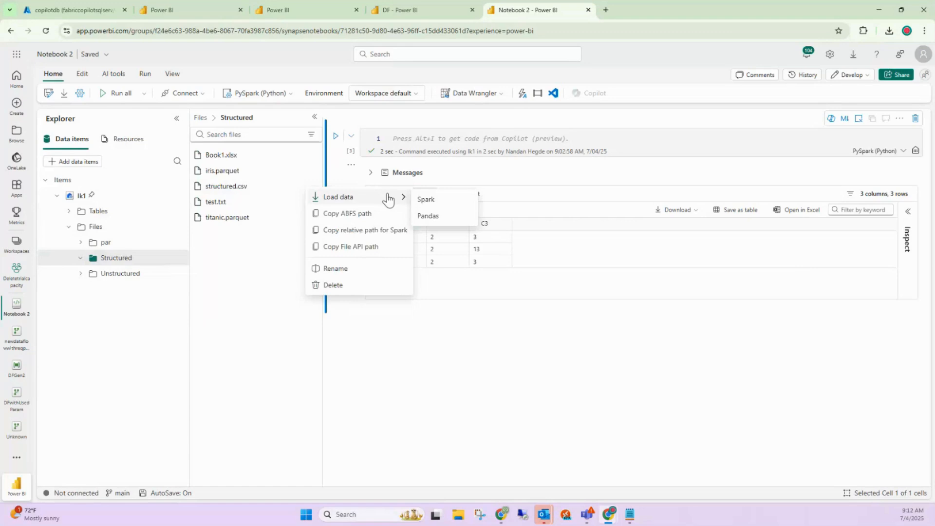
left_click(438, 207)
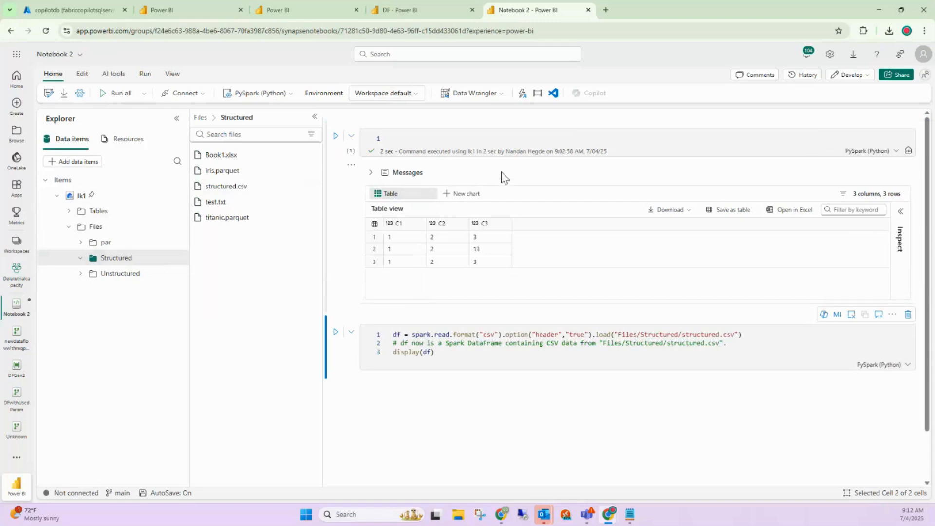
left_click(594, 172)
left_click(908, 119)
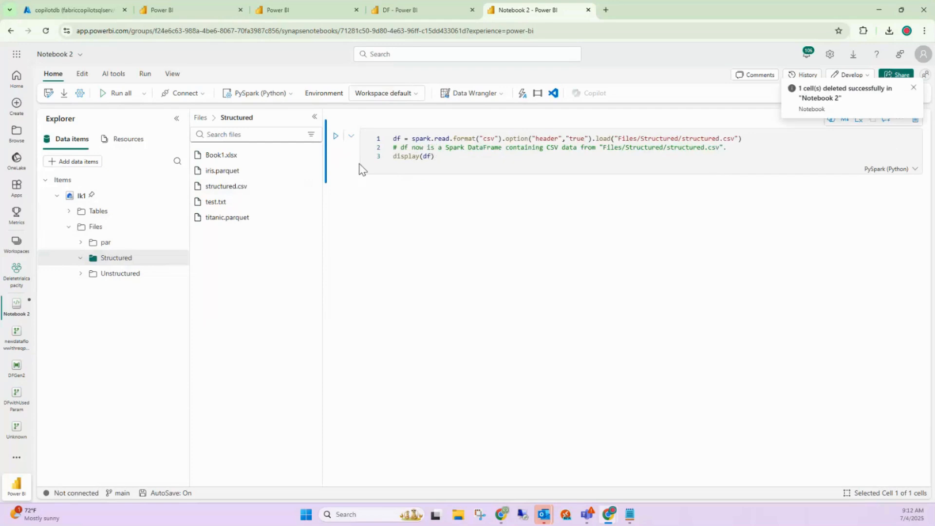
- Examine the generated Spark code: the spark session, csv format, header option, file path, df variable and display(df) line
left_click(305, 155)
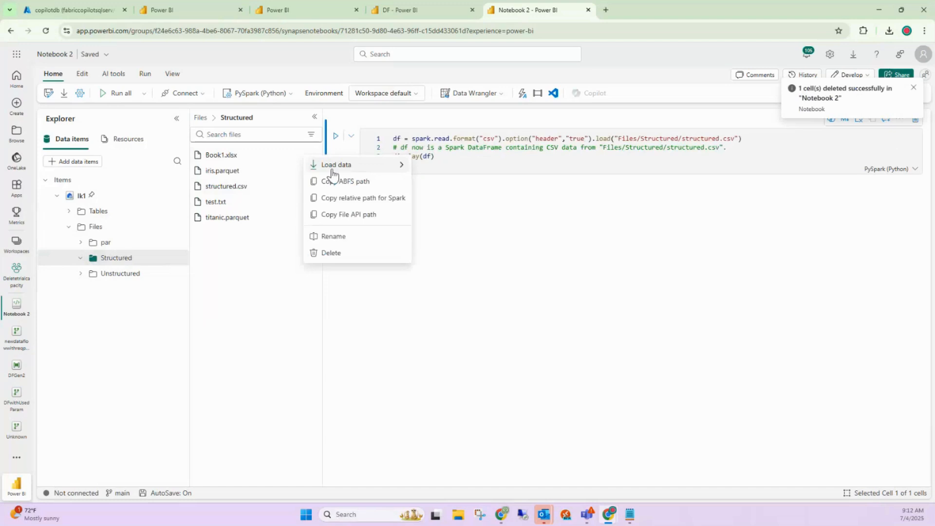
left_click(471, 162)
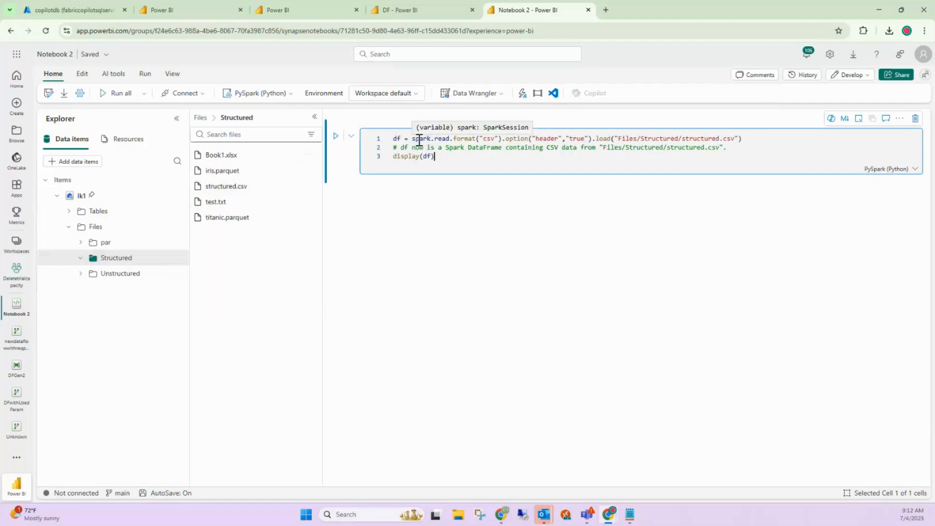
double_click(418, 139)
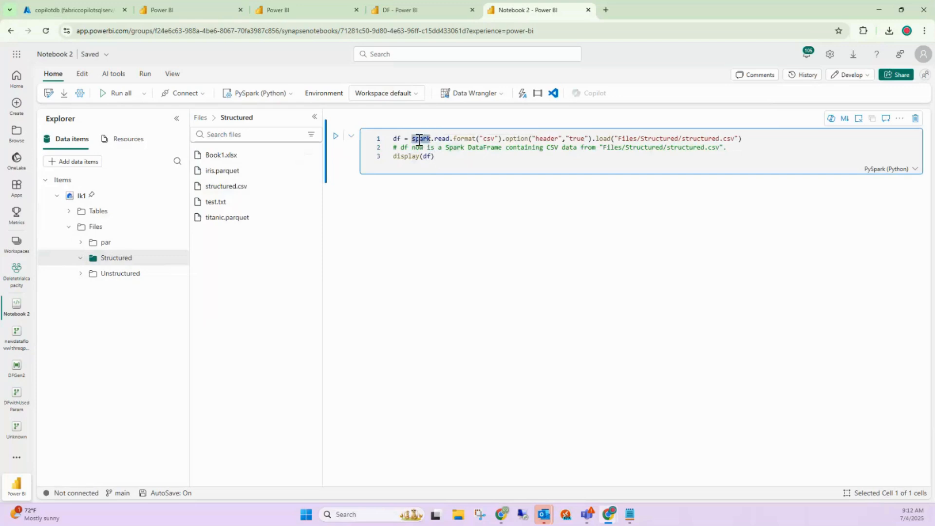
mouse_move(444, 140)
left_click_drag(482, 140, 498, 142)
mouse_move(535, 138)
left_mouse_down()
mouse_move(557, 138)
mouse_move(532, 138)
left_mouse_up()
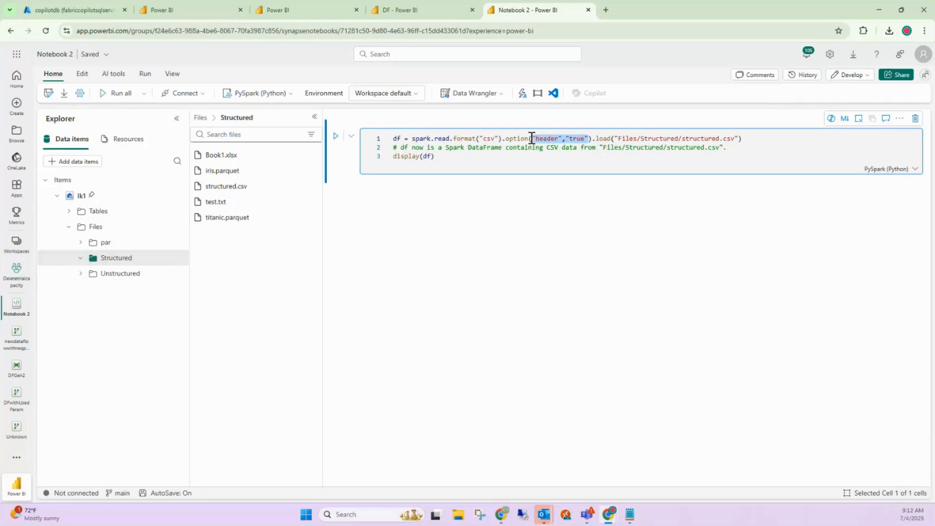
left_click_drag(617, 138, 409, 140)
left_click(397, 140)
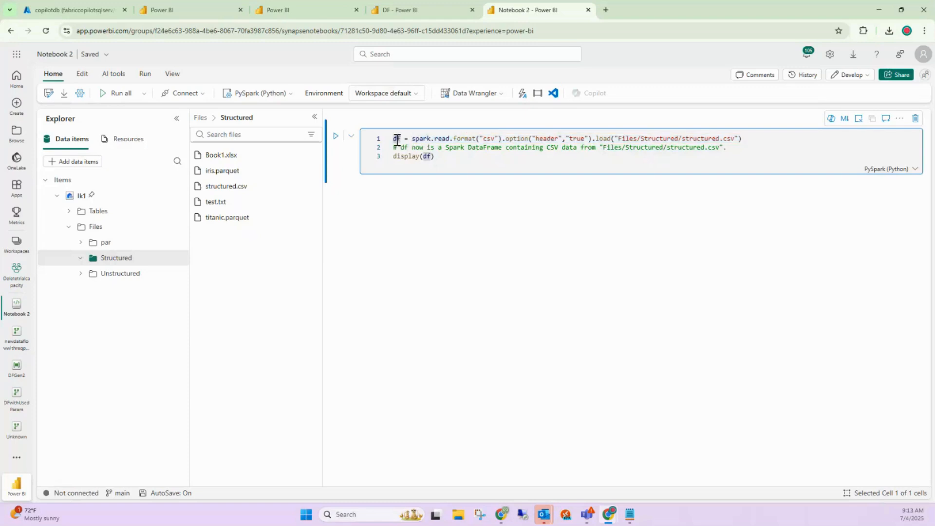
left_click(404, 139)
mouse_move(400, 143)
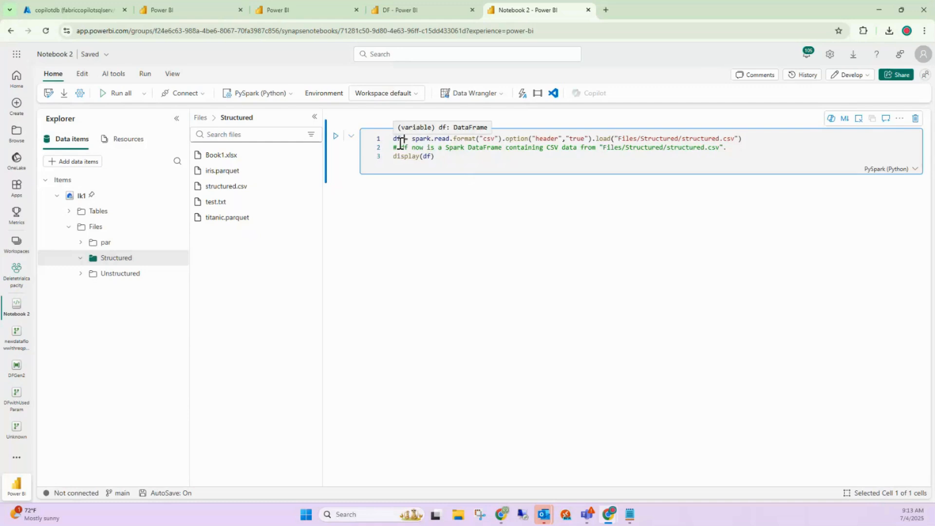
left_click(447, 156)
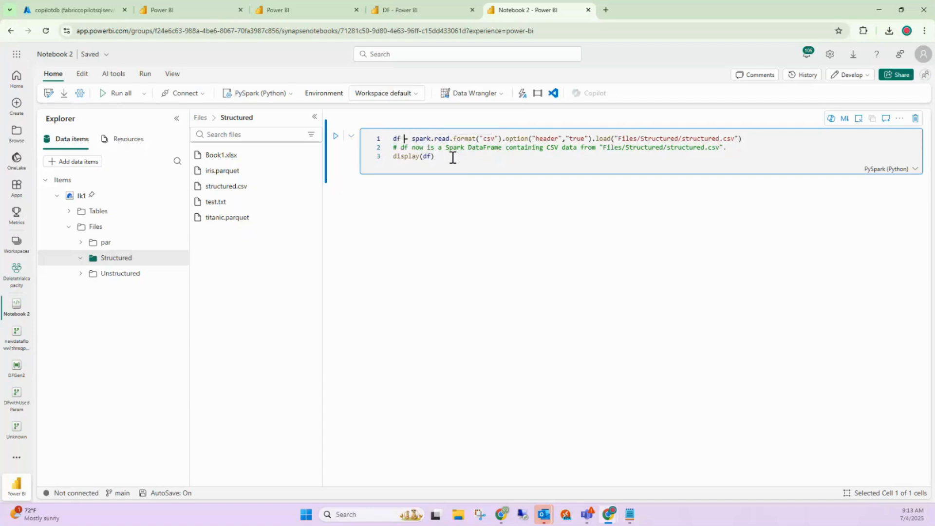
left_click_drag(452, 156, 371, 160)
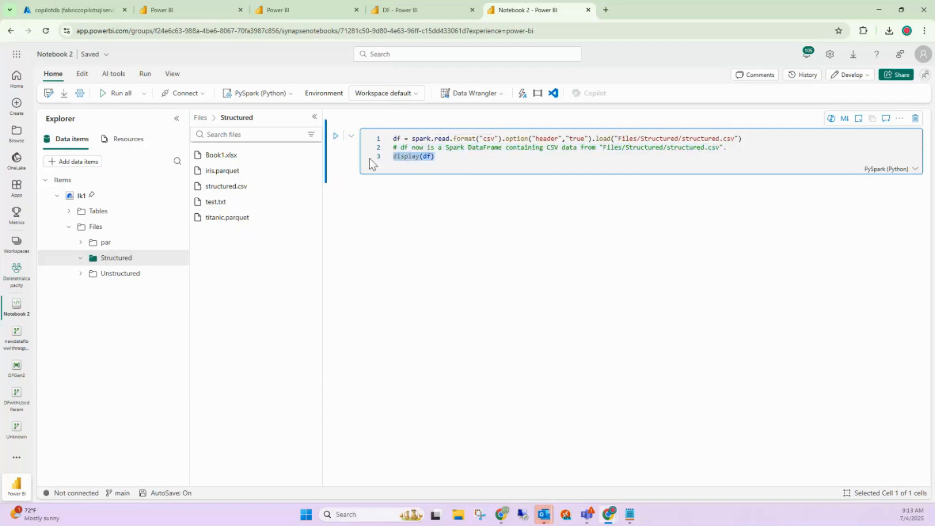
- Run the Spark cell for structured.csv and review its file path, csv format and the notebook's language options
left_click(335, 136)
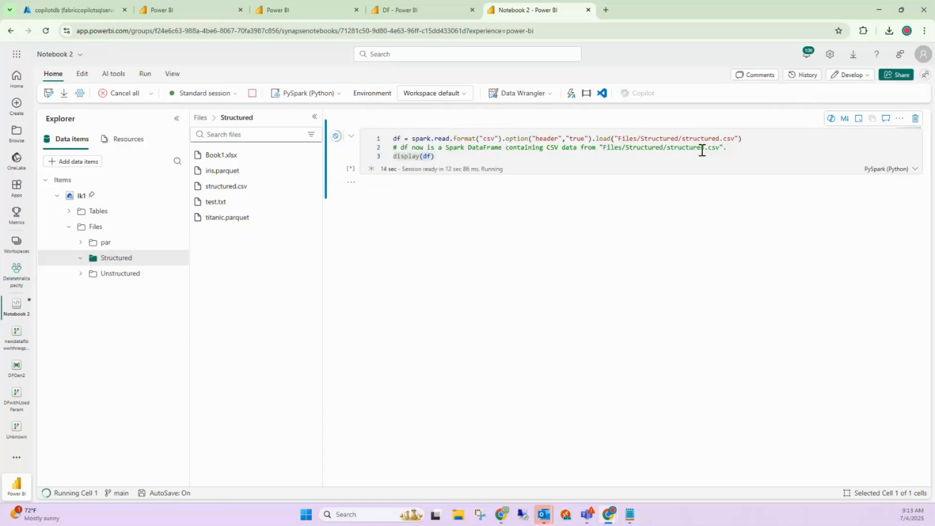
left_click_drag(685, 131, 617, 139)
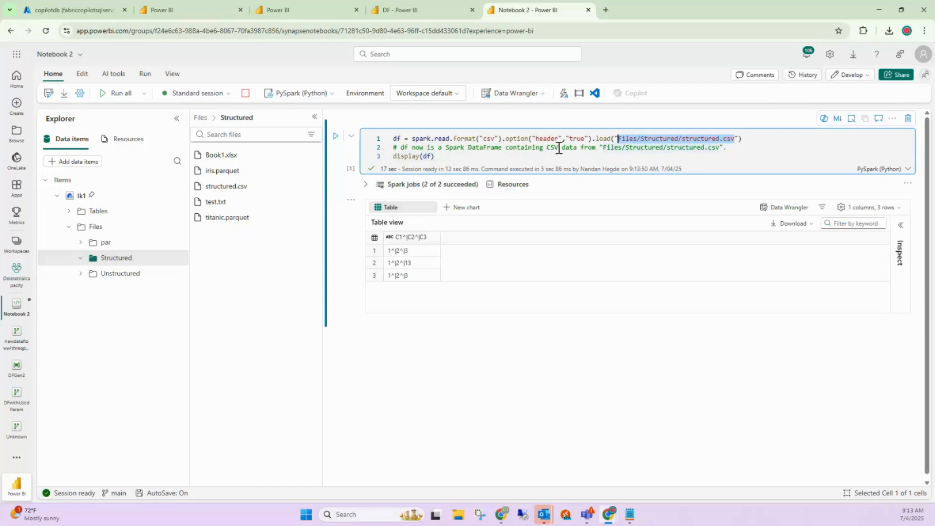
mouse_move(527, 146)
double_click(489, 140)
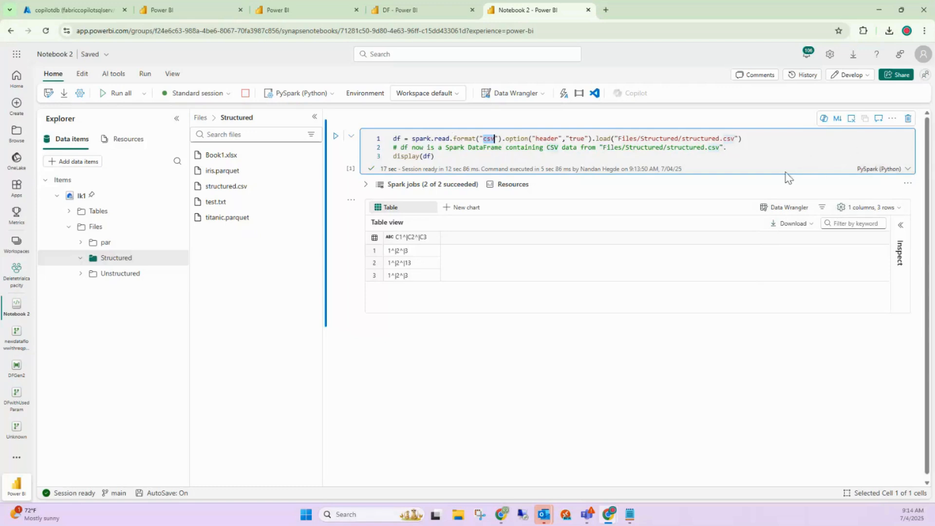
left_click(309, 93)
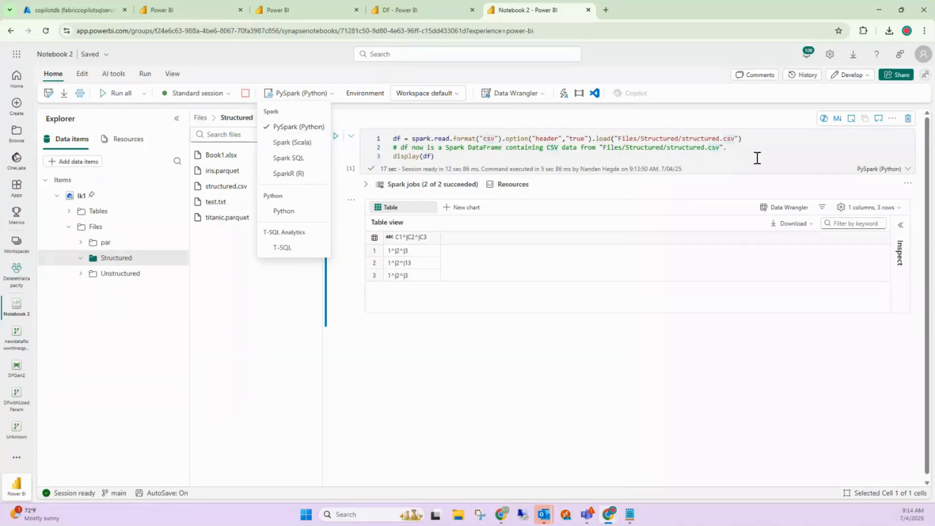
left_click(820, 152)
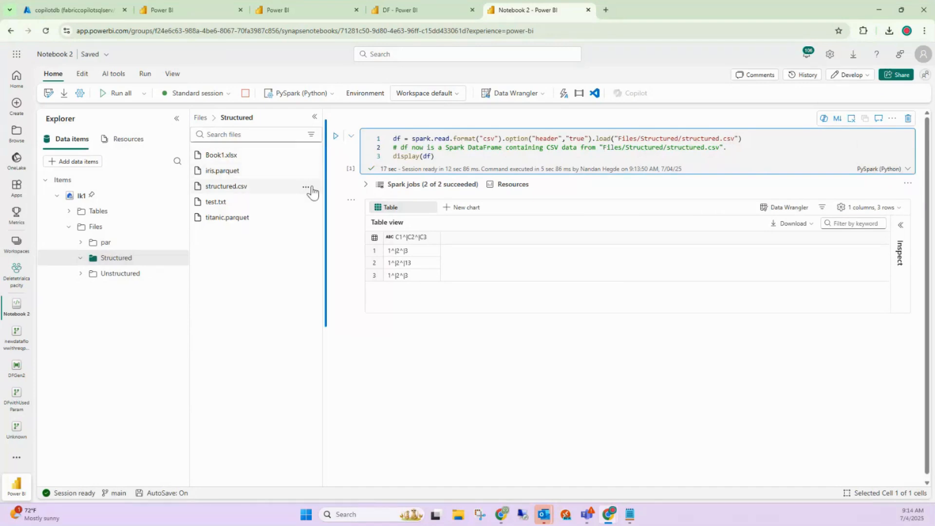
- Generate a Pandas load cell for structured.csv and examine its "import pandas as pd" line
left_click(306, 190)
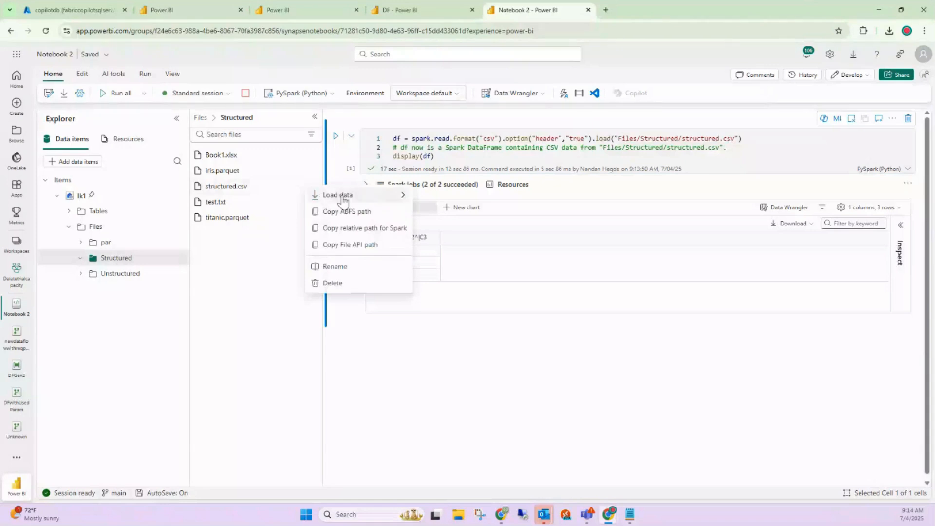
mouse_move(400, 197)
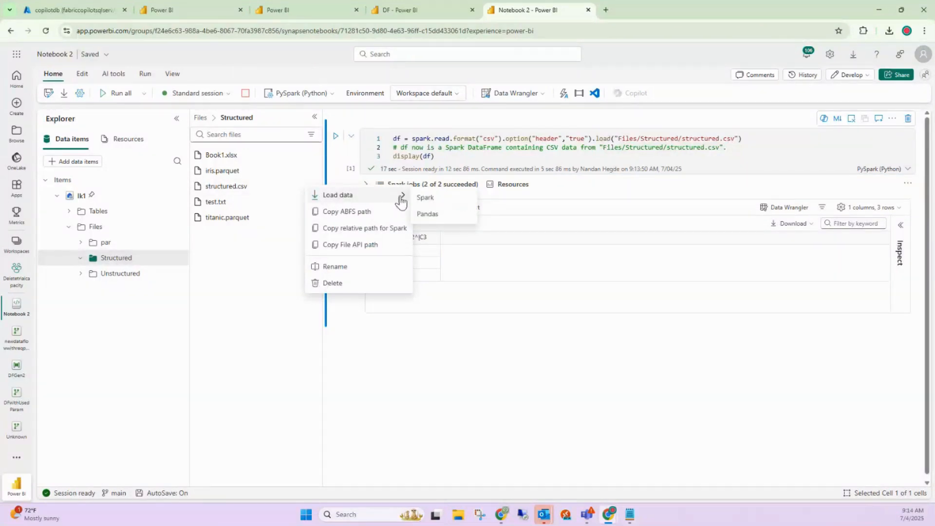
left_click(435, 219)
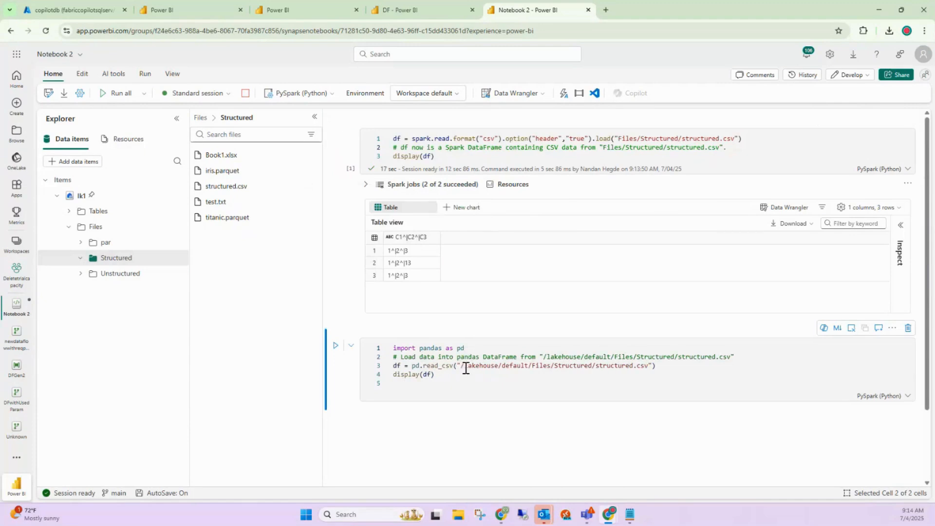
double_click(409, 347)
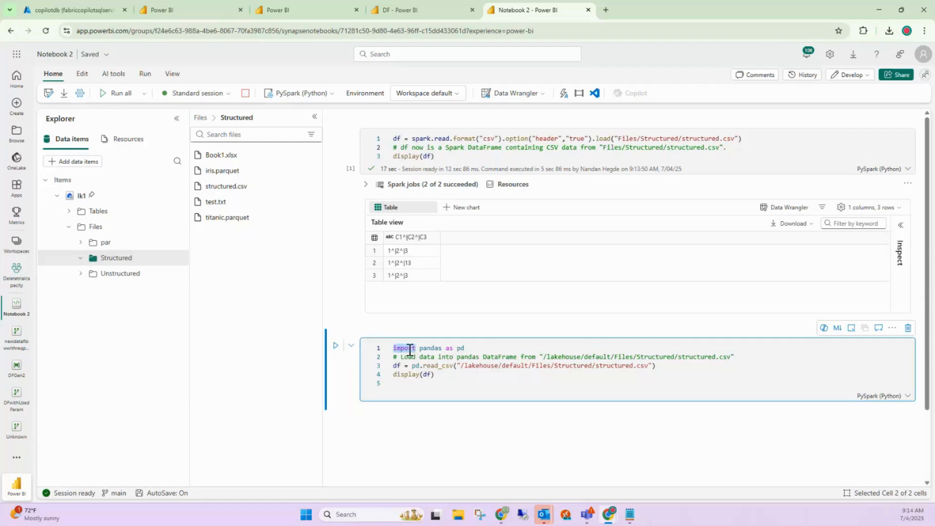
left_click(396, 347)
left_click_drag(396, 348, 485, 349)
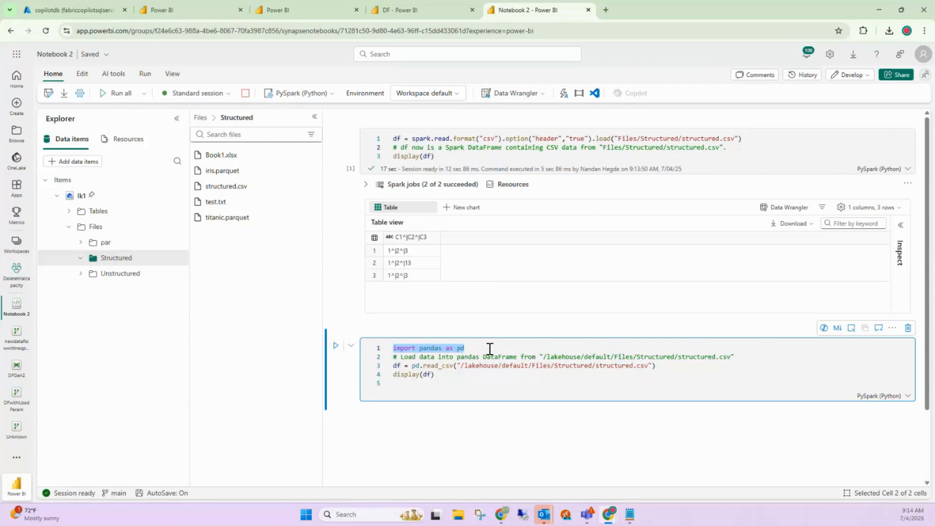
left_click(465, 349)
double_click(461, 349)
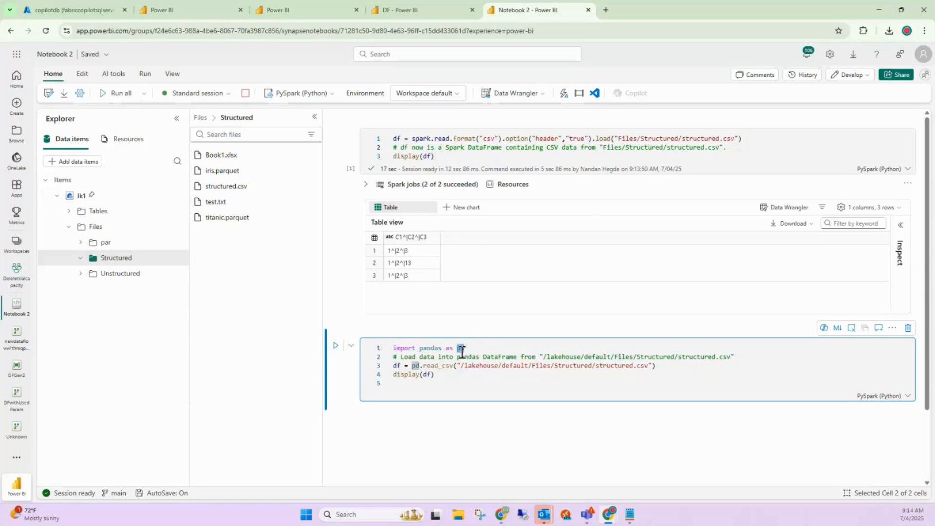
- Open the PowerShell Gallery in a new browser tab and view the AzDataFactoryV2Activities module page
double_click(428, 348)
left_click(605, 10)
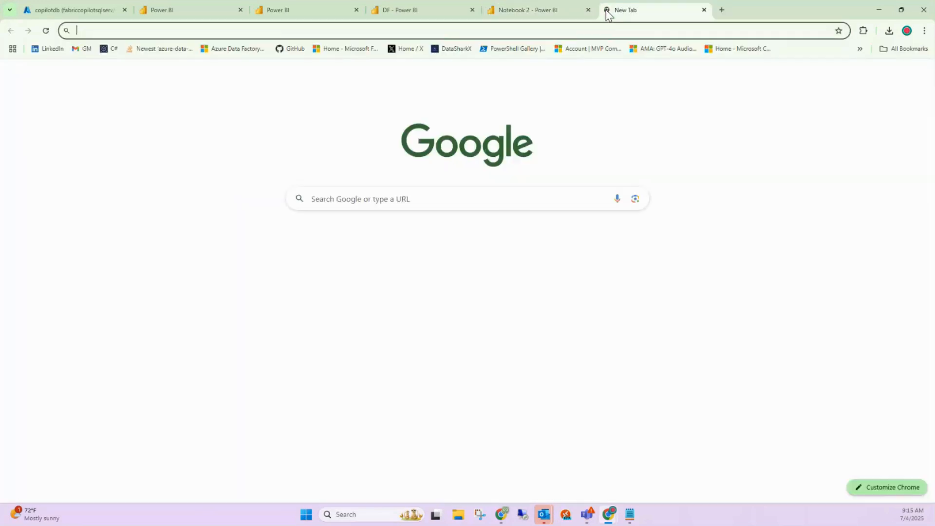
left_click(512, 51)
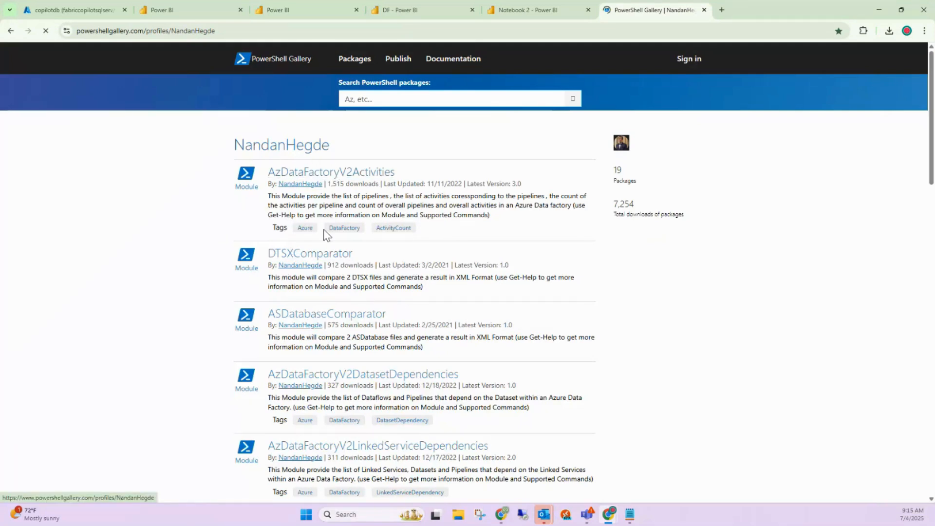
left_click(311, 174)
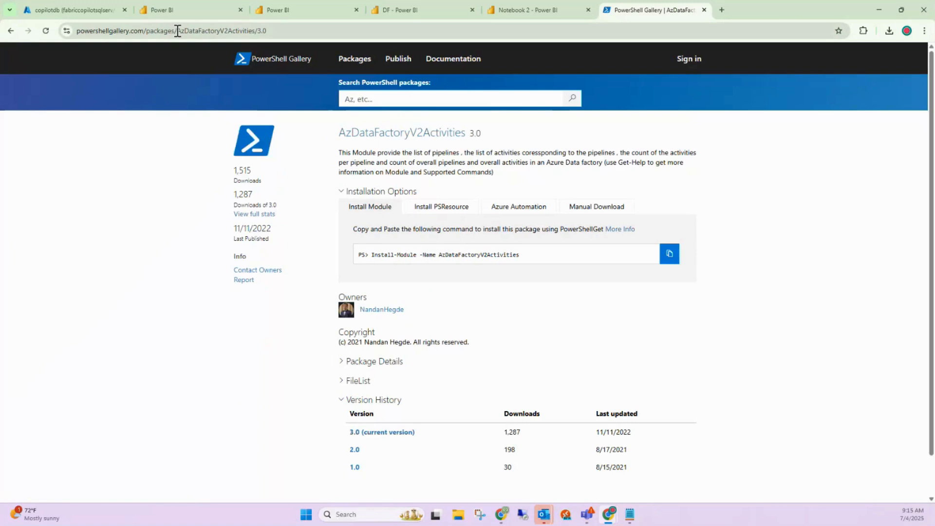
- Shorten the module page's address to powershellgallery.com/packages/ and load the general package listing
left_click_drag(178, 30, 292, 31)
key("BackSpace")
key("Return")
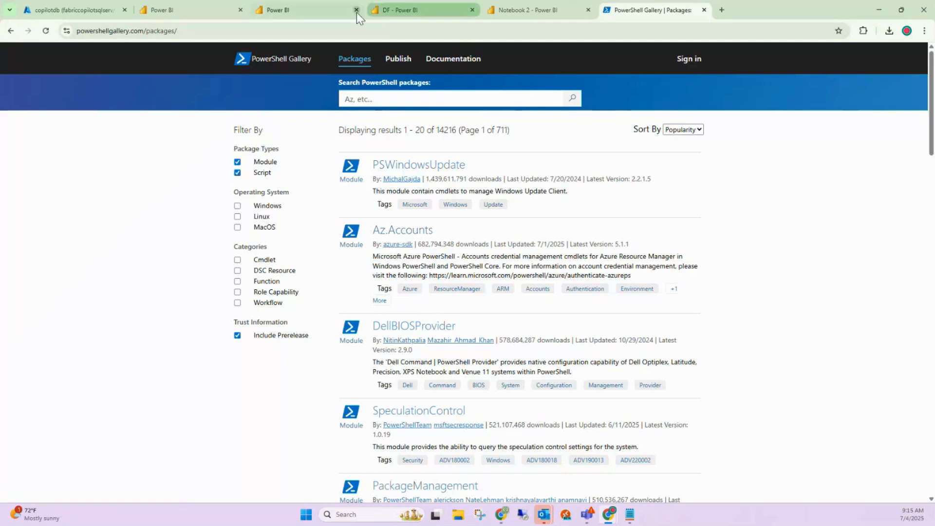
- Return to Notebook 2 and examine the pandas import line and the Spark and Pandas load options for the Structured files
mouse_move(280, 22)
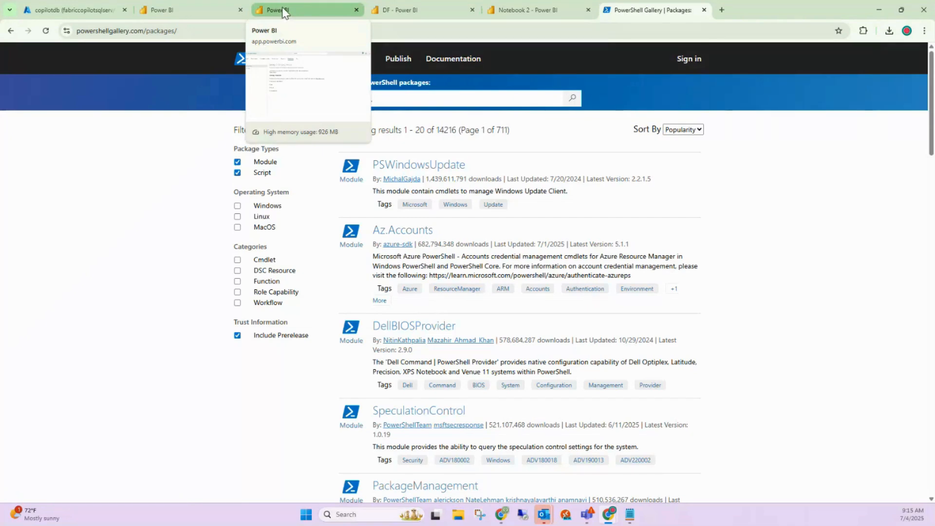
left_click(283, 7)
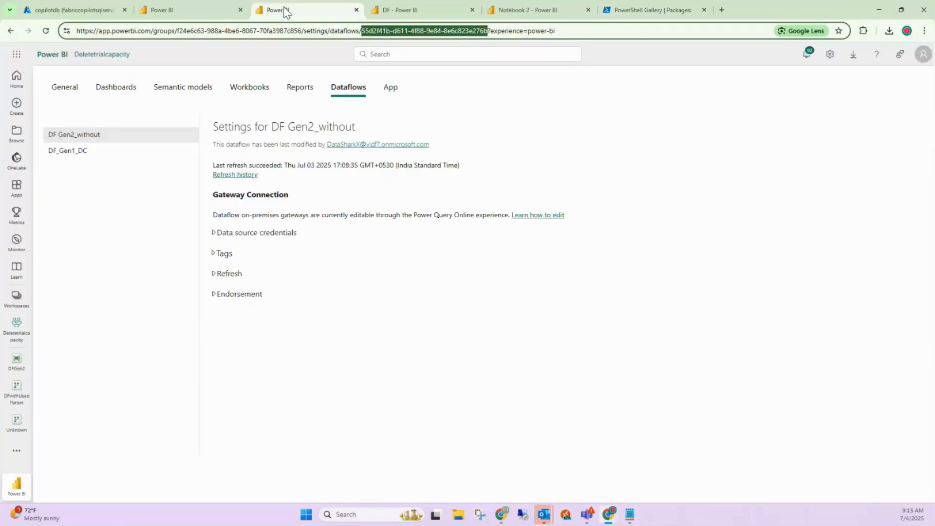
left_click(414, 7)
left_click(520, 9)
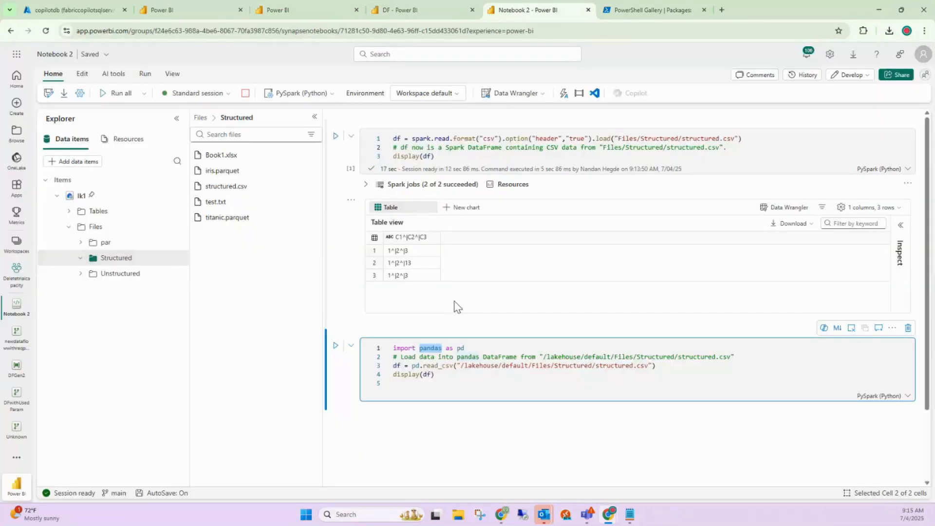
double_click(435, 349)
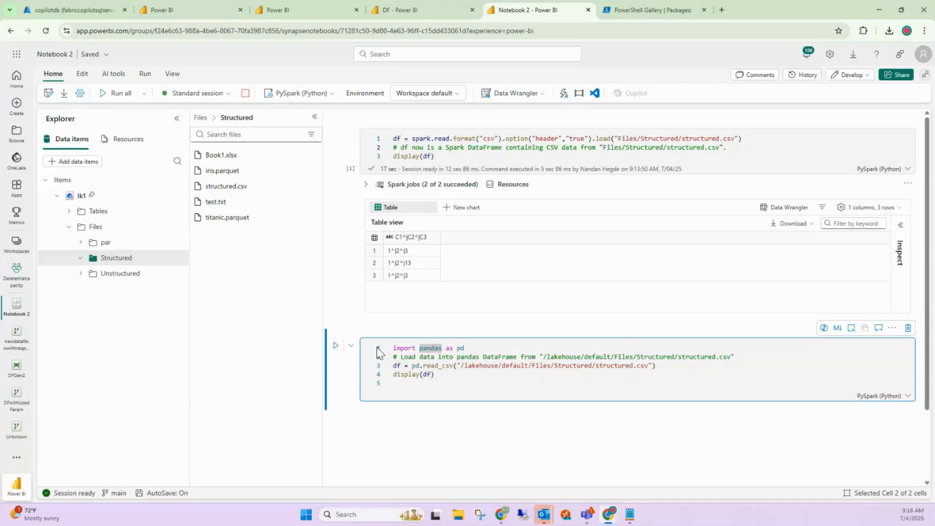
mouse_move(394, 348)
left_mouse_down()
mouse_move(455, 350)
mouse_move(394, 347)
left_mouse_up()
left_click(442, 384)
left_click(308, 157)
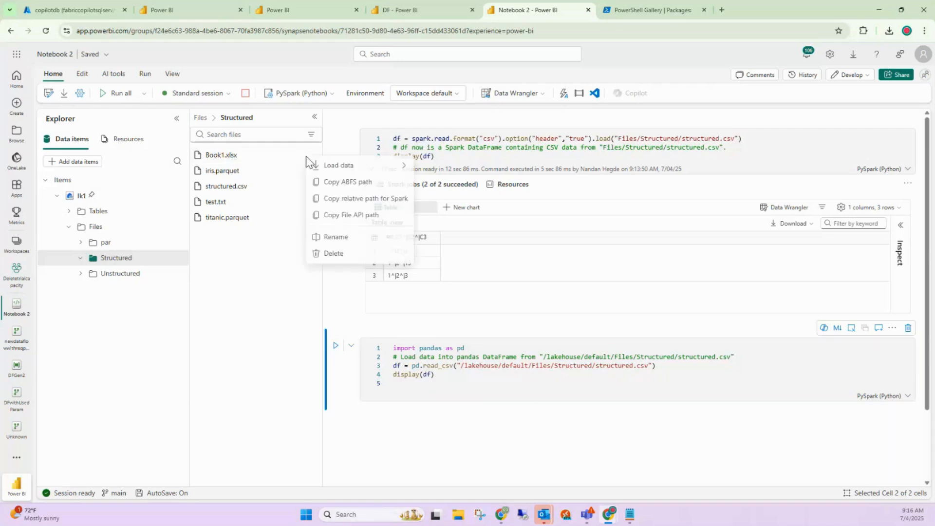
mouse_move(400, 172)
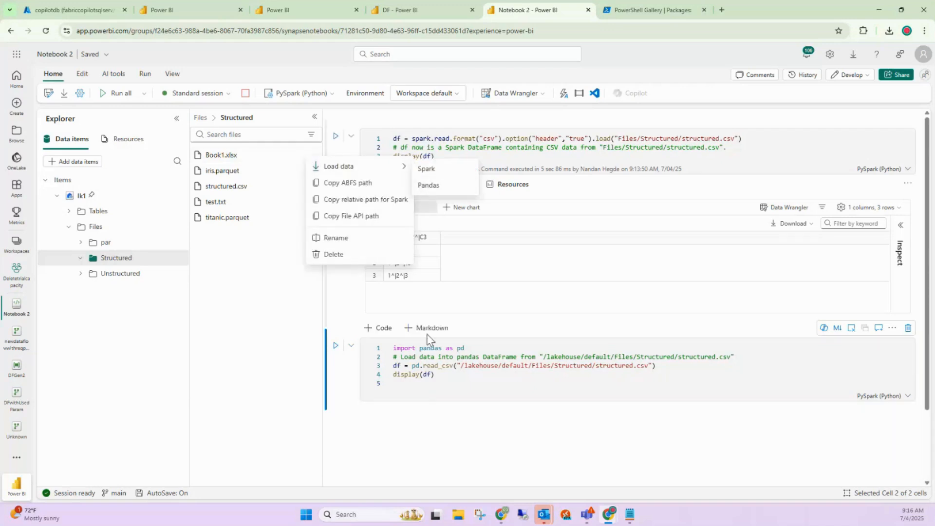
- Examine the Pandas code: the df variable, the pd alias, the read_csv function and the /lakehouse/default/Files/Structured/structured.csv path
left_click(426, 368)
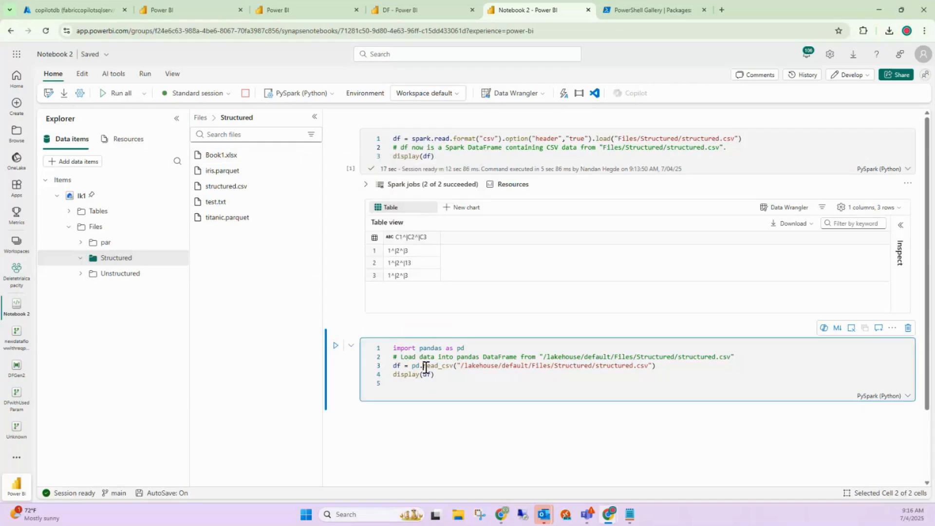
left_click(461, 375)
double_click(398, 366)
double_click(415, 365)
double_click(460, 348)
double_click(426, 366)
left_click_drag(461, 366, 652, 365)
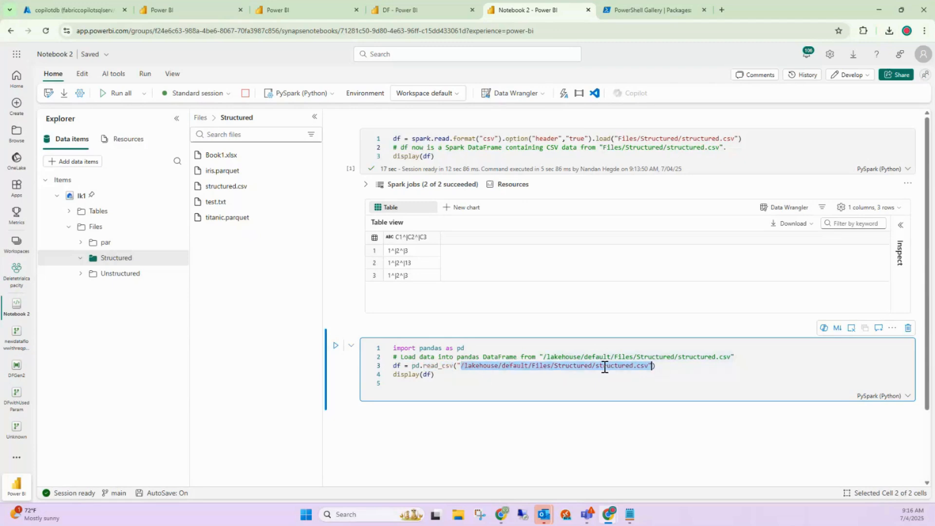
- Run the Pandas cell for structured.csv and compare its execution time and output table with the Spark cell's
left_click(336, 345)
scroll(652, 372, "down", 2)
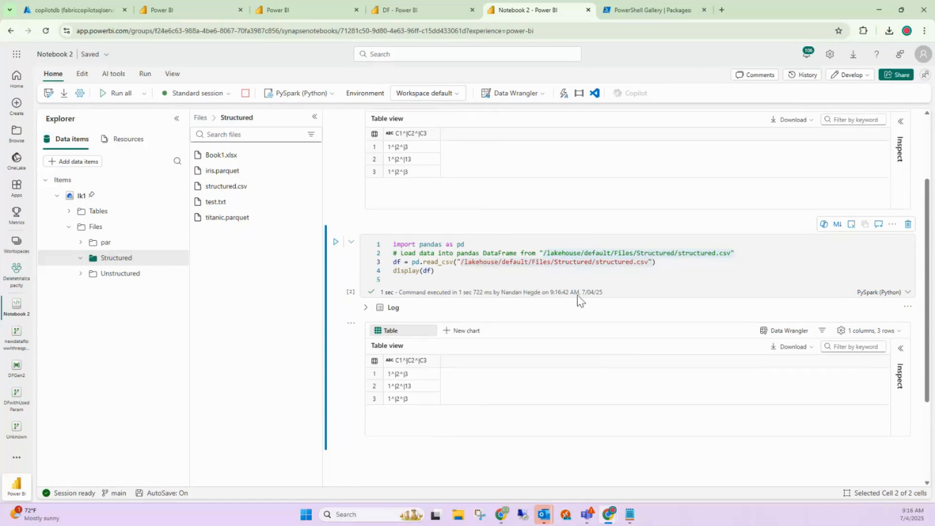
scroll(577, 295, "up", 2)
scroll(654, 291, "down", 2)
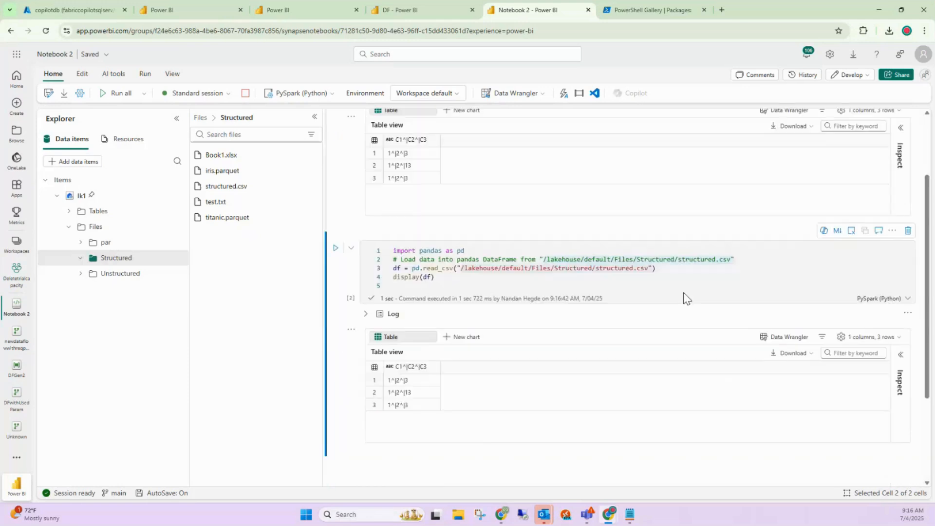
scroll(866, 135, "up", 1)
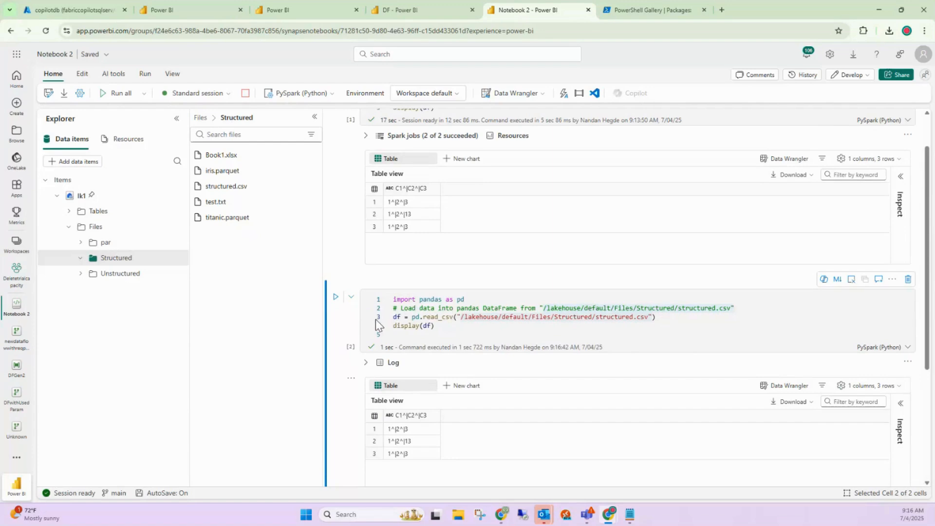
mouse_move(432, 320)
scroll(418, 370, "down", 4)
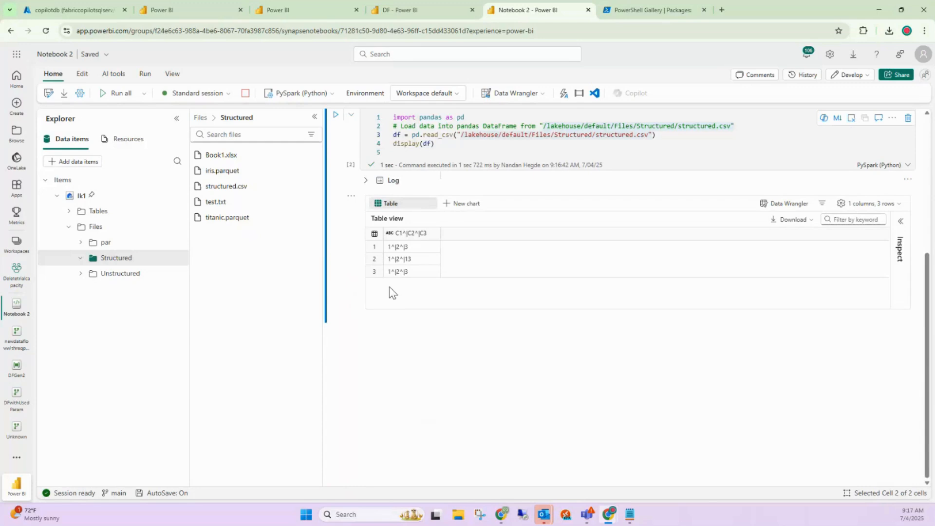
mouse_move(381, 330)
scroll(425, 203, "up", 4)
scroll(424, 204, "up", 1)
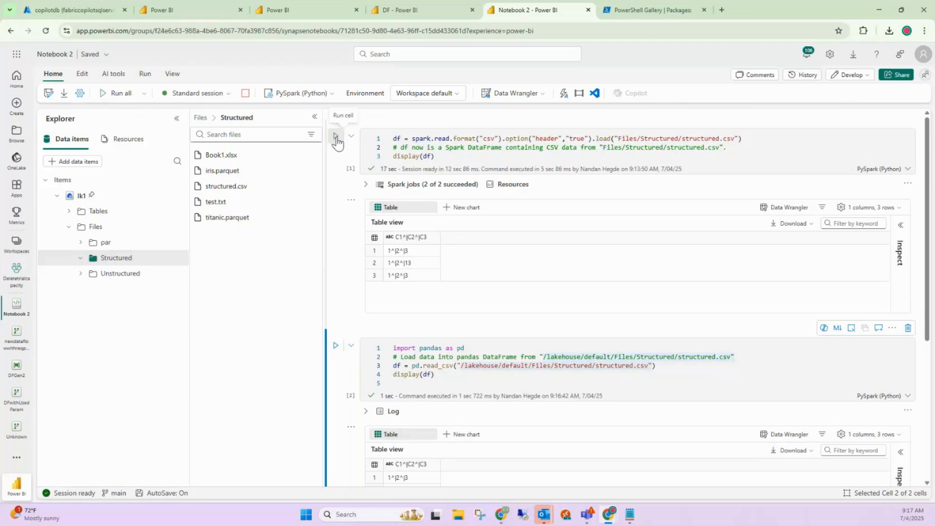
- Rerun the Spark cell, run all notebook cells, and compare the execution times and cell languages of both results
left_click(335, 138)
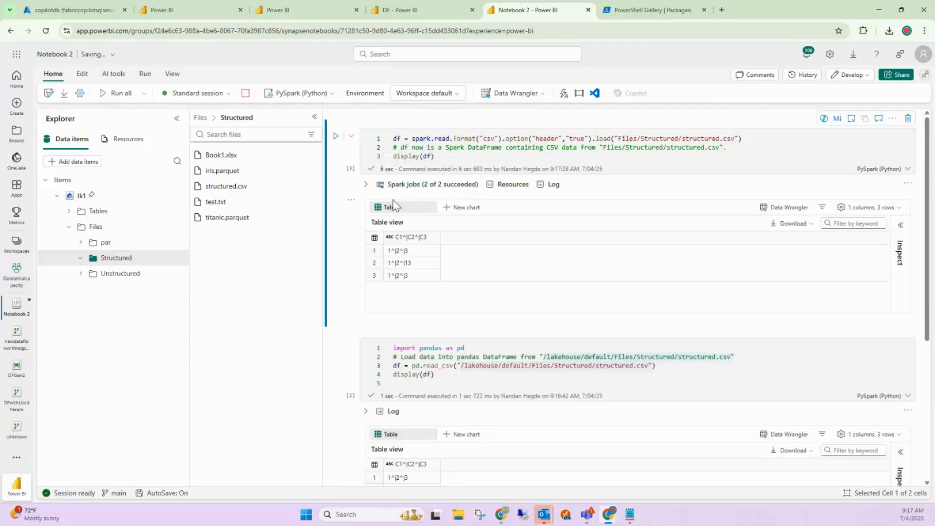
left_click(117, 93)
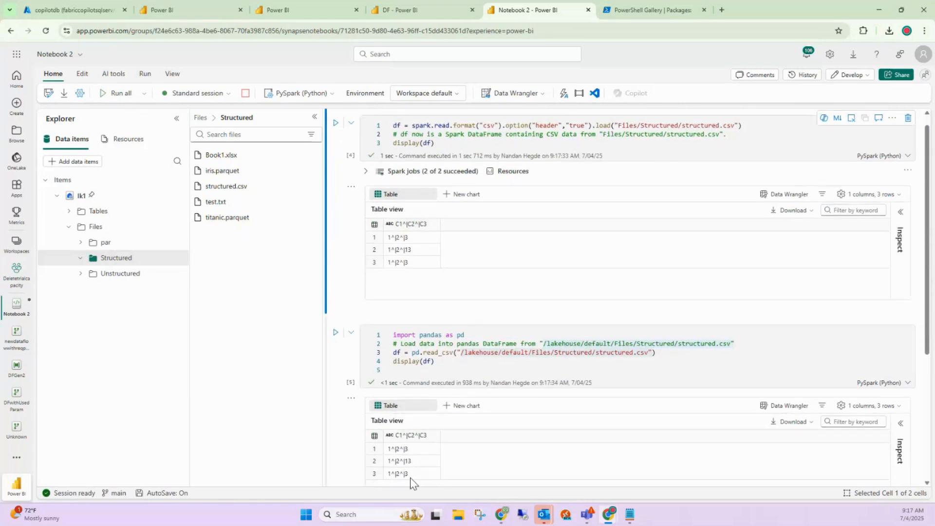
scroll(410, 477, "down", 1)
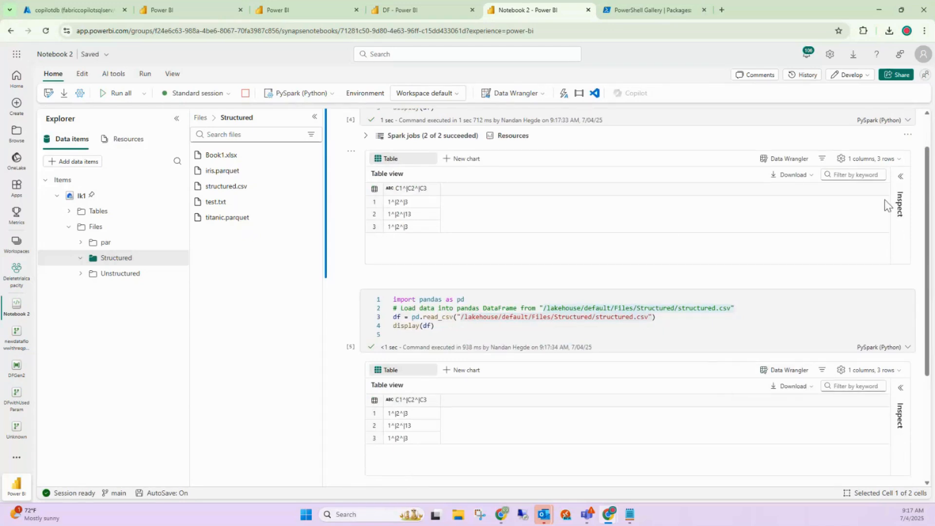
scroll(891, 191, "up", 1)
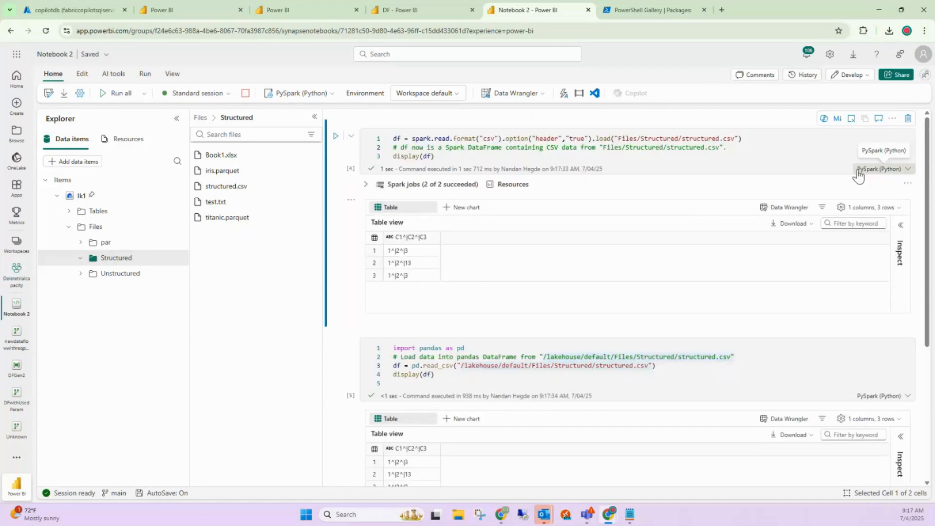
scroll(627, 350, "down", 4)
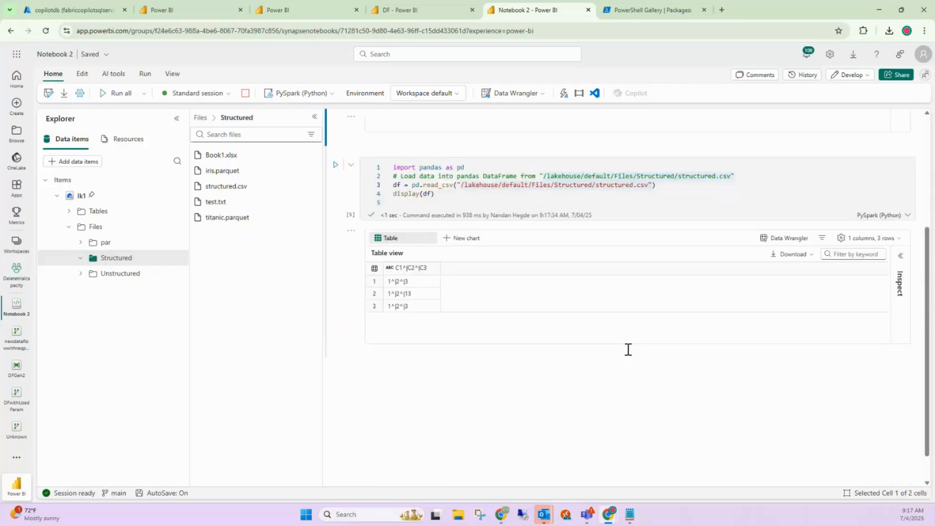
scroll(628, 349, "down", 1)
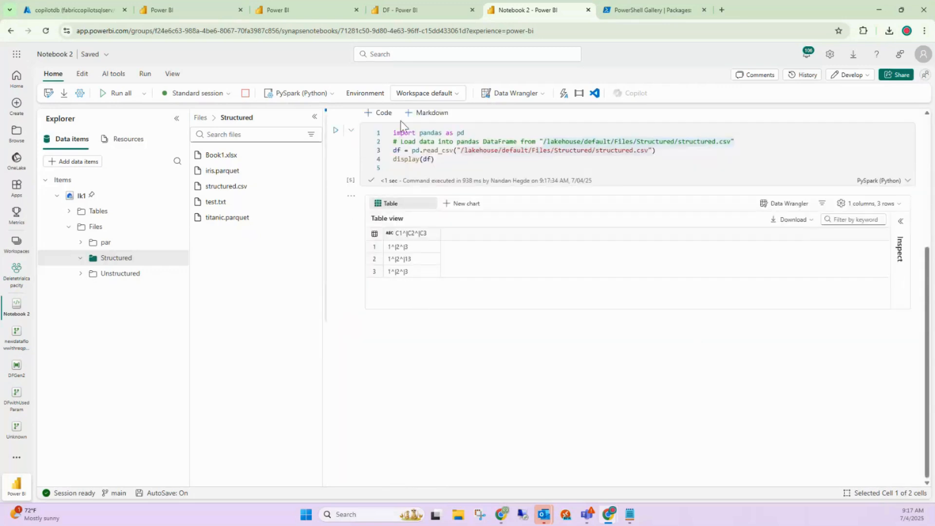
scroll(400, 121, "up", 2)
scroll(440, 195, "up", 3)
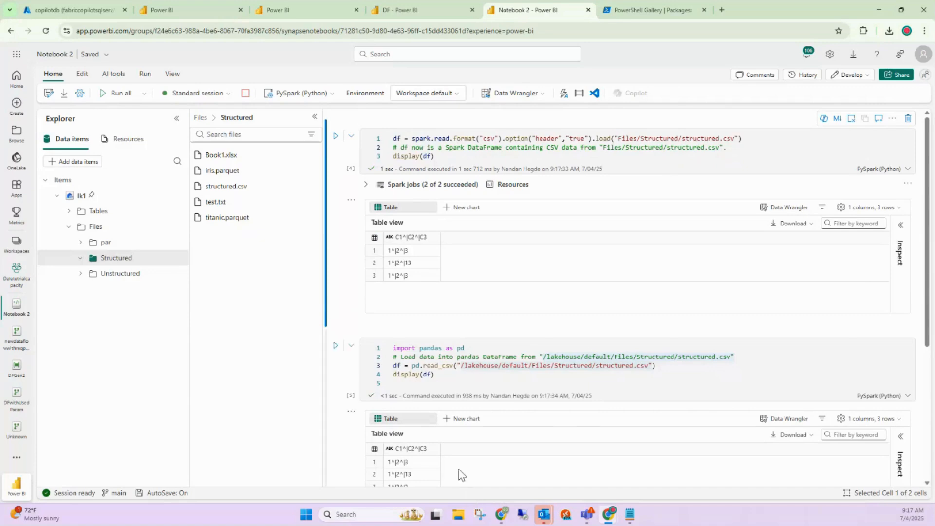
- Add a code cell below the Pandas output and set its language to Spark SQL
scroll(460, 475, "down", 5)
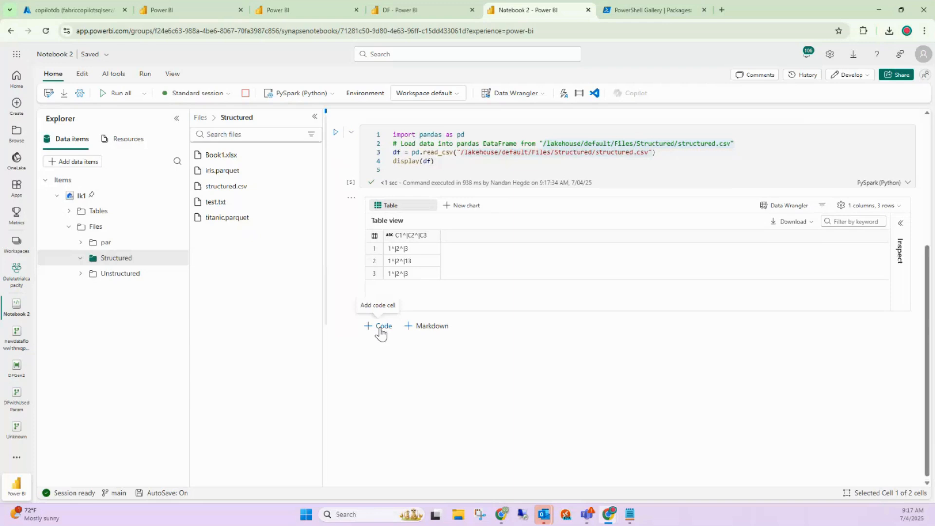
left_click(381, 325)
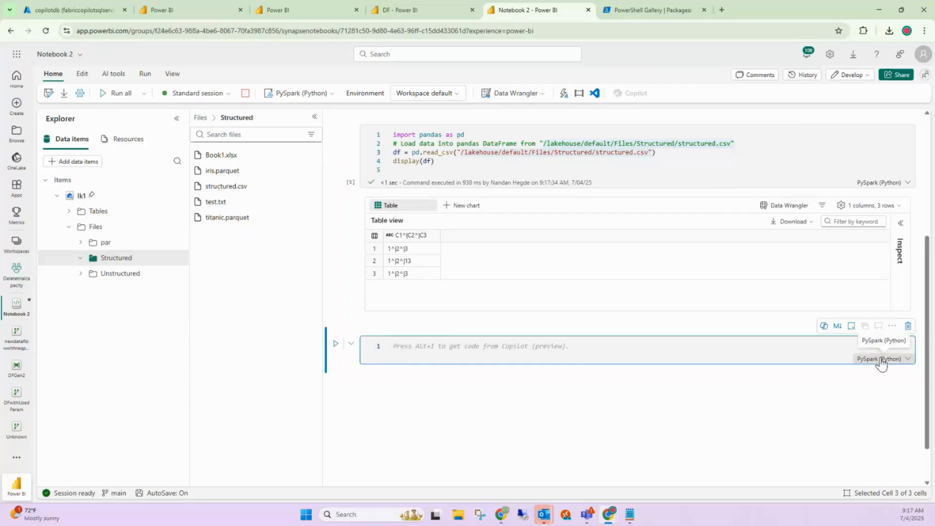
left_click(881, 359)
left_click(883, 408)
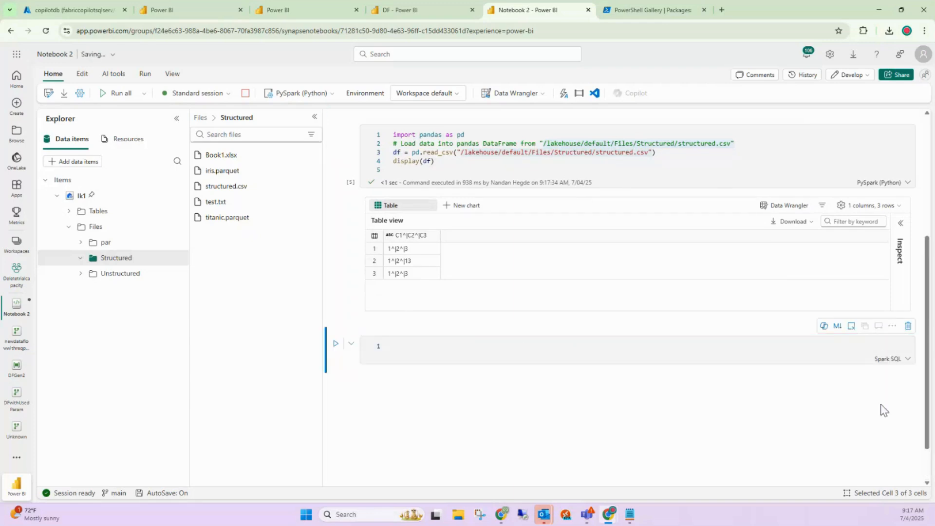
- Write the query "Select * from 1234abc" under the %%sql line, looking up the table name among lk1's tables
left_click(396, 359)
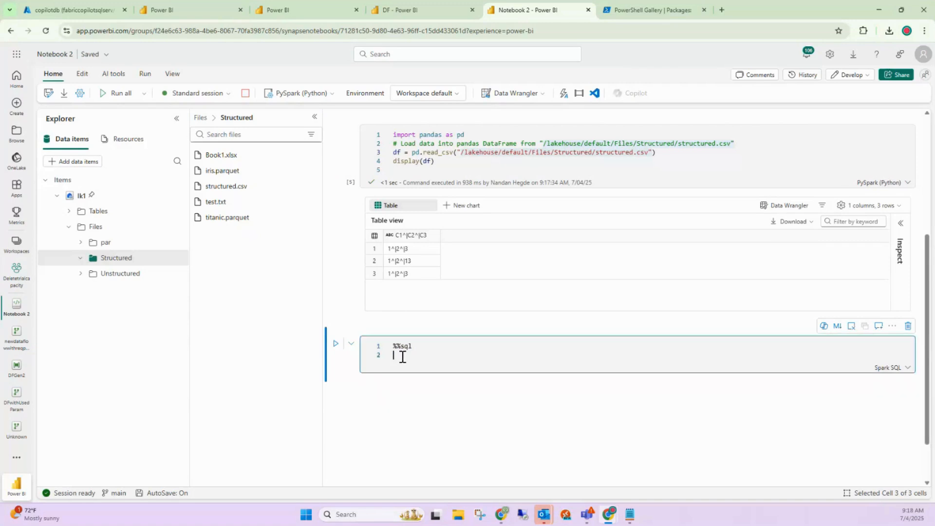
type("Select * from")
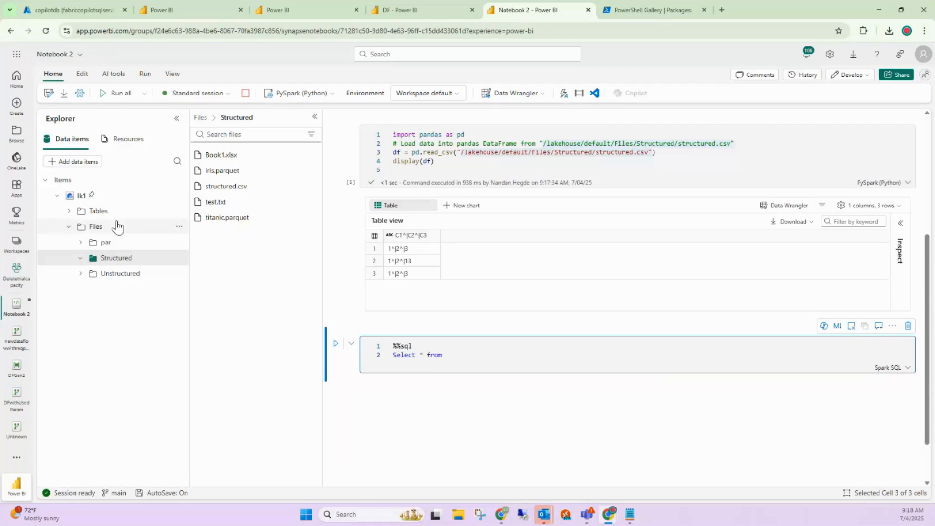
left_click(69, 212)
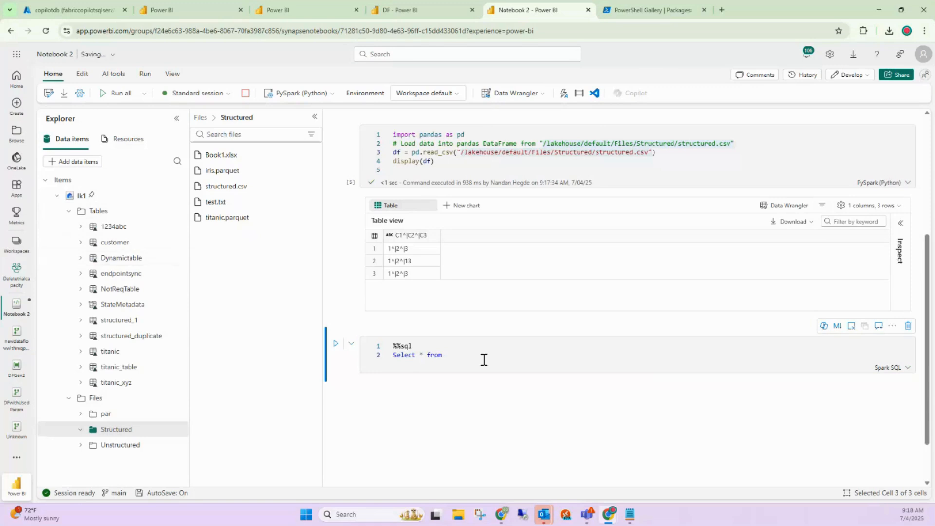
left_click(458, 352)
type("1234")
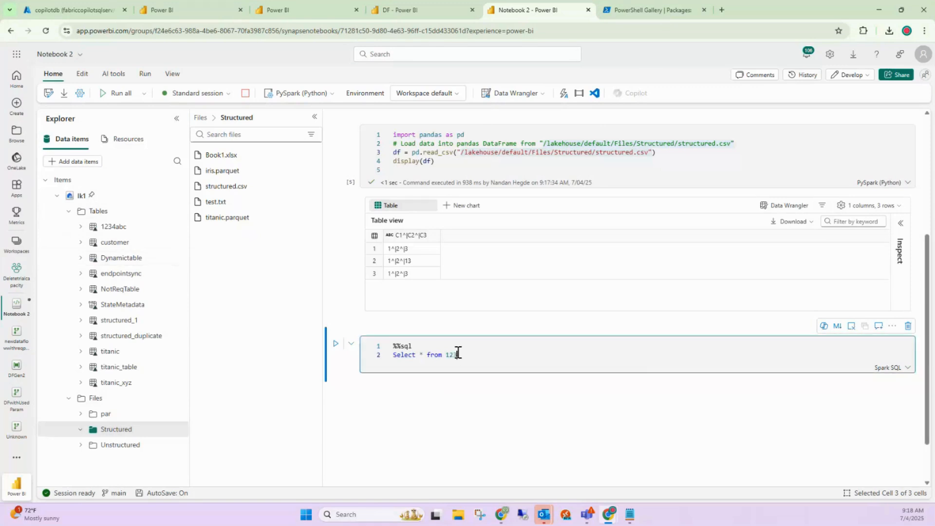
type("abc")
- Run the Spark SQL cell and review its %%sql magic command and the returned table
left_click(336, 346)
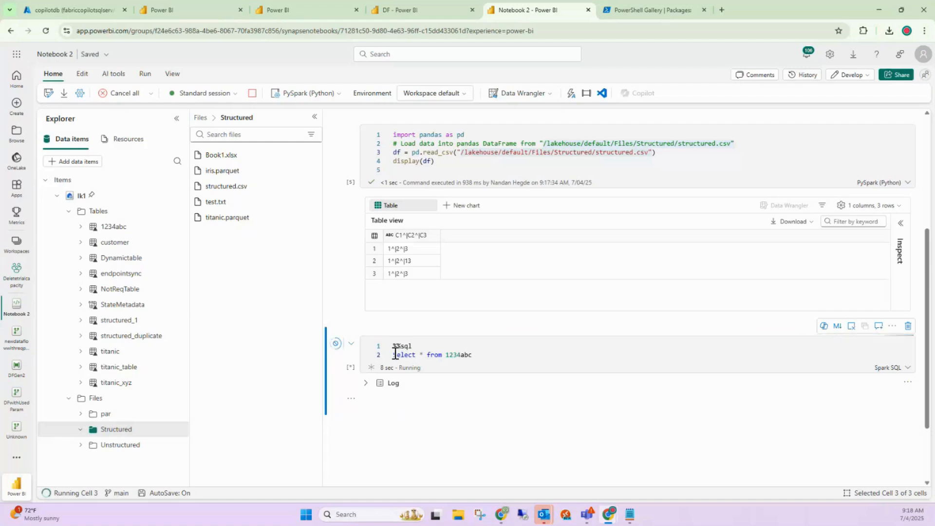
left_click_drag(403, 345, 392, 344)
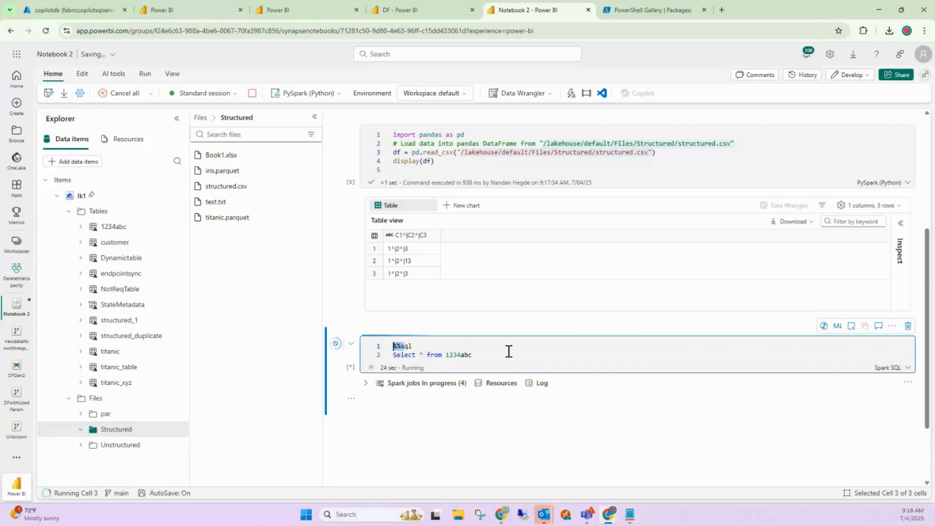
double_click(400, 347)
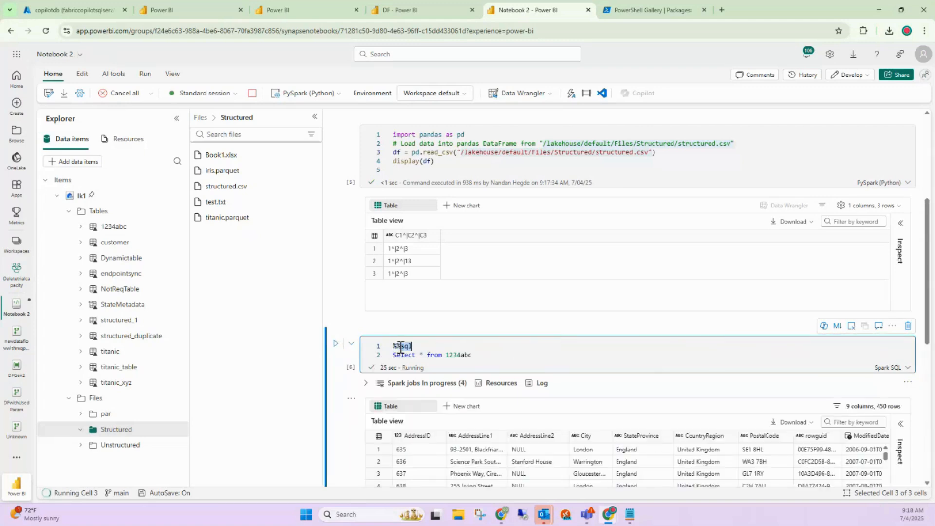
scroll(572, 359, "down", 2)
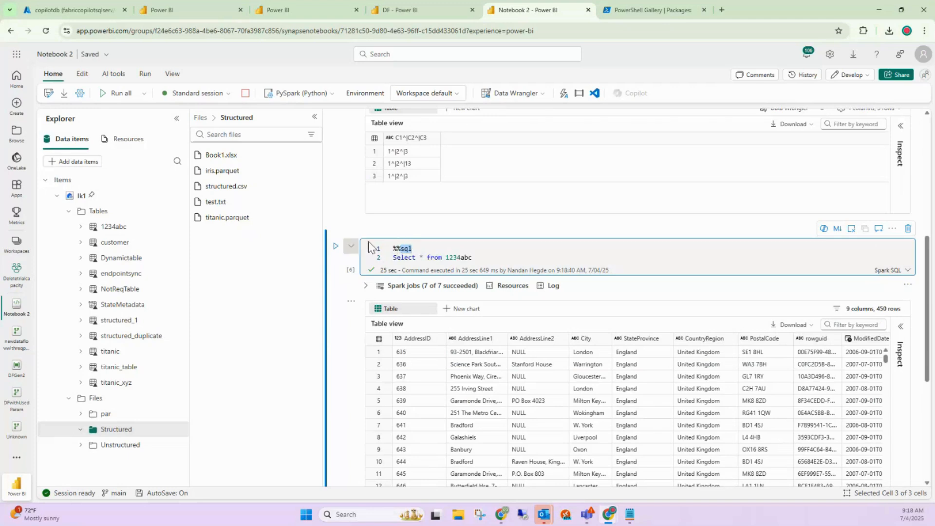
- Check the Spark SQL cell's language options and add a code cell below its output starting with the %%sql magic command
left_click(886, 271)
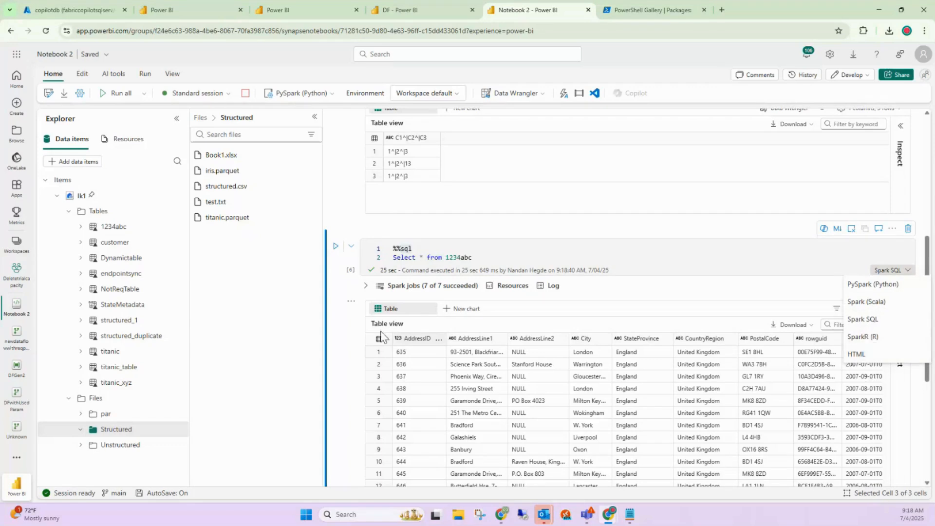
left_click(334, 333)
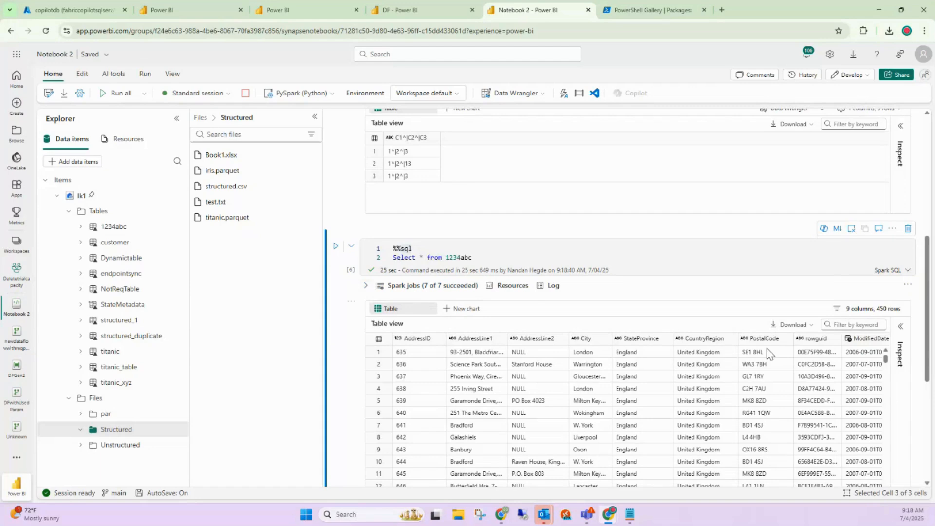
scroll(767, 348, "down", 15)
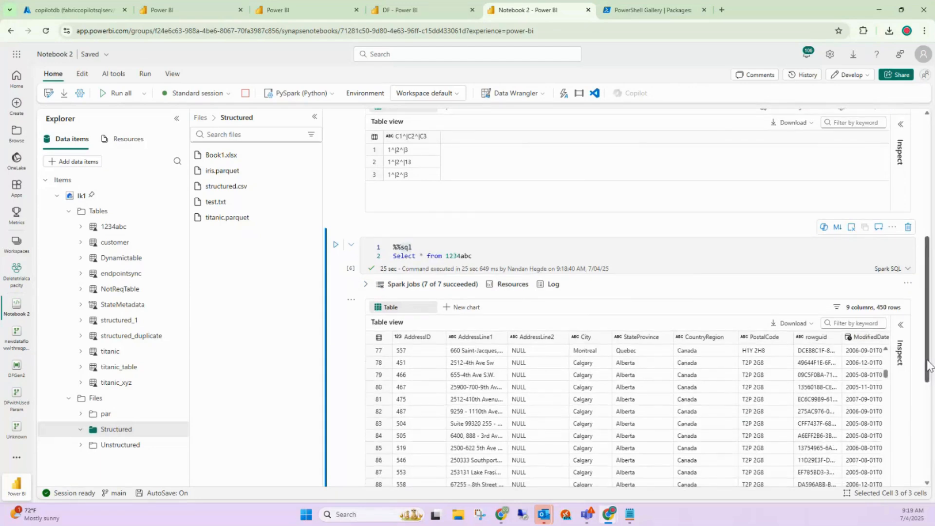
scroll(928, 365, "down", 5)
left_click(377, 343)
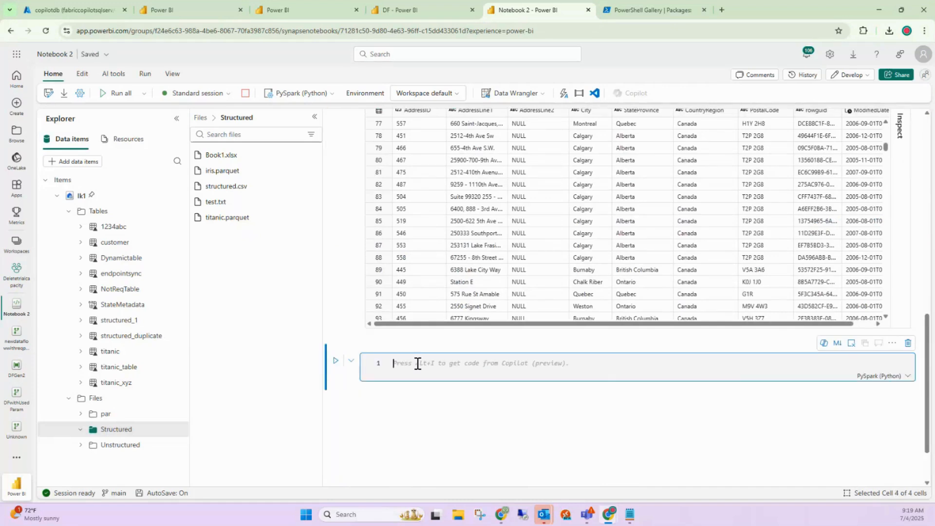
type("%%")
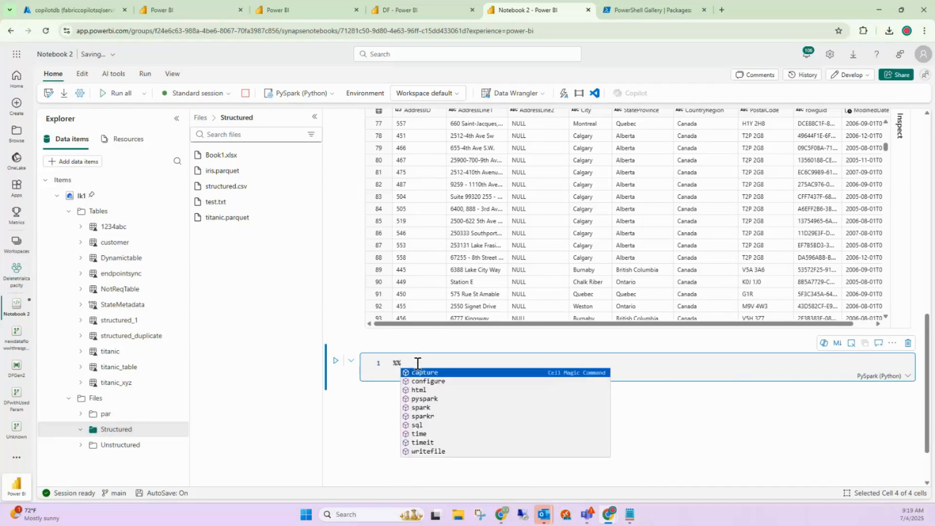
type("sql")
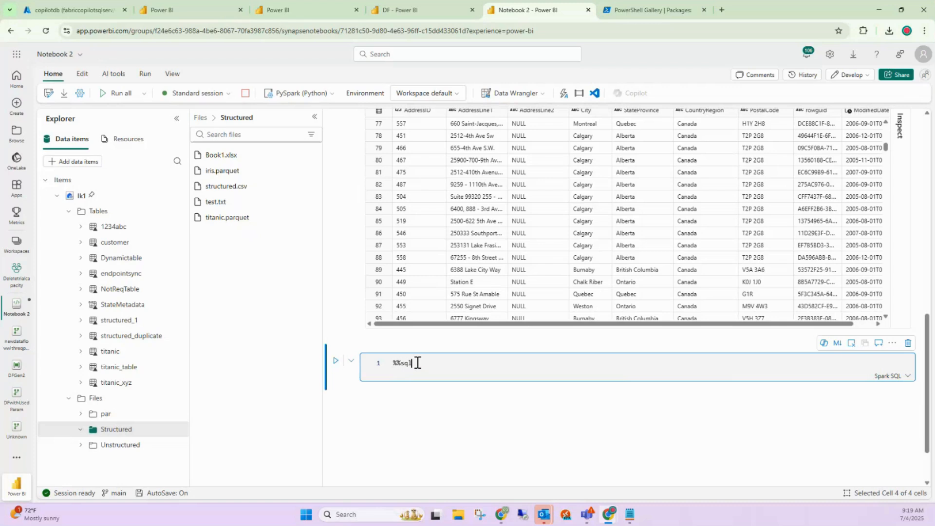
- Switch the new cell's language to Spark (Scala), HTML and finally SparkR (R), checking the magic command on its first line
left_click(887, 376)
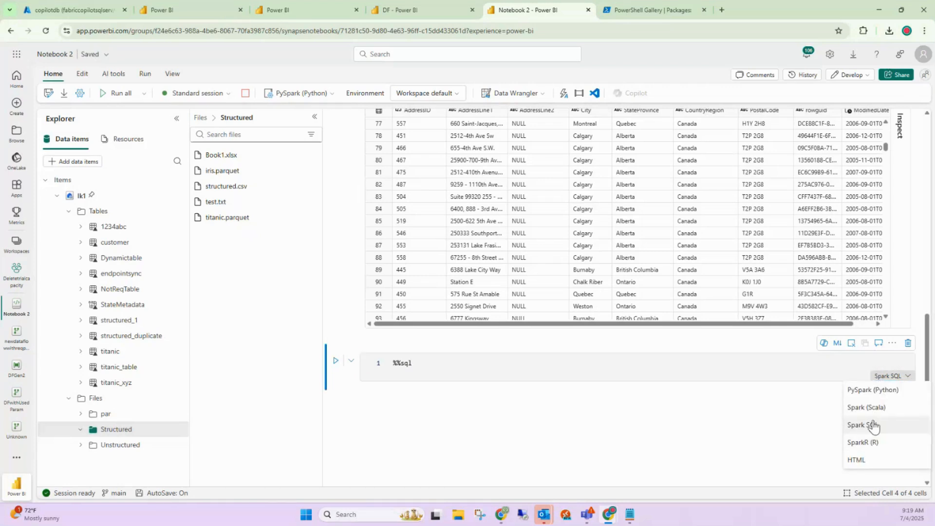
left_click(866, 406)
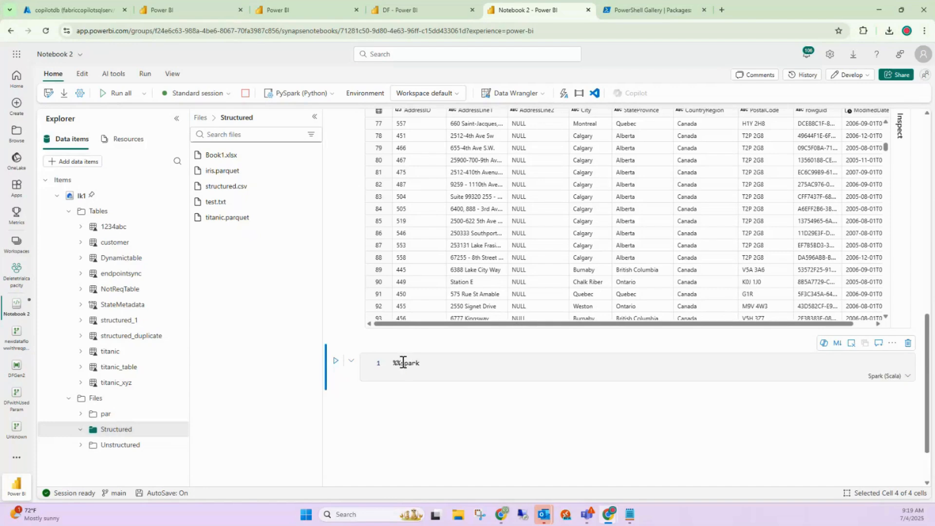
left_click(891, 376)
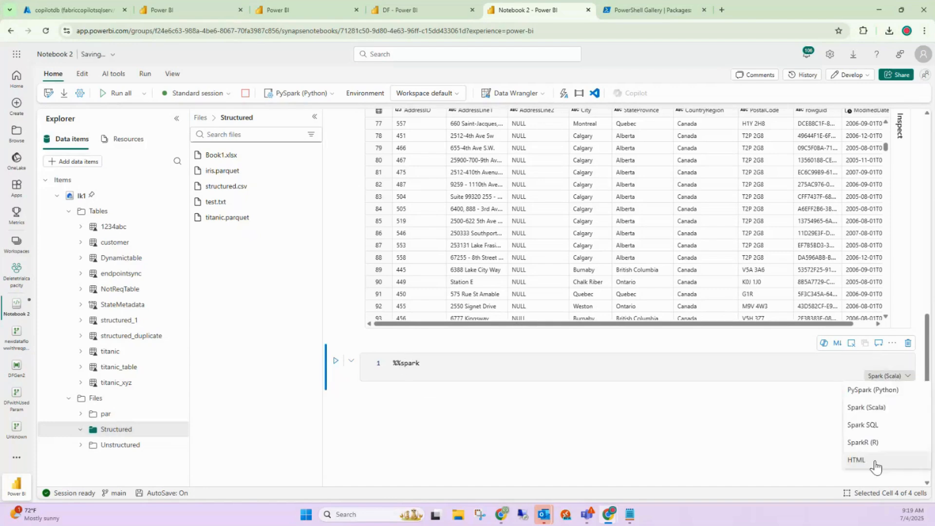
left_click(865, 464)
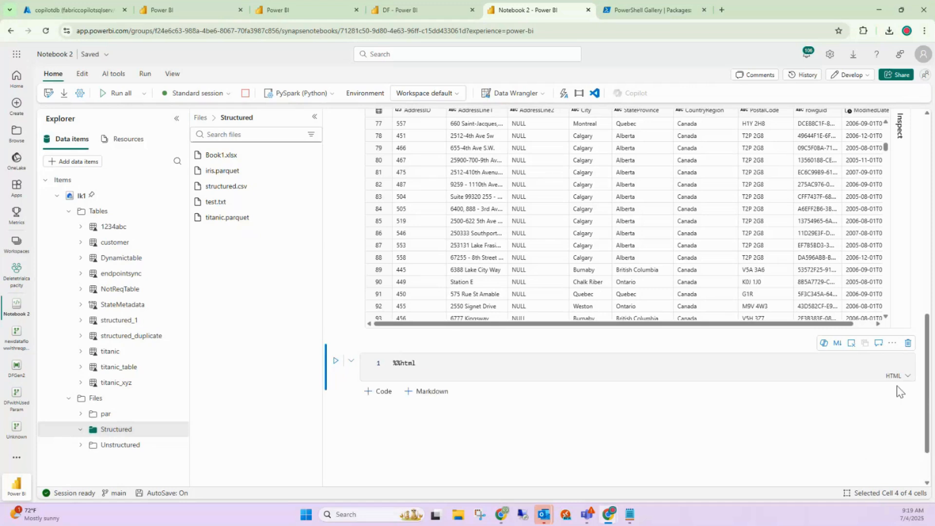
left_click(893, 376)
left_click(877, 444)
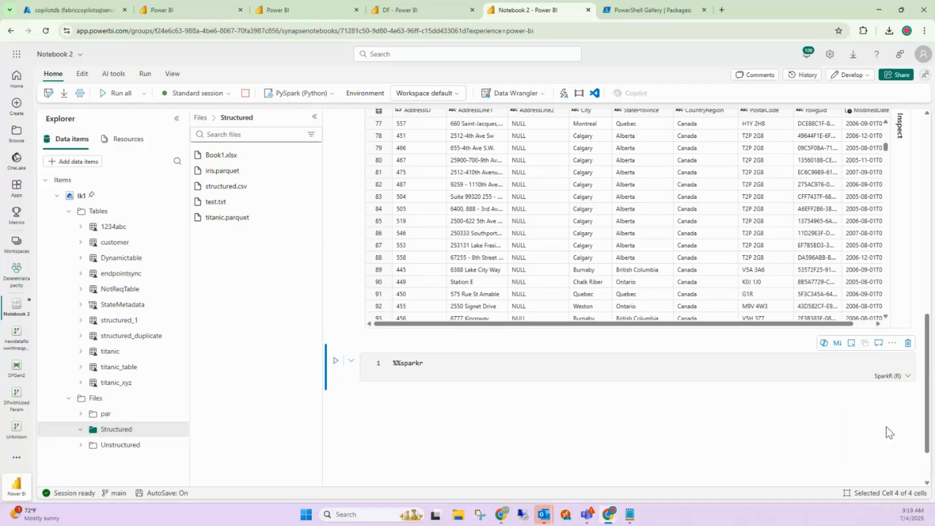
left_click(893, 376)
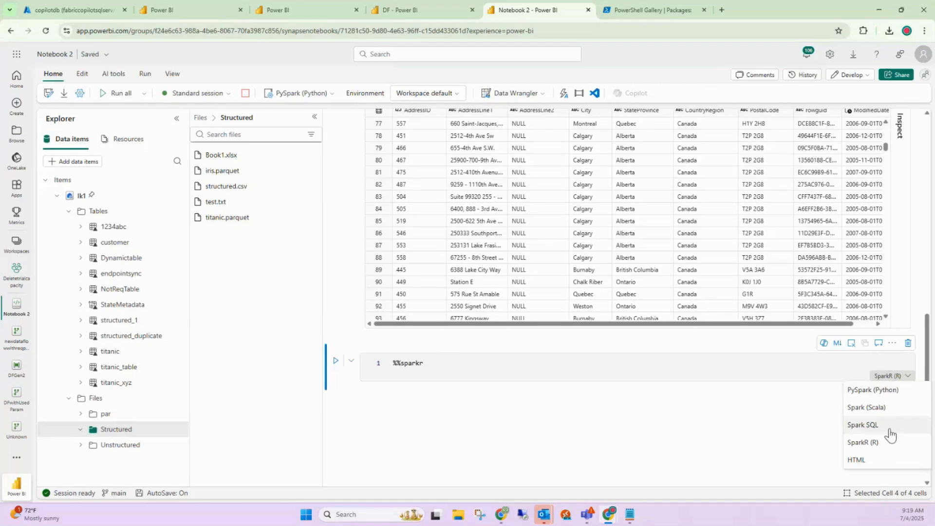
left_click(428, 364)
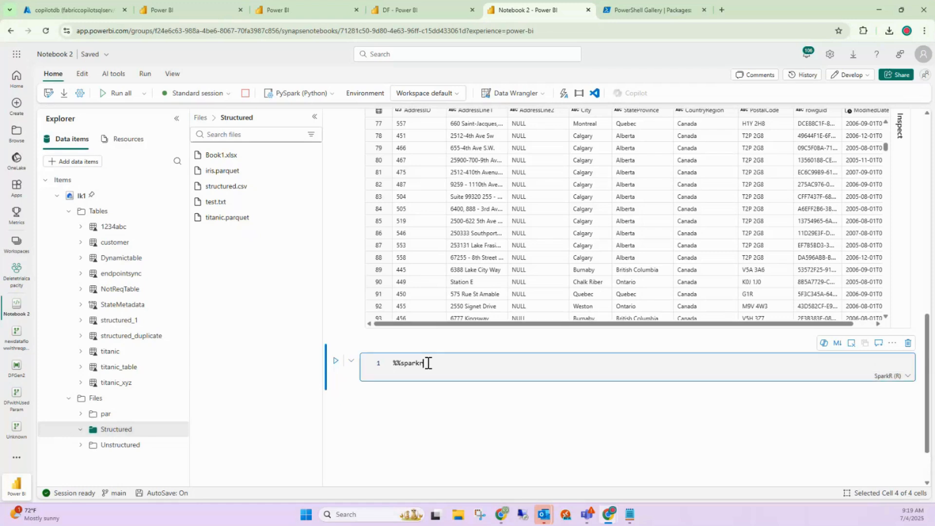
left_click_drag(428, 363, 388, 363)
left_click(417, 364)
key("Home")
- Review the Spark, Pandas and Spark SQL cells with their languages, ending in the code of the first spark.read cell
scroll(597, 334, "up", 6)
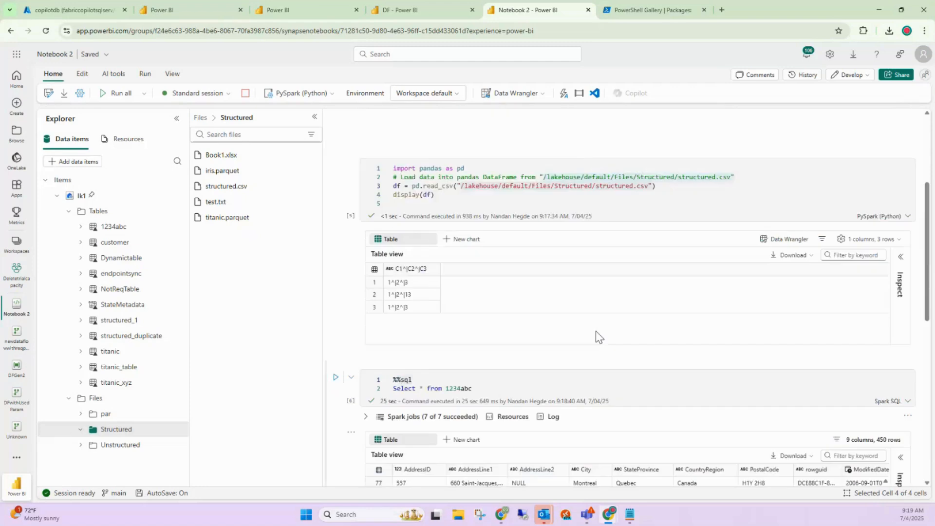
scroll(595, 331, "up", 3)
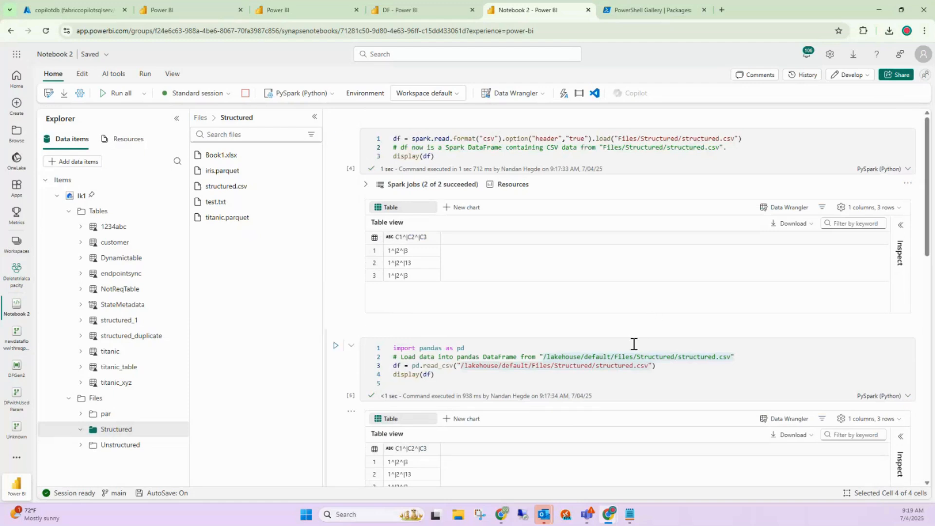
scroll(633, 336, "down", 8)
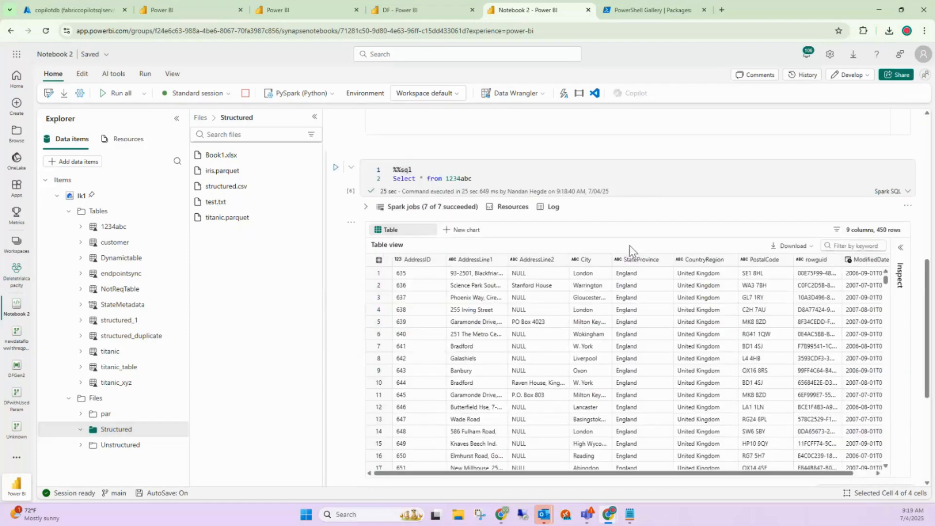
scroll(629, 245, "up", 10)
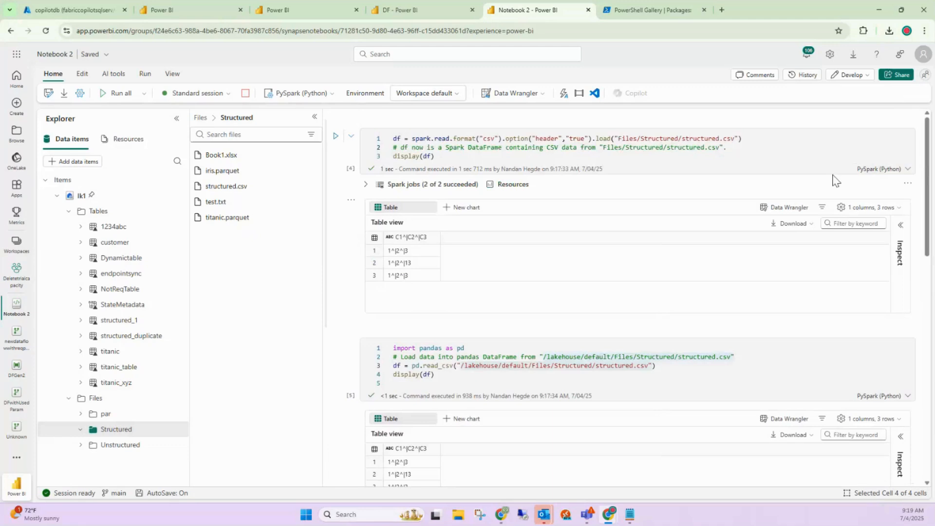
right_click(457, 161)
left_click(443, 157)
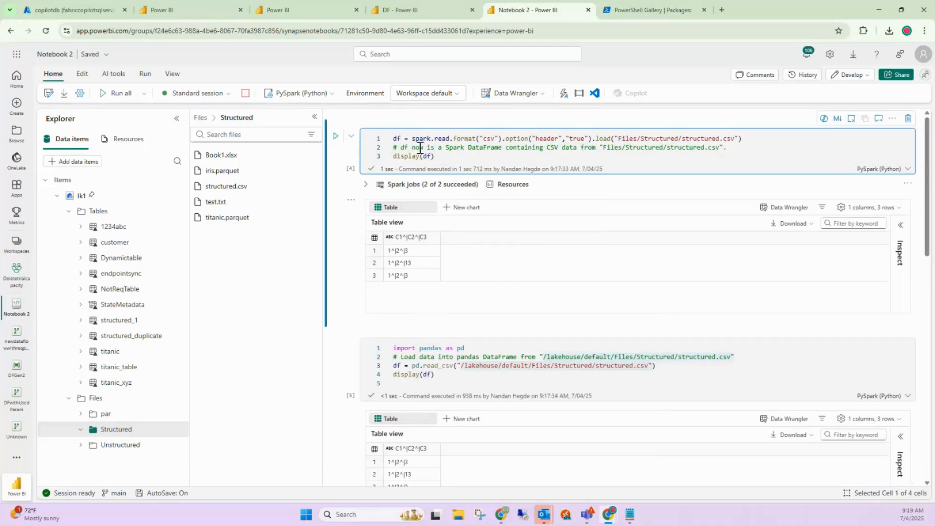